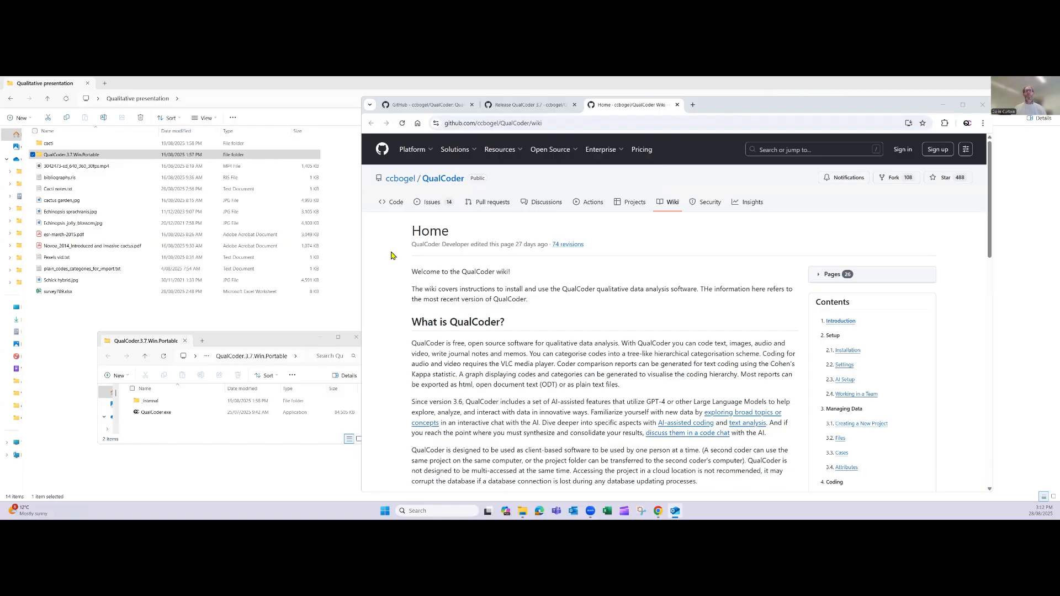
Bring up the QualCoder GitHub repository page and view its web address and code download options
left_click(419, 104)
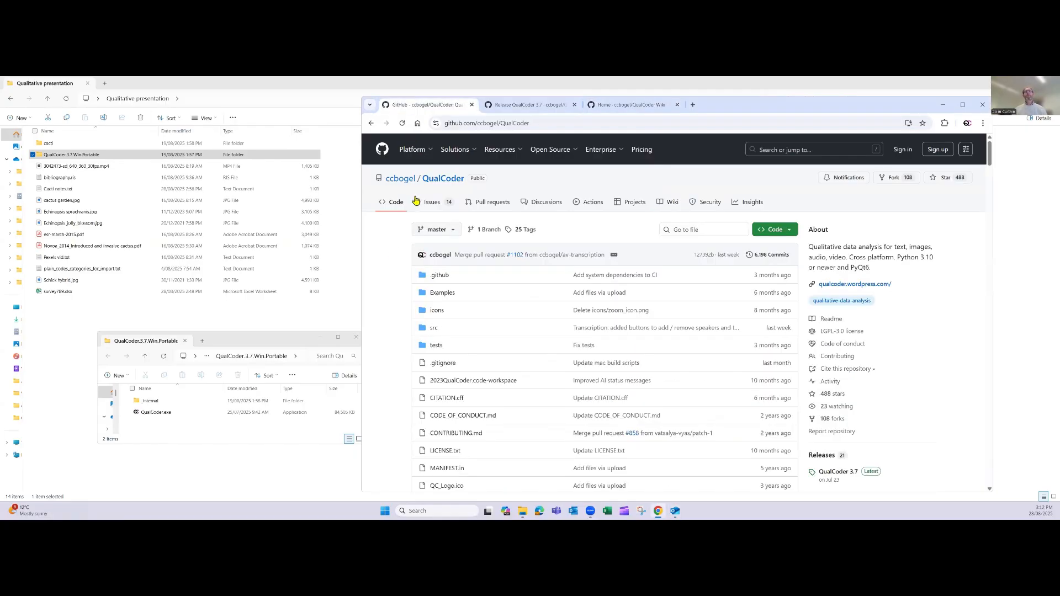
left_click(450, 123)
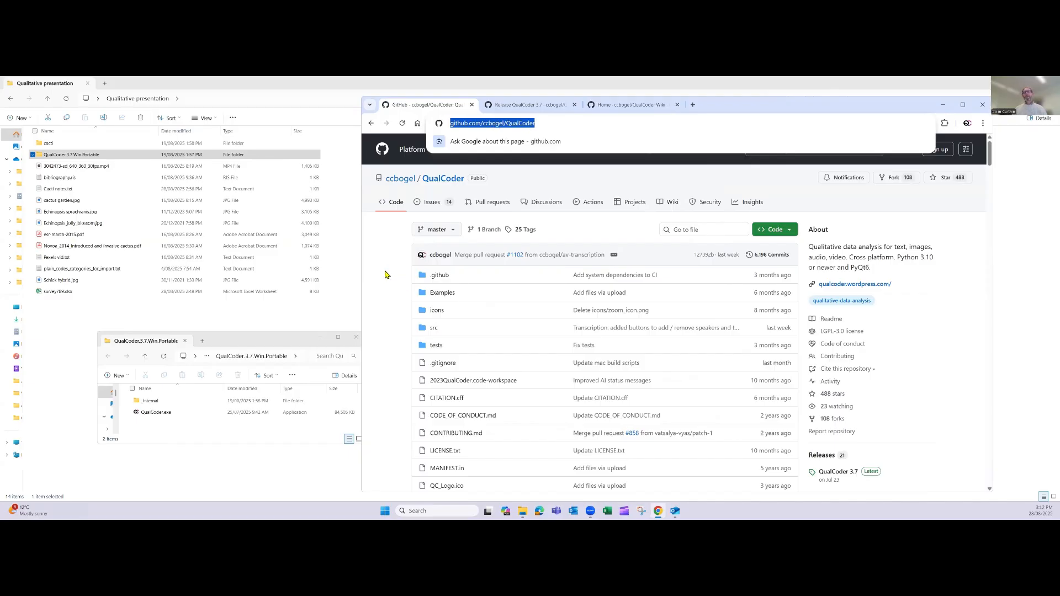
left_click(792, 233)
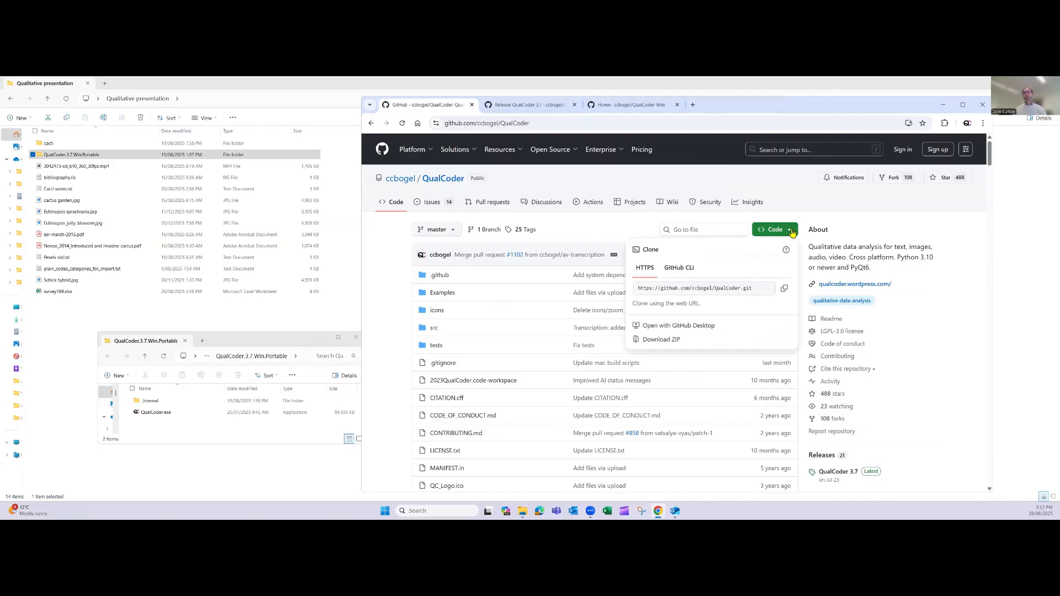
left_click(386, 280)
Read the repository's file list and the README's introduction, installation prerequisites and Windows options
scroll(390, 296, "down", 6)
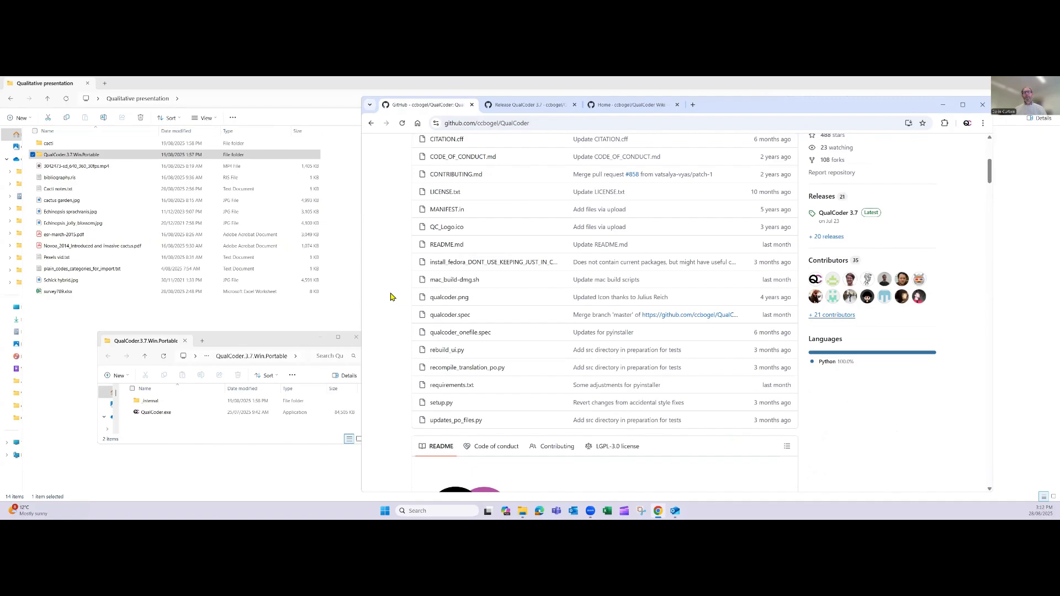
scroll(436, 298, "up", 5)
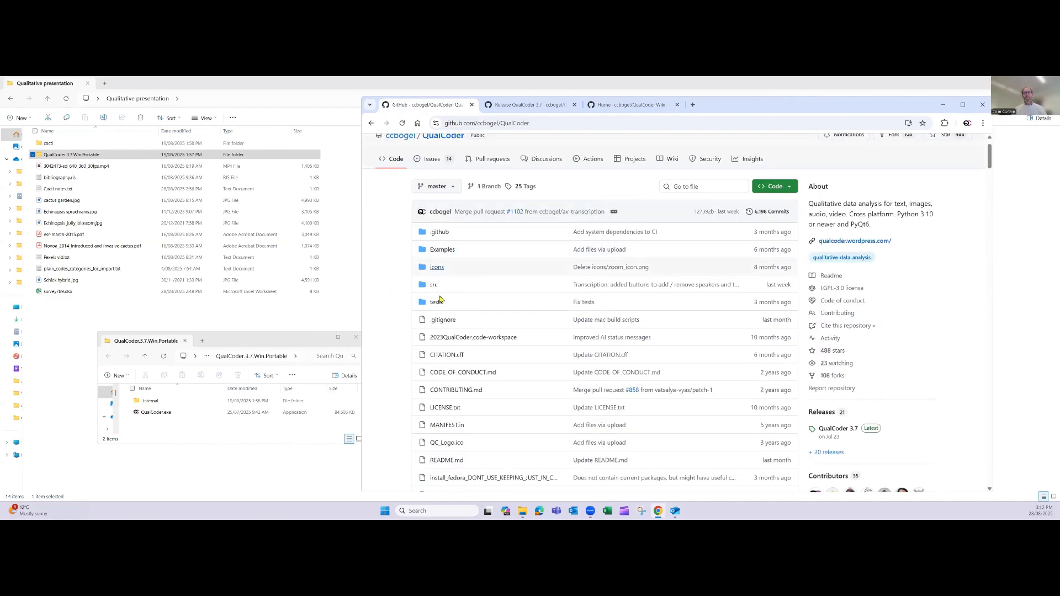
scroll(419, 298, "down", 3)
scroll(410, 299, "down", 6)
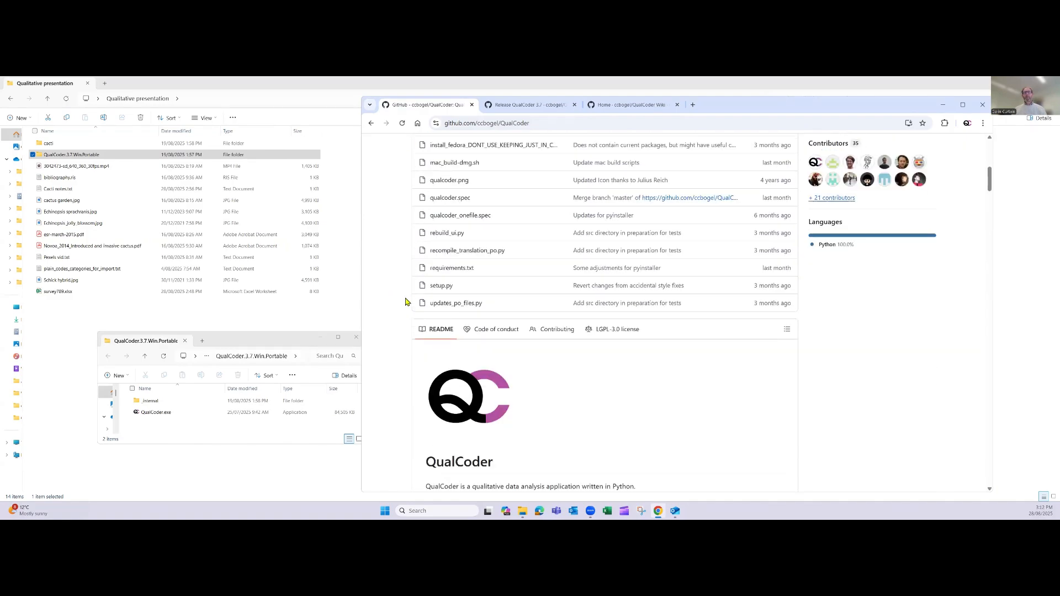
scroll(406, 301, "down", 3)
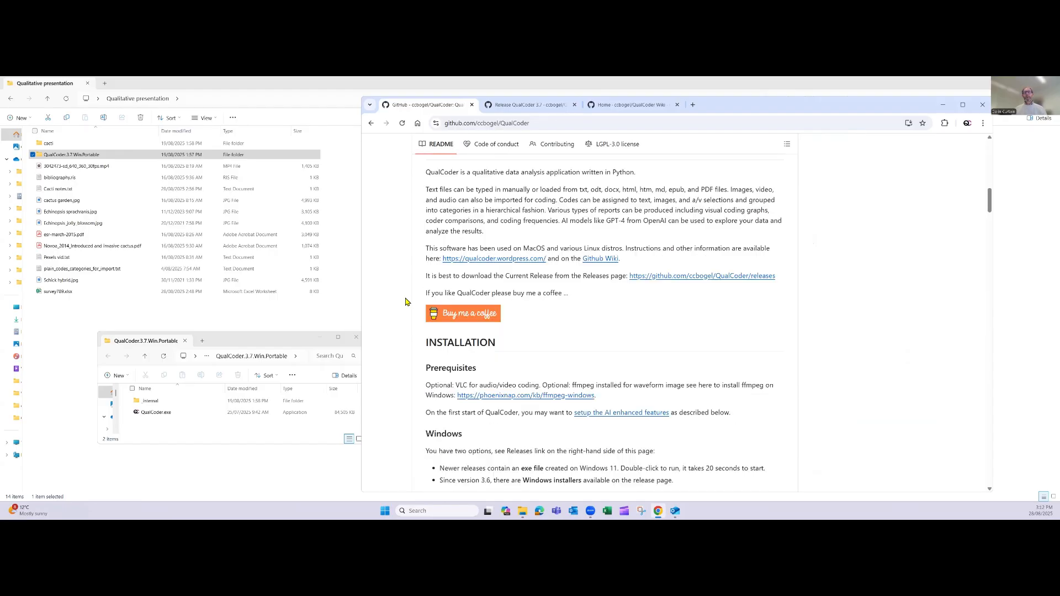
scroll(405, 299, "down", 1)
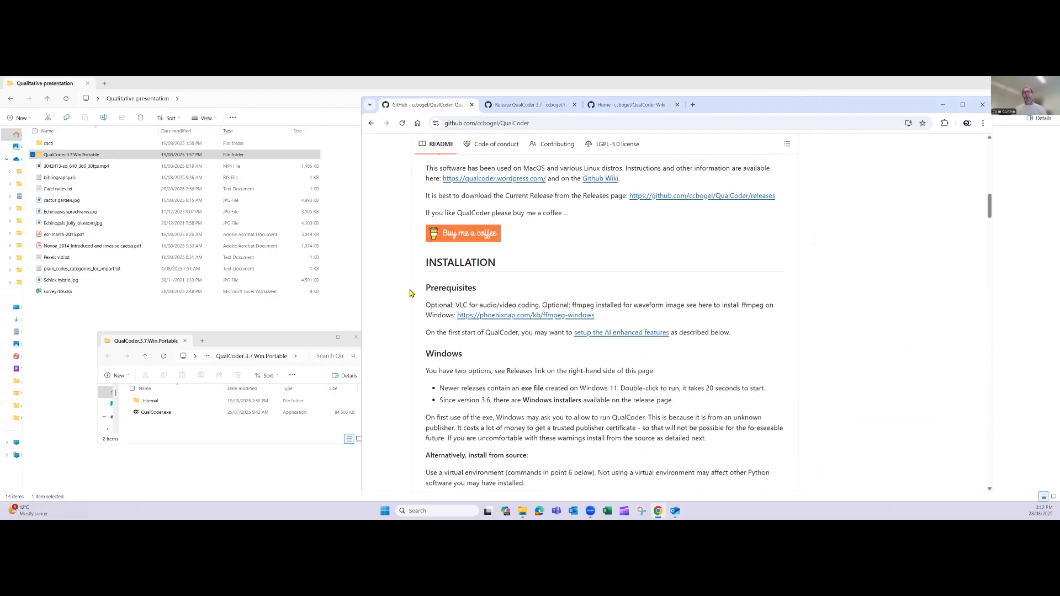
scroll(411, 310, "up", 1)
scroll(408, 313, "down", 2)
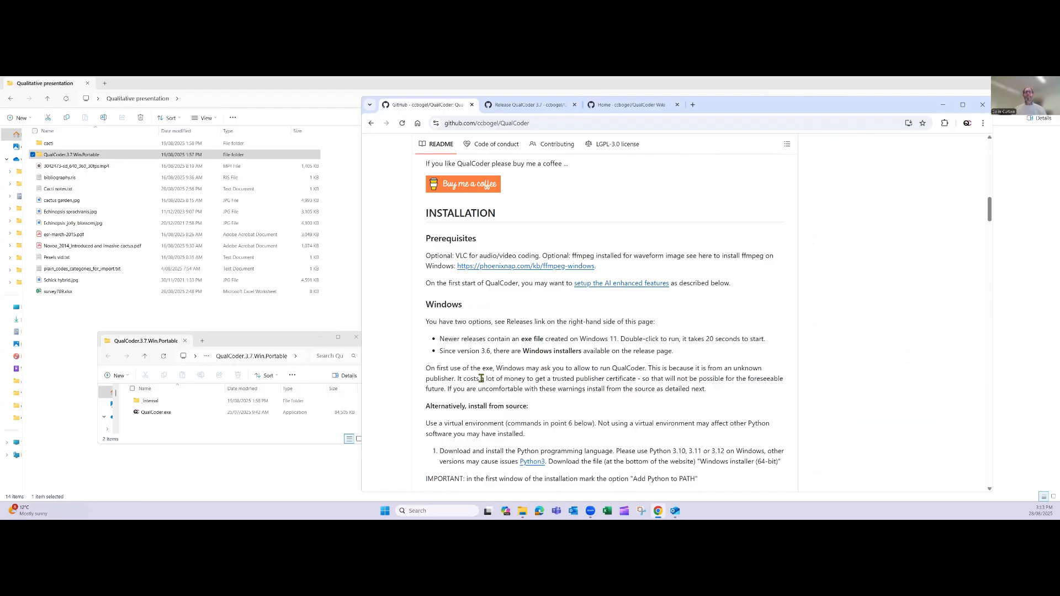
scroll(475, 362, "down", 1)
scroll(470, 305, "up", 10)
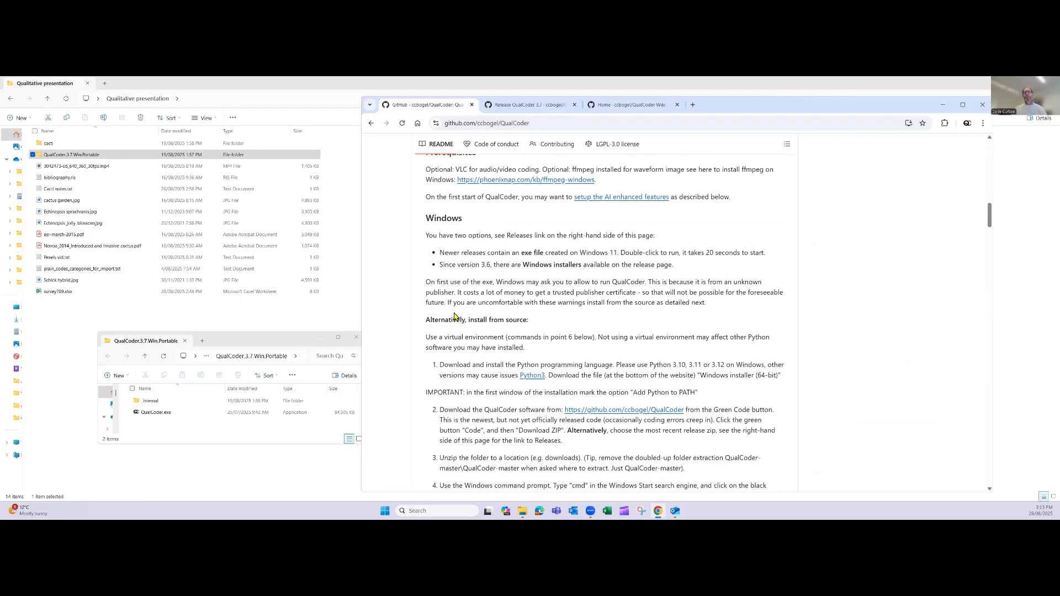
Examine the README's Windows instructions for installing QualCoder from source and starting it again
scroll(469, 309, "down", 5)
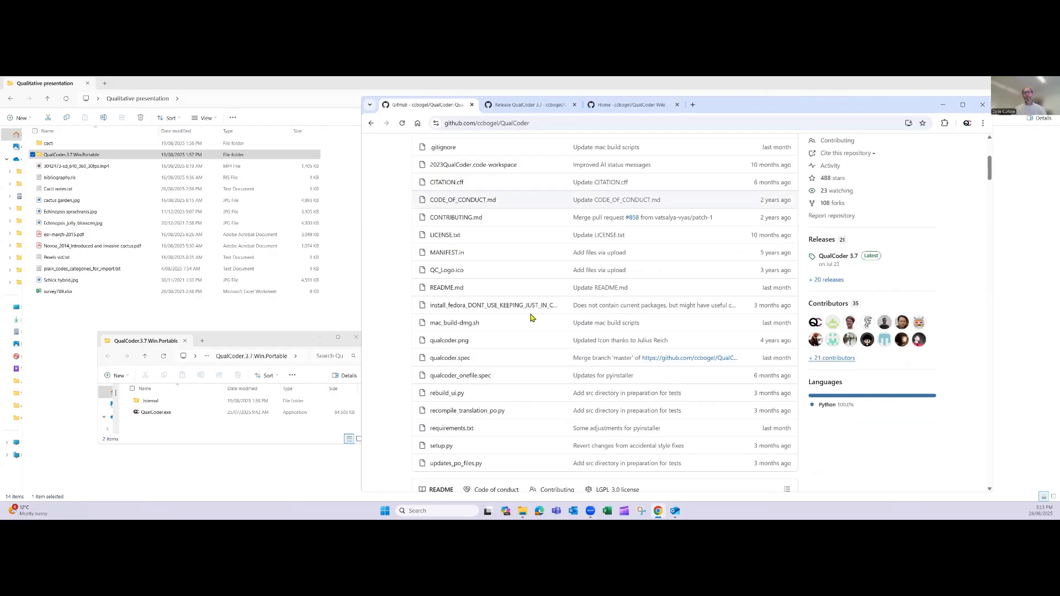
scroll(498, 314, "down", 2)
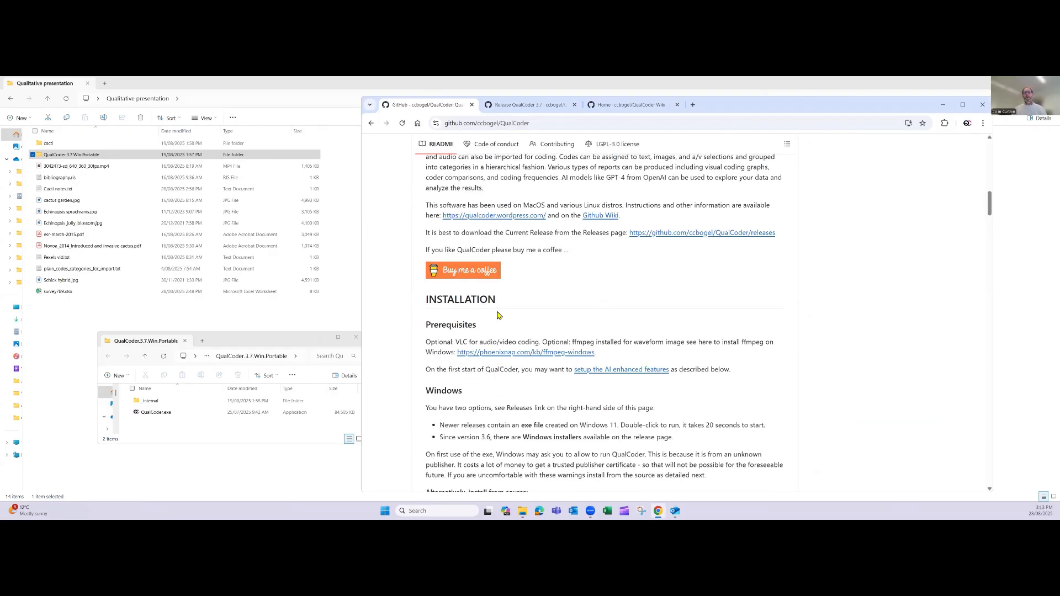
scroll(486, 317, "down", 3)
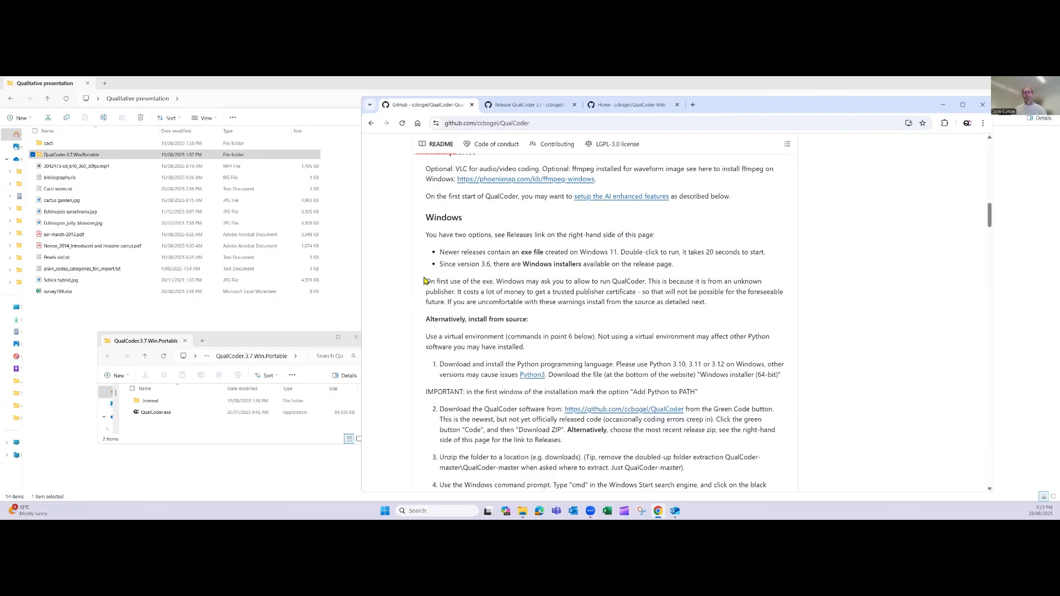
scroll(427, 273, "down", 2)
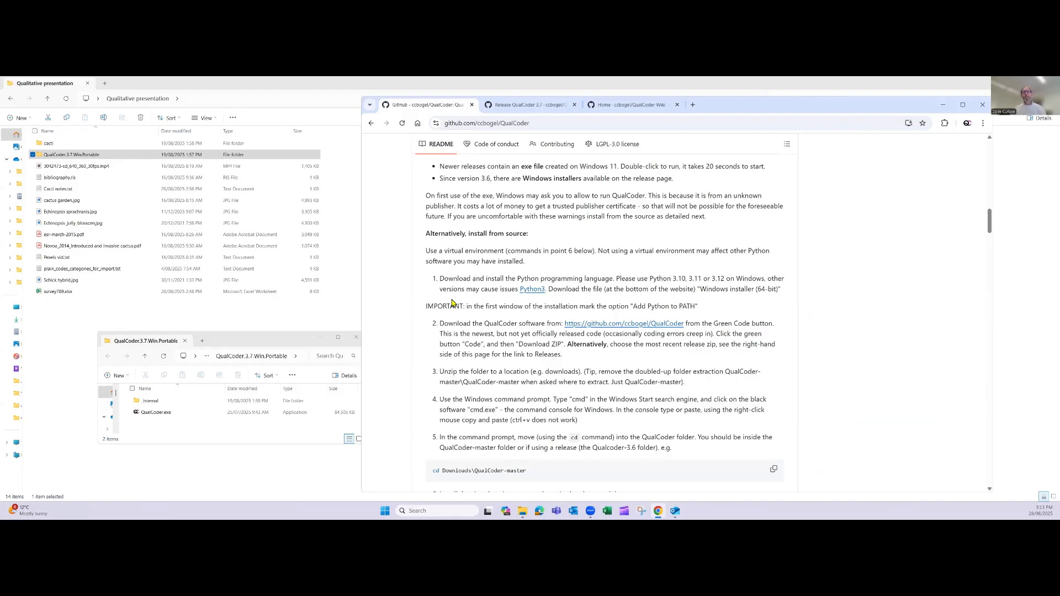
scroll(454, 293, "down", 4)
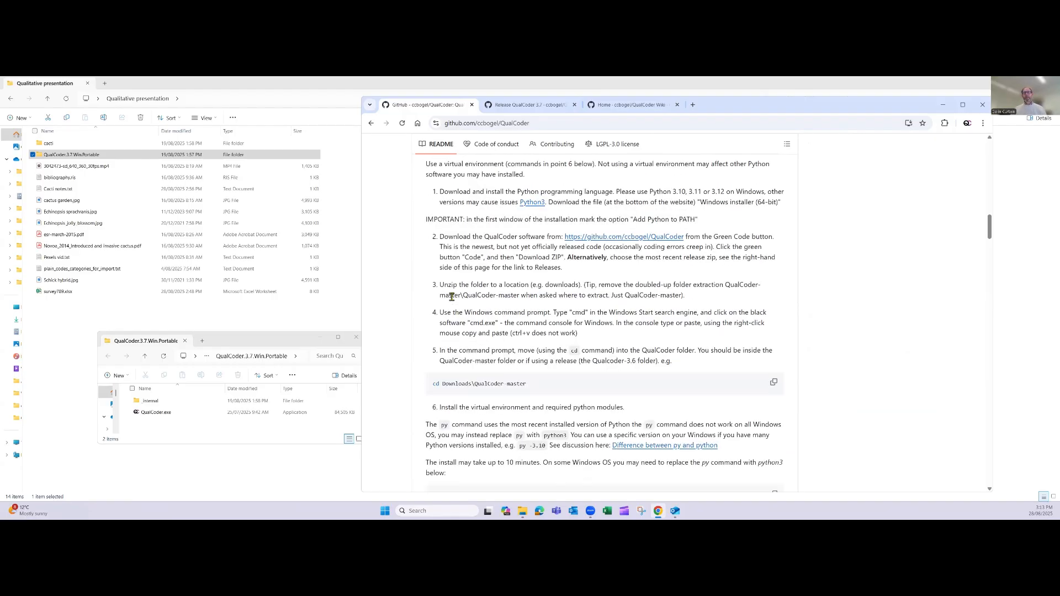
scroll(459, 340, "down", 10)
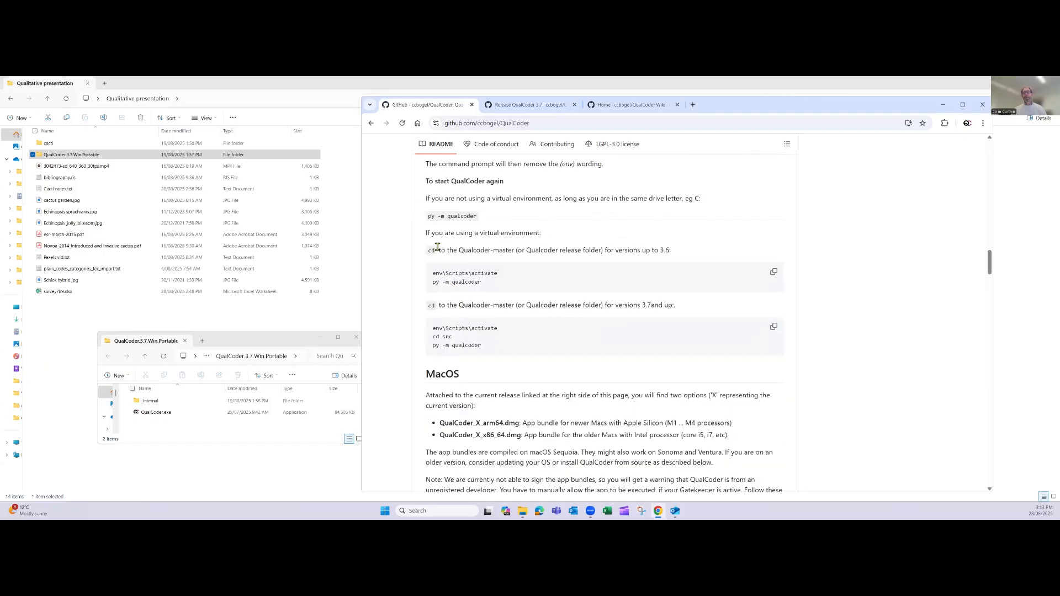
Review the README's MacOS and Linux installation instructions, followed by its license, APA citation and creator sections
scroll(428, 337, "down", 10)
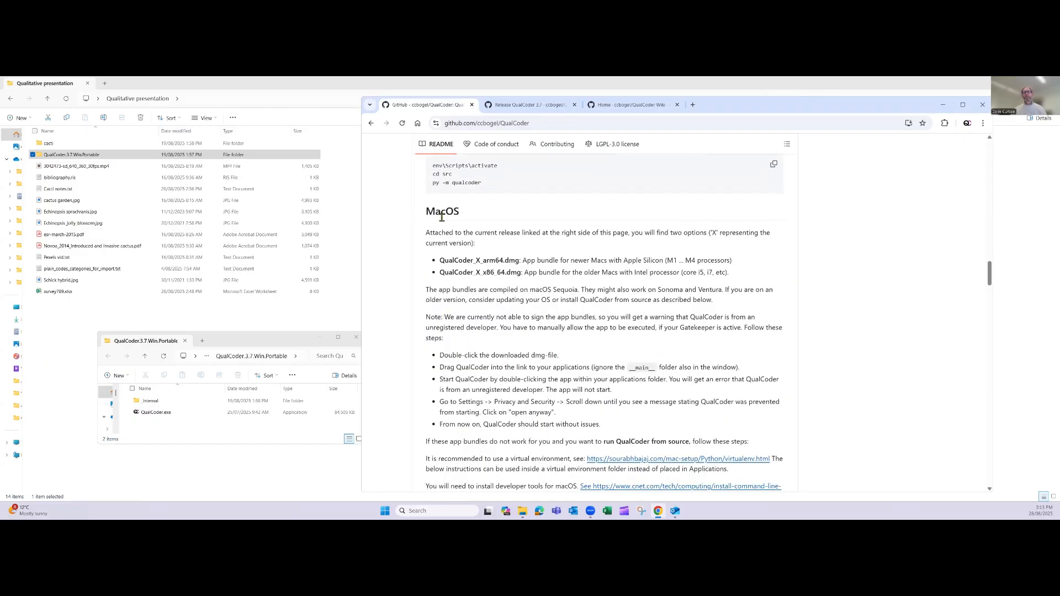
scroll(438, 319, "down", 8)
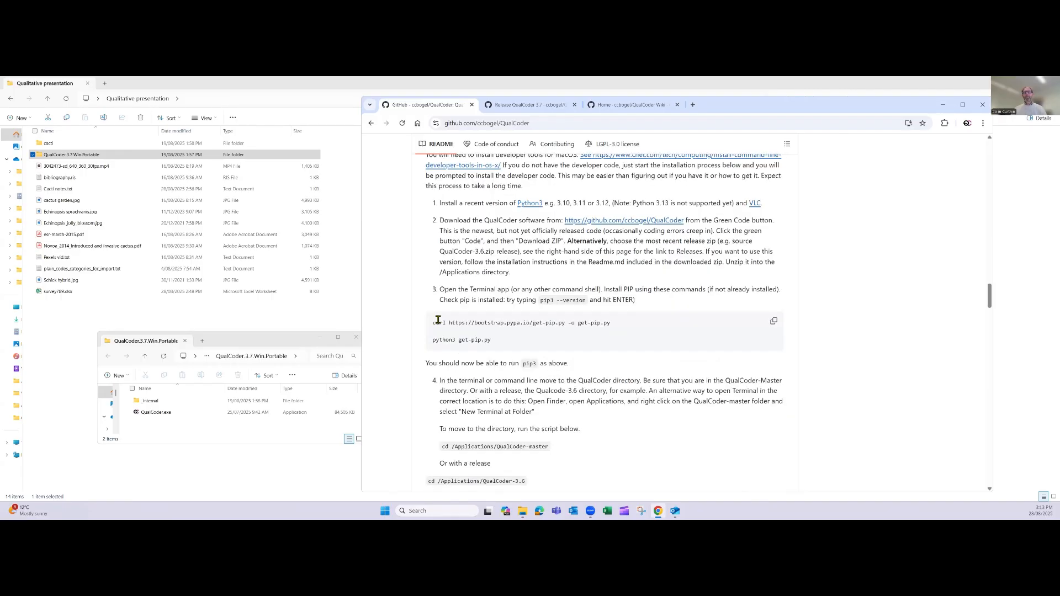
scroll(434, 319, "down", 8)
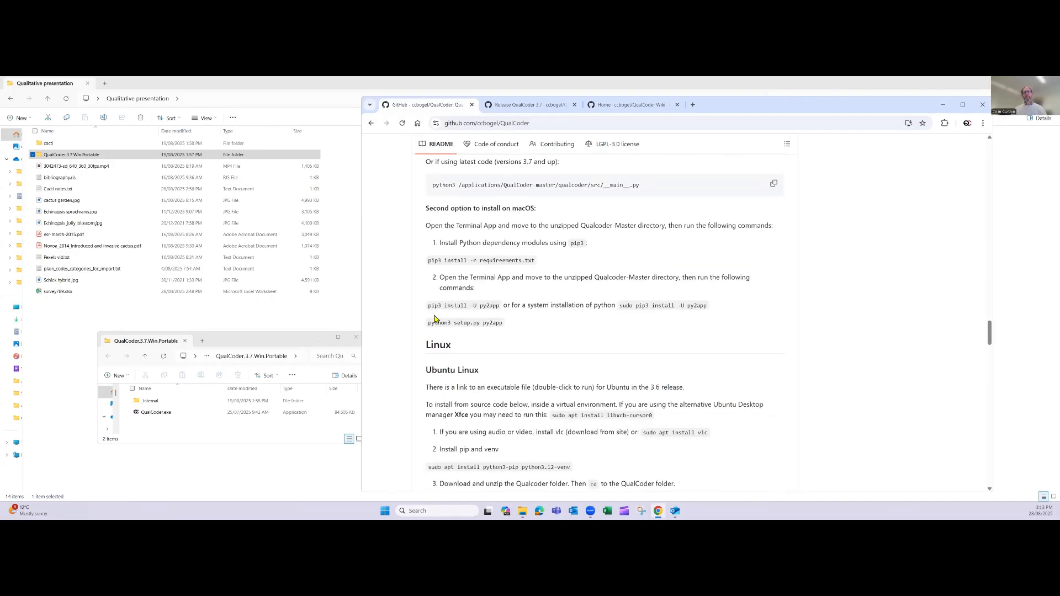
scroll(422, 196, "down", 1)
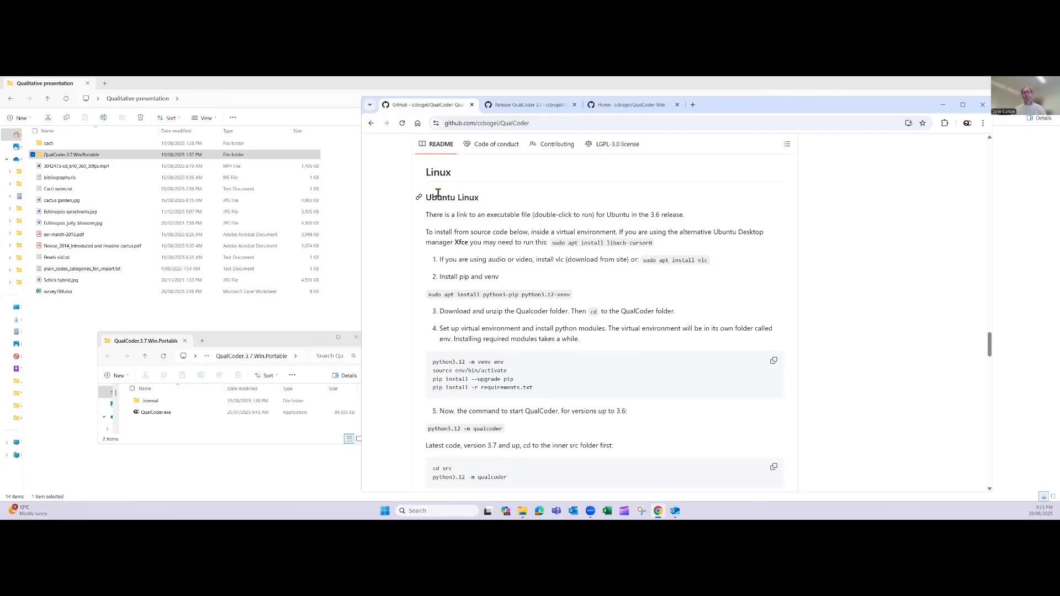
scroll(418, 338, "down", 15)
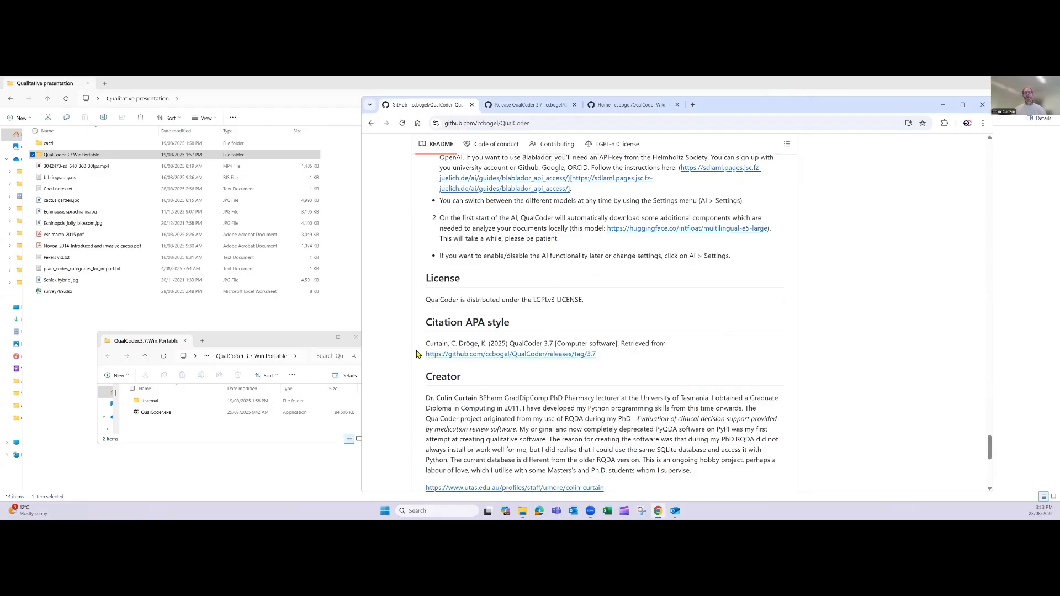
scroll(418, 355, "down", 1)
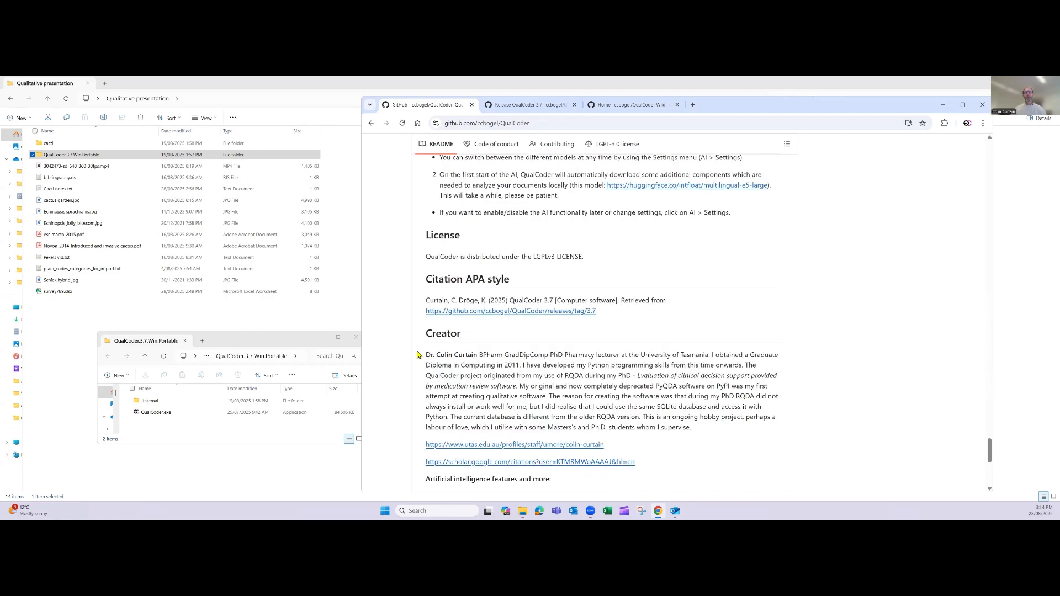
Switch to the QualCoder 3.7 release page and read its Windows, MacOS and Linux installation notes
scroll(418, 355, "up", 20)
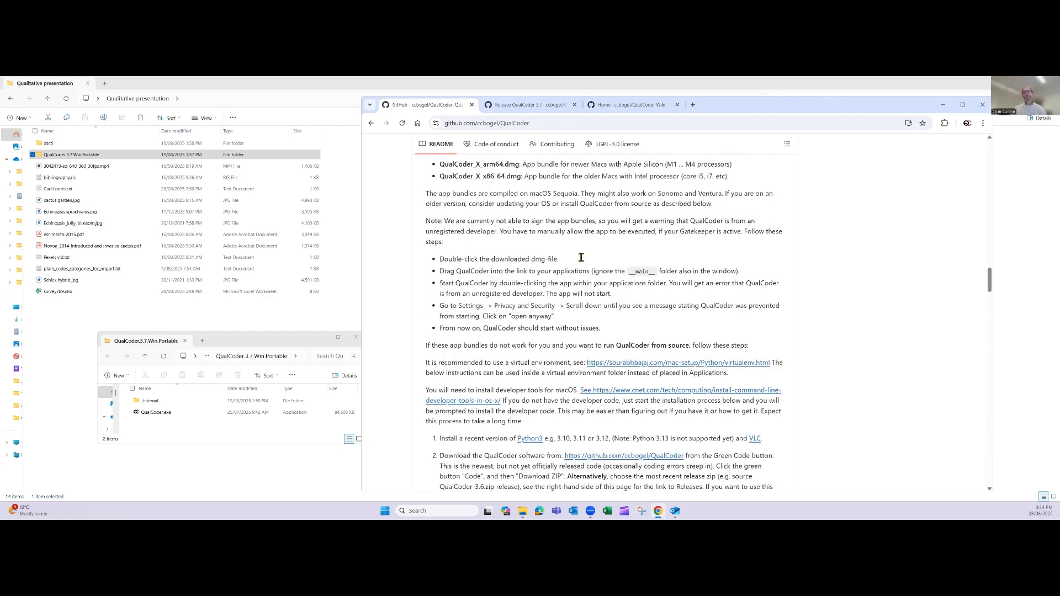
scroll(581, 258, "up", 10)
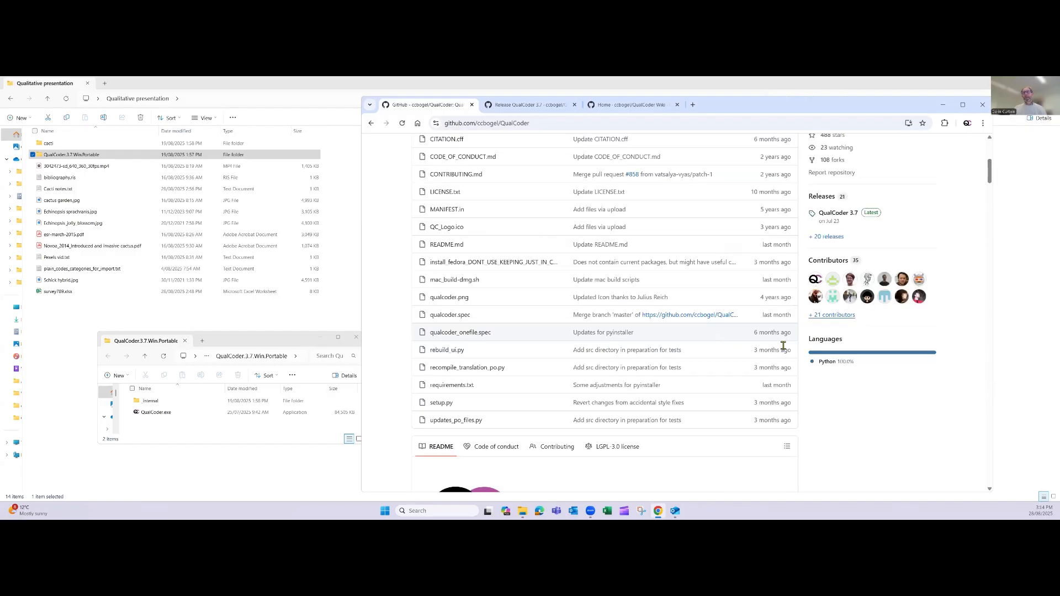
scroll(646, 326, "up", 20)
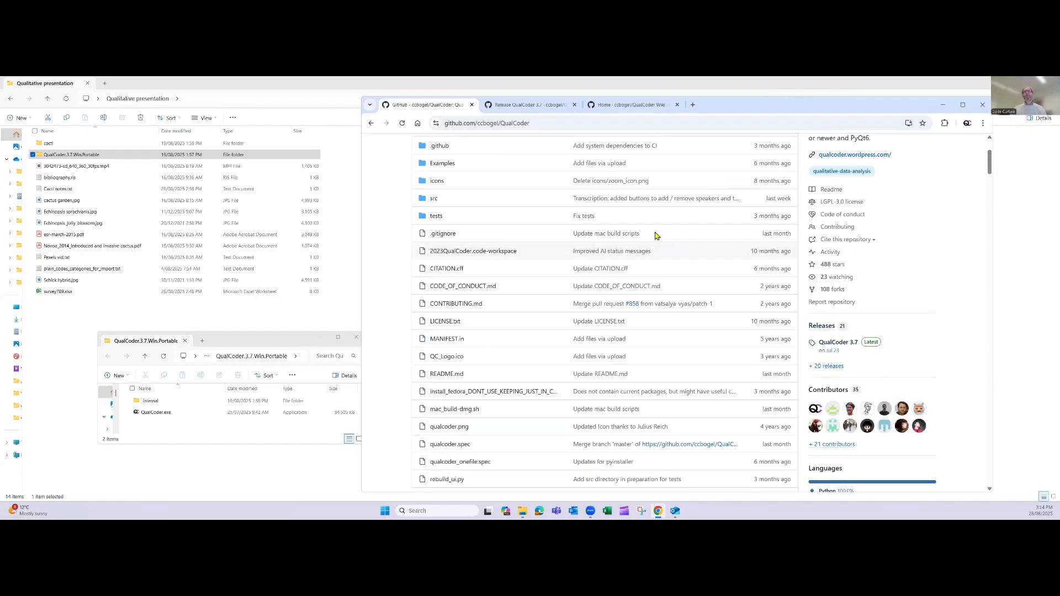
left_click(512, 106)
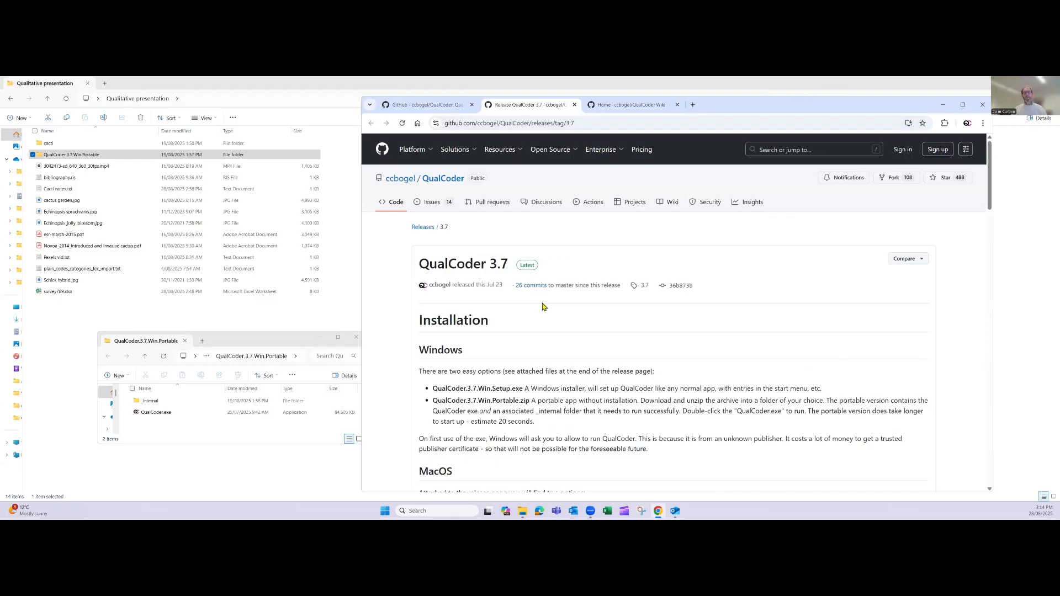
scroll(531, 306, "down", 2)
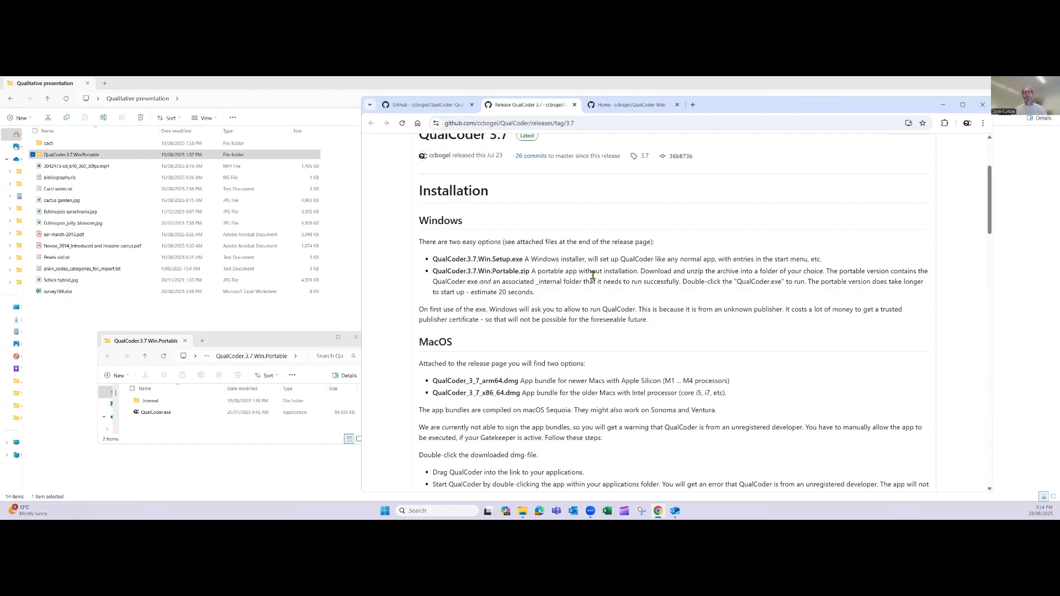
scroll(624, 290, "down", 1)
scroll(454, 295, "down", 1)
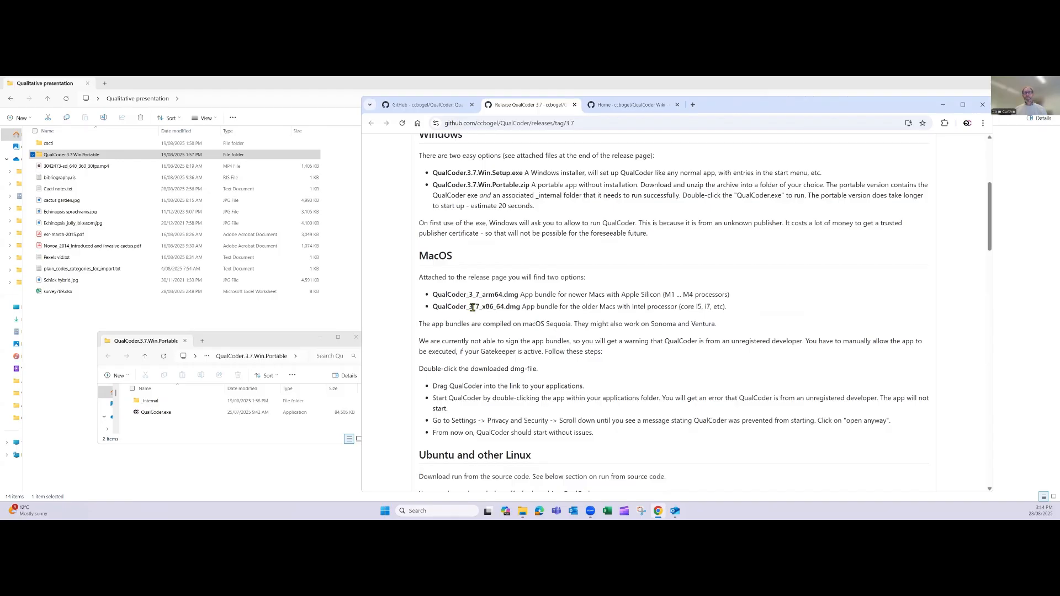
scroll(473, 316, "down", 1)
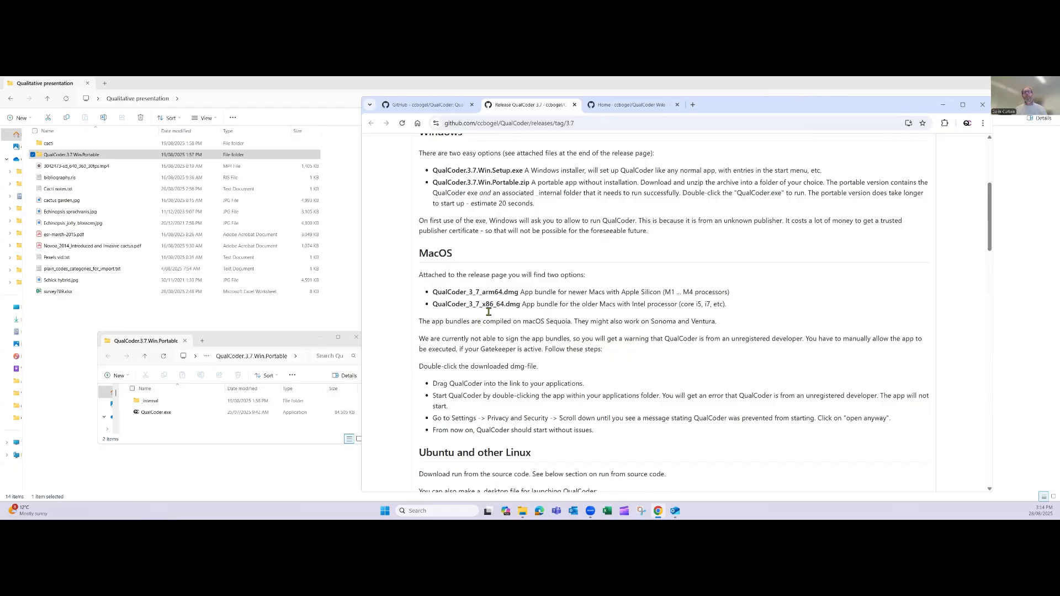
scroll(486, 310, "down", 2)
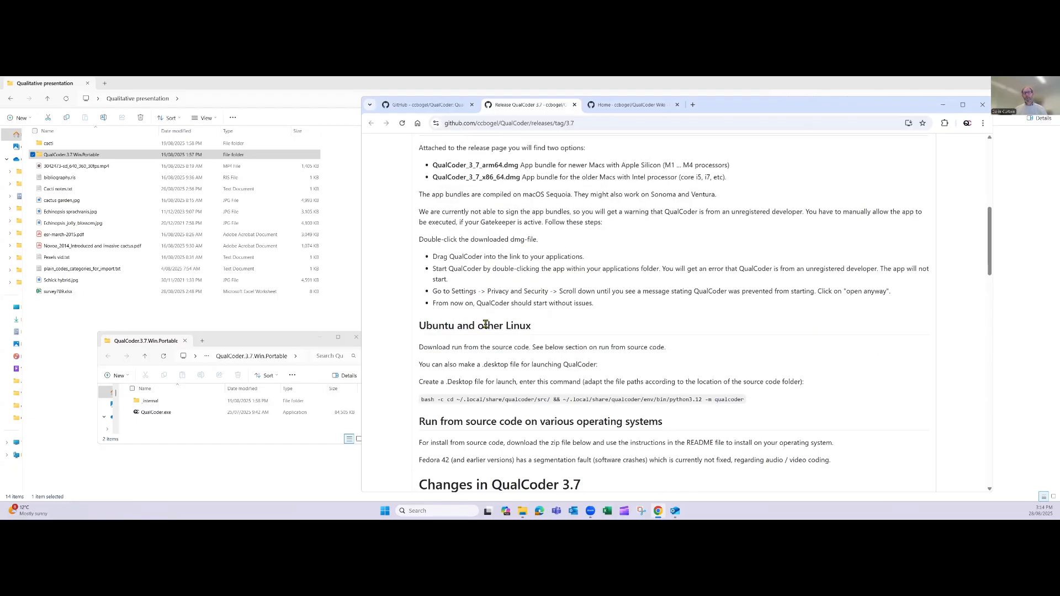
Examine the errors section and the downloadable assets at the end of the QualCoder 3.7 release page
scroll(485, 325, "down", 10)
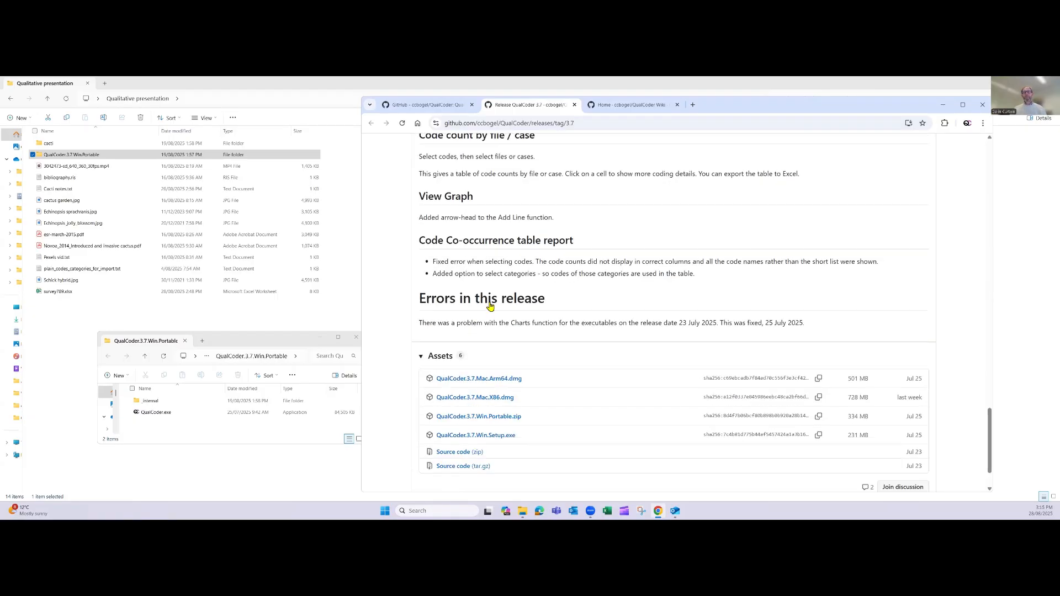
scroll(530, 300, "down", 1)
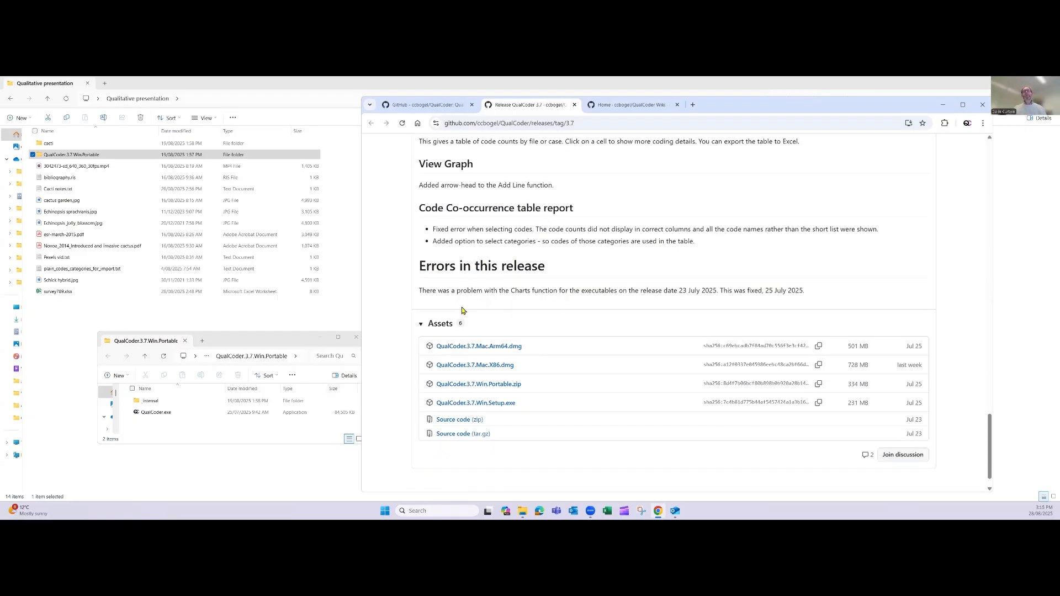
left_click_drag(427, 265, 436, 267)
left_click_drag(555, 275, 554, 276)
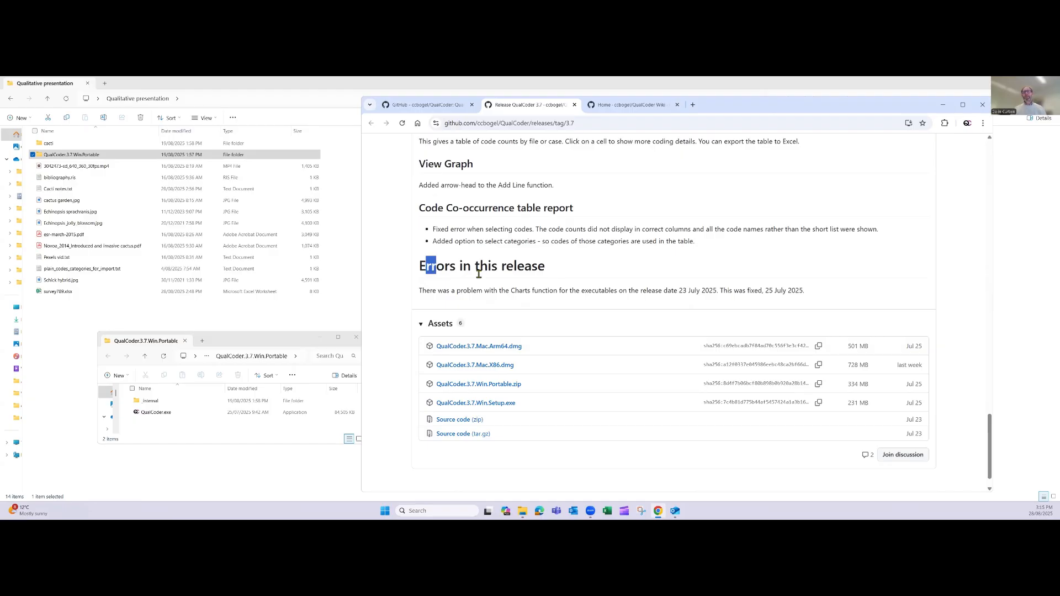
left_click(452, 291)
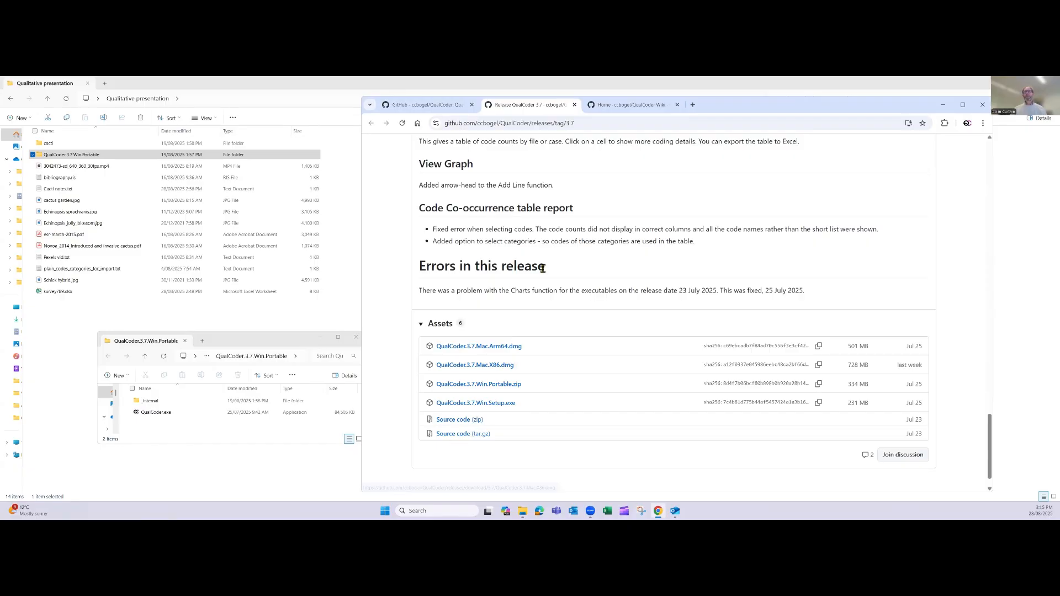
Switch to the QualCoder wiki's home page and read its introduction and contents list
key("ctrl+Tab")
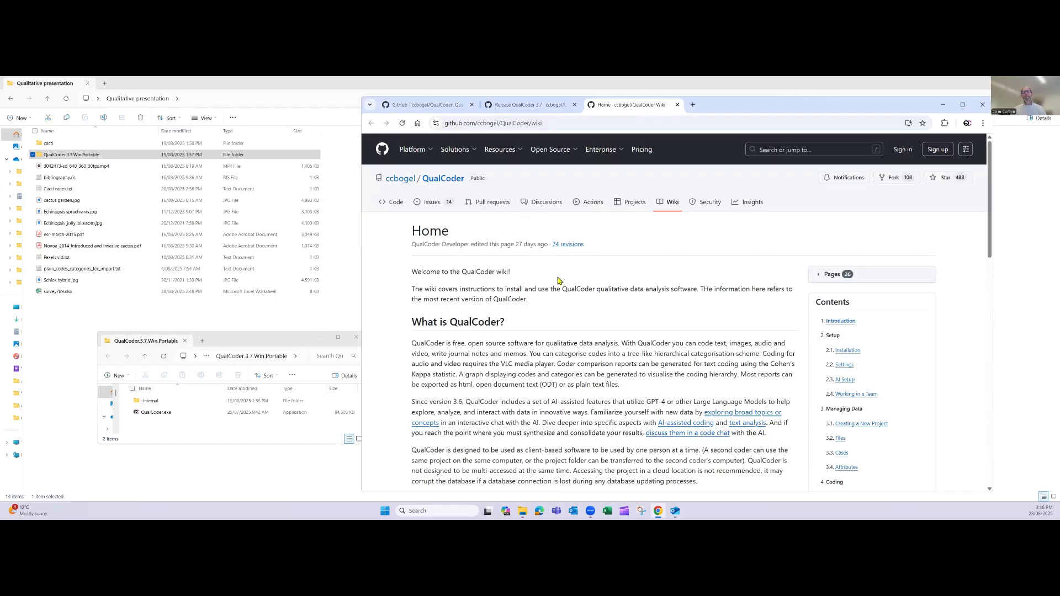
scroll(559, 282, "down", 2)
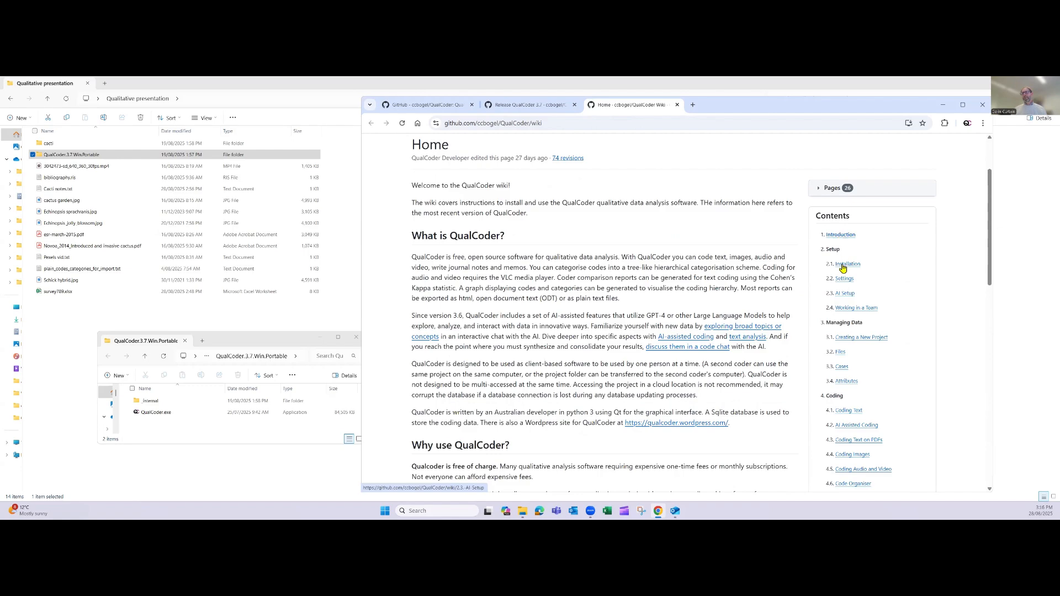
scroll(842, 270, "down", 2)
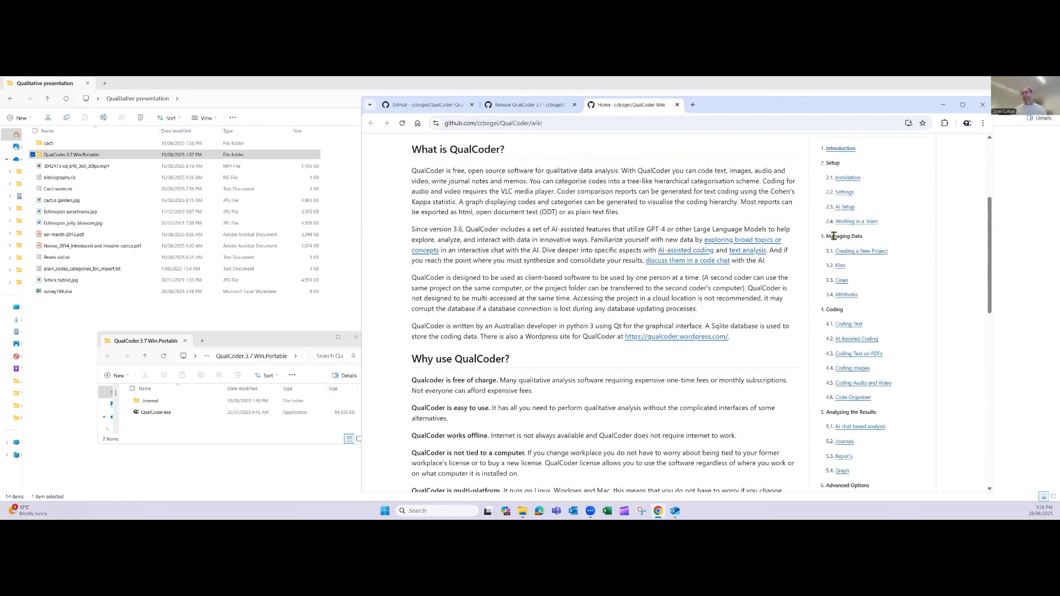
Open the wiki's Working in a Team page and read its guidance on collaboration strategies, coder names, network drives and backups
left_click(841, 223)
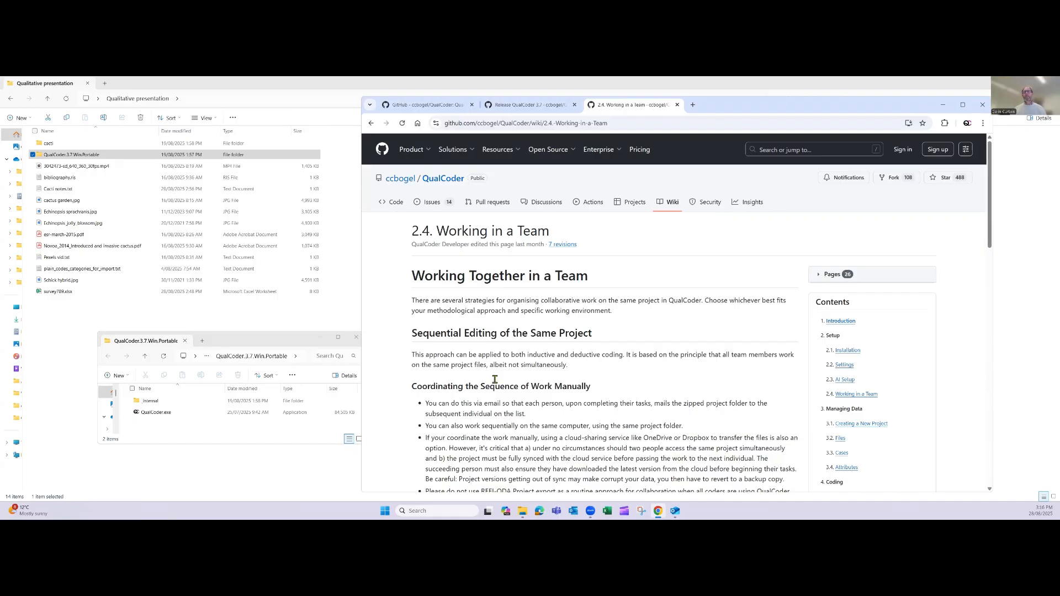
scroll(497, 309, "down", 3)
scroll(482, 226, "down", 10)
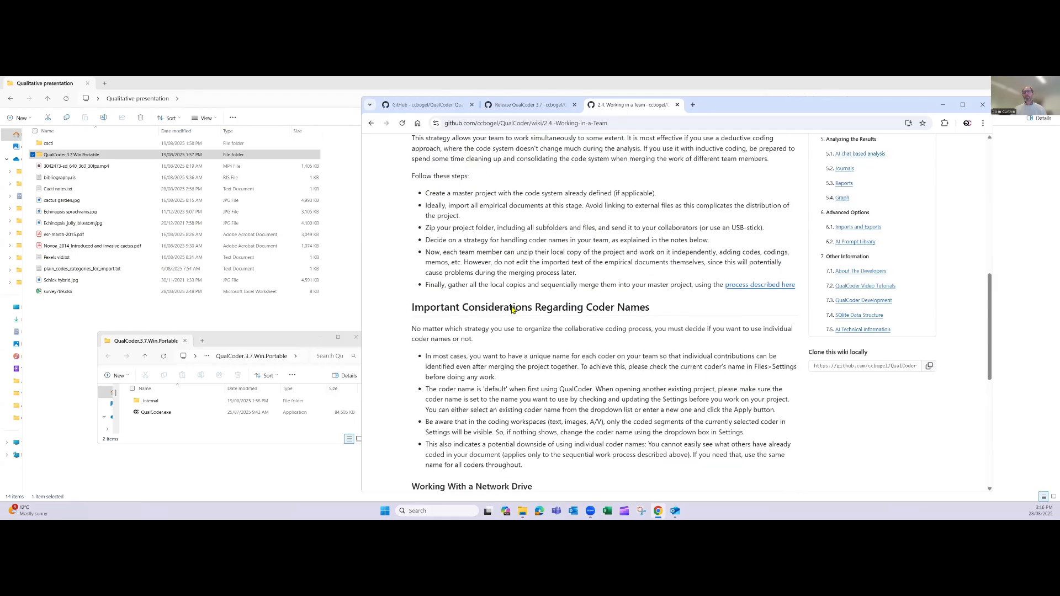
scroll(512, 310, "down", 4)
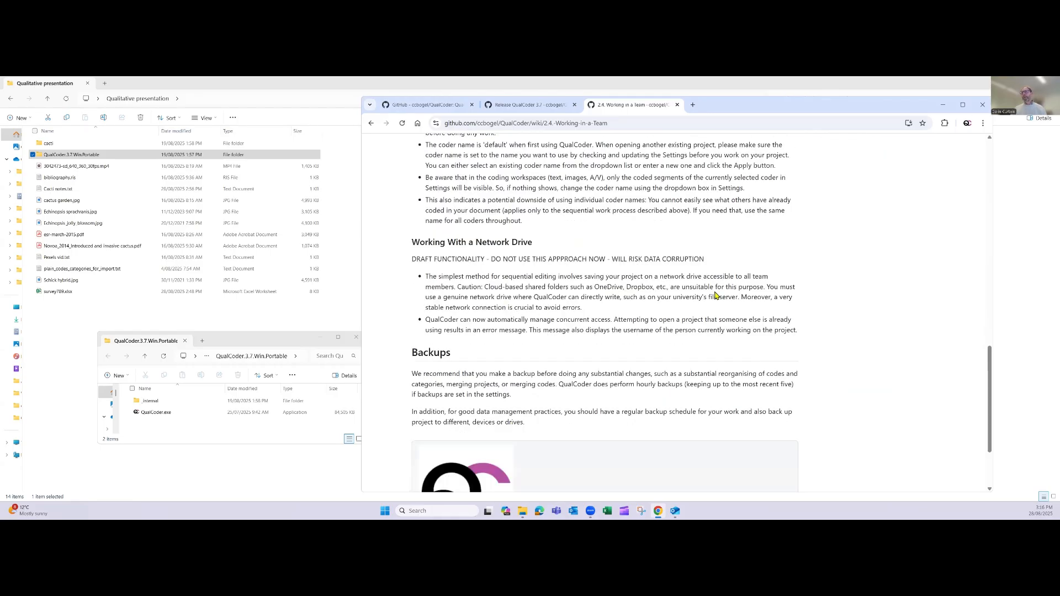
scroll(718, 298, "up", 10)
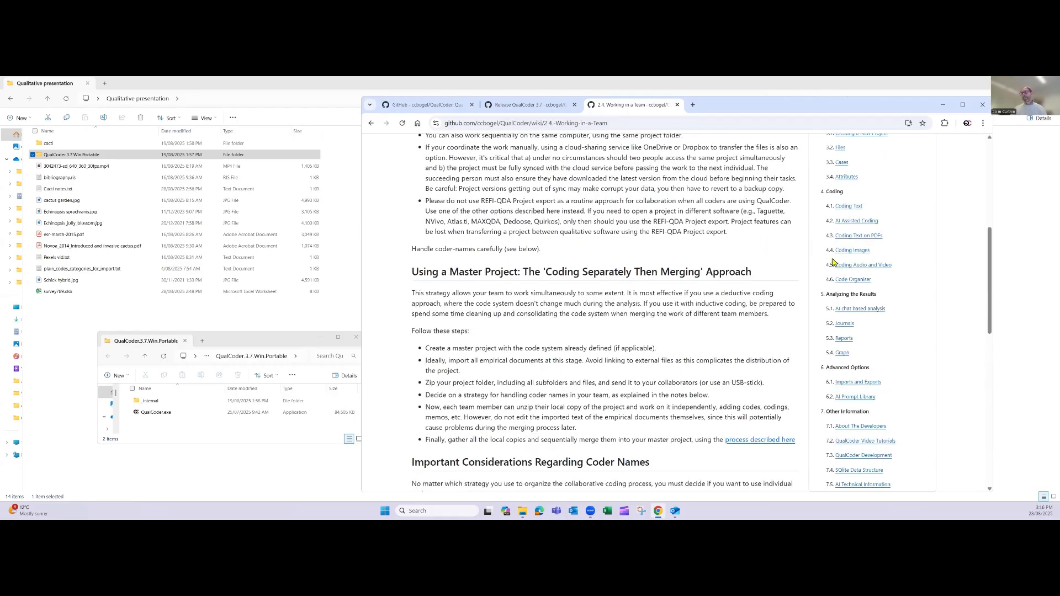
Open the wiki's Imports and Exports page and read its codebook export, codebook import and REFI-QDA sections
scroll(831, 332, "up", 1)
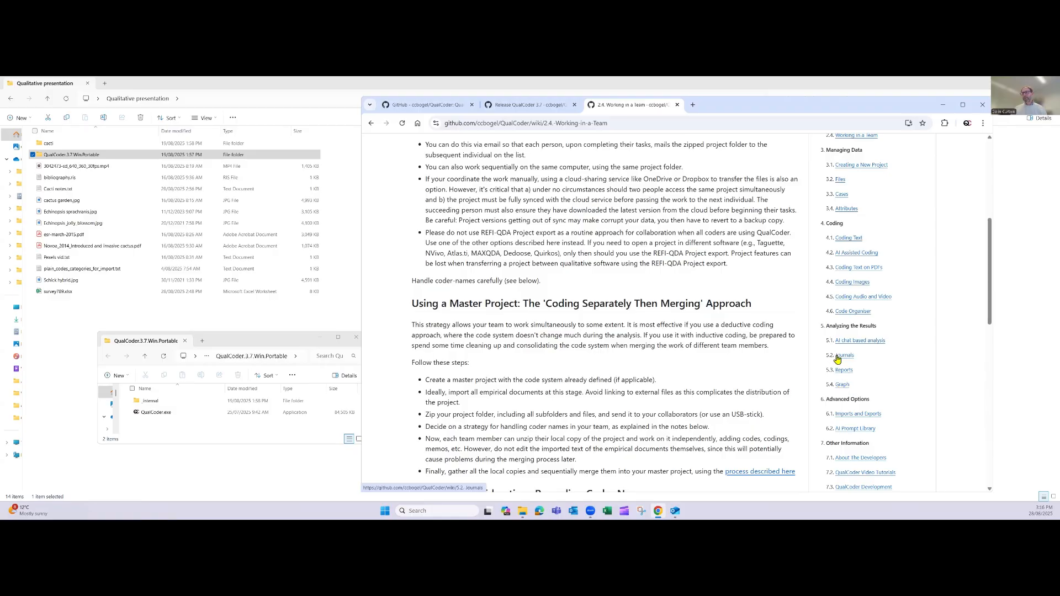
scroll(796, 384, "down", 1)
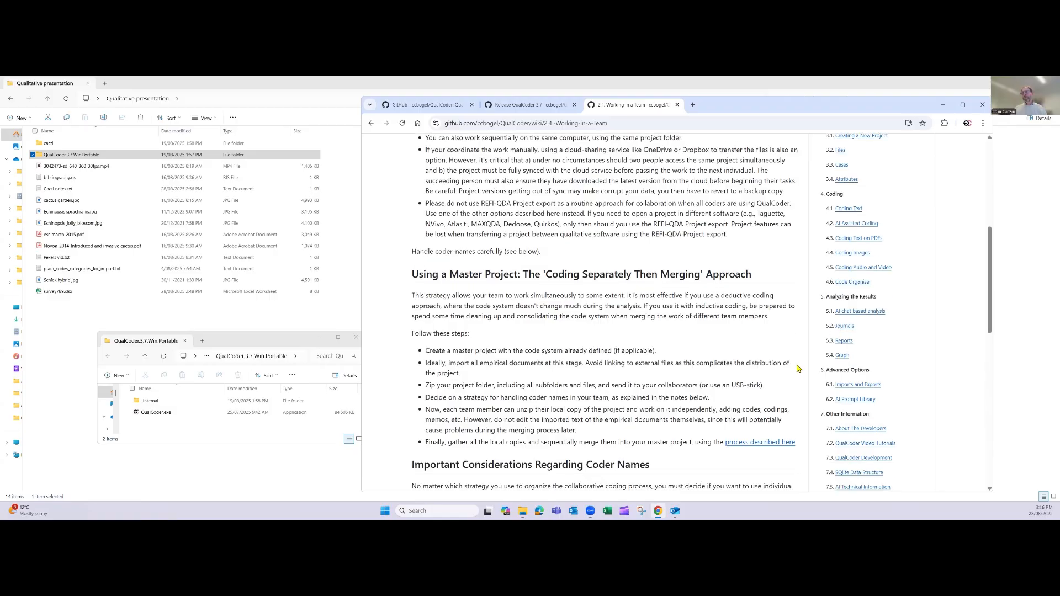
left_click(858, 384)
scroll(503, 338, "down", 3)
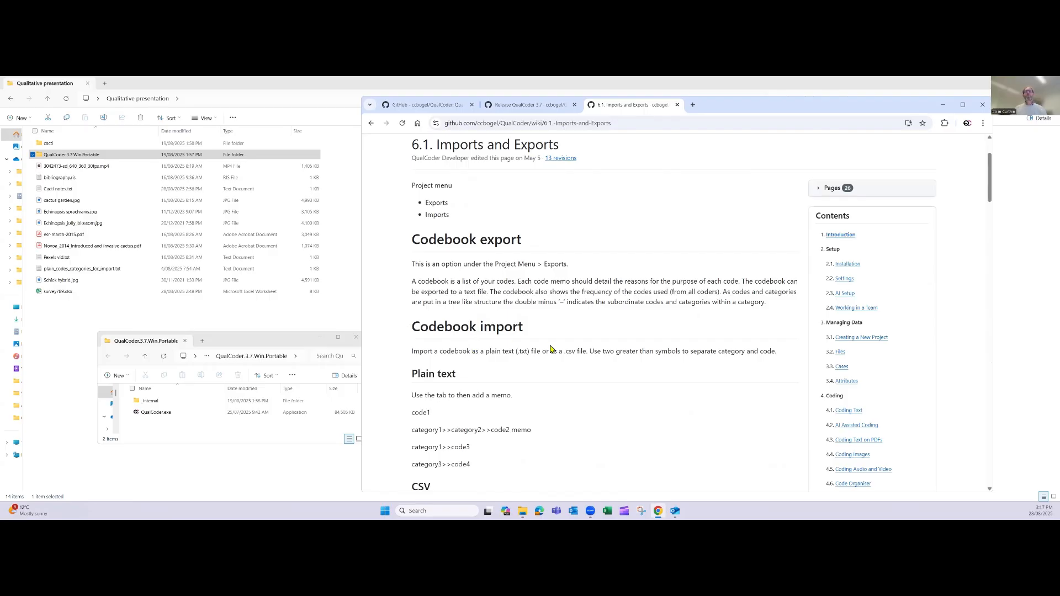
scroll(565, 351, "down", 2)
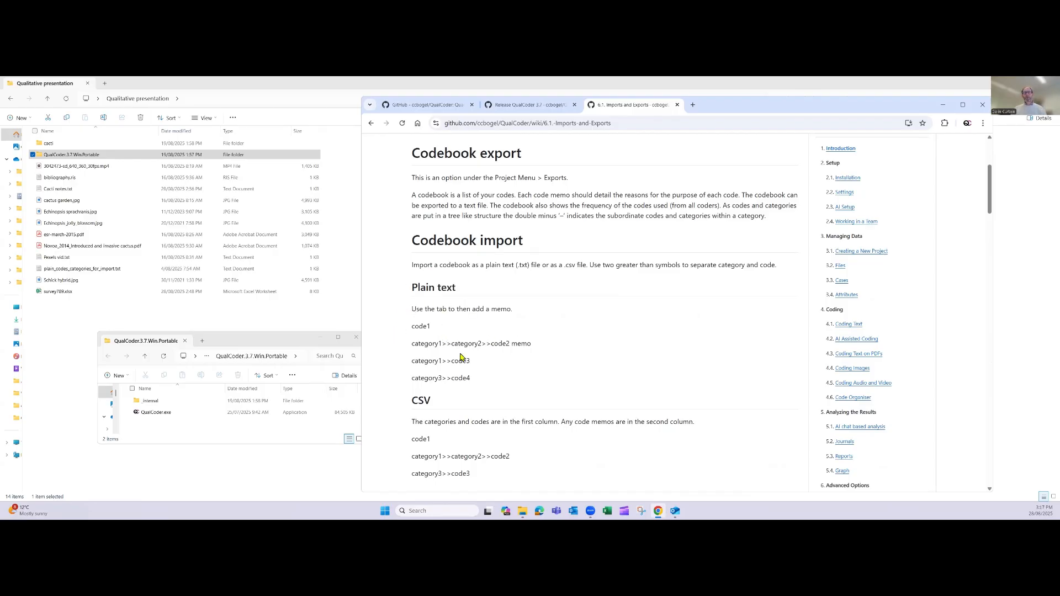
scroll(497, 395, "down", 2)
scroll(525, 385, "down", 1)
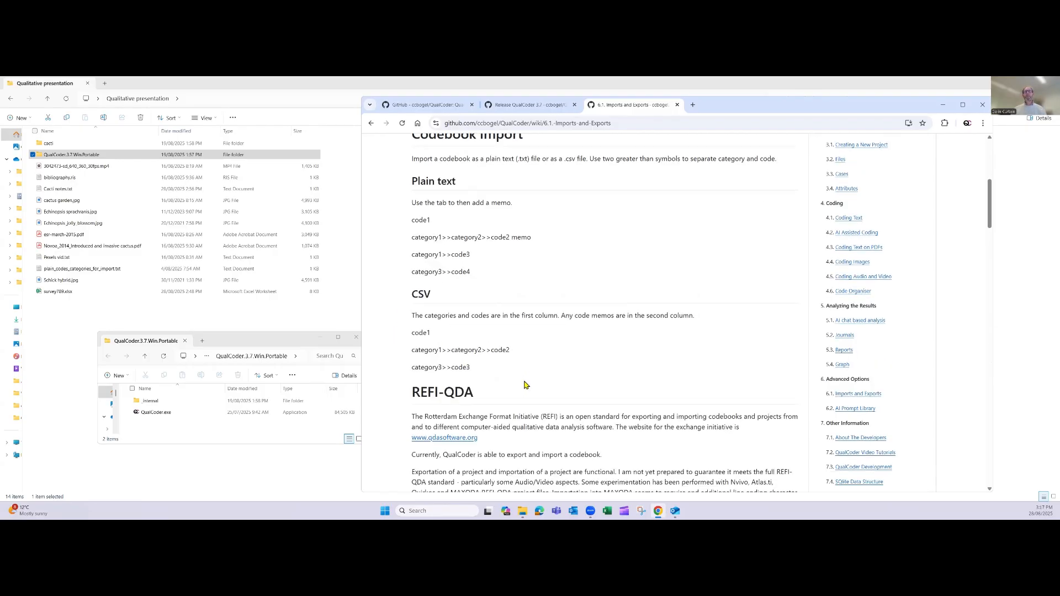
scroll(529, 372, "down", 3)
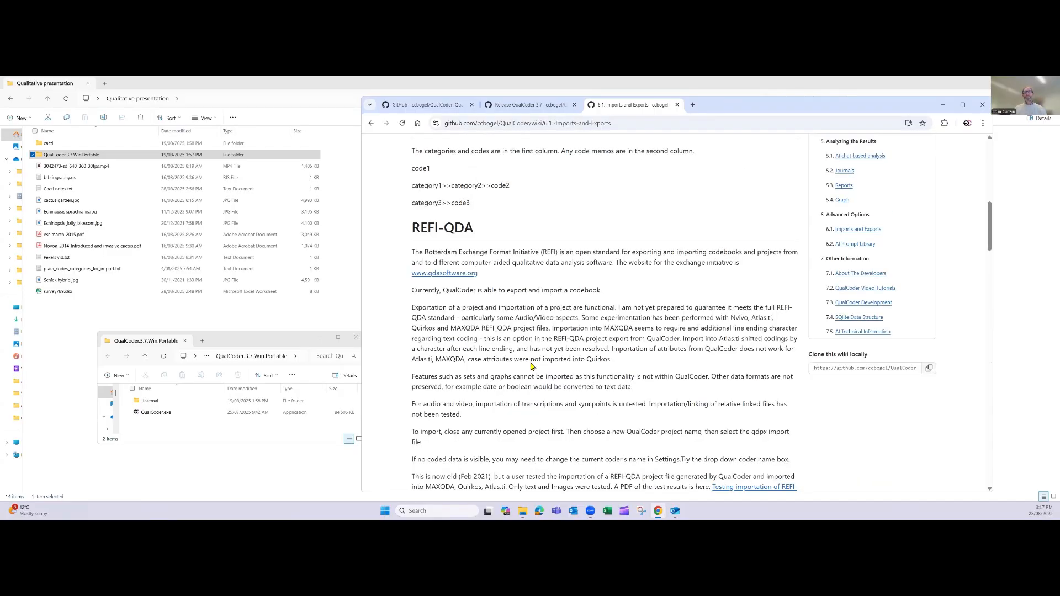
scroll(536, 364, "down", 1)
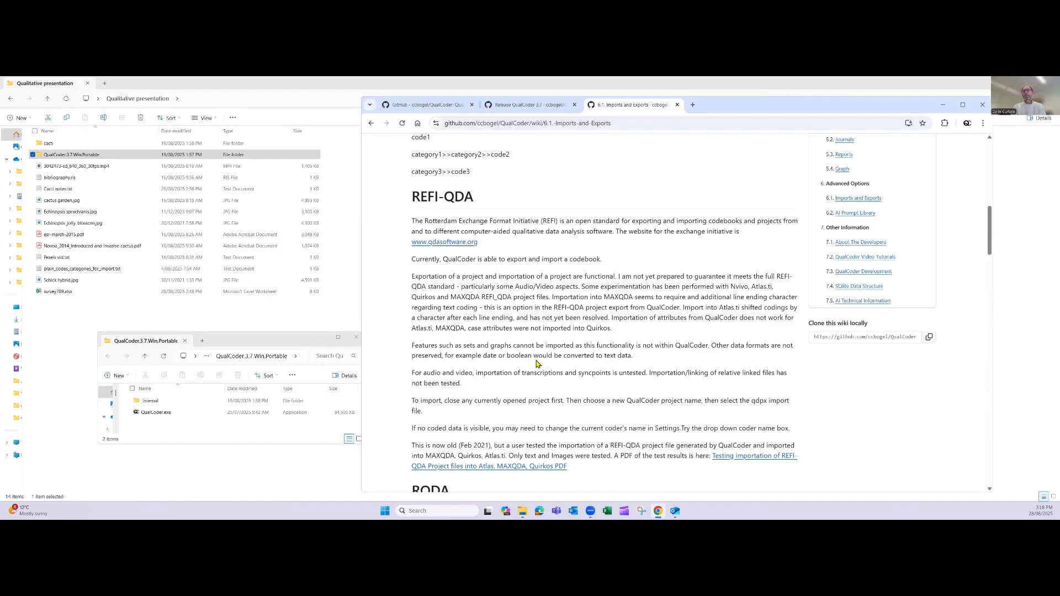
Switch to File Explorer's QualCoder.3.7.Win.Portable folder, look through its _internal subfolder and return to the parent folder
left_click(86, 157)
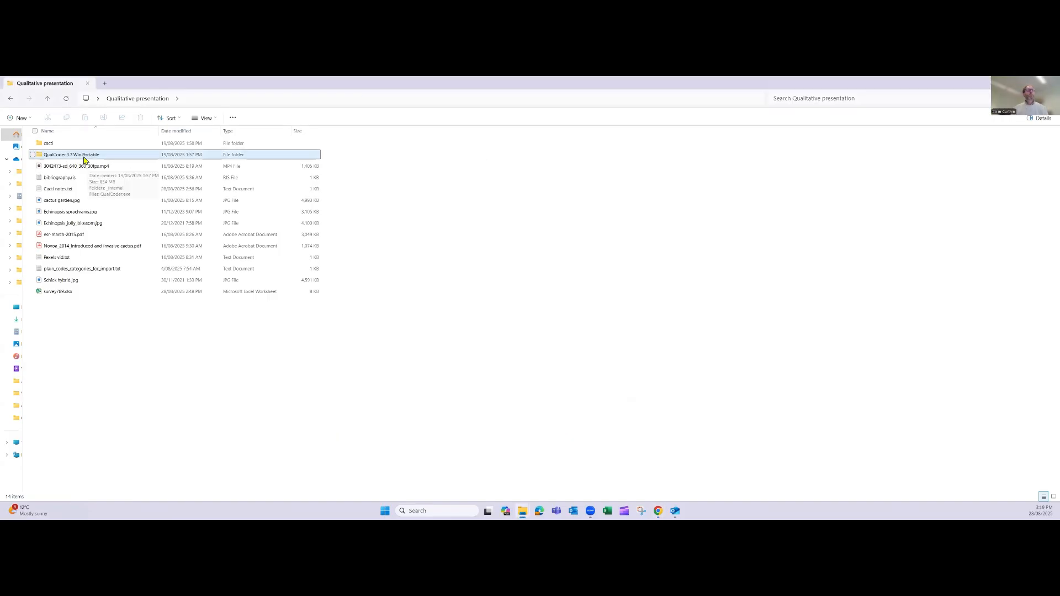
left_click(524, 511)
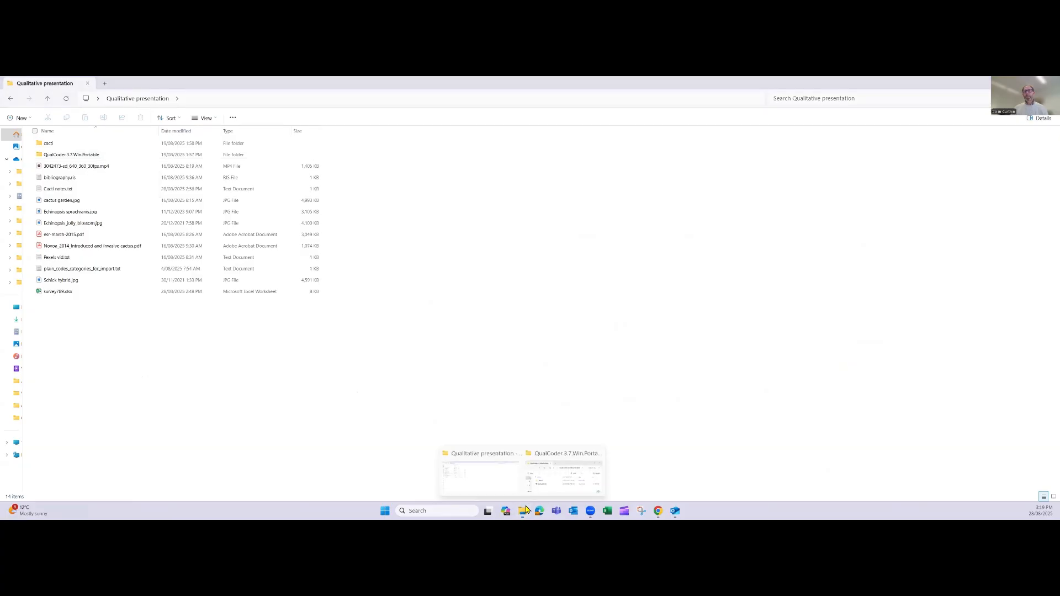
left_click(544, 465)
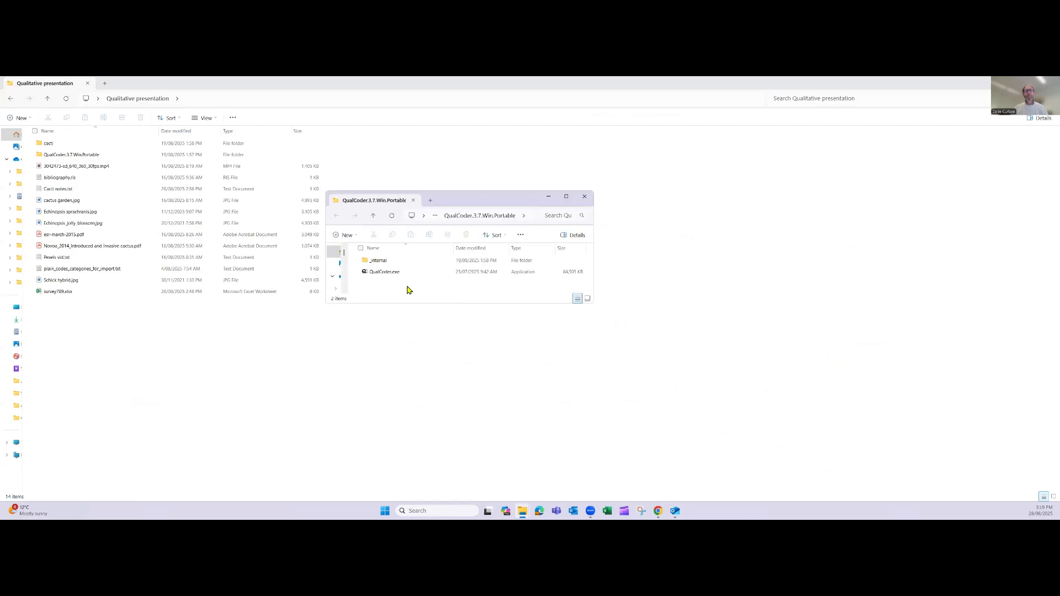
left_click(393, 272)
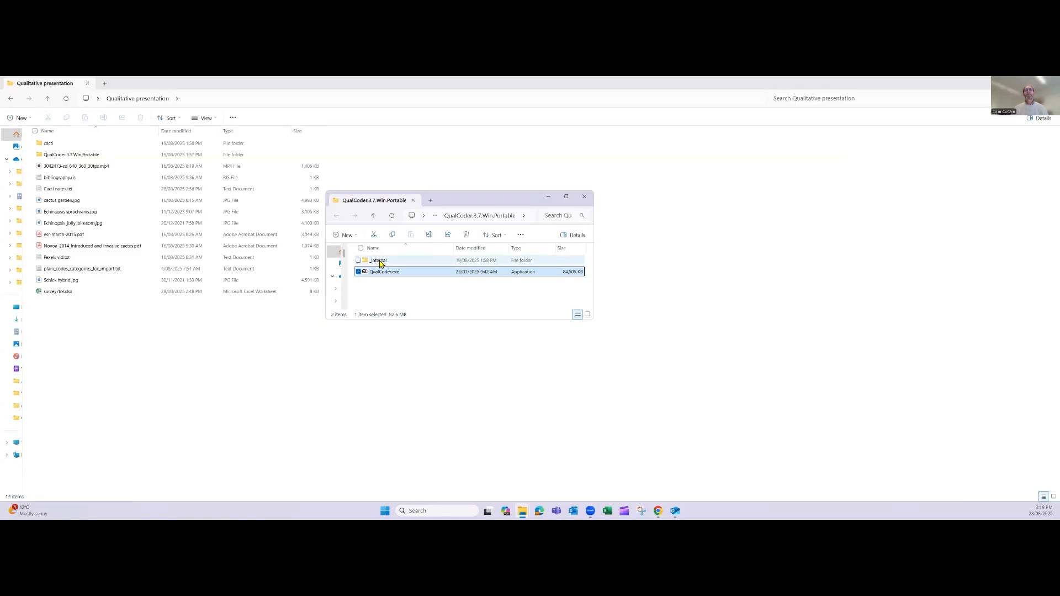
double_click(378, 262)
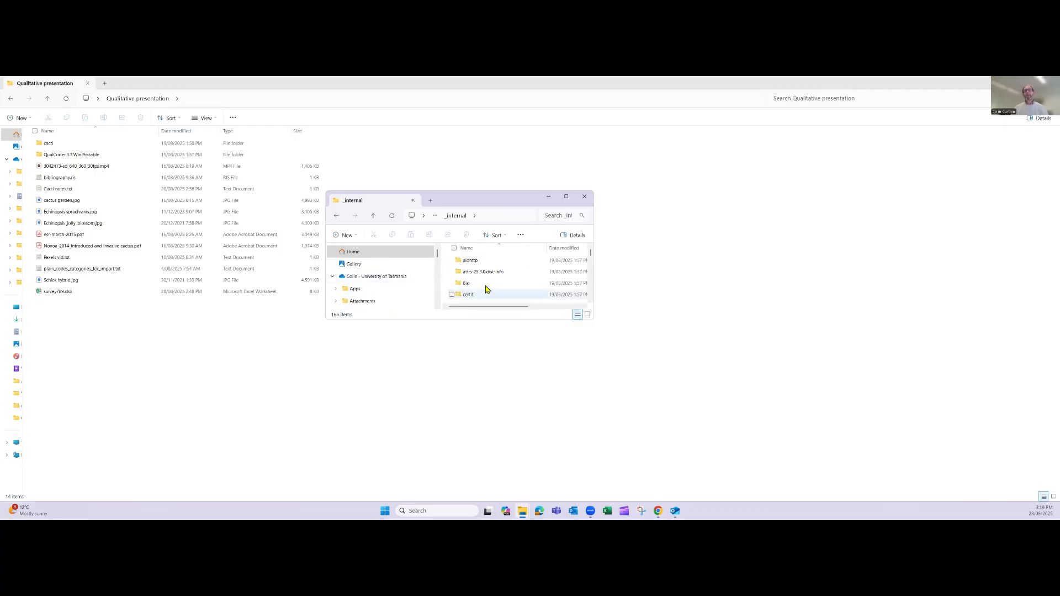
scroll(486, 290, "down", 2)
scroll(486, 289, "down", 10)
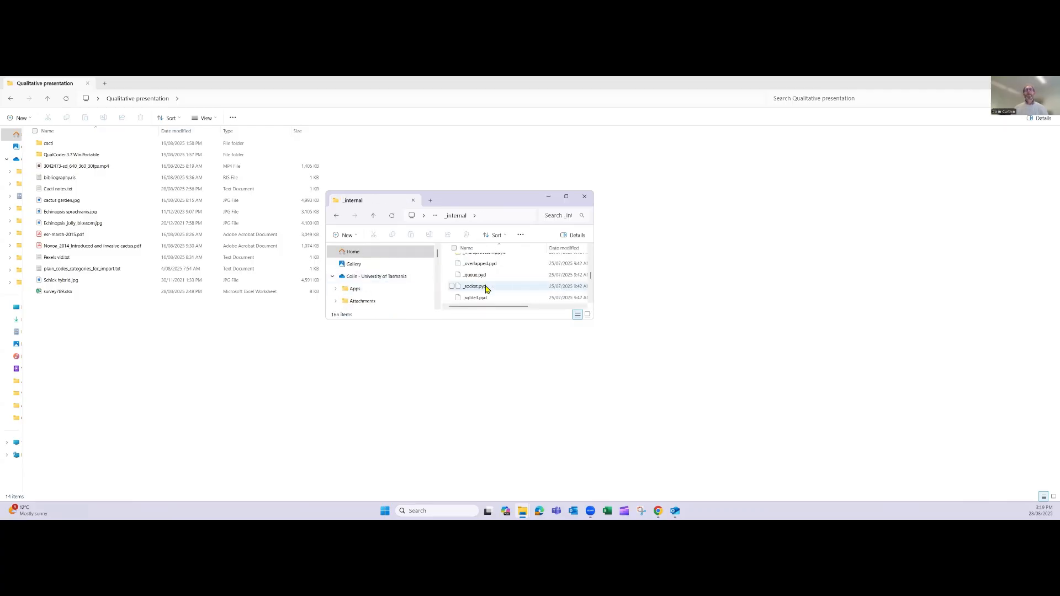
left_click(373, 216)
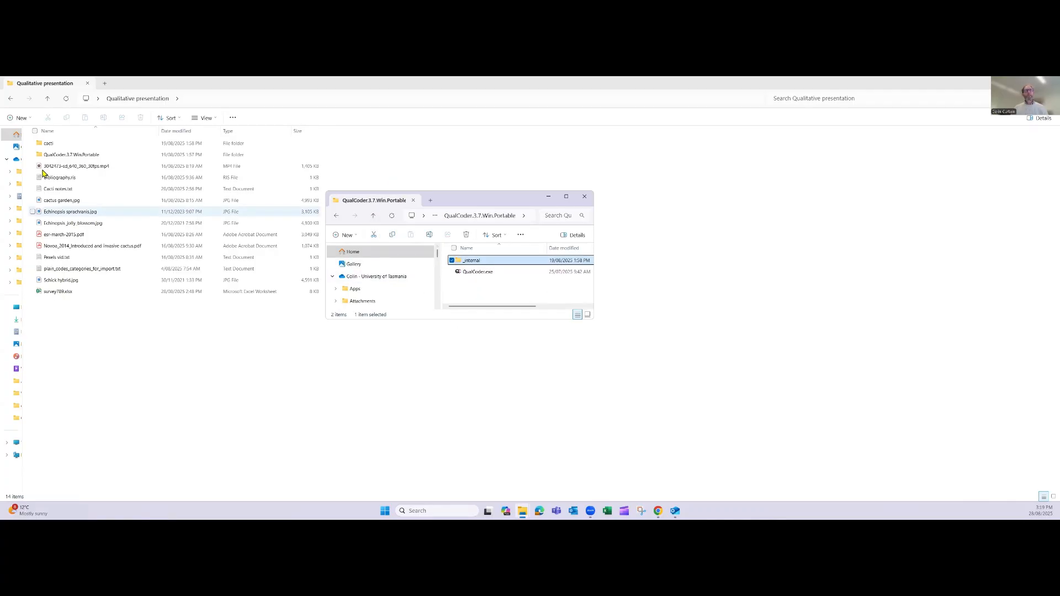
Launch QualCoder.exe from the QualCoder.3.7.Win.Portable folder and minimize that folder's window
left_click(67, 157)
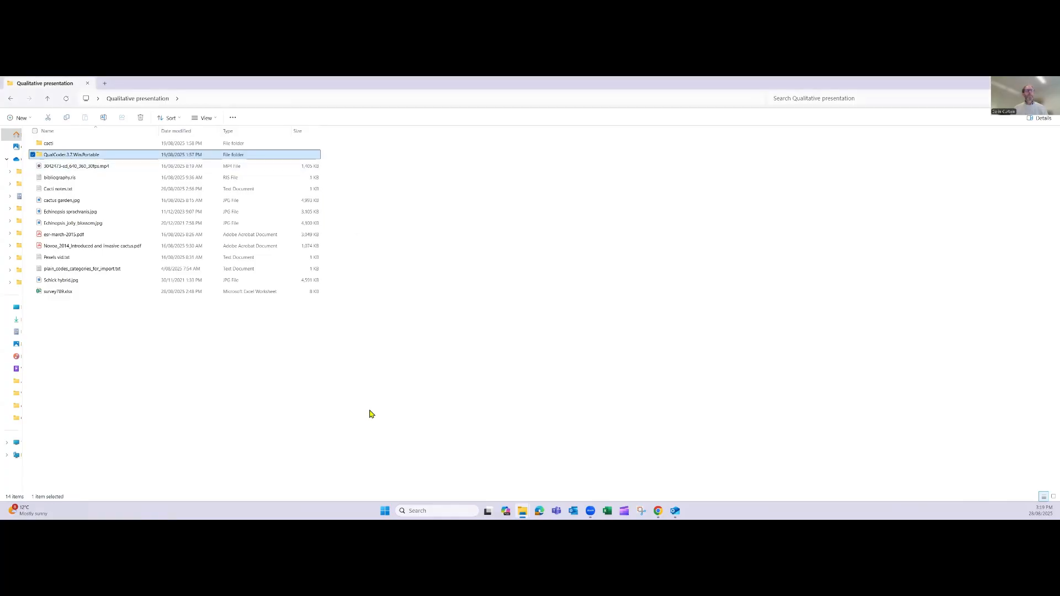
left_click(523, 509)
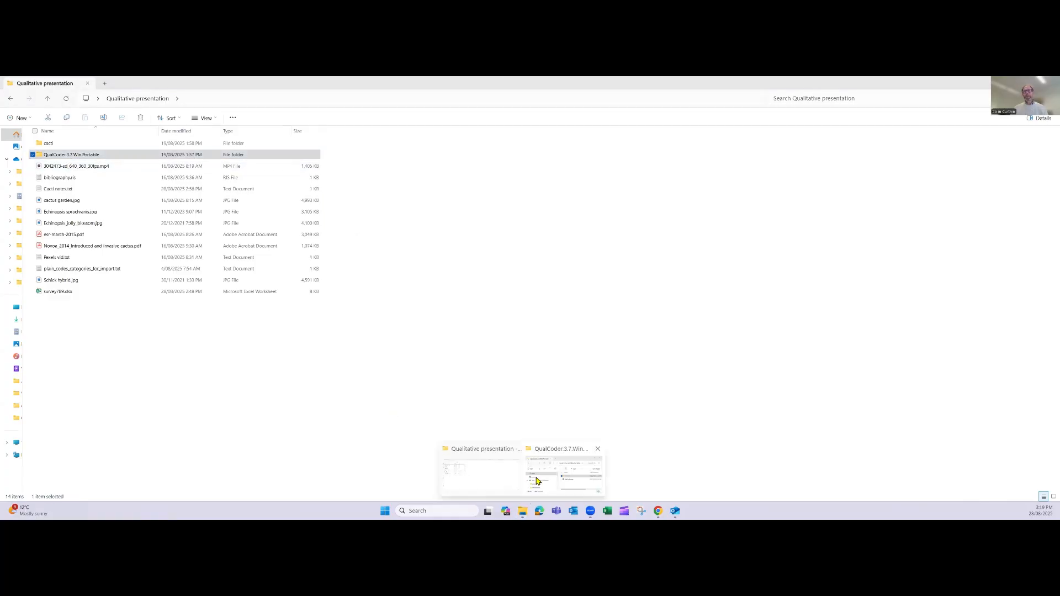
left_click(533, 479)
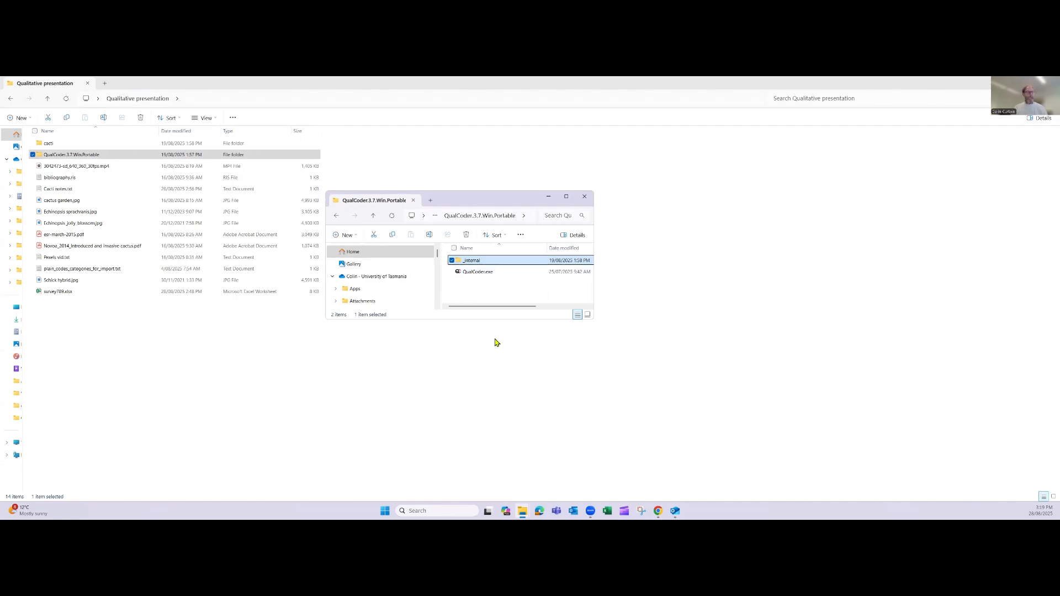
double_click(470, 274)
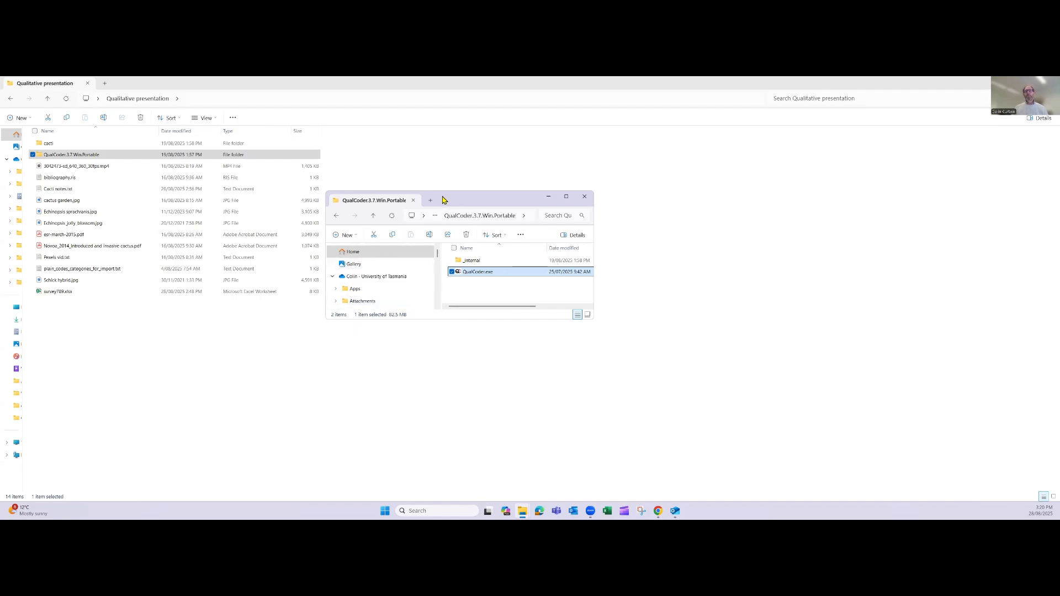
left_click_drag(442, 200, 511, 212)
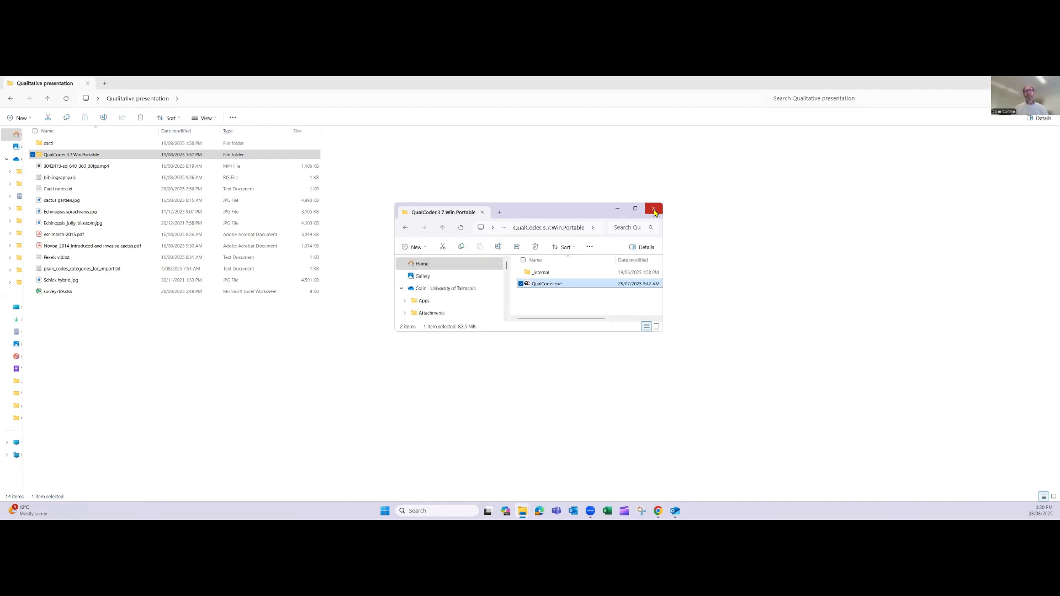
left_click(616, 209)
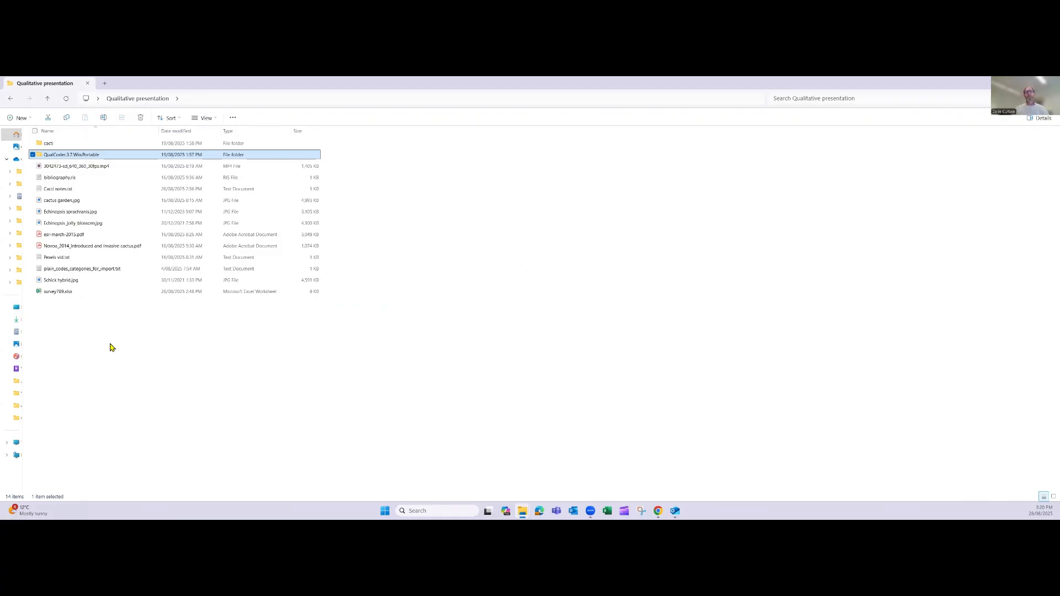
left_click(55, 294)
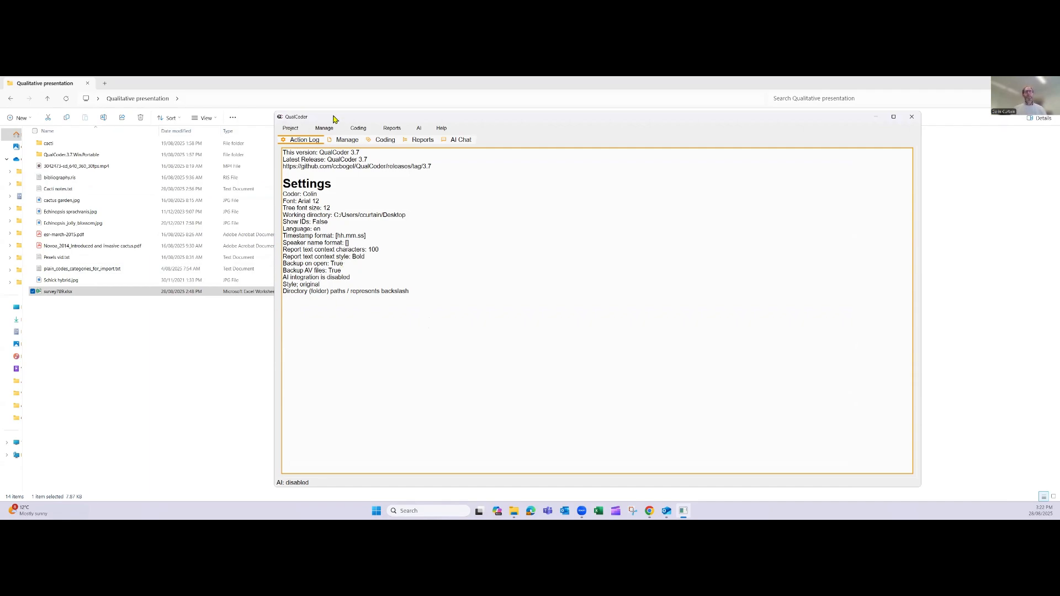
Reposition the QualCoder window and look through its Manage, Coding, Reports and AI Chat workspaces, returning to the Action Log
left_click_drag(333, 119, 322, 127)
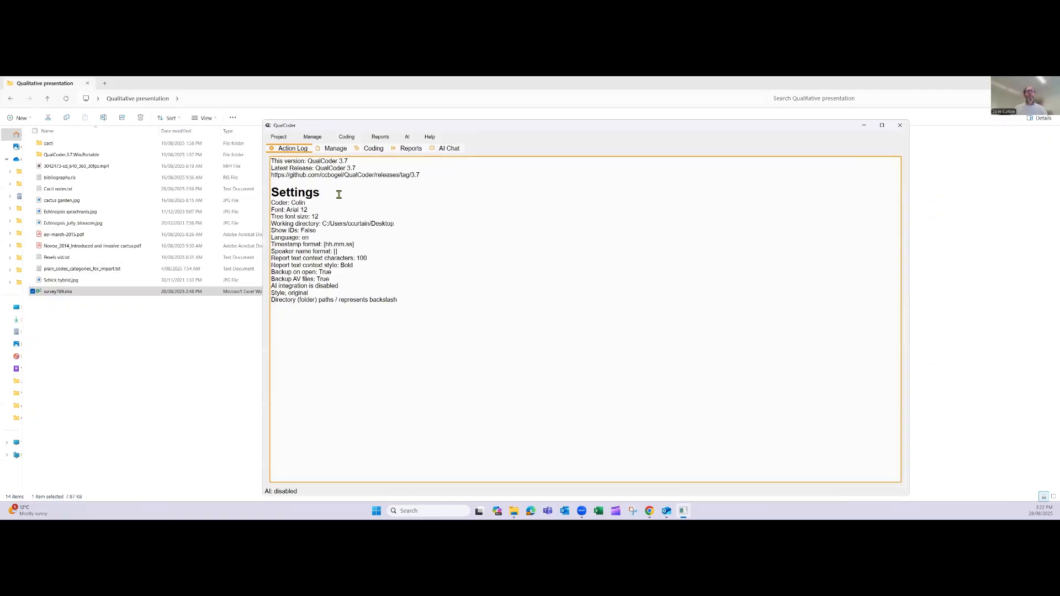
left_click(335, 149)
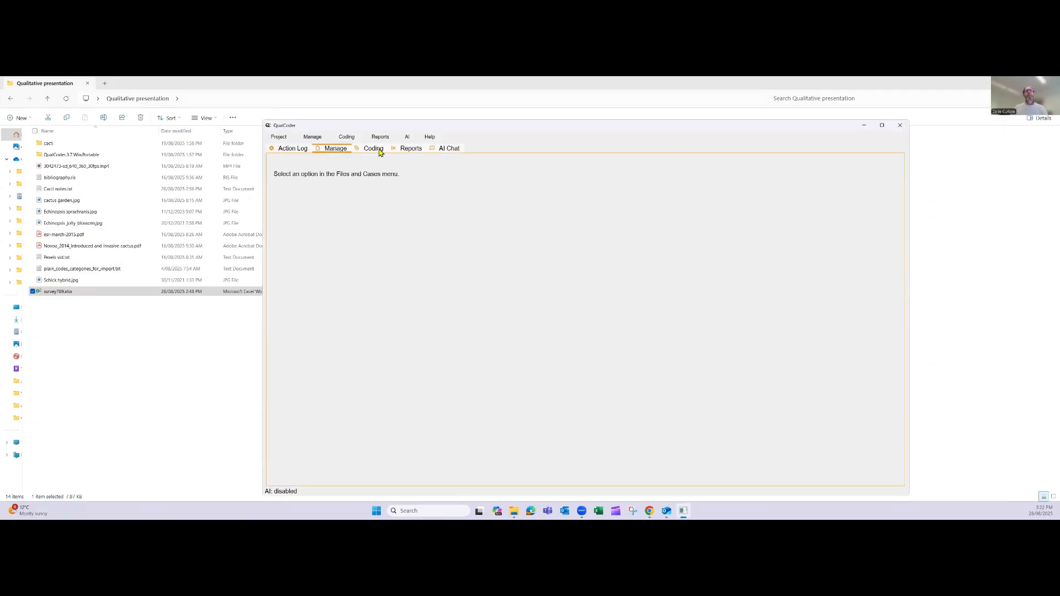
left_click(381, 150)
left_click(396, 151)
left_click(446, 149)
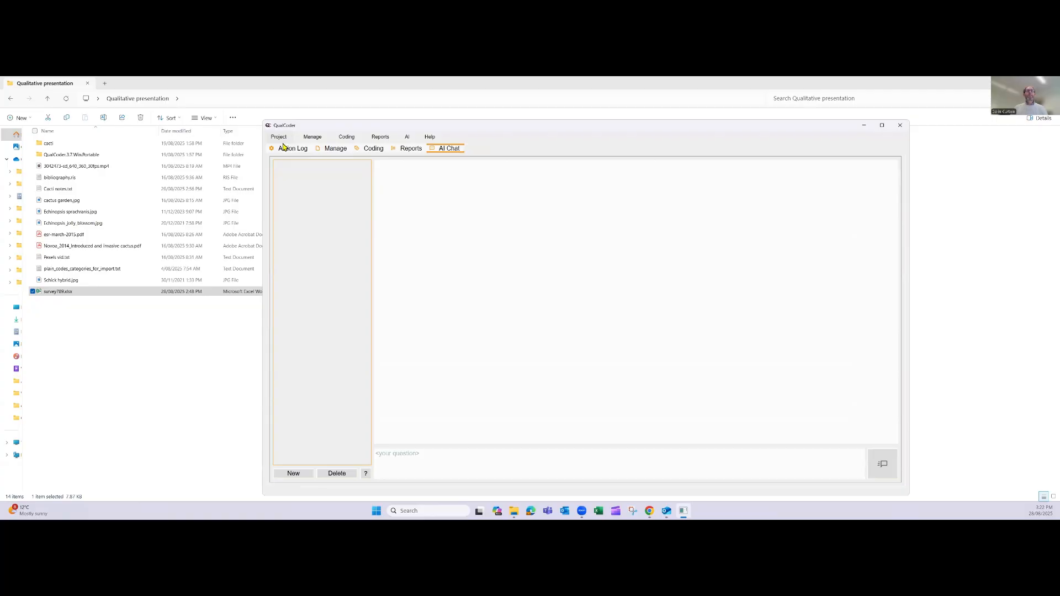
left_click(287, 150)
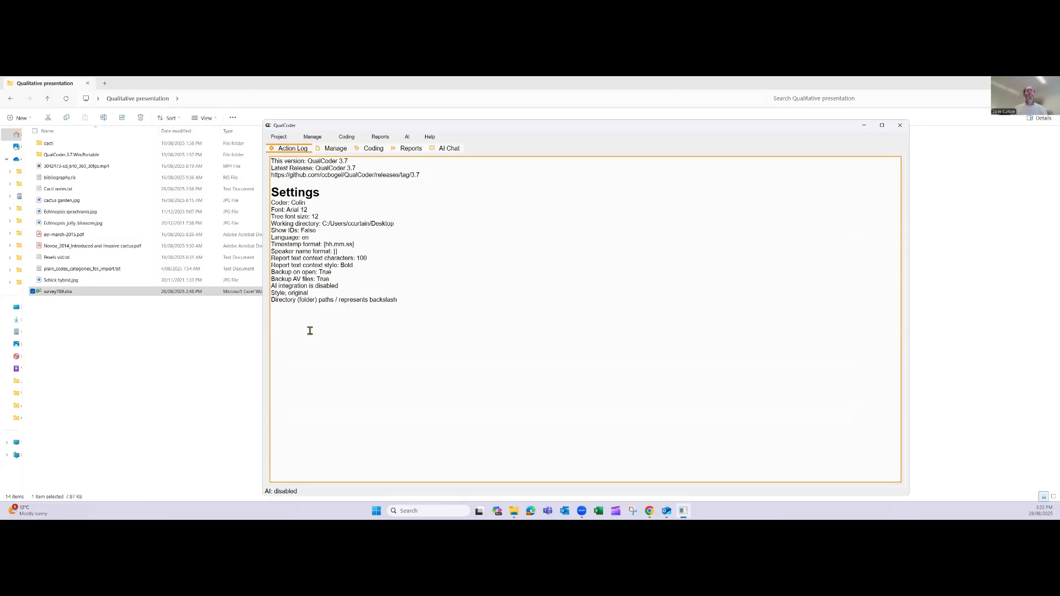
Revisit QualCoder's empty Manage, Coding and Reports workspaces one after another
left_click(335, 149)
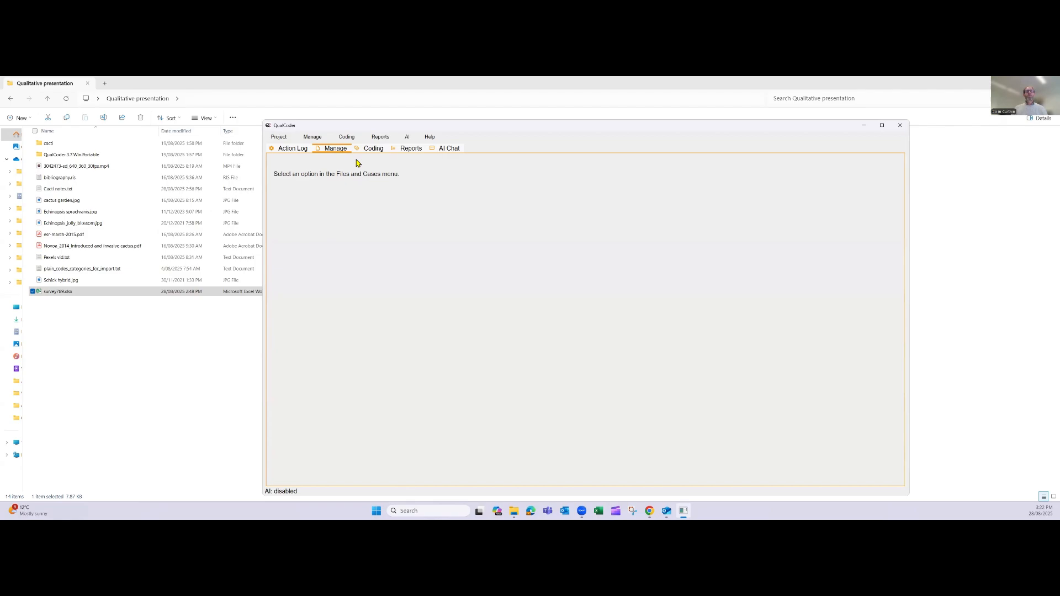
left_click(372, 149)
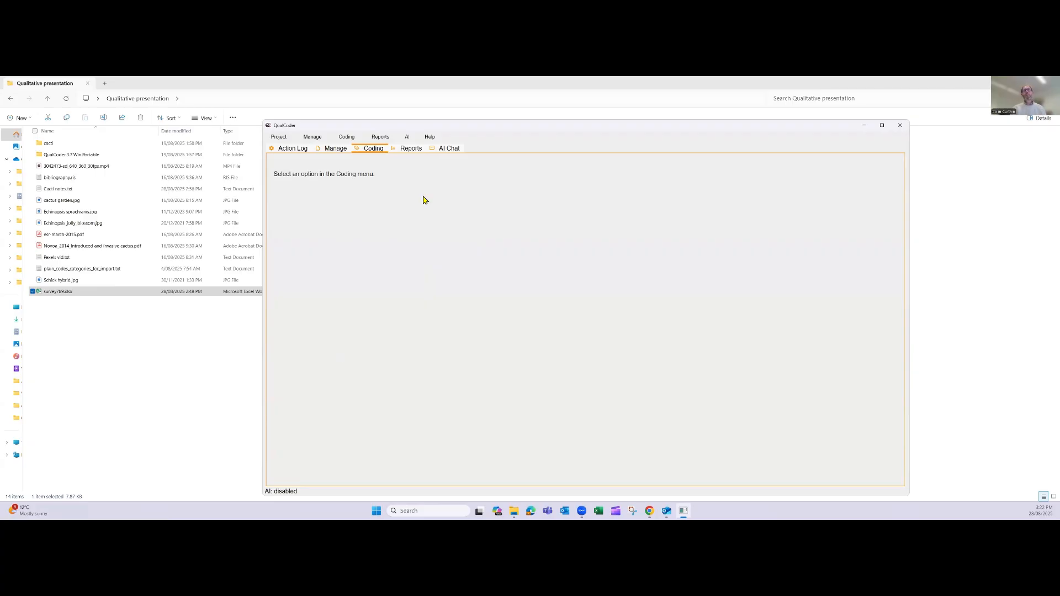
left_click(411, 151)
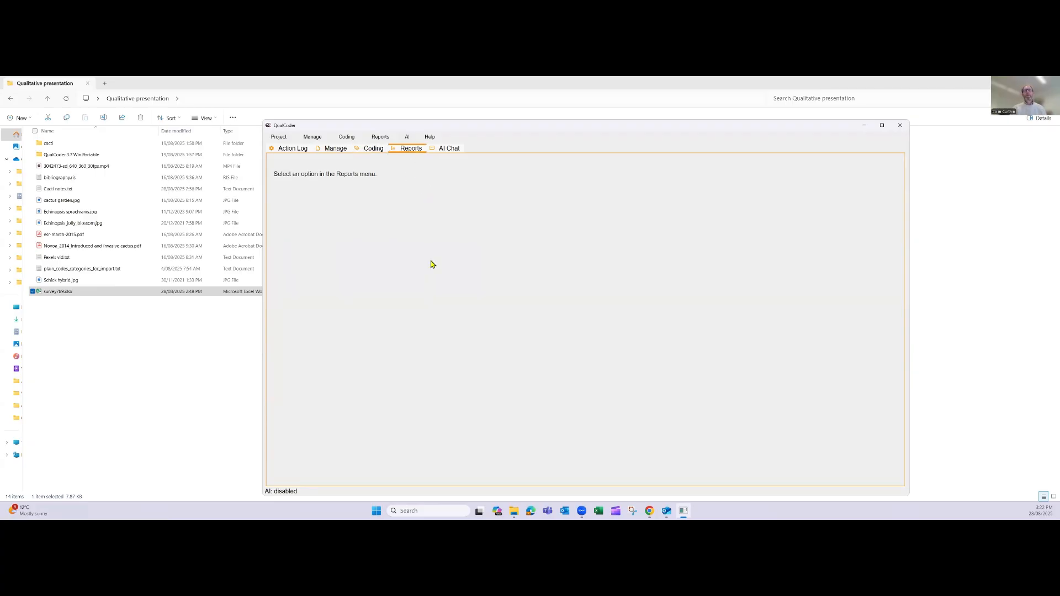
Look through the AI Chat workspace and the commands offered for Project, Manage, Coding, Reports and Help
left_click(447, 149)
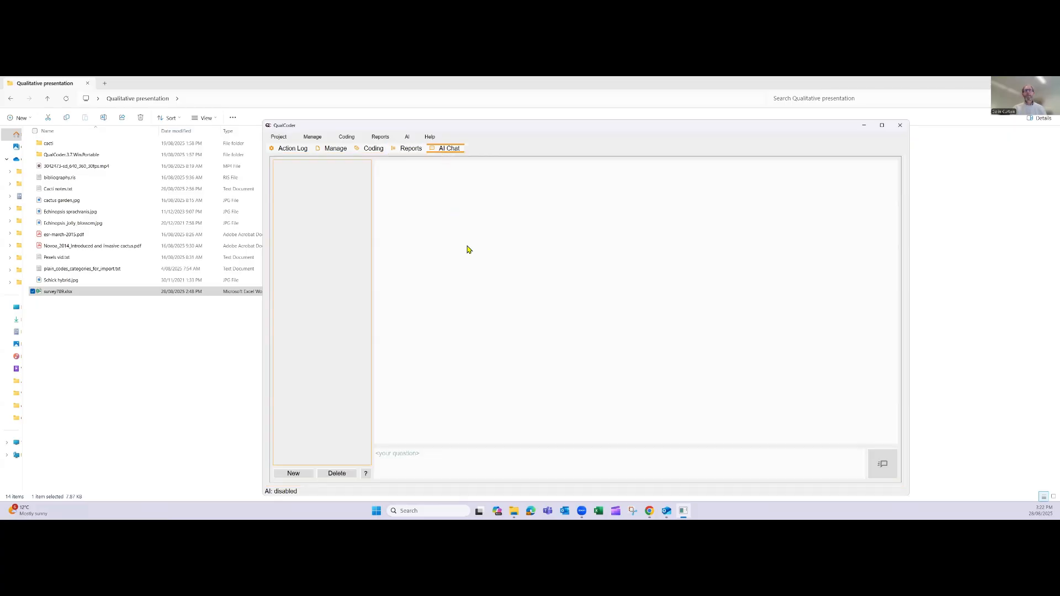
left_click(278, 137)
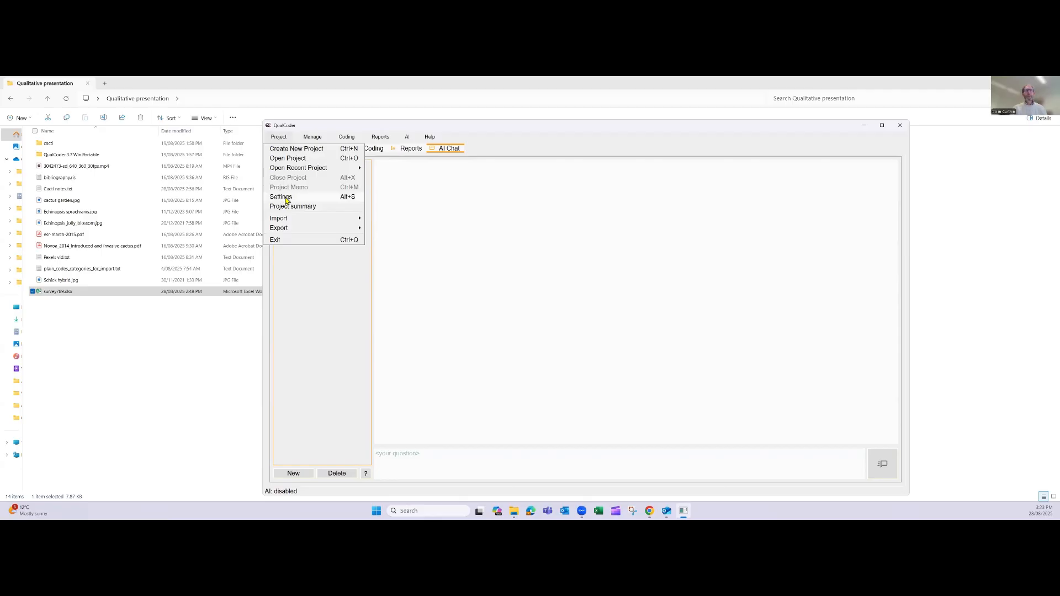
mouse_move(283, 221)
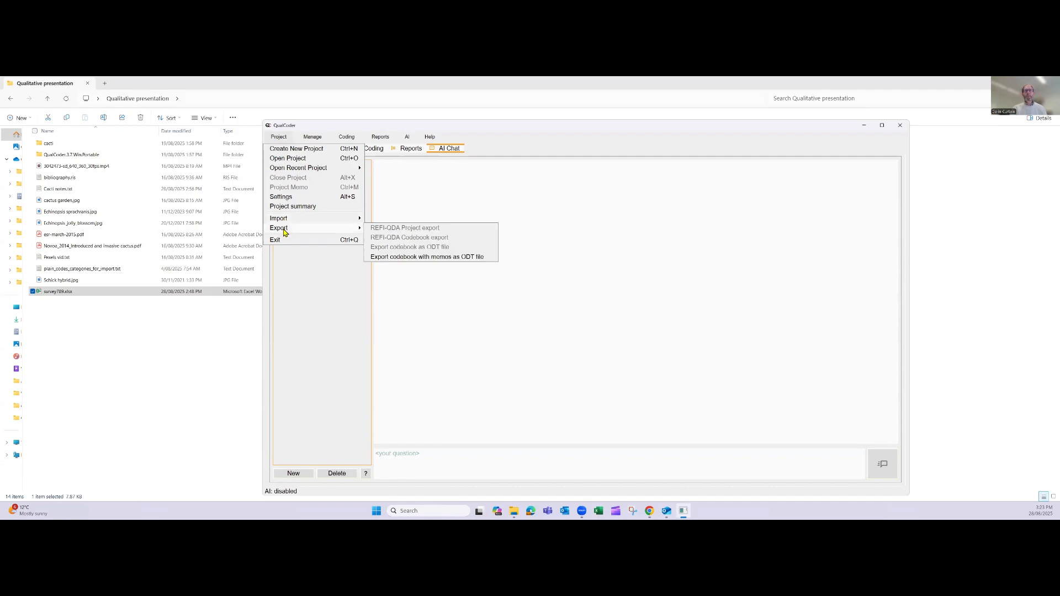
mouse_move(309, 139)
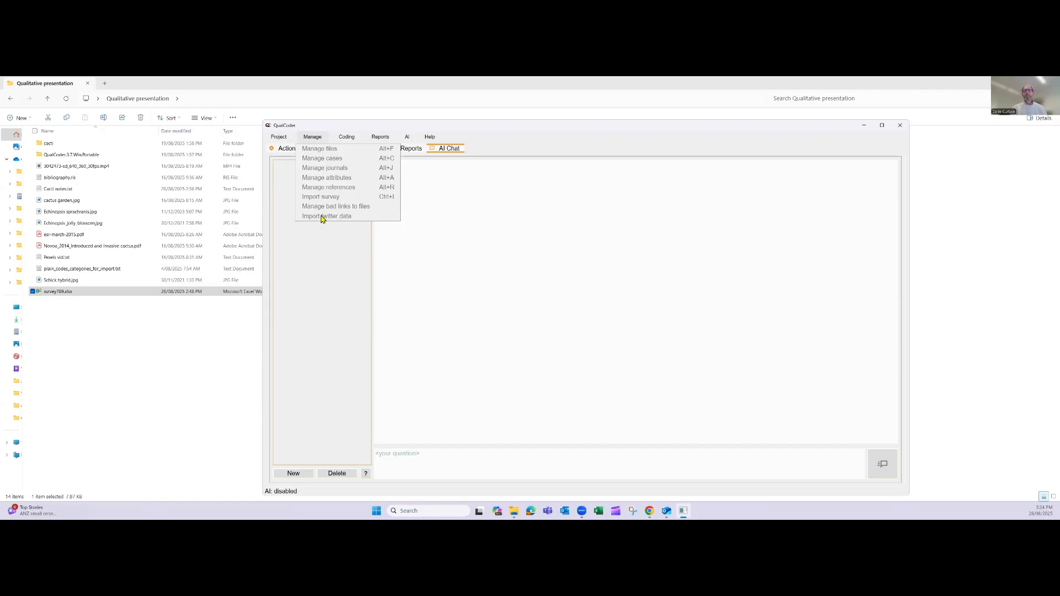
mouse_move(348, 138)
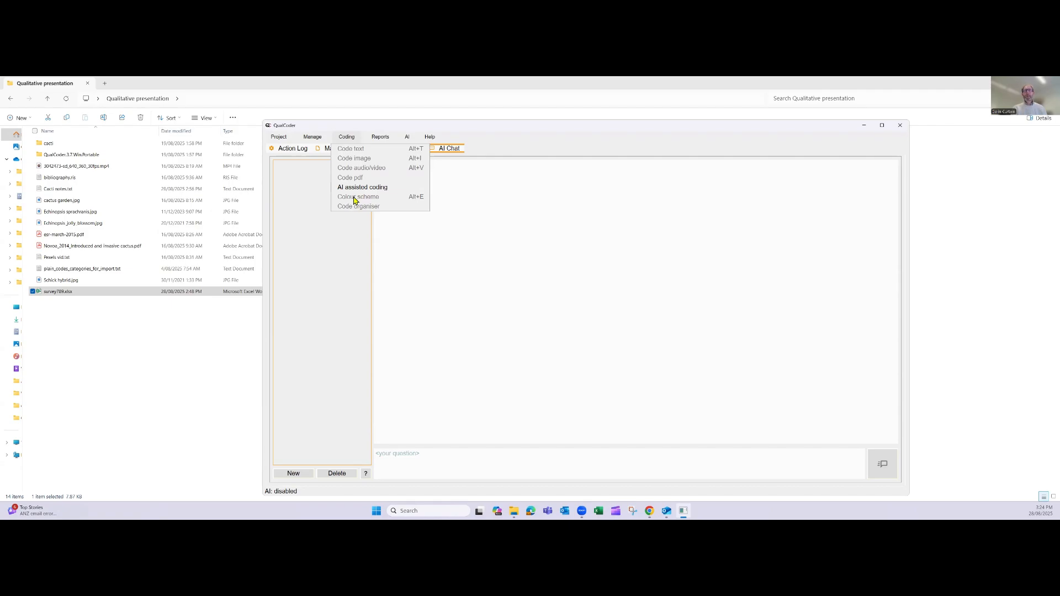
mouse_move(382, 137)
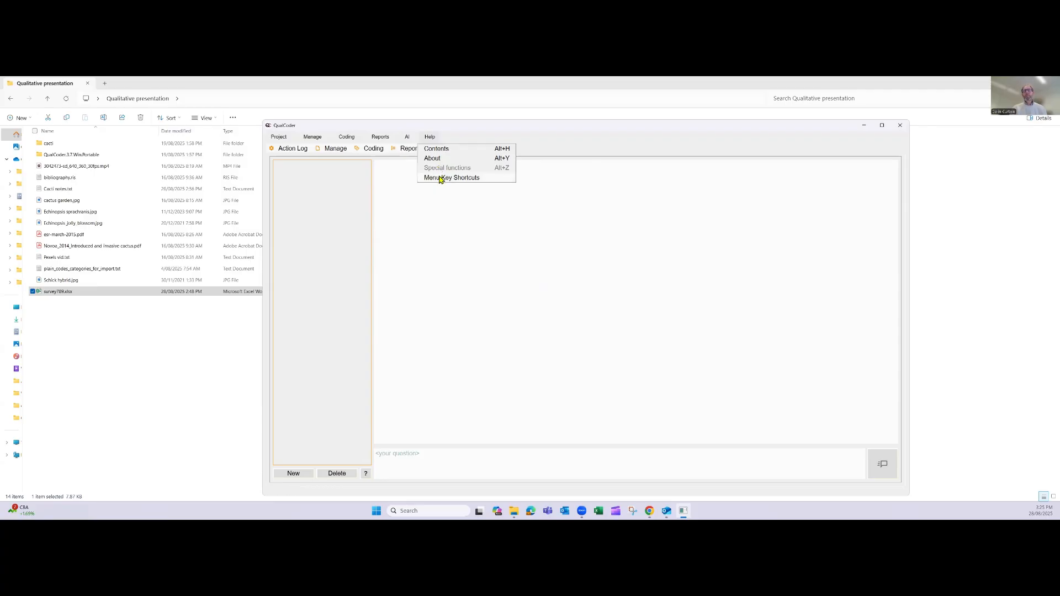
Display the menu key shortcuts in the Action Log and read through the manage, code text, code image and audio/video shortcut lists
left_click(441, 178)
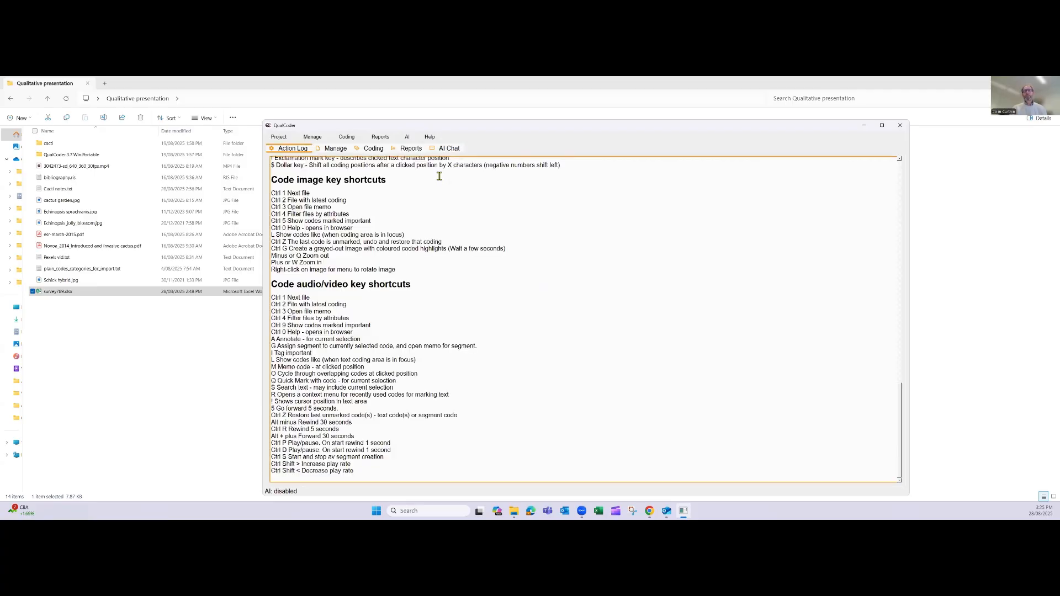
scroll(319, 206, "up", 10)
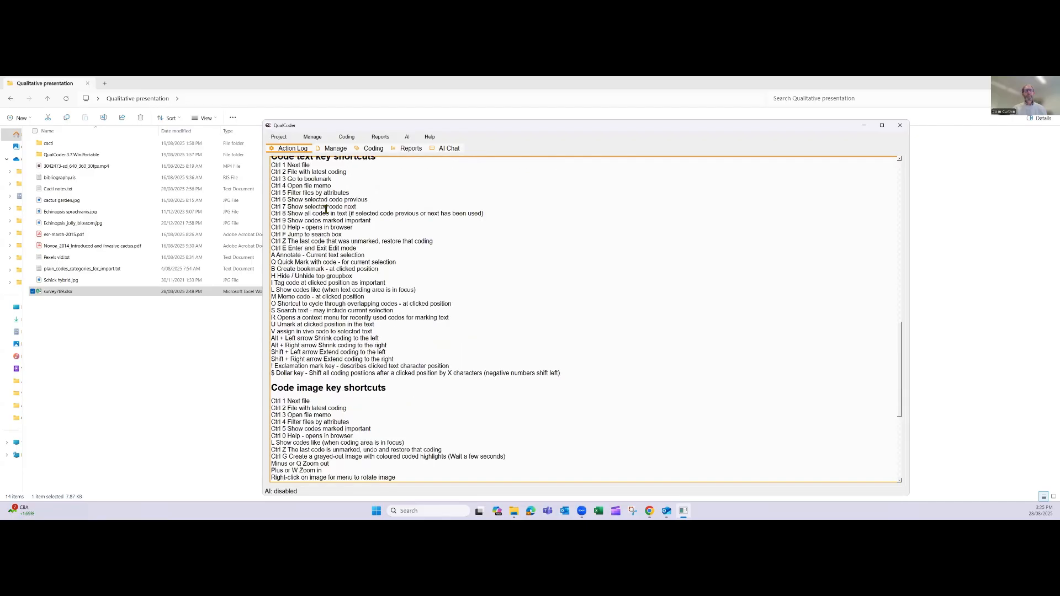
scroll(319, 206, "up", 5)
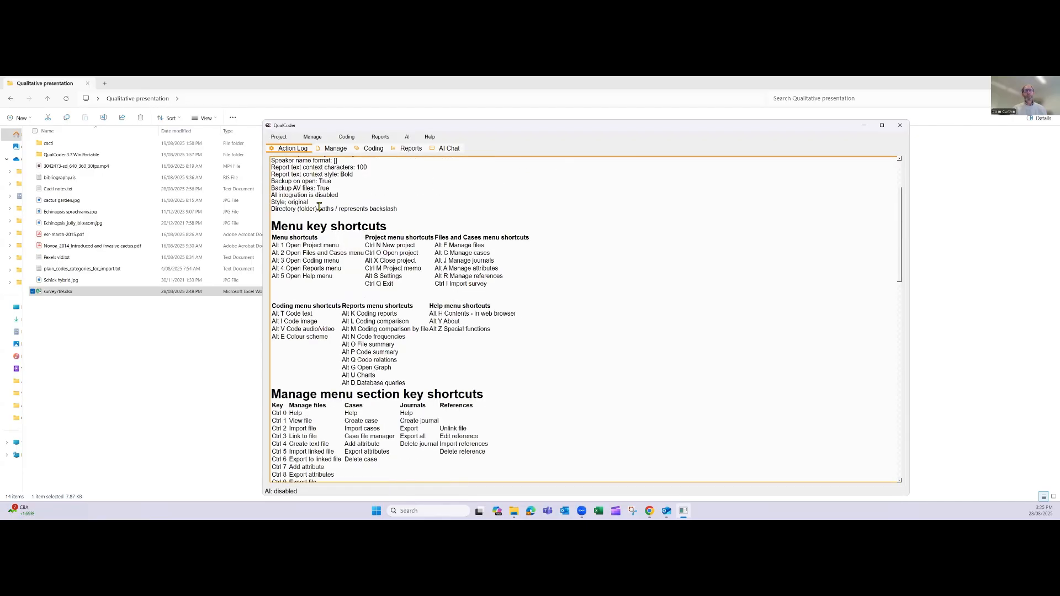
scroll(319, 206, "down", 4)
scroll(319, 206, "down", 4)
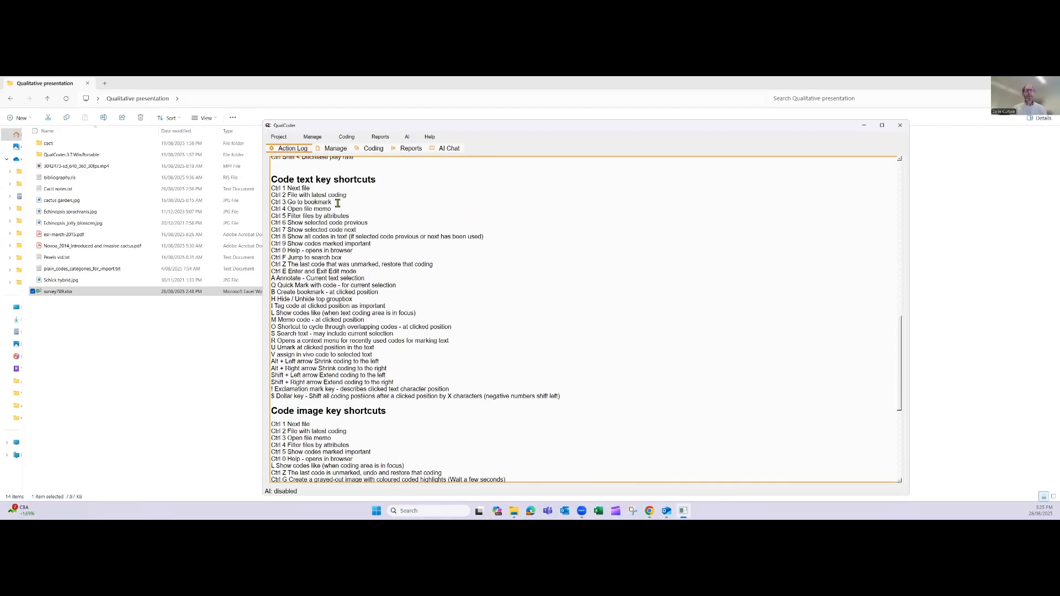
scroll(297, 294, "down", 10)
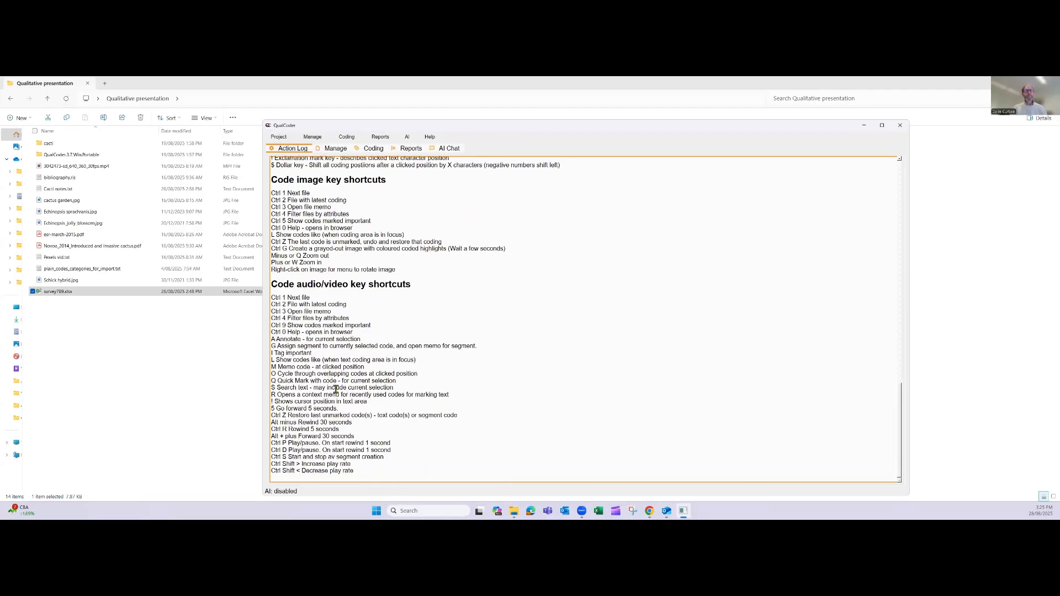
scroll(345, 374, "up", 3)
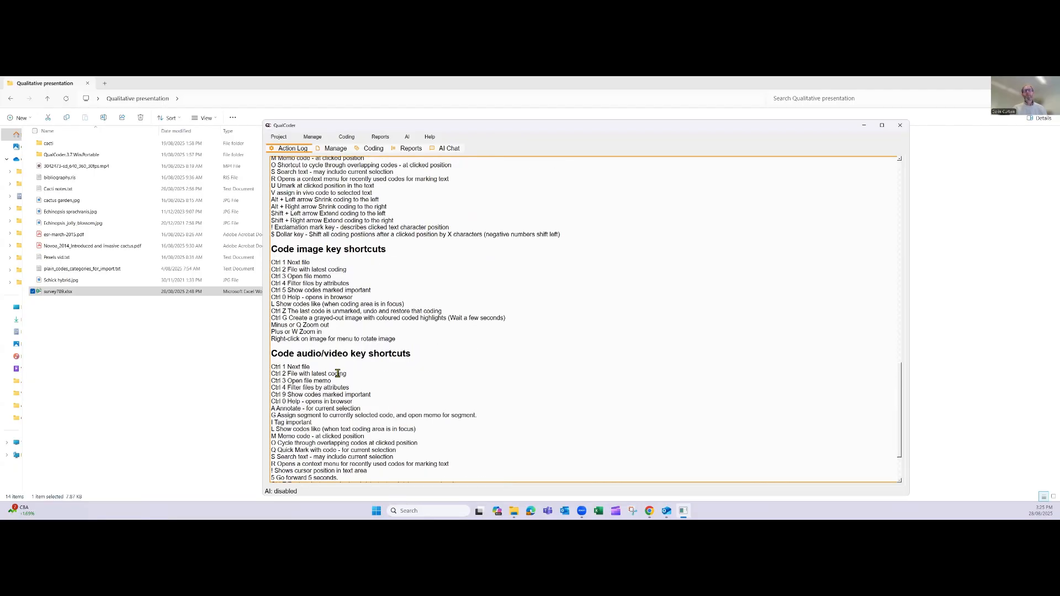
scroll(348, 373, "up", 4)
scroll(354, 373, "up", 3)
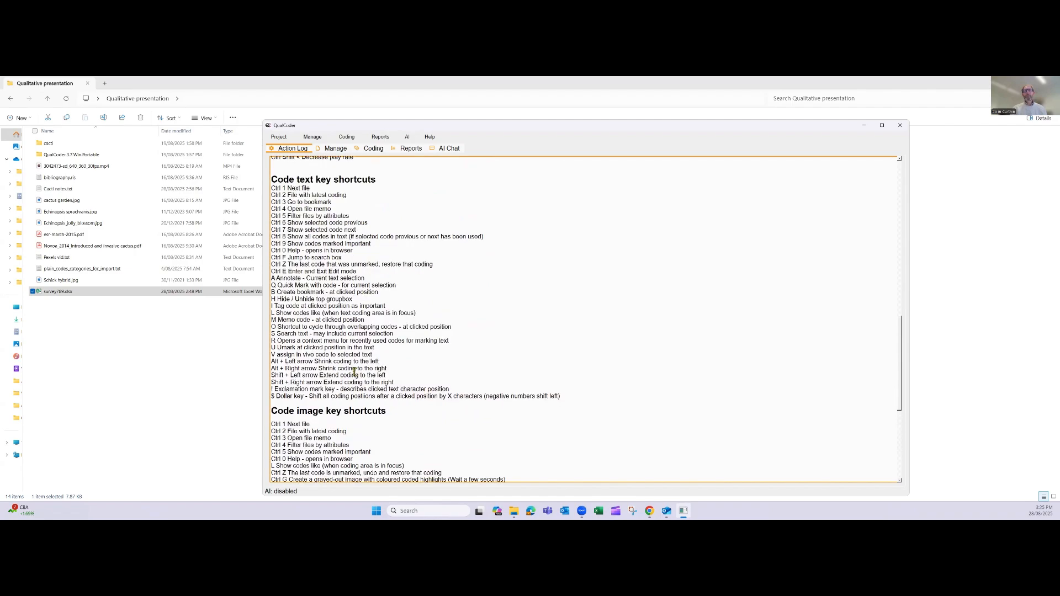
scroll(354, 372, "down", 10)
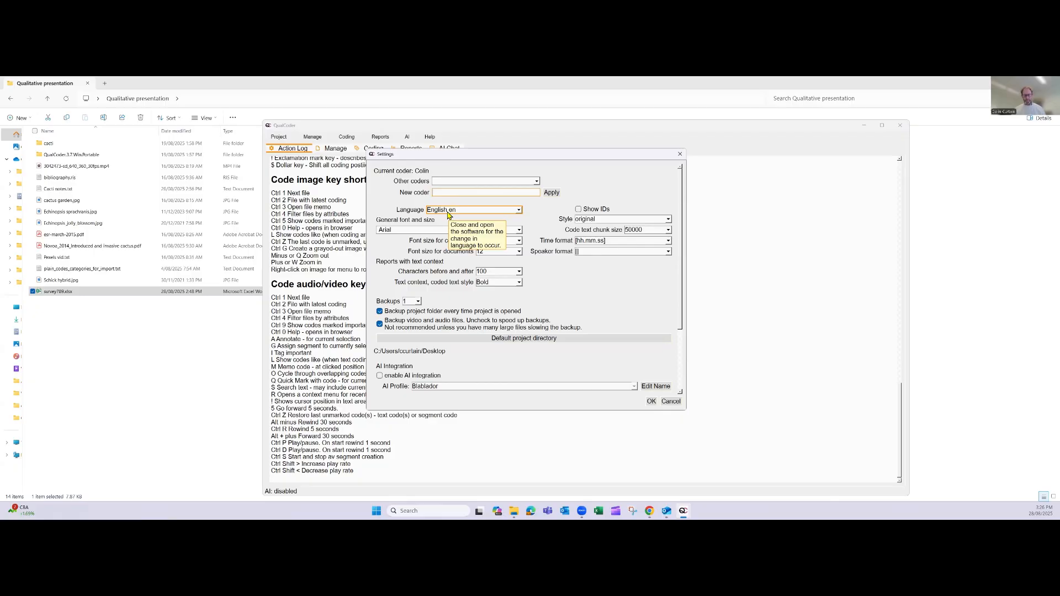
Add CC as the new coder, look over the language, report, backup and AI integration options, and save the settings
type("CC")
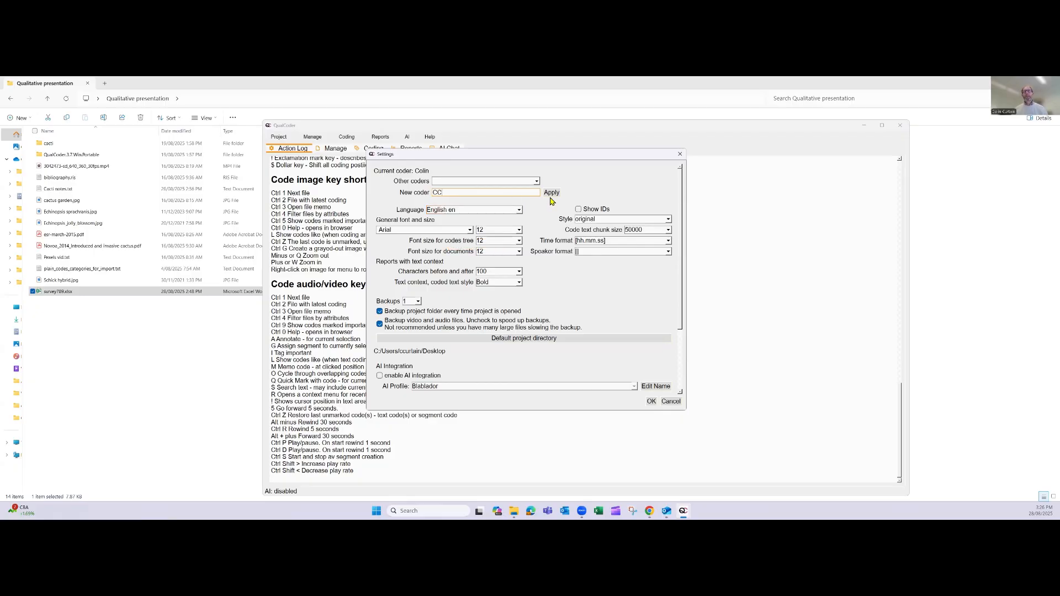
left_click(551, 193)
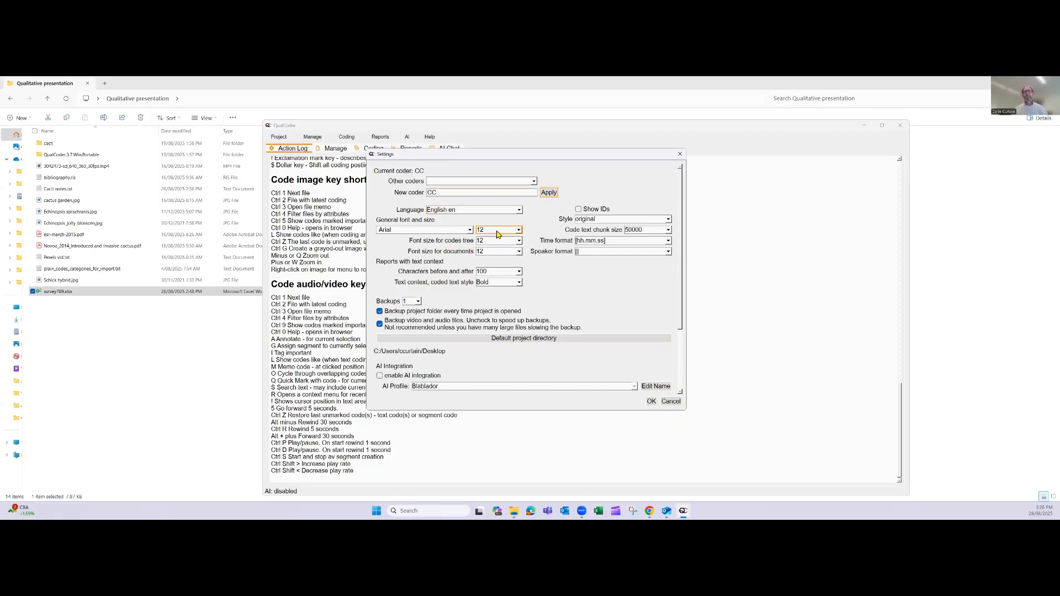
left_click(520, 210)
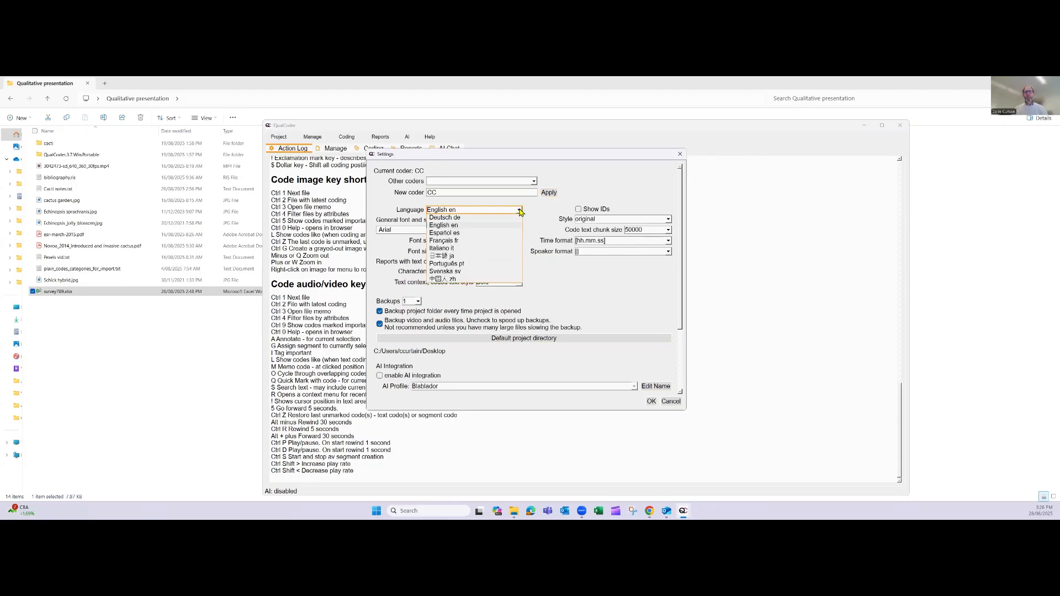
left_click(520, 212)
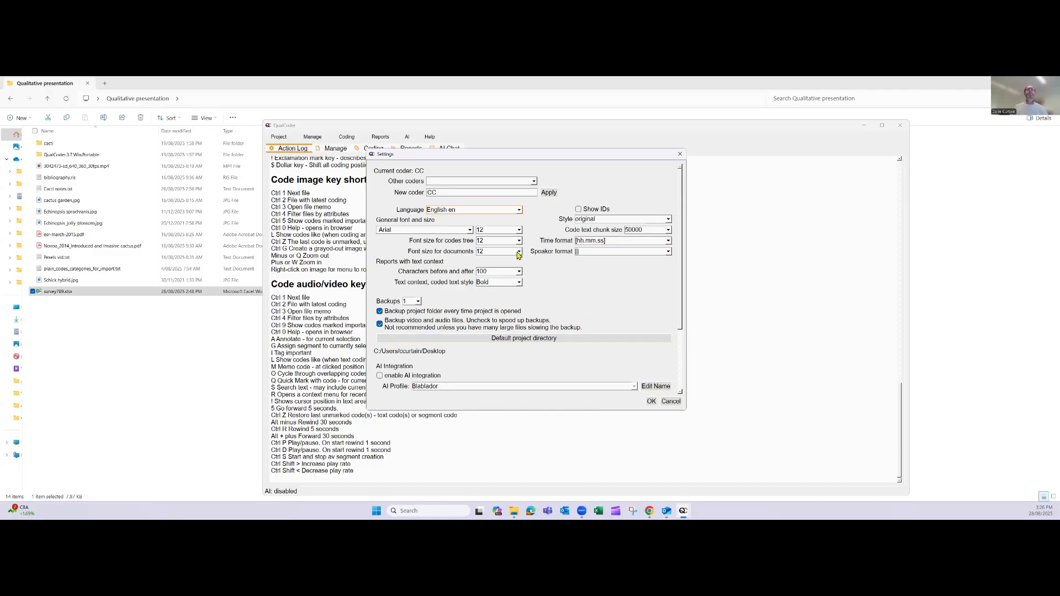
scroll(491, 271, "down", 3)
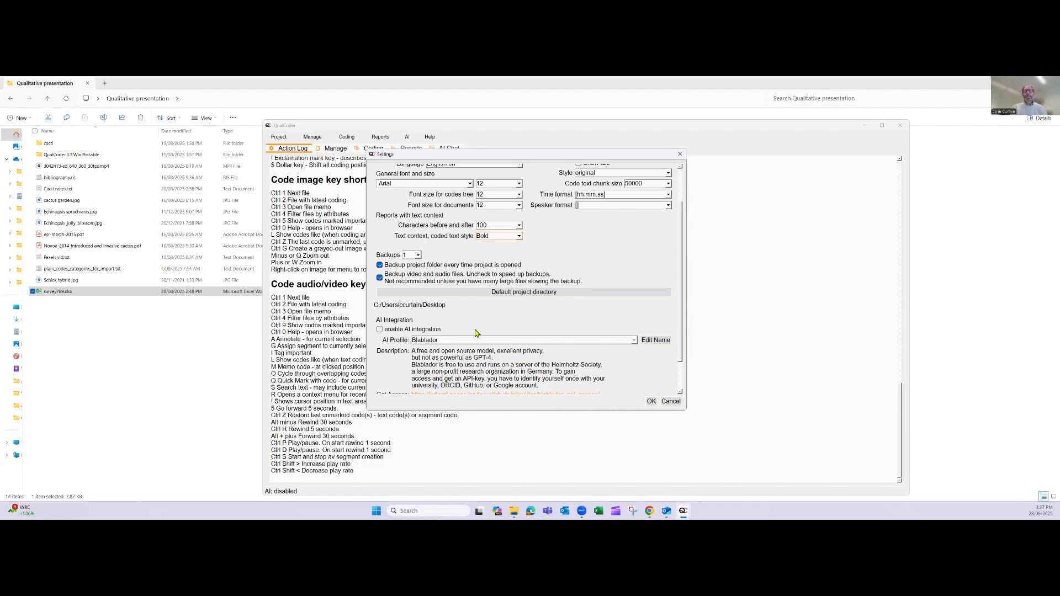
scroll(494, 355, "up", 2)
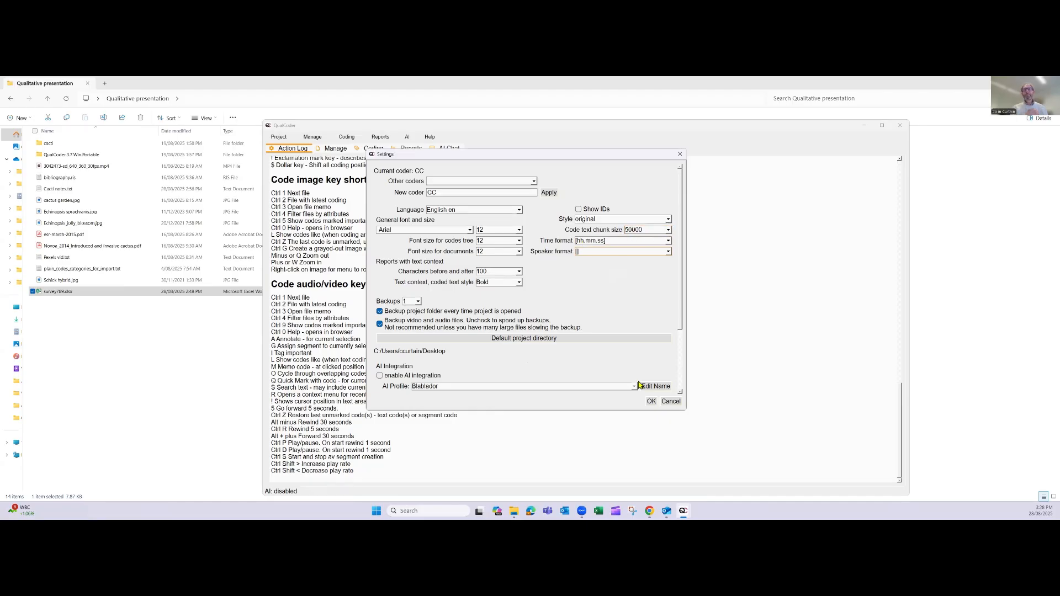
left_click(651, 401)
Create a new project named cacti_project in the Qualitative presentation folder
left_click(279, 137)
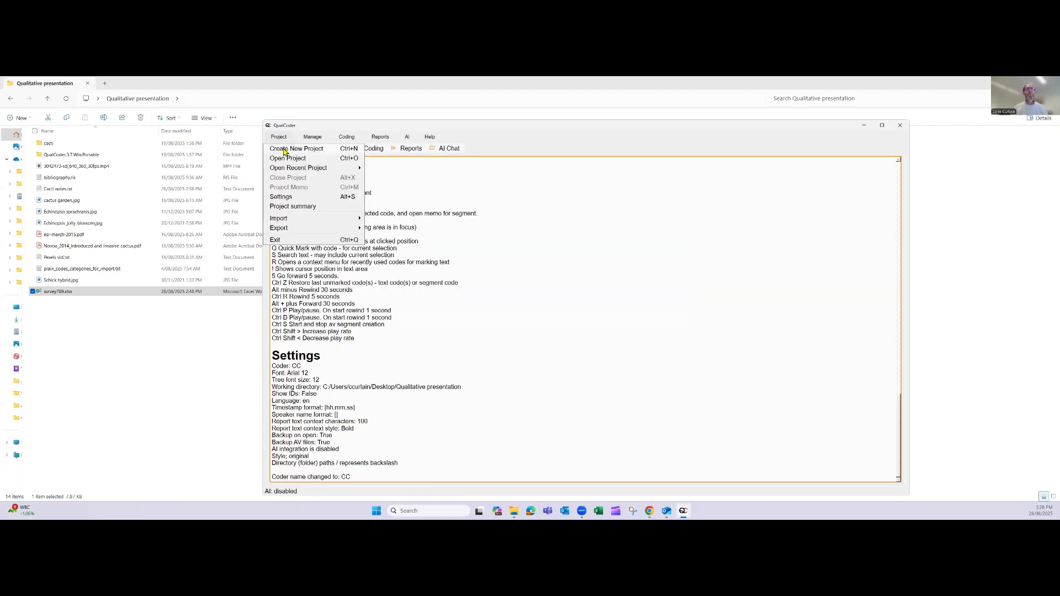
left_click(285, 150)
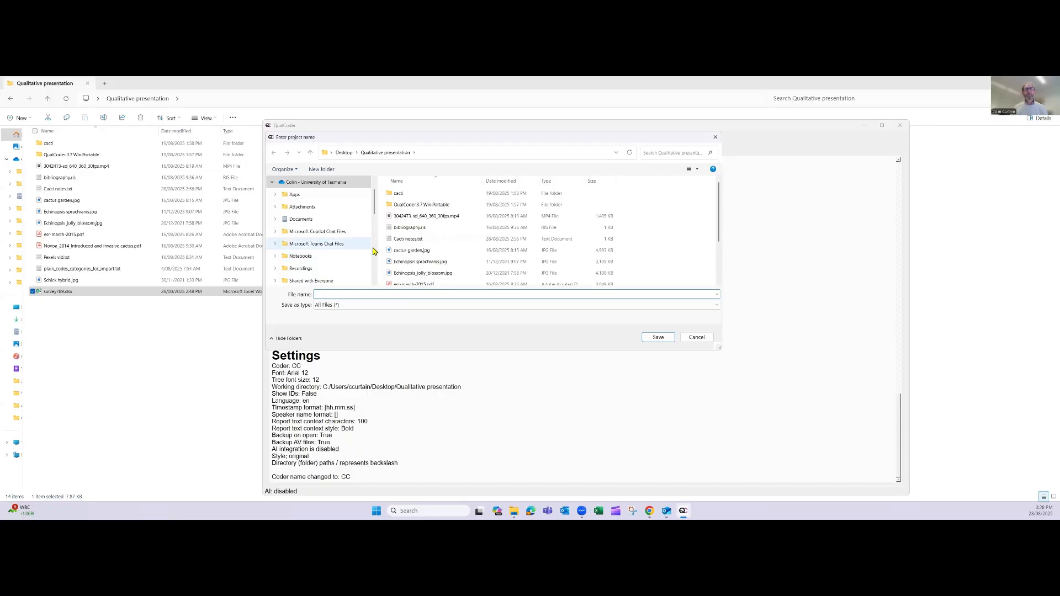
left_click_drag(375, 244, 343, 244)
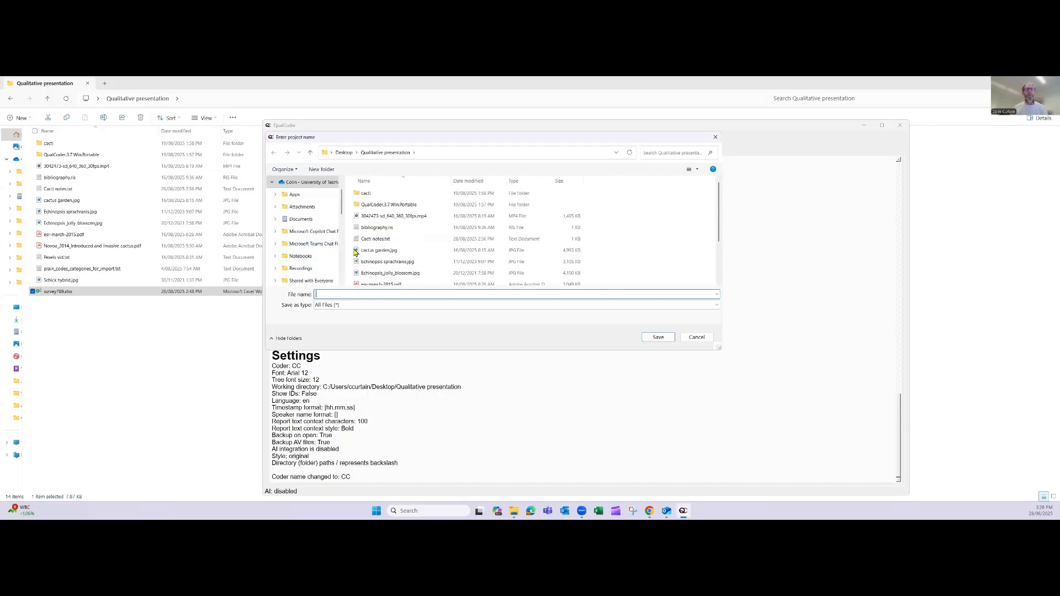
left_click(374, 294)
type("cacti")
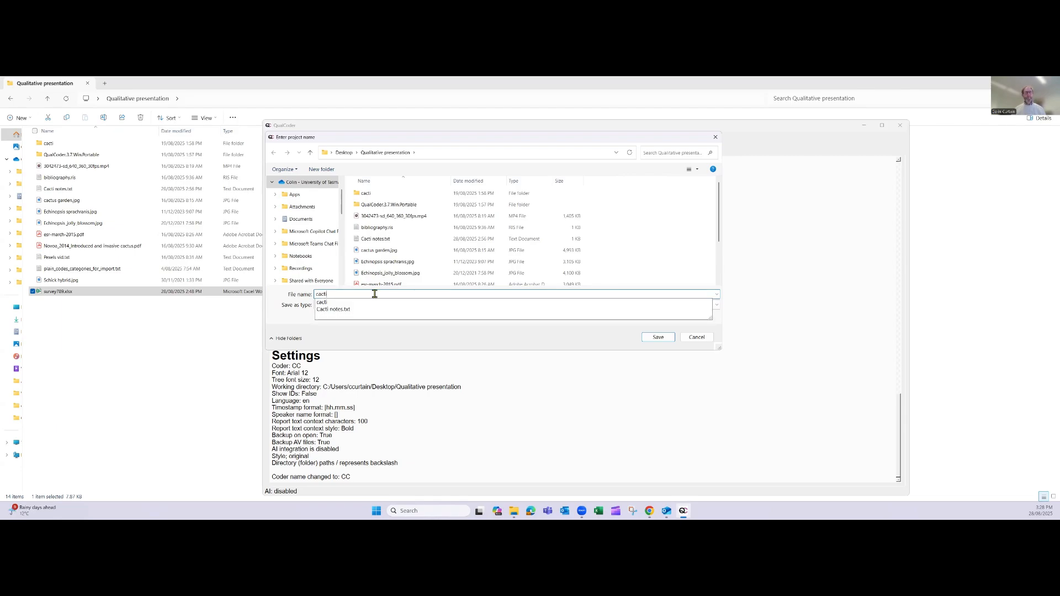
type("_project")
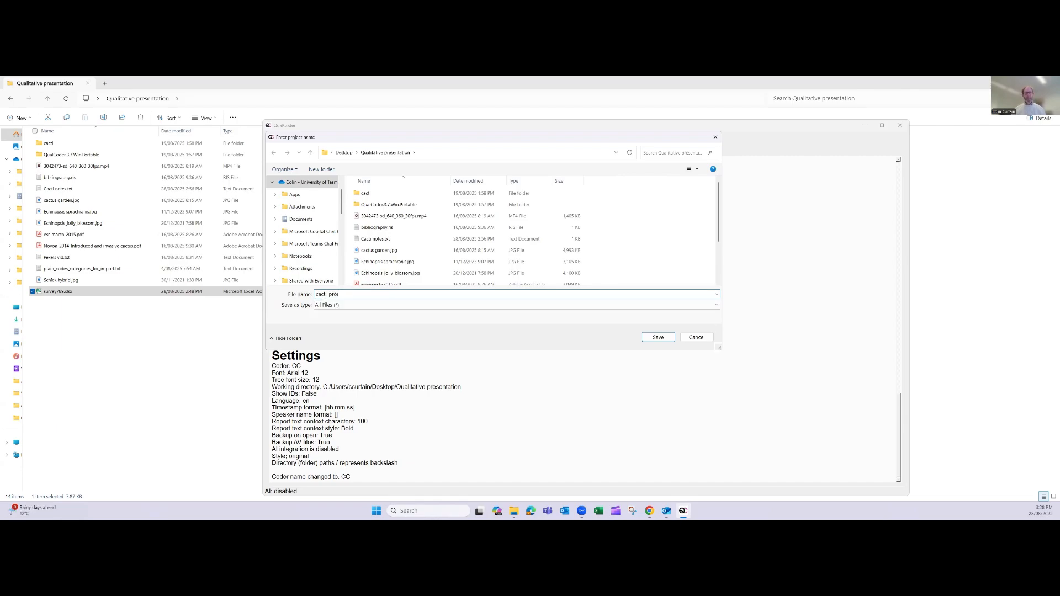
left_click(657, 338)
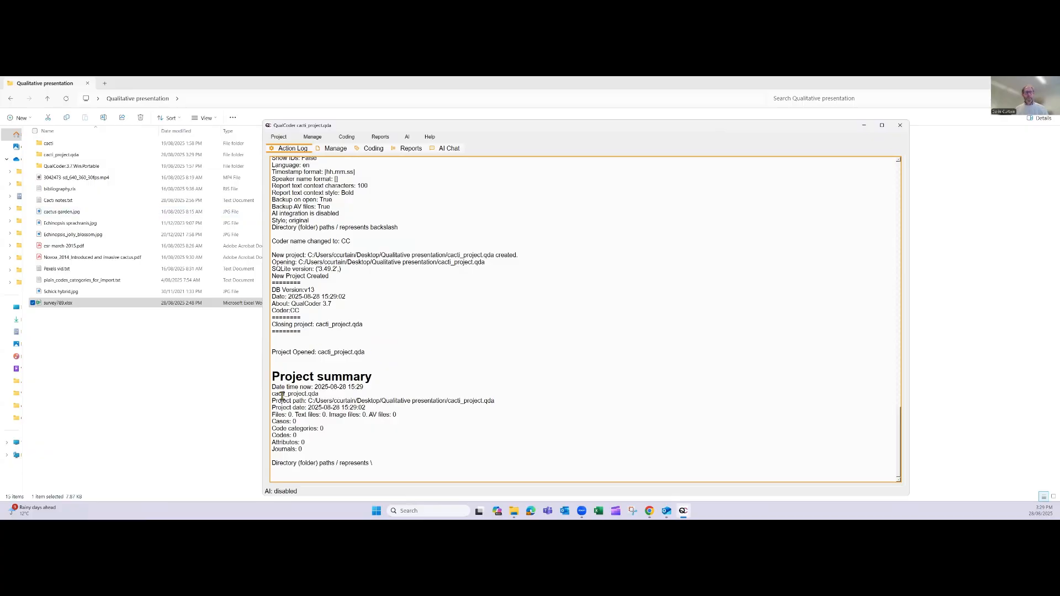
Examine the project summary in the Action Log and the contents of the cacti_project.qda folder in File Explorer
left_click_drag(284, 376, 298, 436)
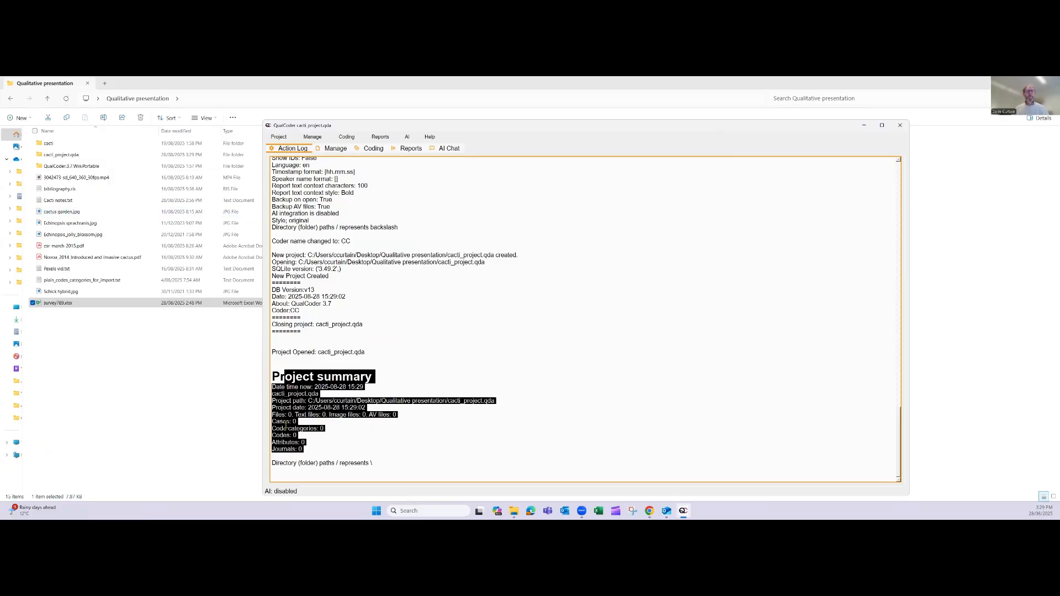
left_click(310, 431)
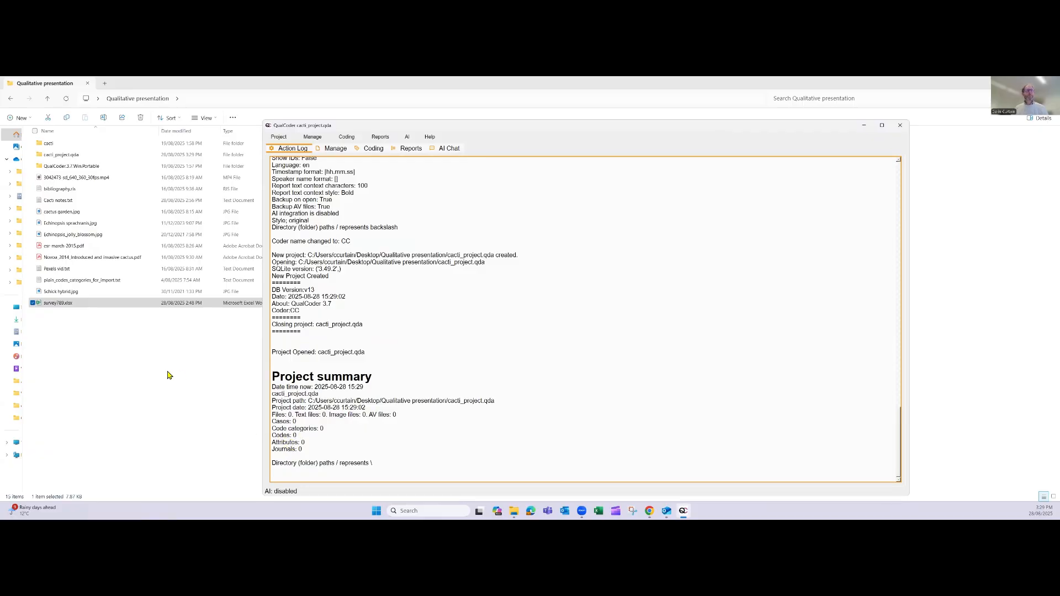
left_click(72, 159)
double_click(71, 158)
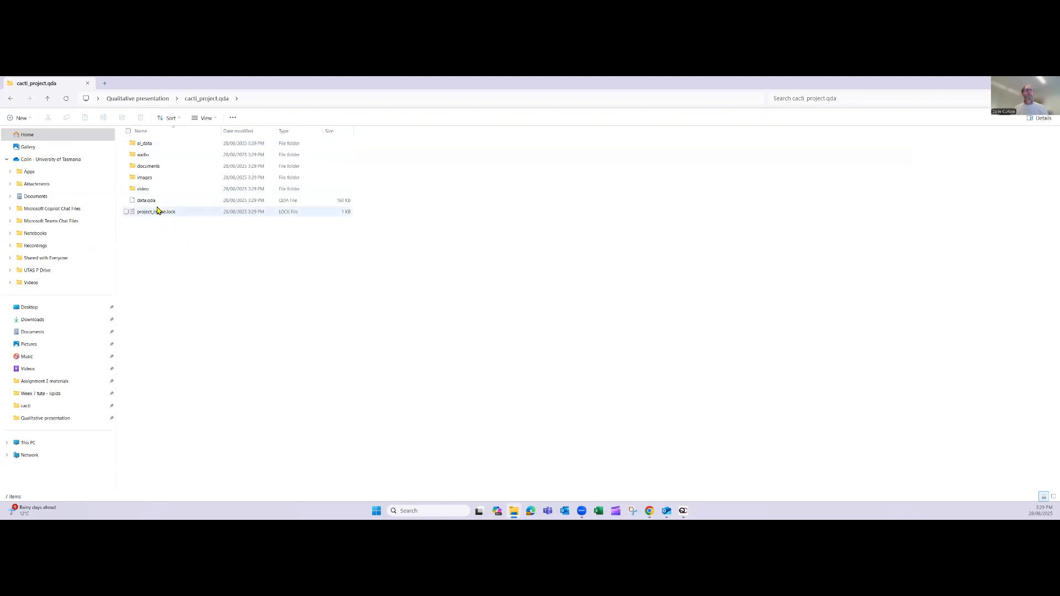
Switch back to QualCoder and import the mp4 video, the four JPG cactus images and the two PDFs from the Qualitative presentation folder
left_click(683, 510)
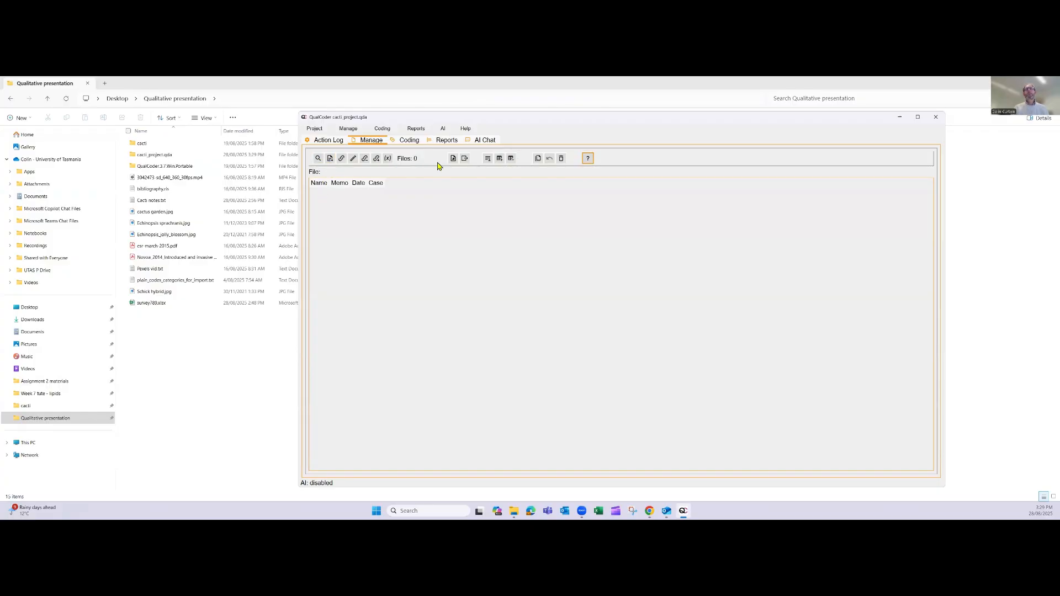
left_click(330, 159)
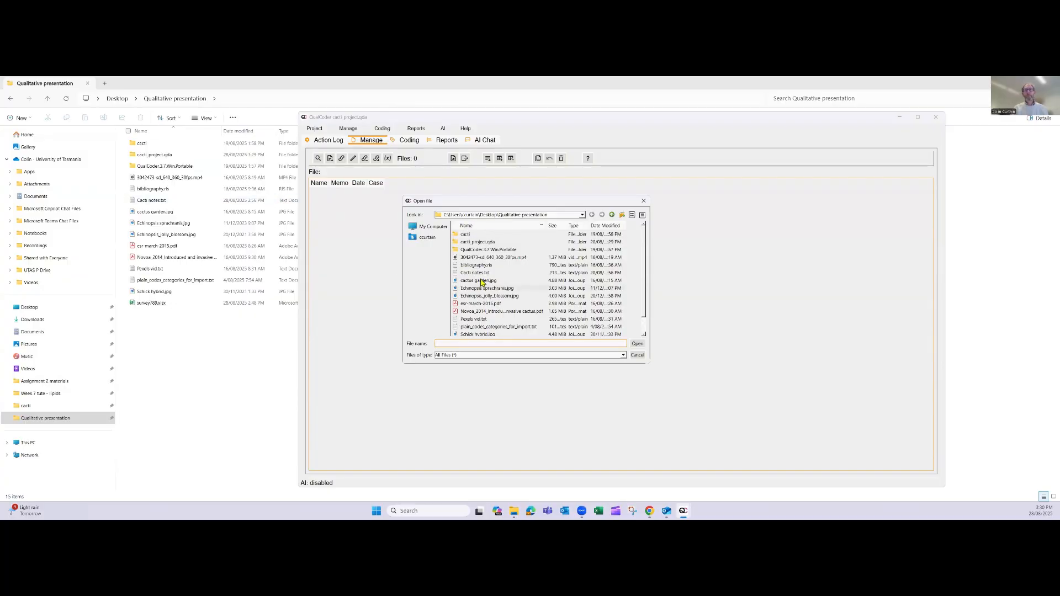
left_click(474, 257)
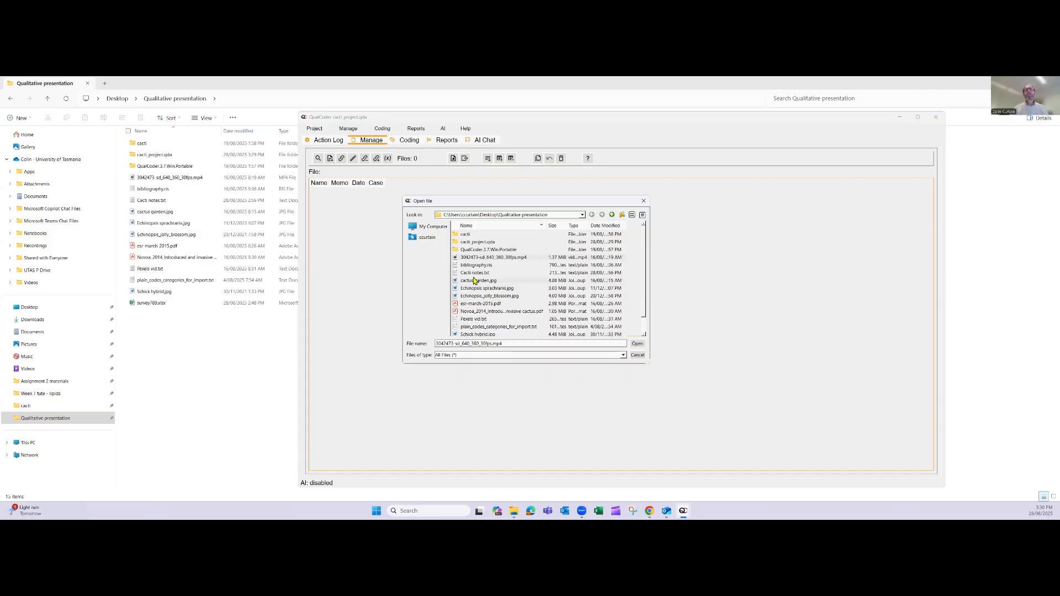
key("Return")
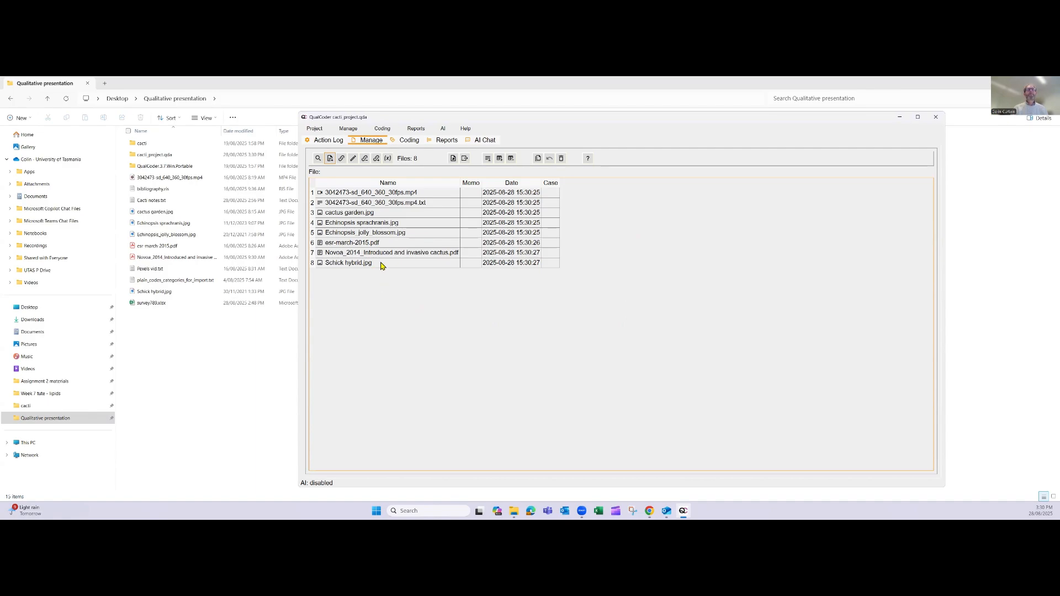
Open the mp4 video for transcription and enter ggjhgjgjh as trial transcript text
left_click(356, 192)
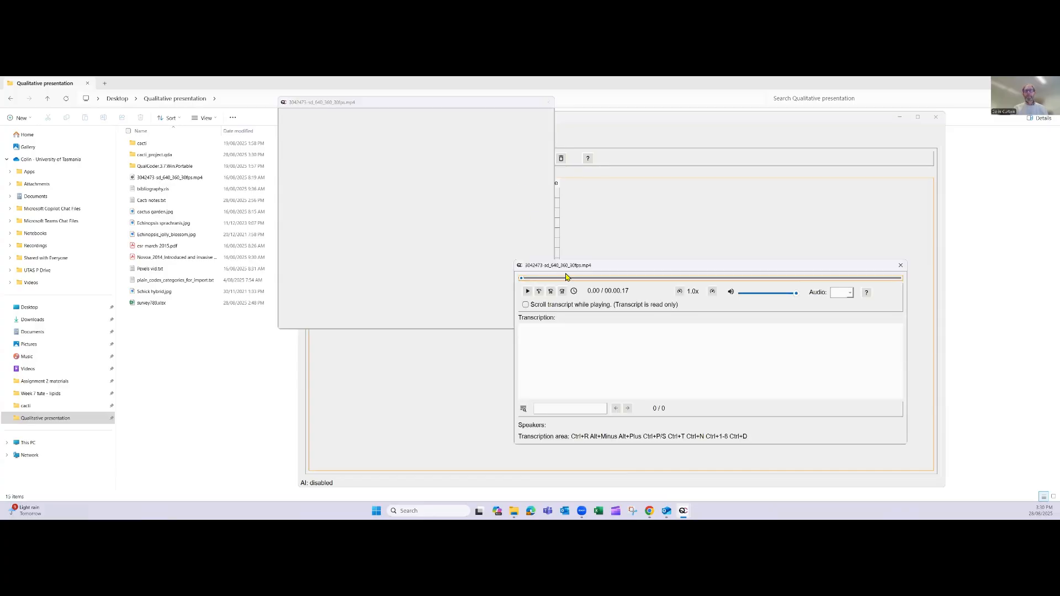
left_click(570, 344)
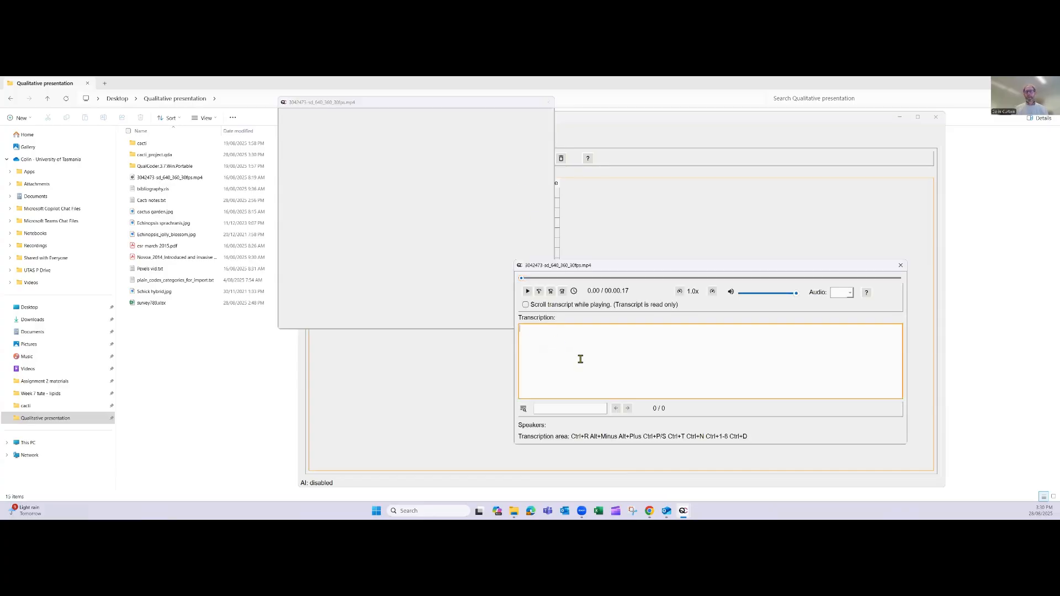
type("ggjhgjgjh")
Add a speaker named interevewer to the transcription and insert that speaker's label below the trial text
key("ctrl+n")
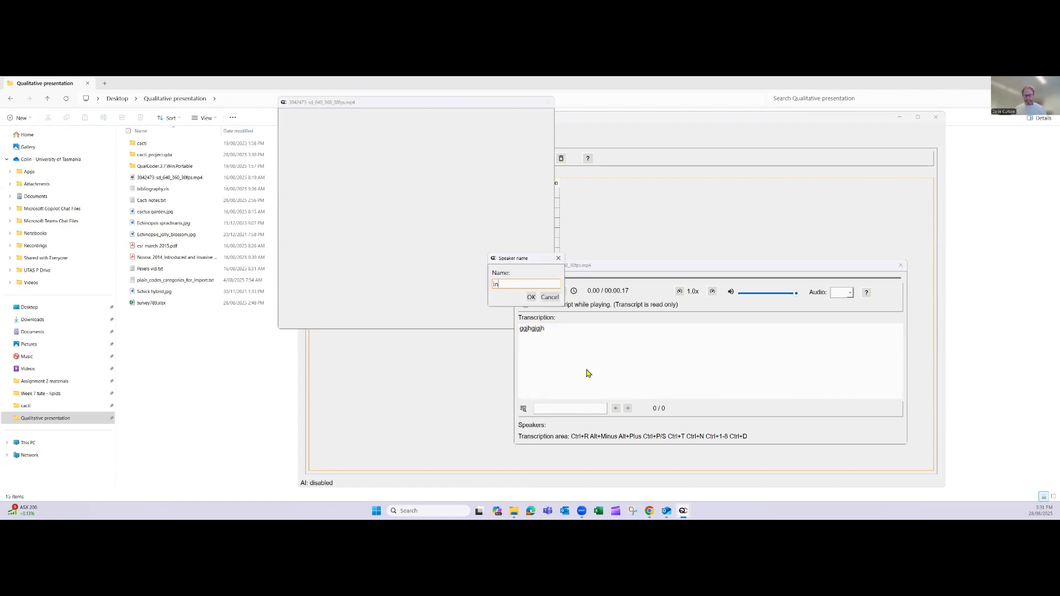
type("interevewer")
key("Return")
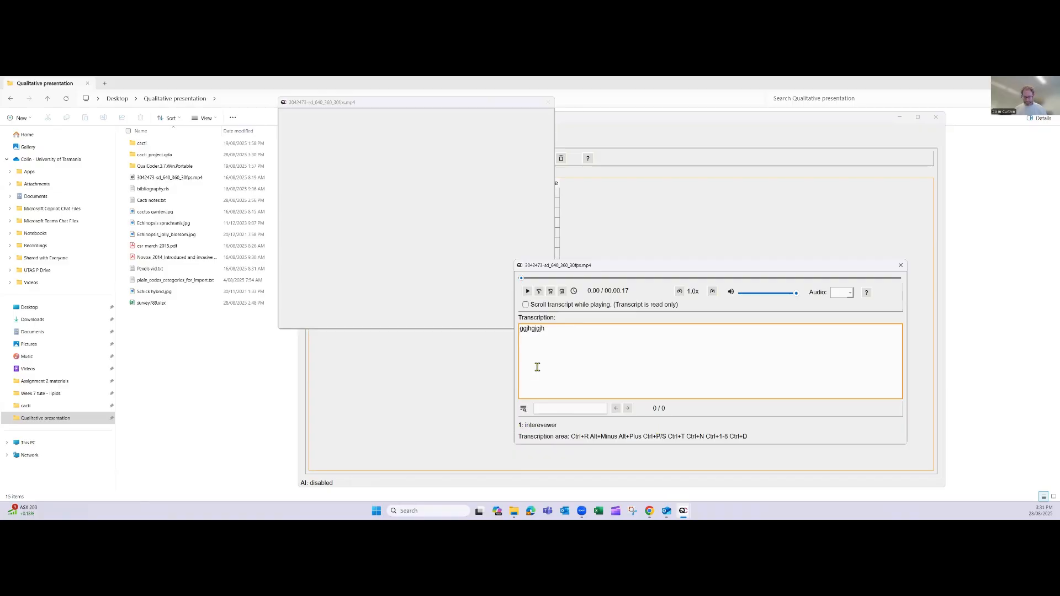
key("ctrl+1")
Add a second speaker named interviewee and insert that speaker's label into the transcript
key("ctrl+n")
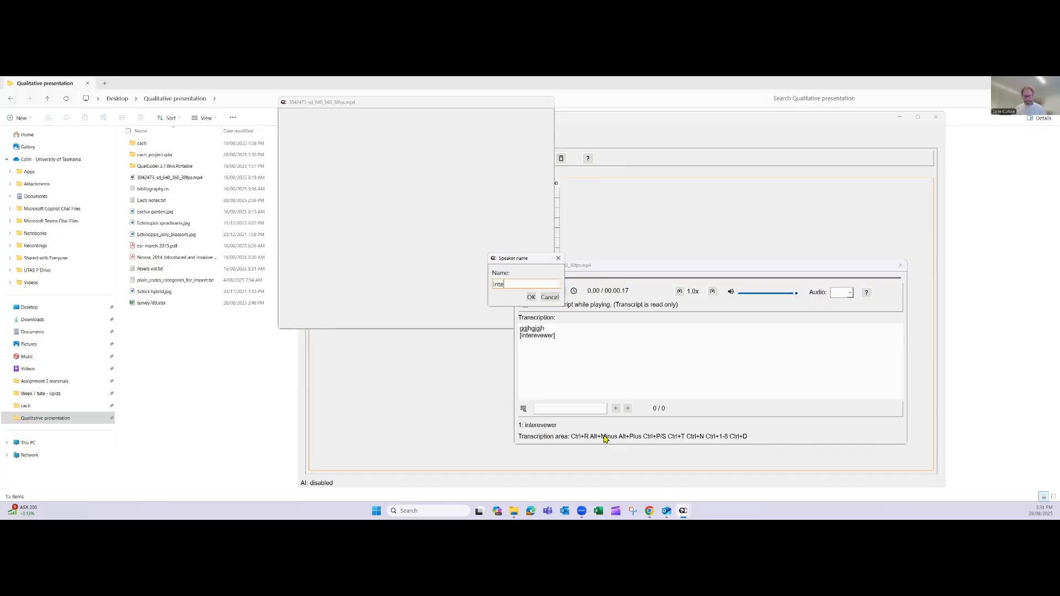
type("interviewee")
key("Return")
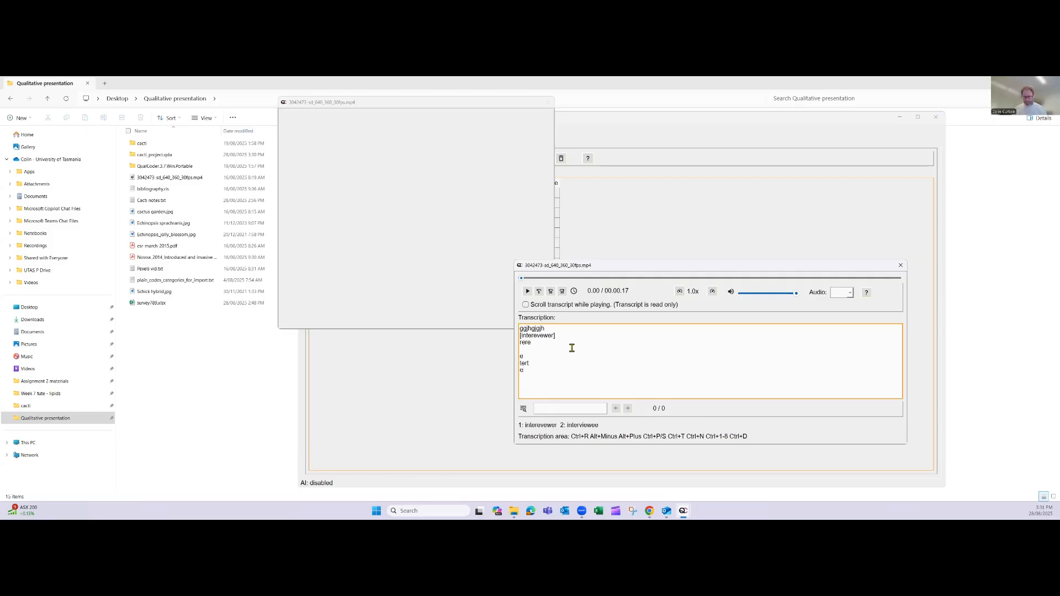
key("ctrl+2")
Enter jhjkhkjh as further trial transcript text, insert a timestamp on a new line and play the video
left_click(522, 371)
key("BackSpace")
type("jhjkhkjh")
key("Return")
key("ctrl+t")
left_click(527, 292)
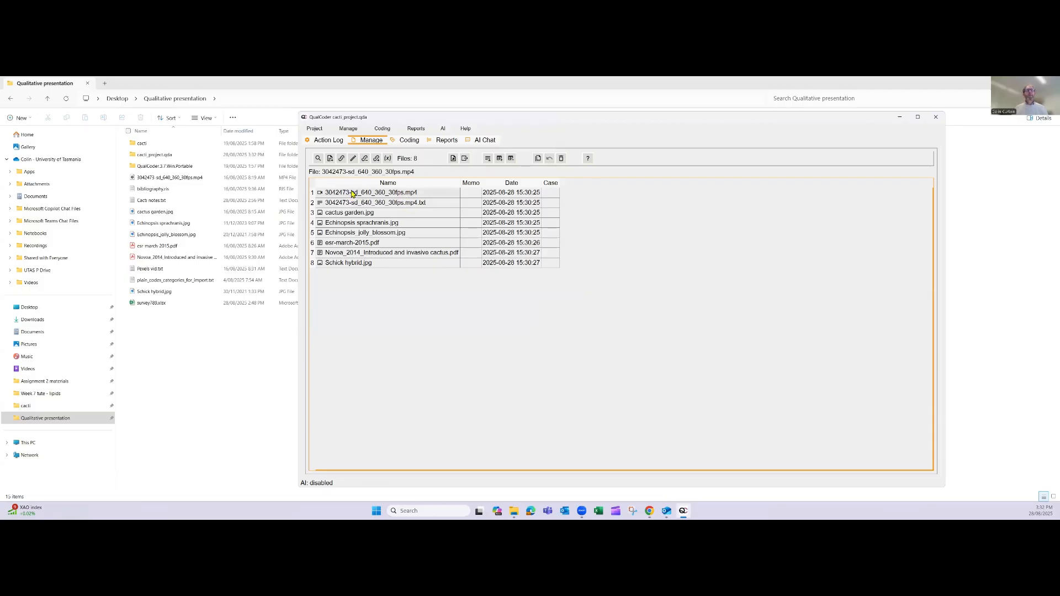
View the cactus garden.jpg image from the file list and close it again
mouse_move(348, 218)
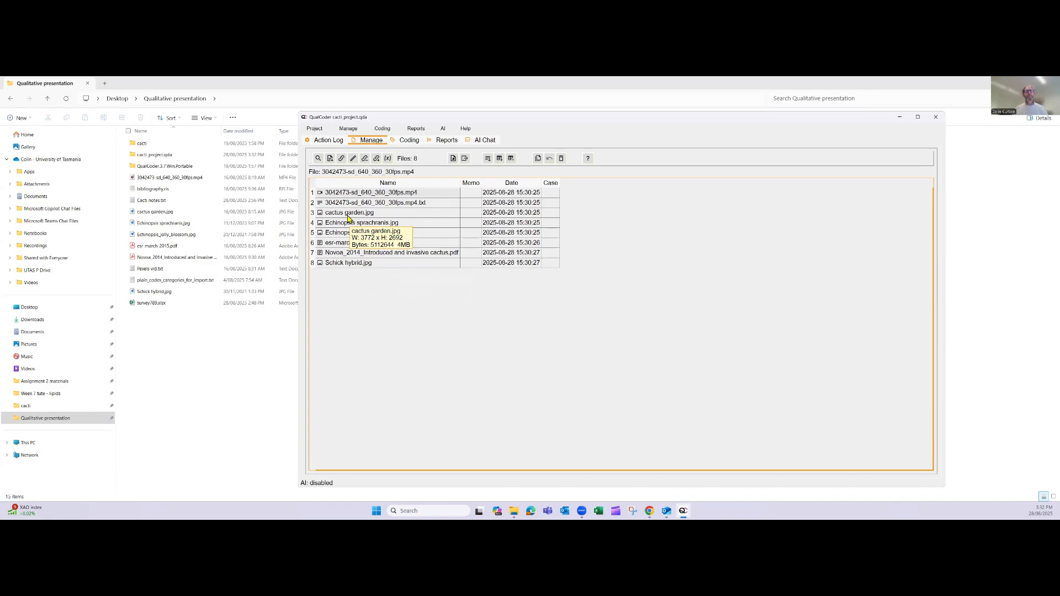
left_click(348, 217)
double_click(349, 219)
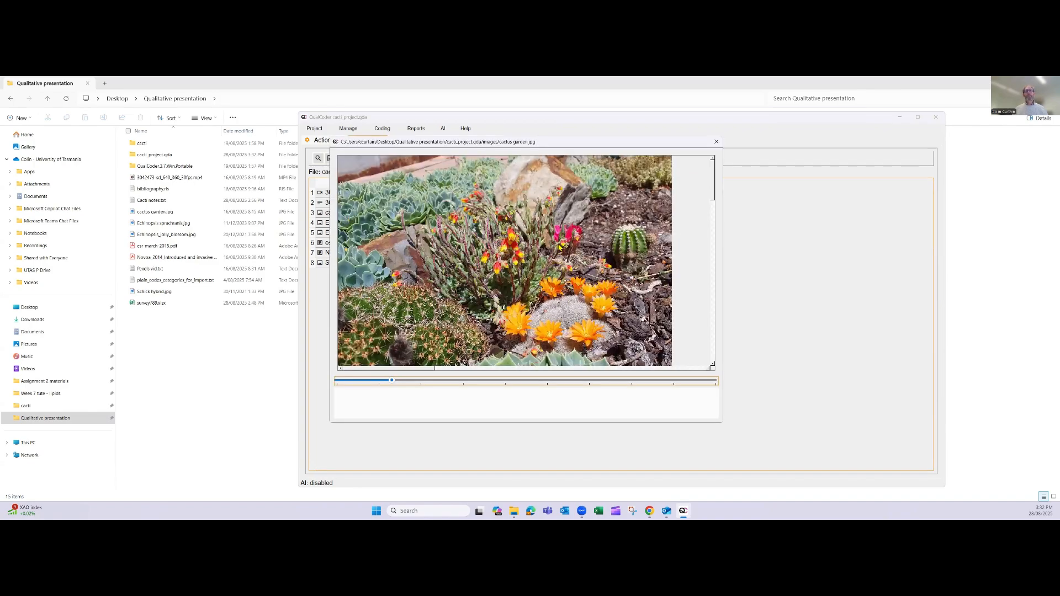
left_click(716, 142)
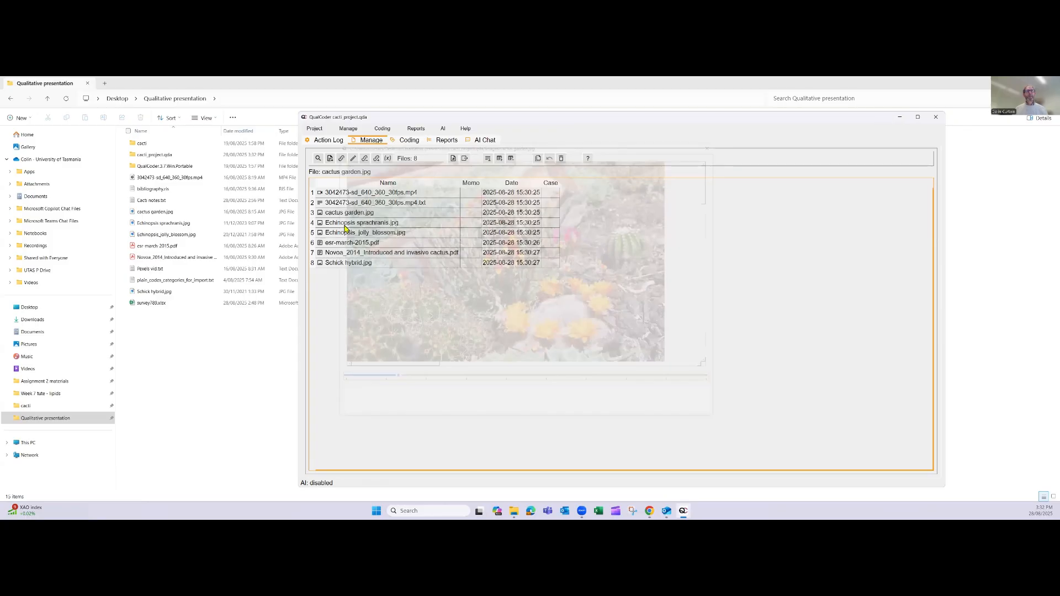
View the Echinopsis sprachranis.jpg image, enlarging it and reducing it again
double_click(347, 223)
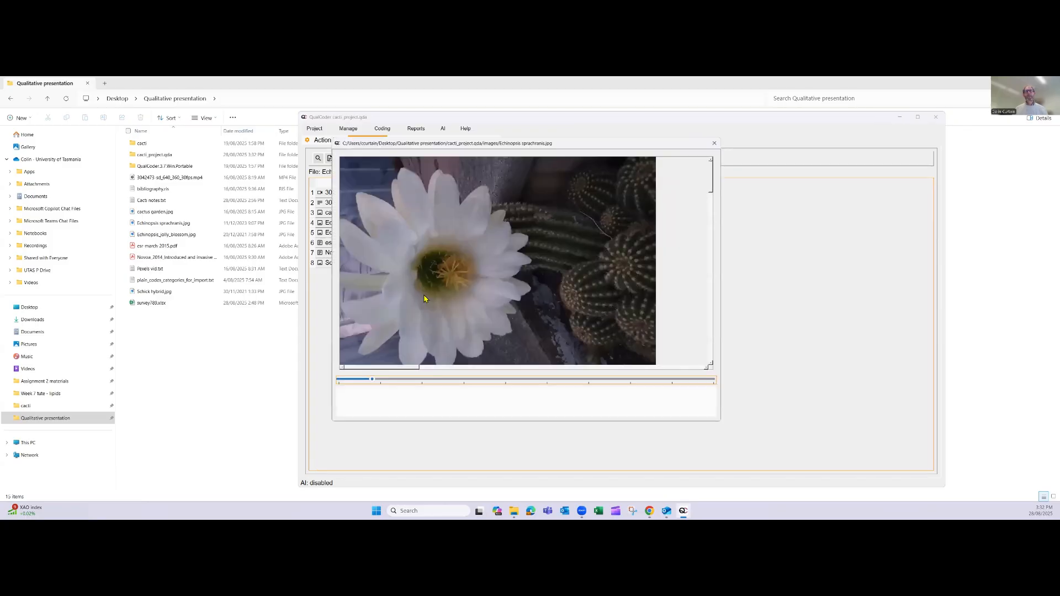
scroll(496, 319, "down", 3)
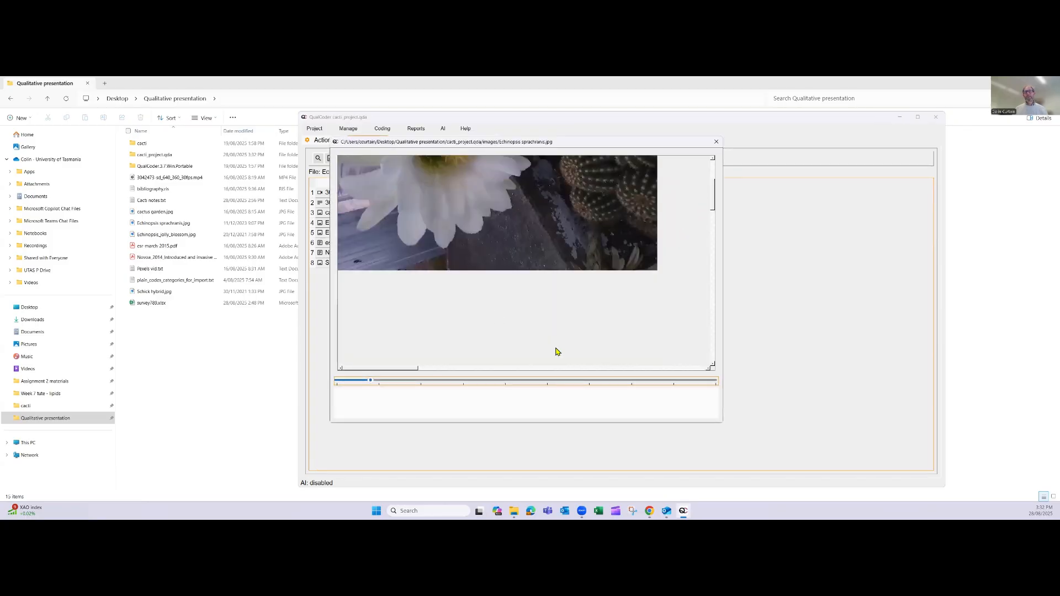
scroll(557, 351, "up", 3)
left_click_drag(349, 380, 597, 313)
scroll(597, 317, "down", 5)
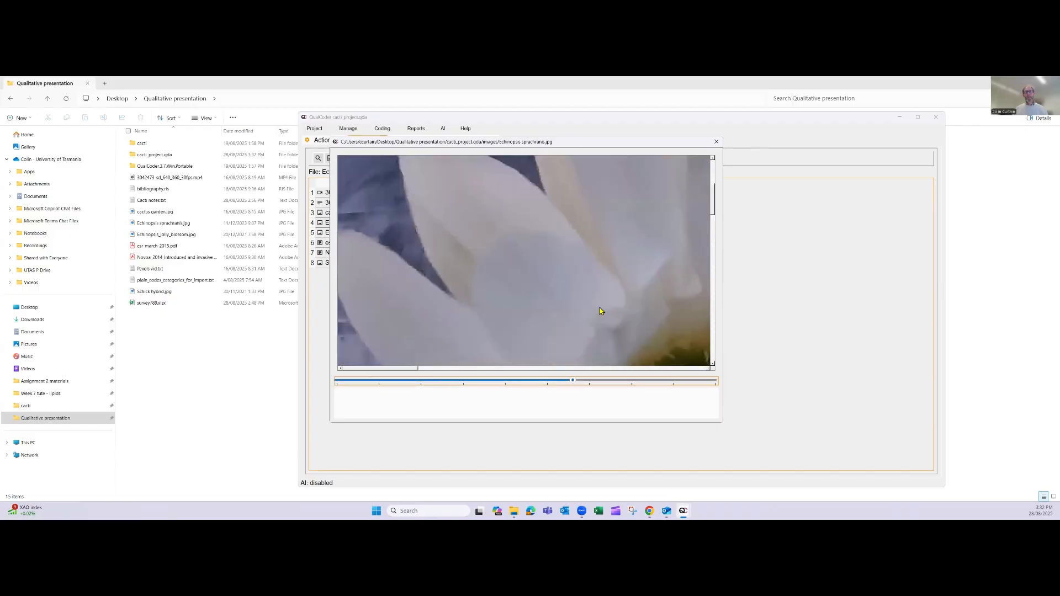
left_click_drag(572, 381, 354, 381)
Add the memo echinopsis to the Echinopsis sprachranis.jpg image and close the image
left_click(383, 409)
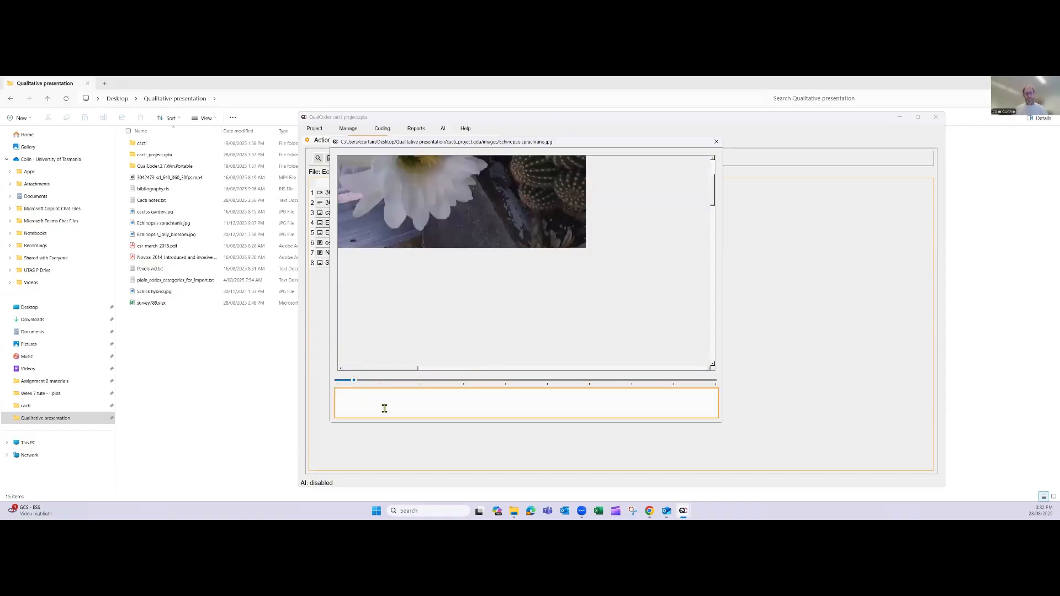
type("echinopsis")
left_click(716, 142)
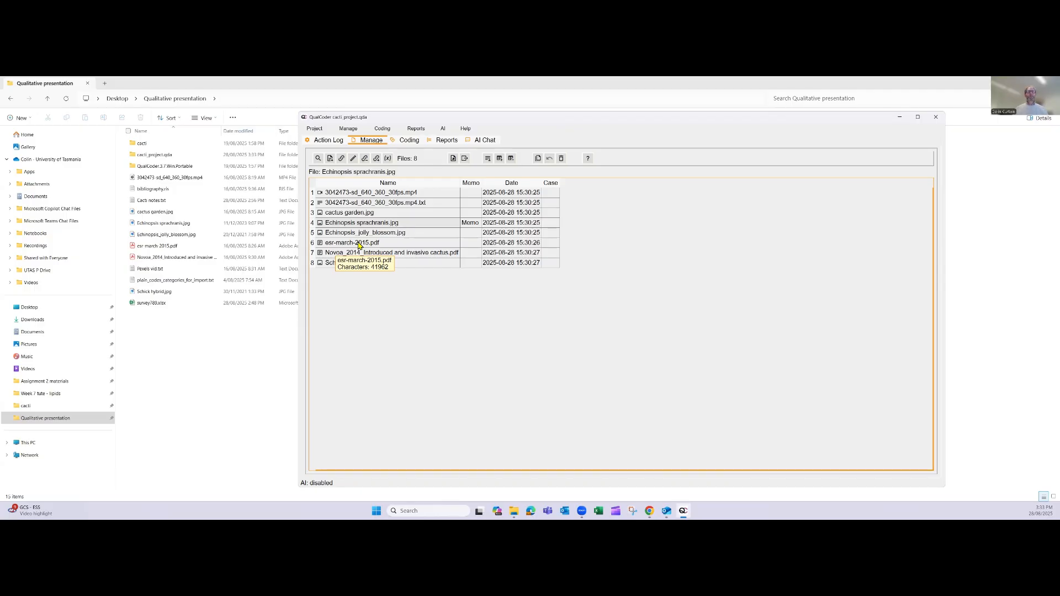
Look through the extracted plain text of esr-march-2015.pdf and close it
left_click(359, 245)
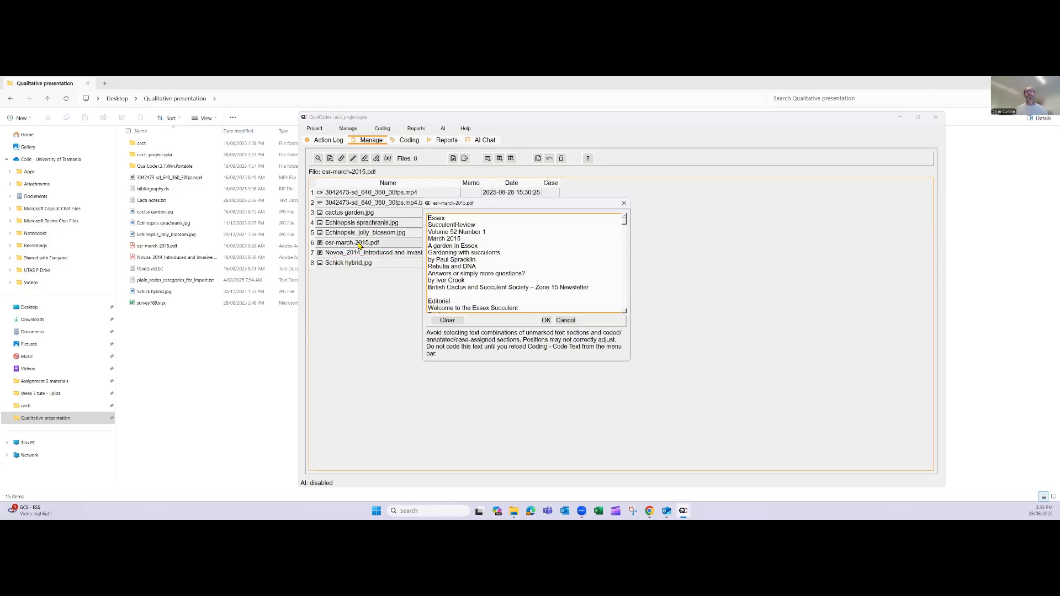
scroll(480, 265, "down", 10)
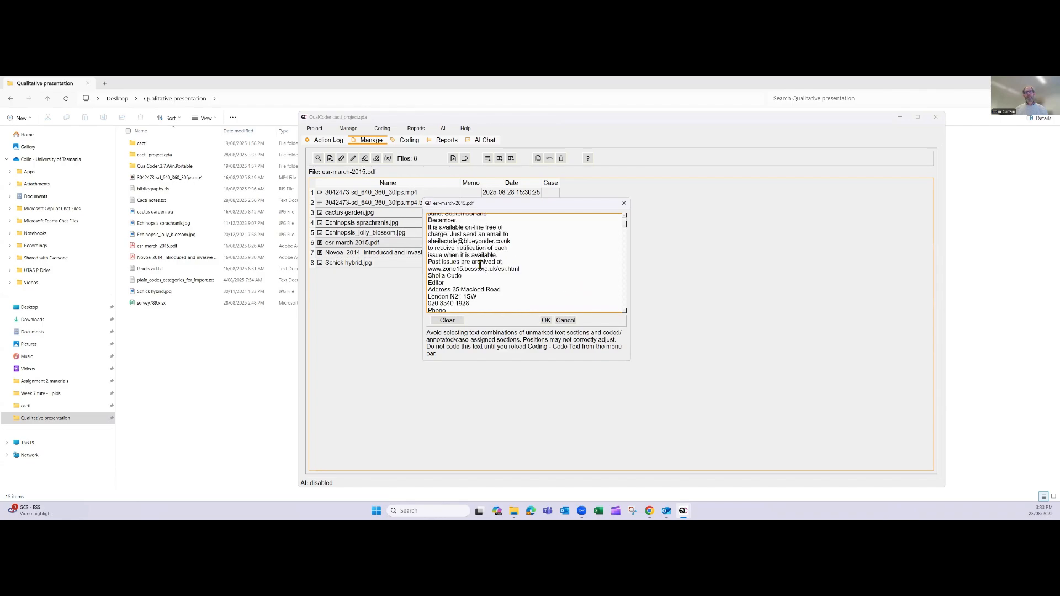
scroll(480, 265, "down", 10)
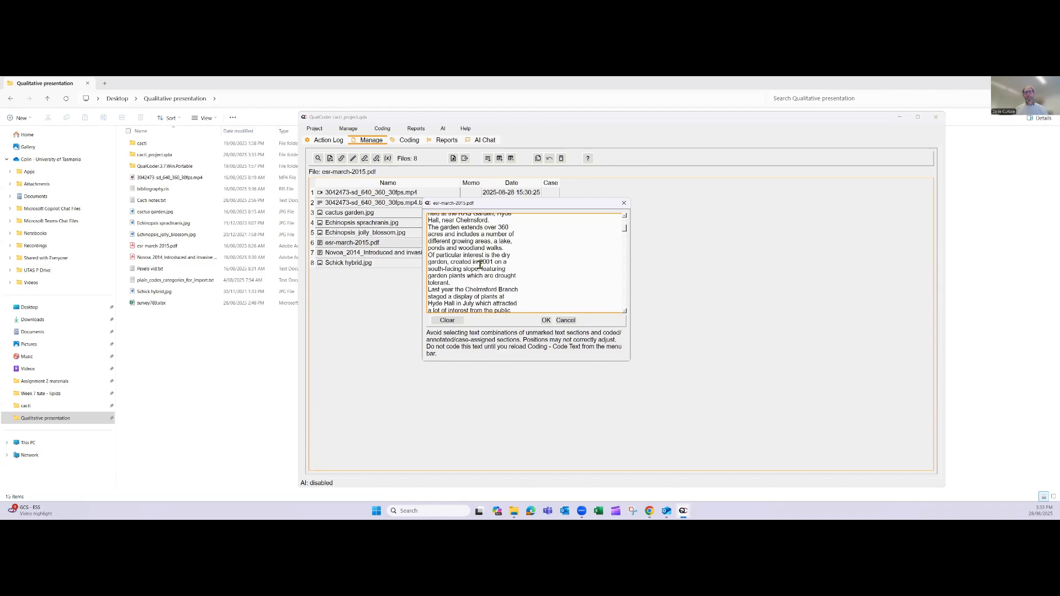
left_click(624, 204)
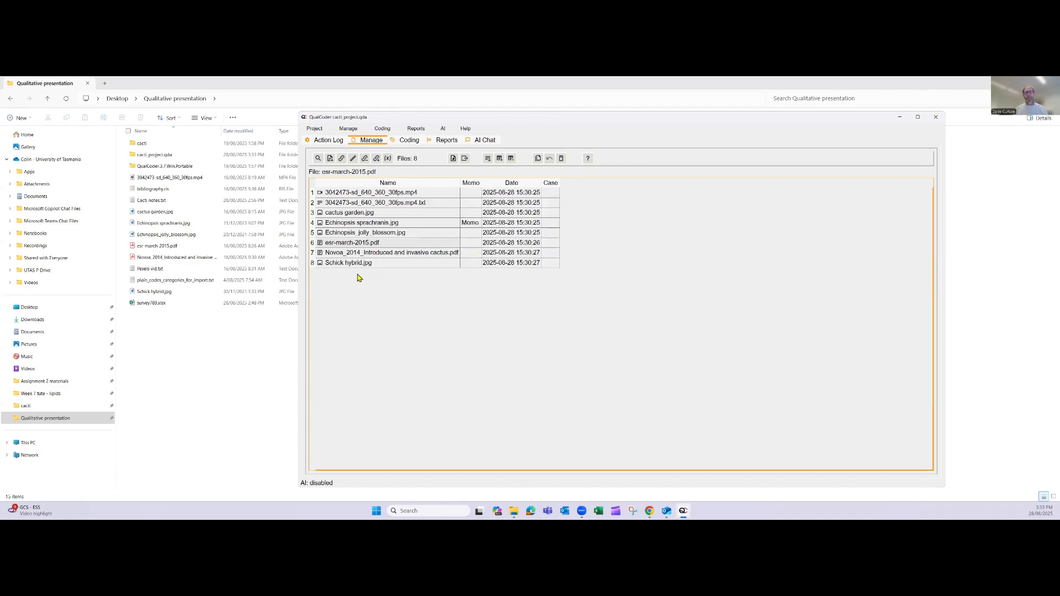
View the original esr-march-2015.pdf in the external PDF reader, browse its first pages and close the reader
right_click(344, 244)
left_click(367, 249)
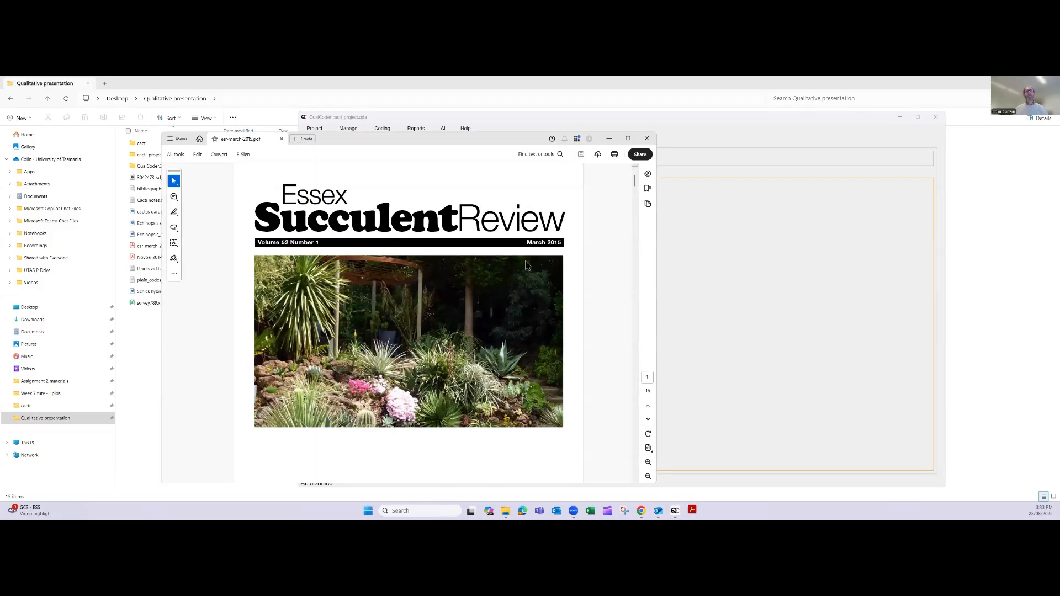
scroll(402, 264, "down", 1)
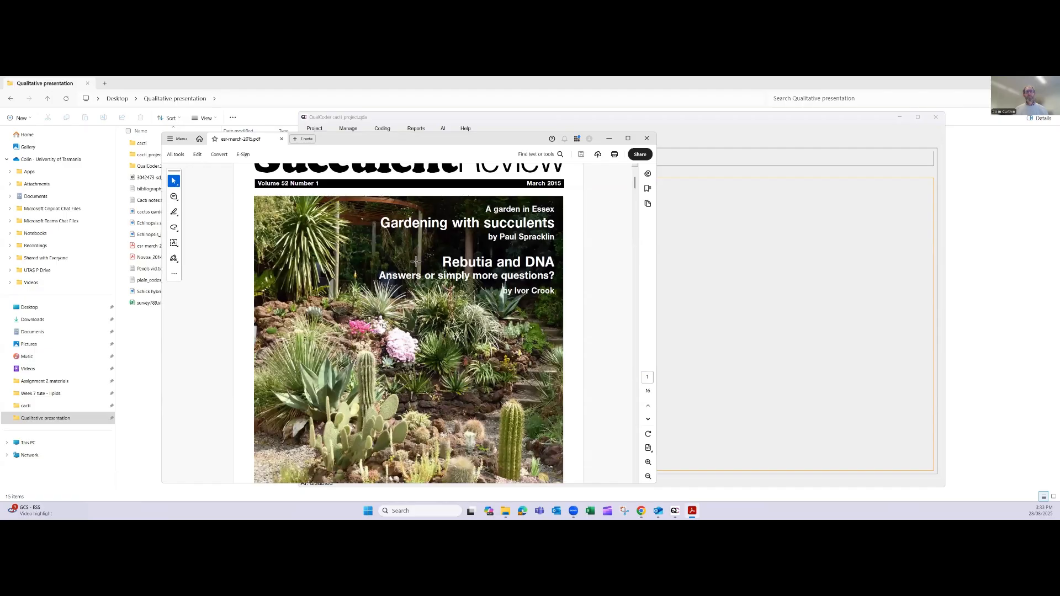
scroll(417, 260, "down", 5)
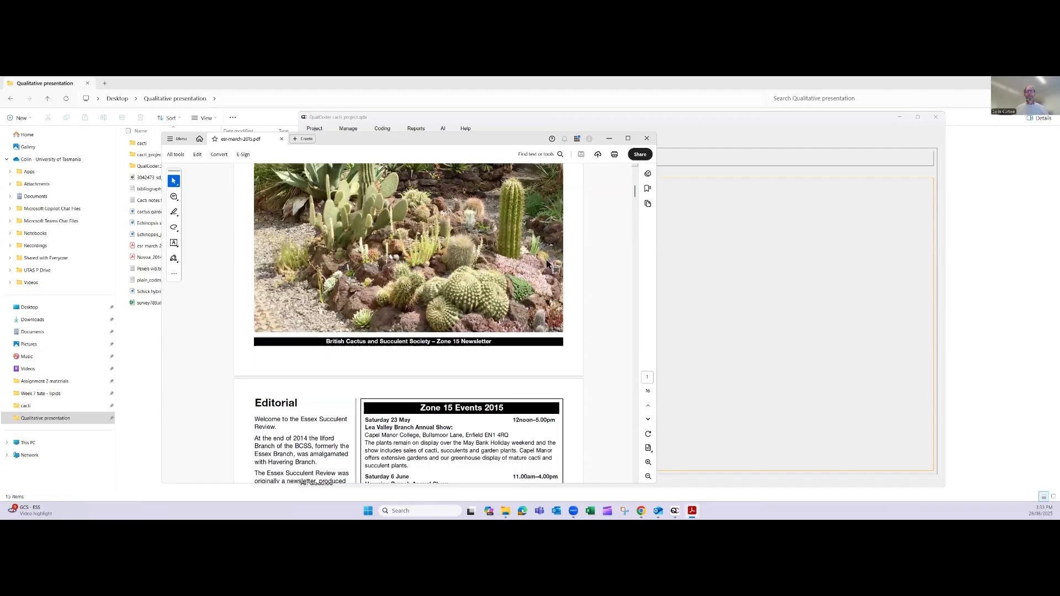
scroll(545, 259, "down", 8)
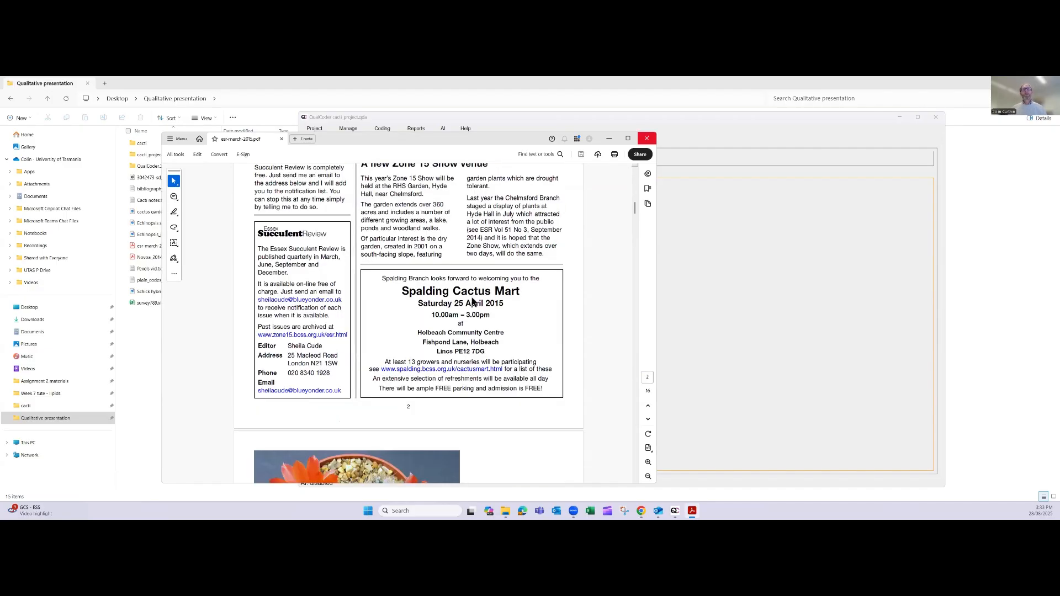
key("alt+F4")
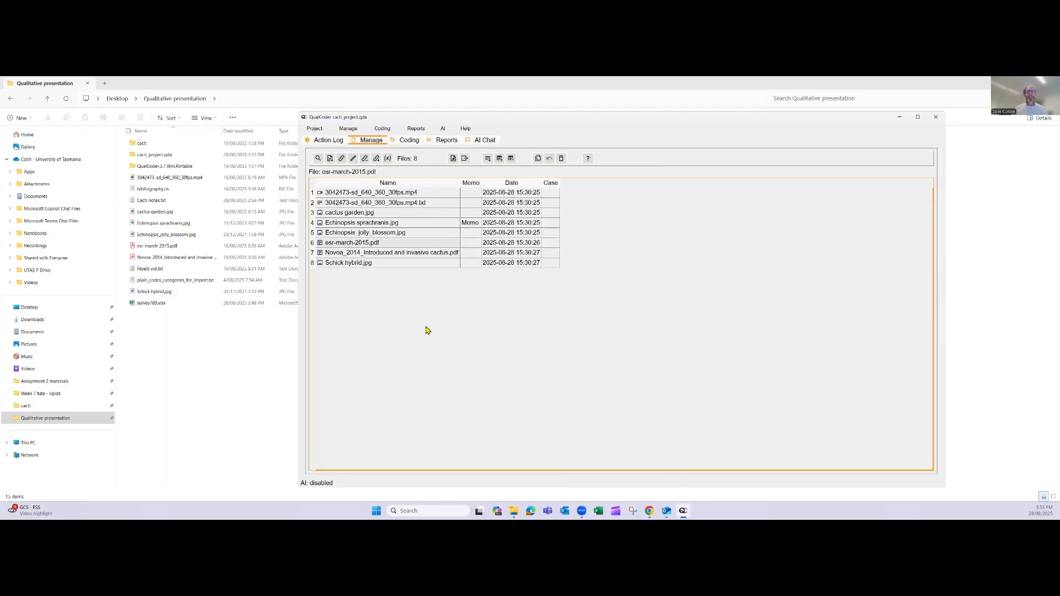
Create a text file named "a new file" containing "blah blah"
left_click(353, 160)
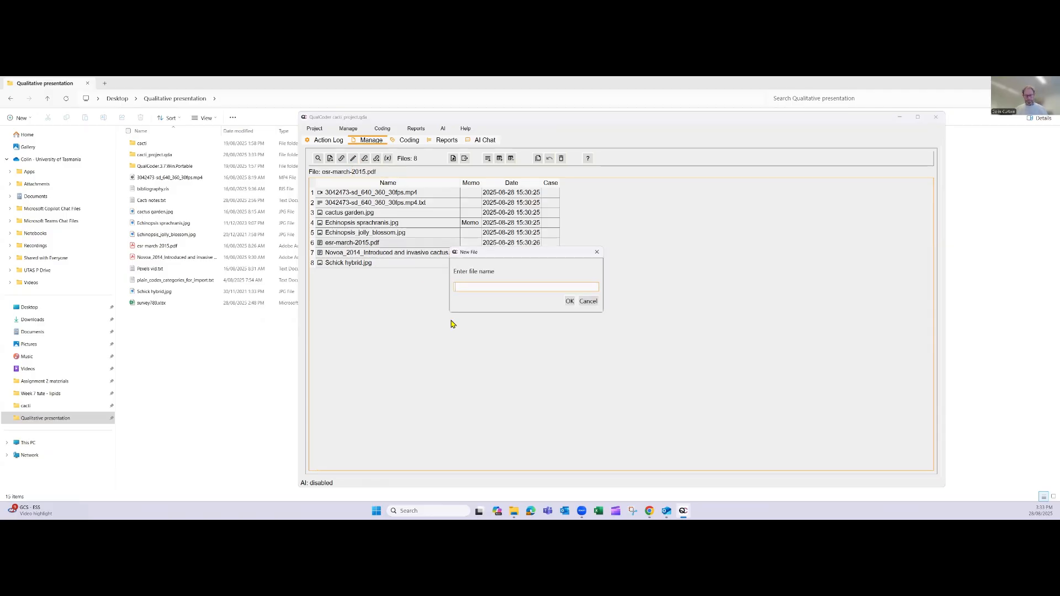
type("a new file")
key("Return")
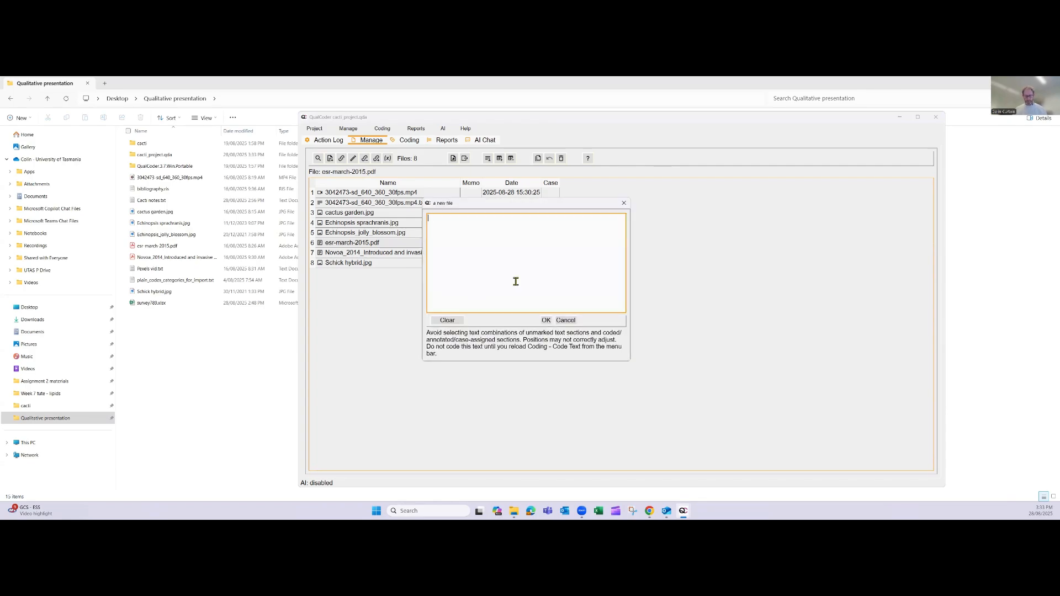
type("blah blah")
left_click(546, 321)
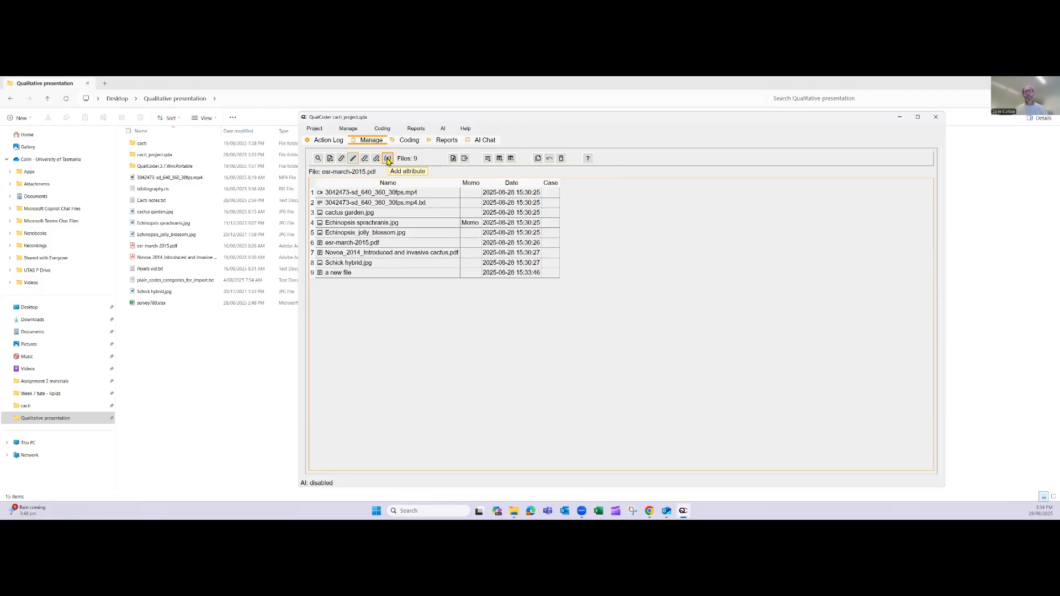
Add a character attribute named plant and set it to no for the mp4 video, its transcript and "a new file"
left_click(388, 159)
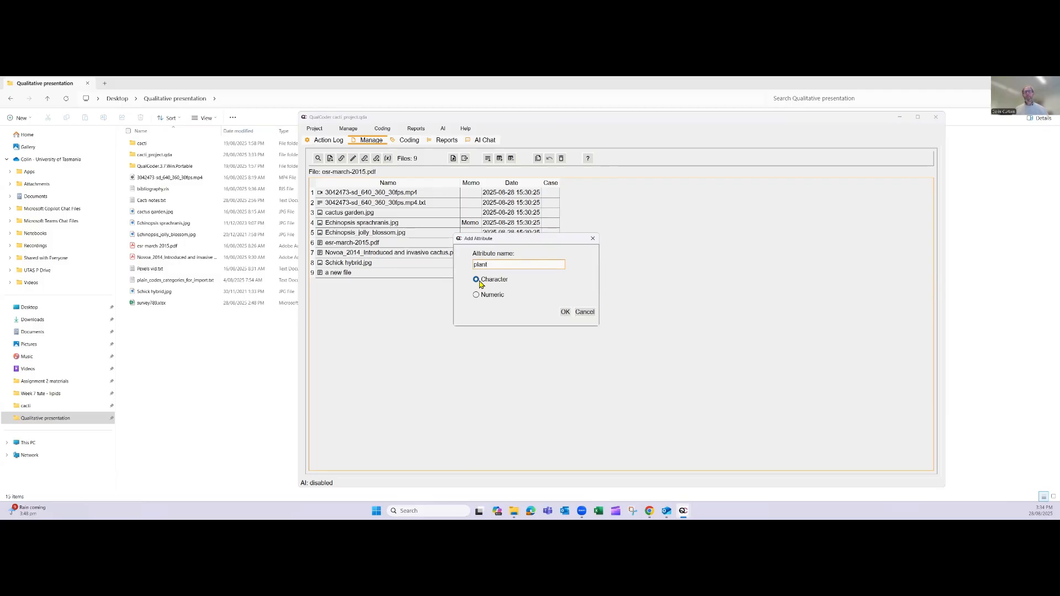
left_click(564, 312)
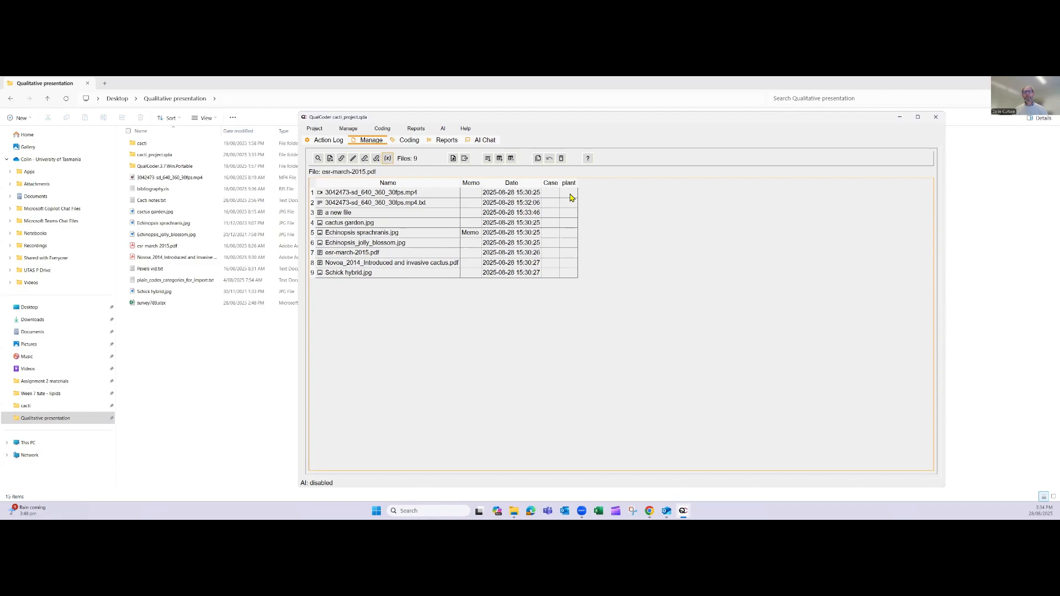
left_click(569, 195)
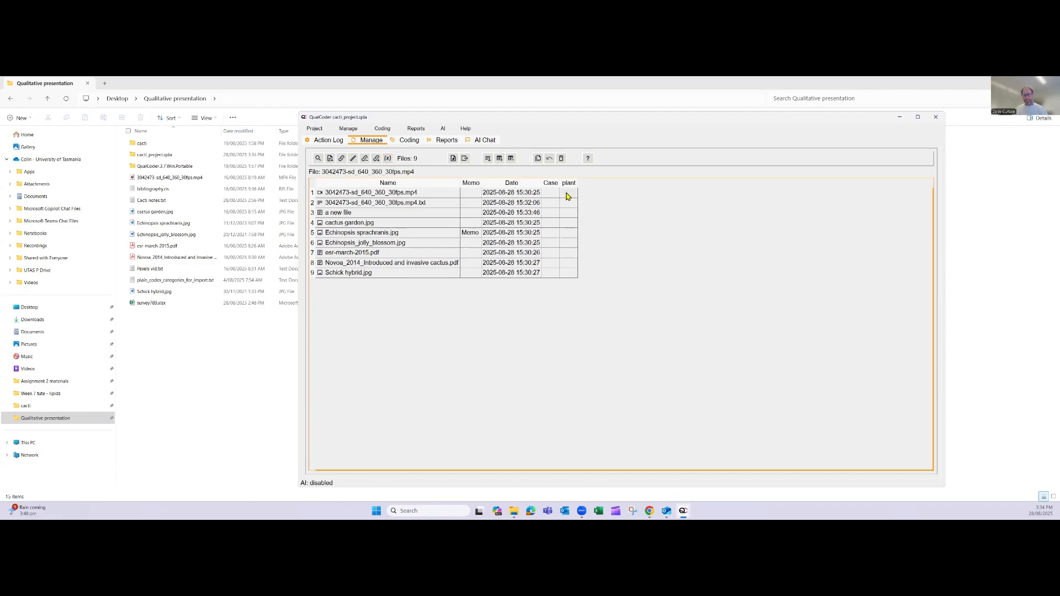
type("no")
left_click(568, 204)
type("no")
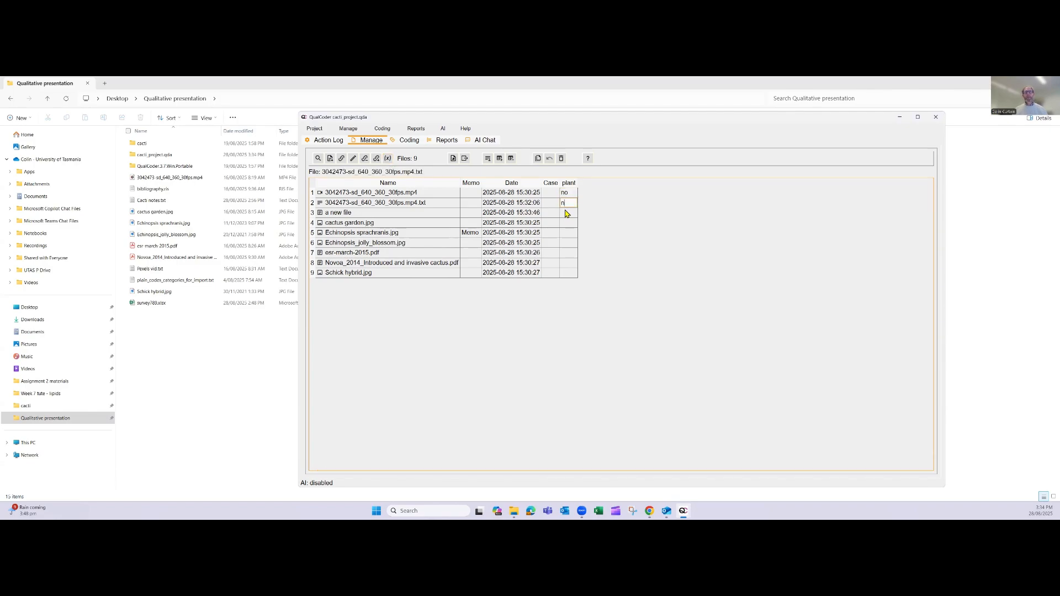
left_click(566, 213)
type("no")
Set the plant attribute to yes for cactus garden.jpg and every file listed below it
left_click(566, 225)
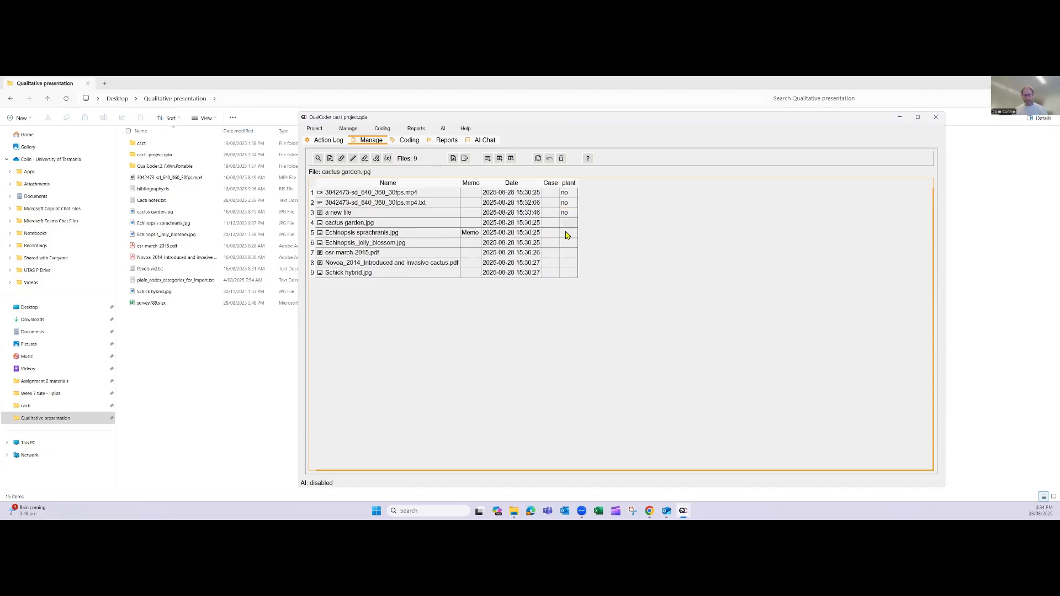
type("yes")
left_click(566, 235)
type("yesyes")
Examine the options for sorting, filtering, renaming and exporting files and for hiding or showing the table's columns
right_click(420, 221)
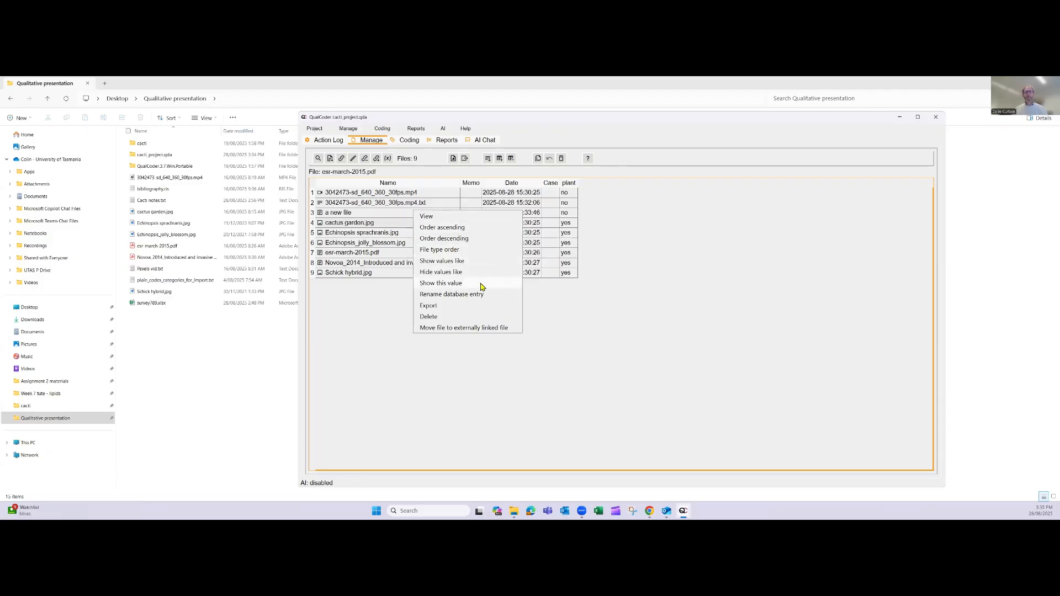
left_click(619, 224)
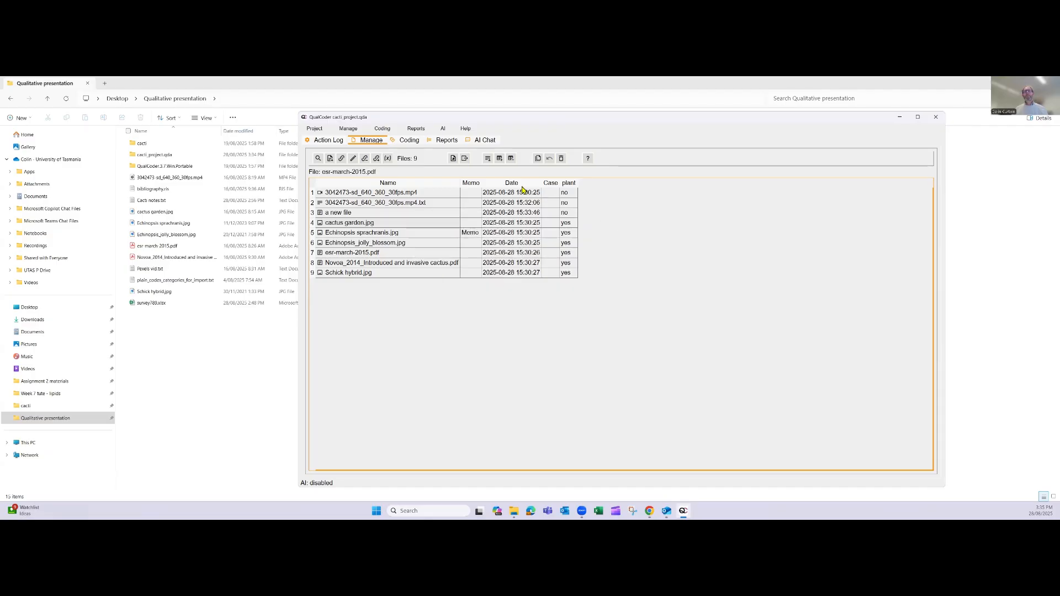
right_click(518, 187)
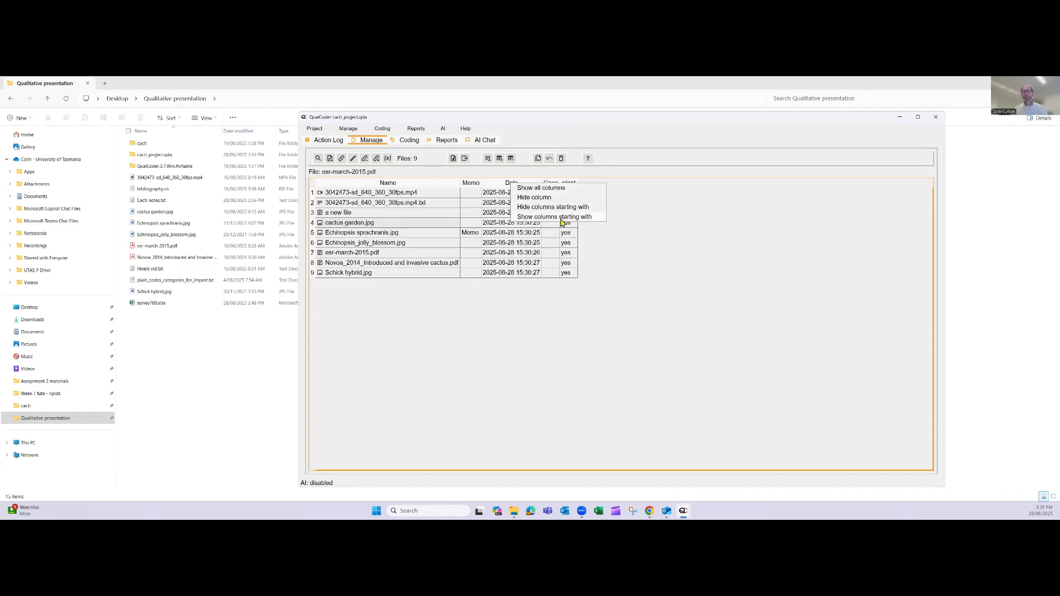
Hide the Date column in the files table and save the table display as "no date"
left_click(660, 226)
right_click(507, 183)
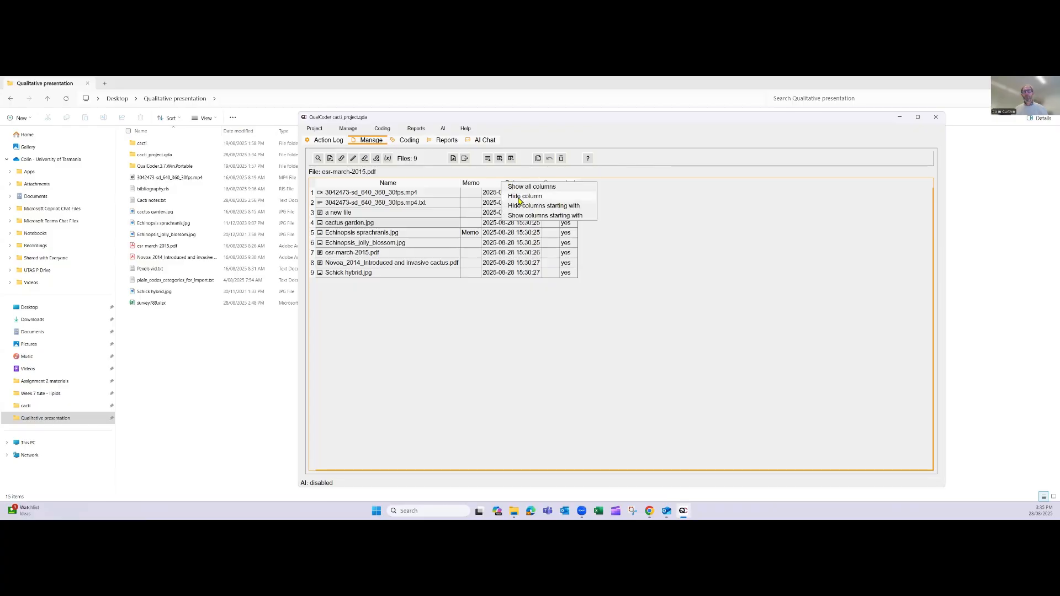
left_click(519, 200)
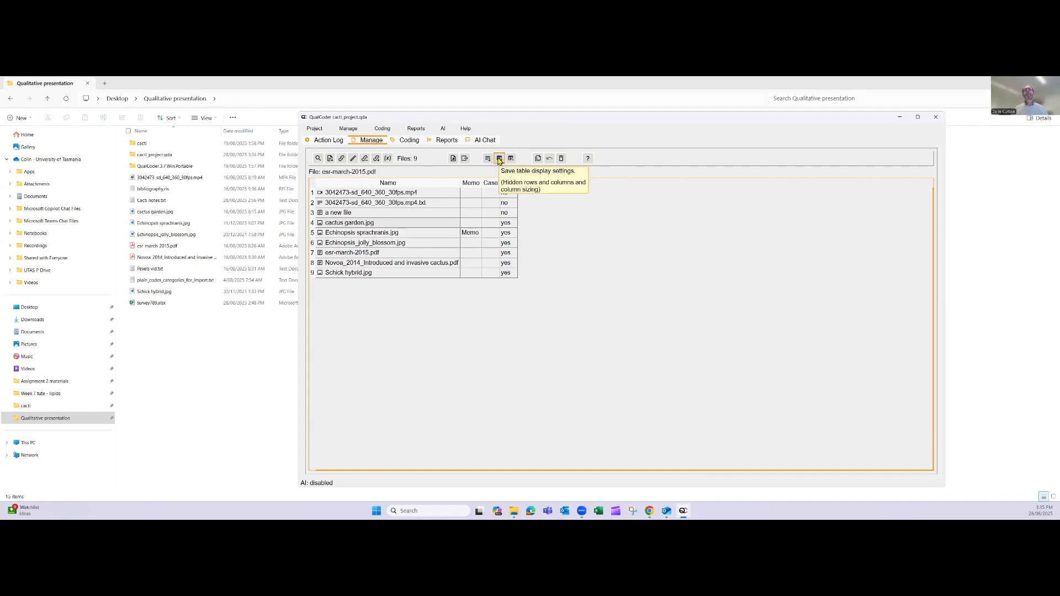
left_click(499, 159)
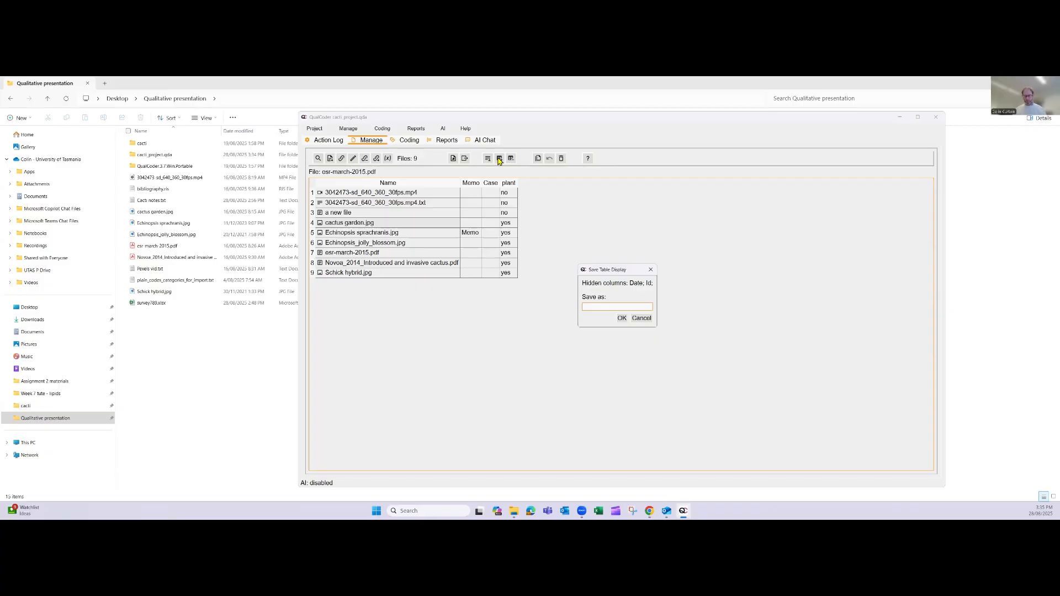
type("no date")
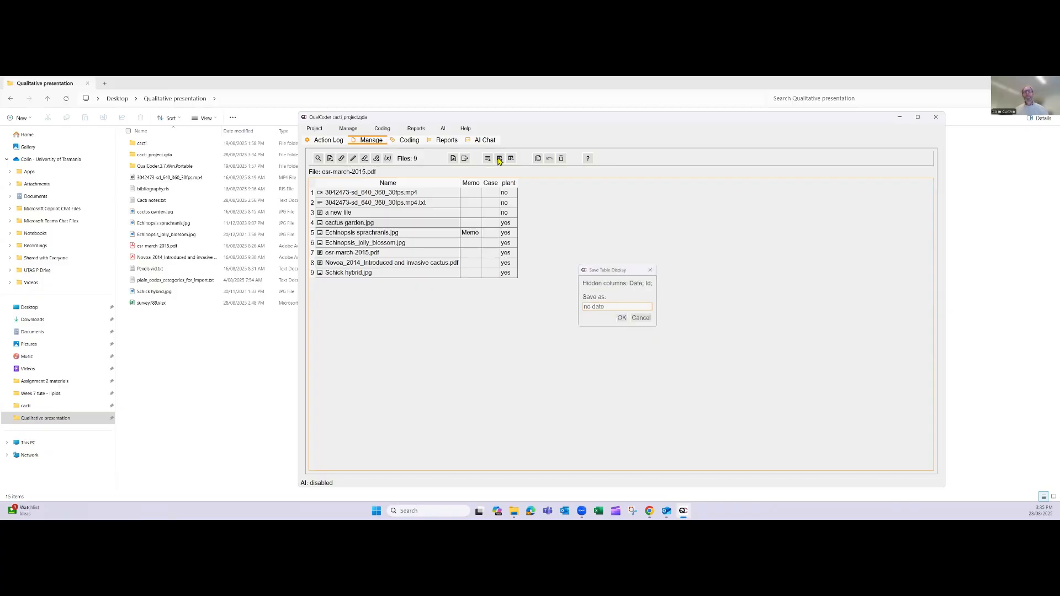
key("Return")
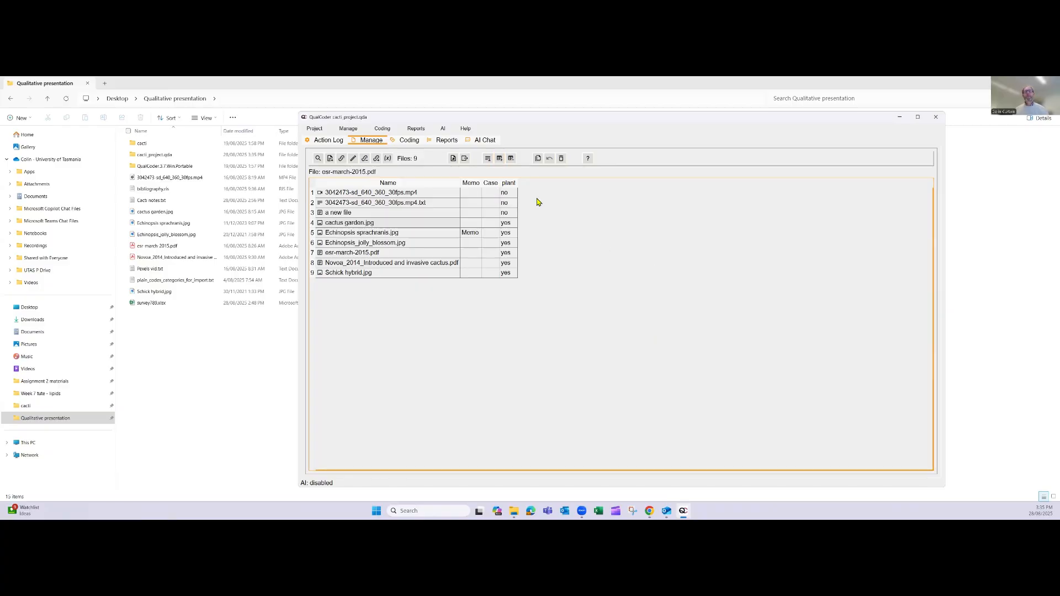
Show all columns of the files table again and load the saved "no date" table display
right_click(448, 183)
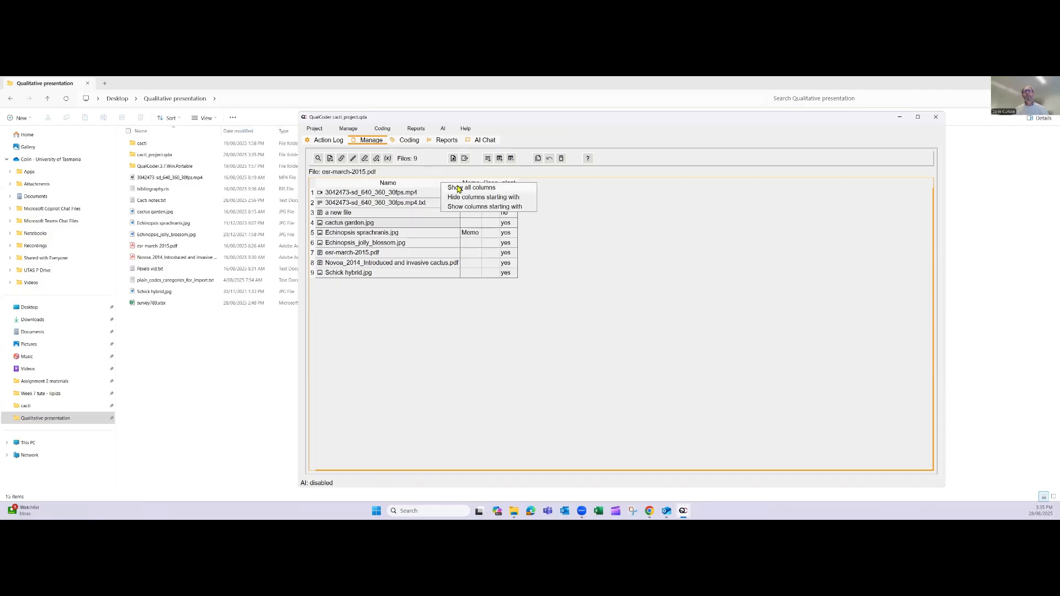
left_click(458, 189)
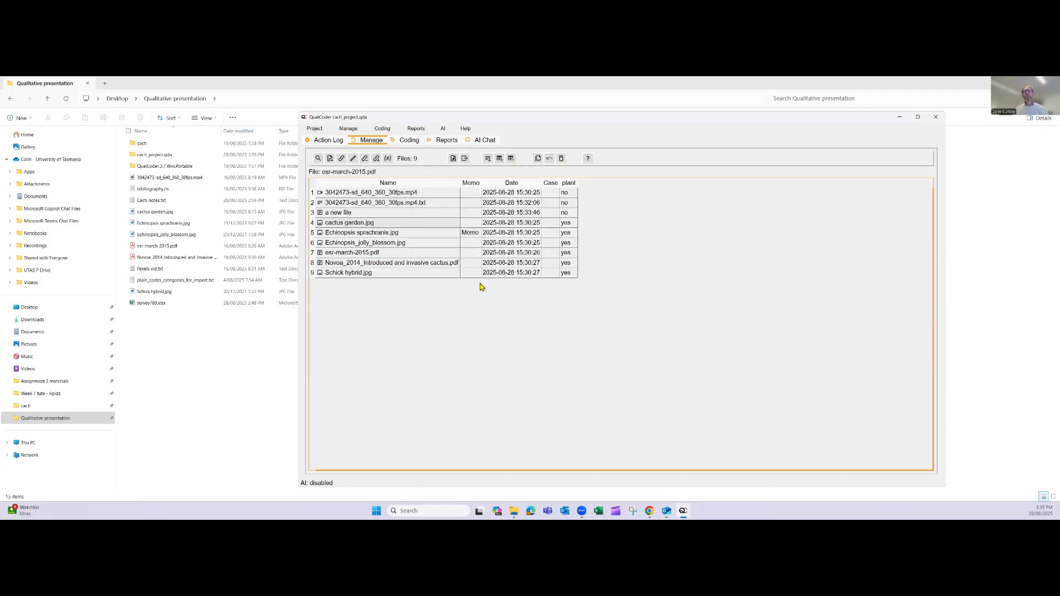
left_click(488, 159)
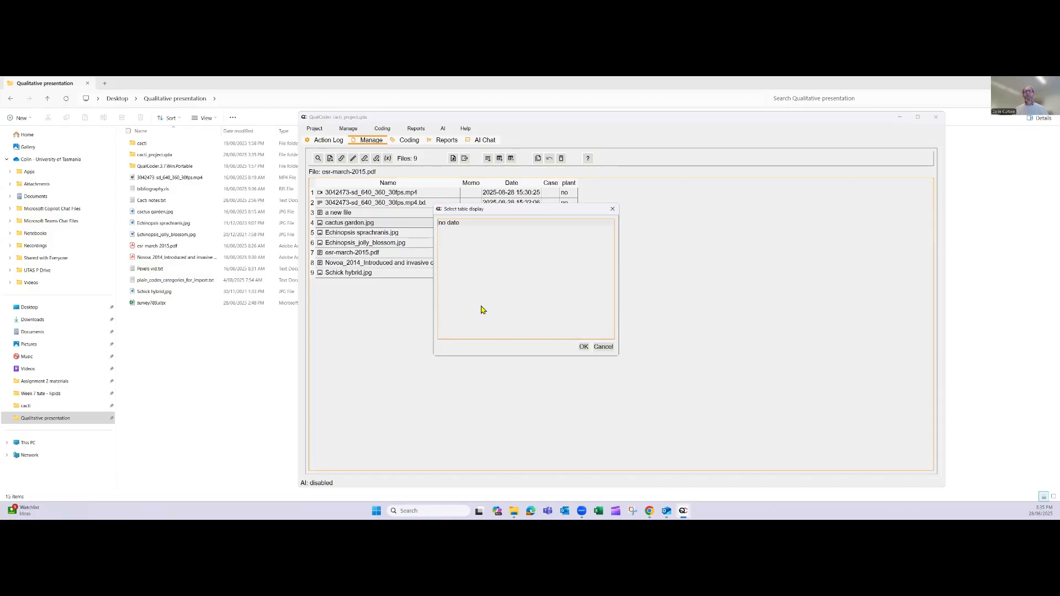
left_click(583, 348)
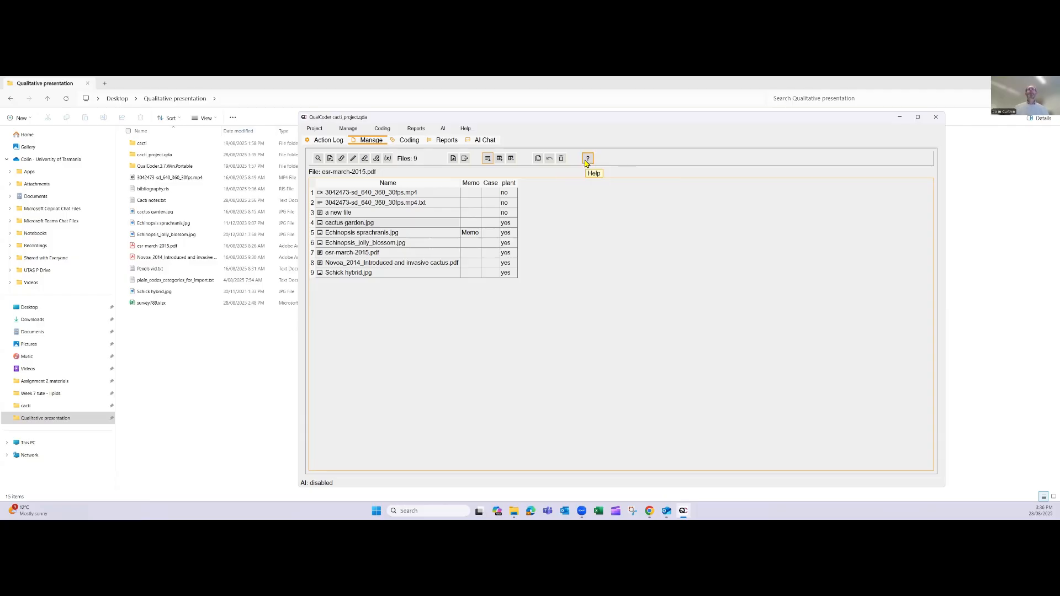
Create a case named cacti and give it the memo "this case contains everything to do with cacti"
key("alt+c")
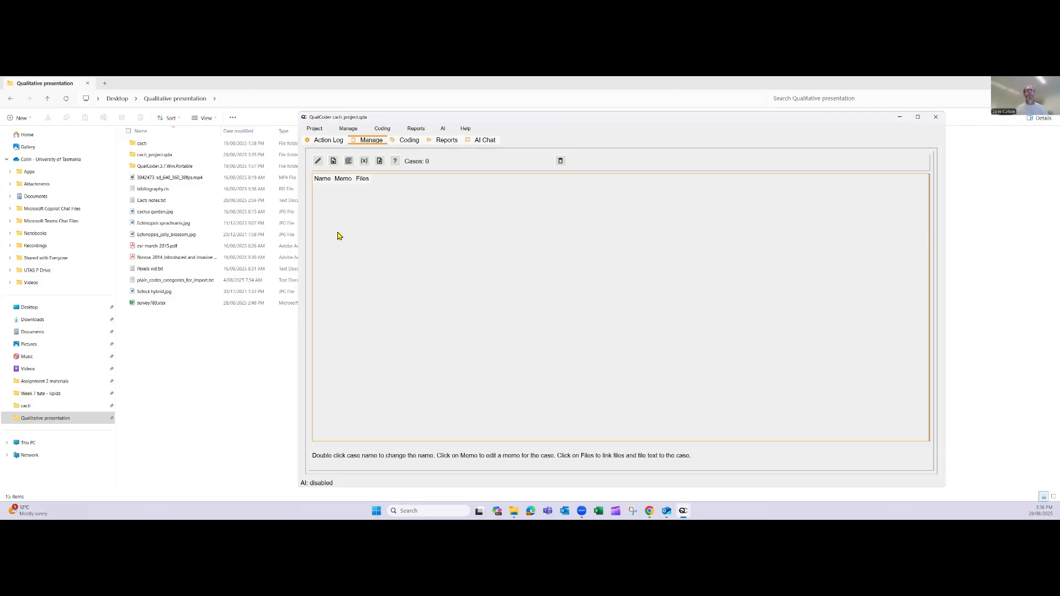
left_click(319, 162)
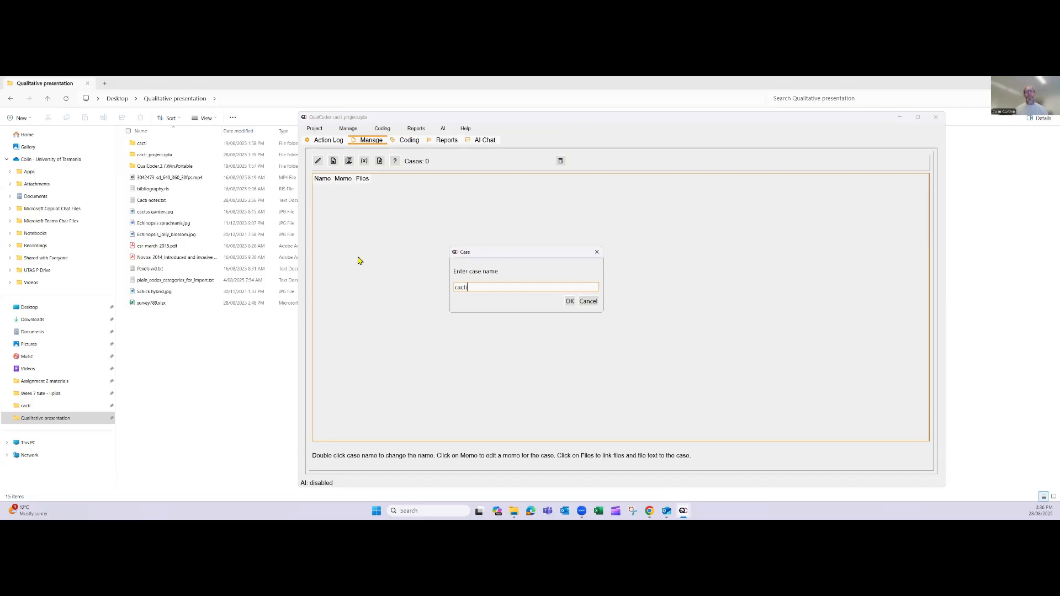
key("Return")
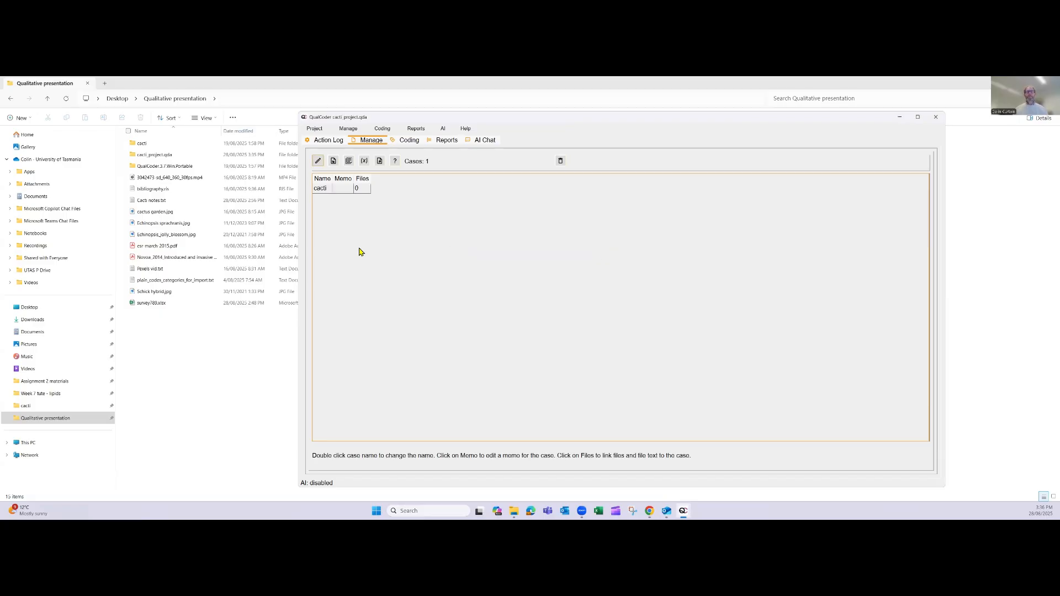
left_click(341, 190)
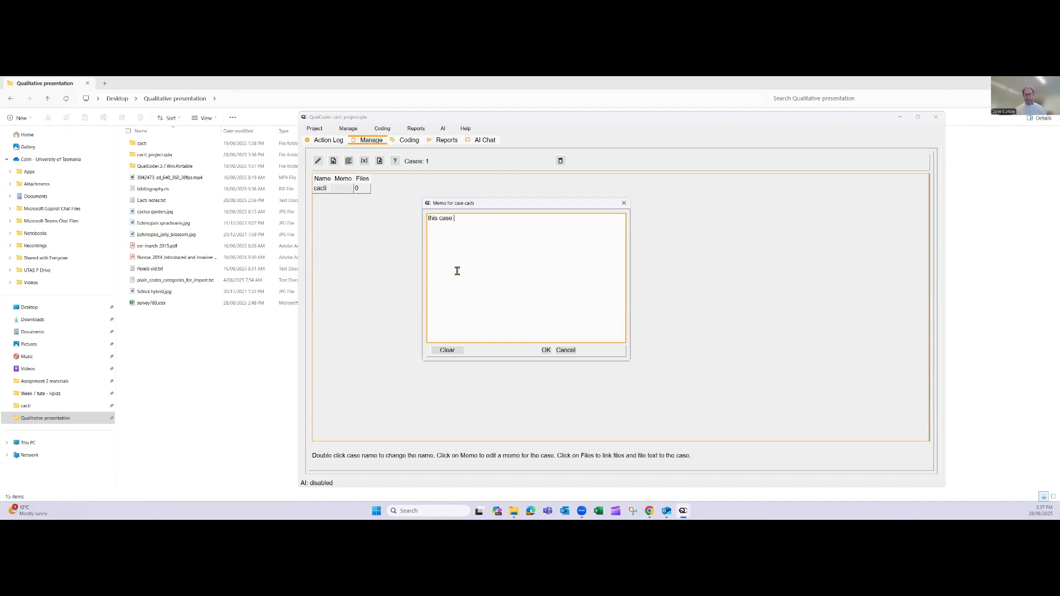
type("this case contains everything to do with cacti")
left_click(537, 347)
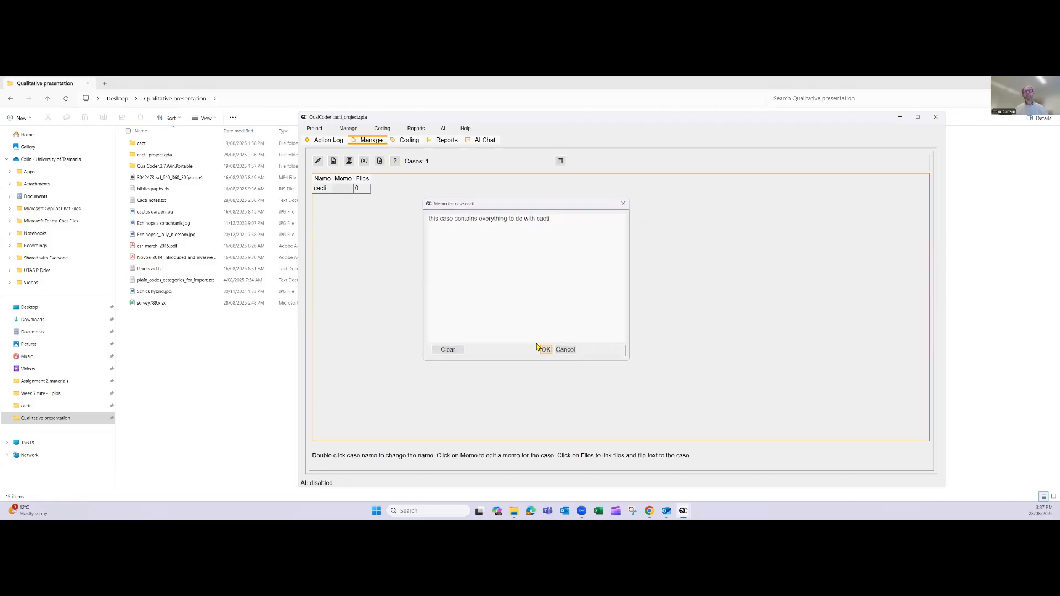
Link the six files whose plant attribute is yes to the cacti case
left_click(359, 189)
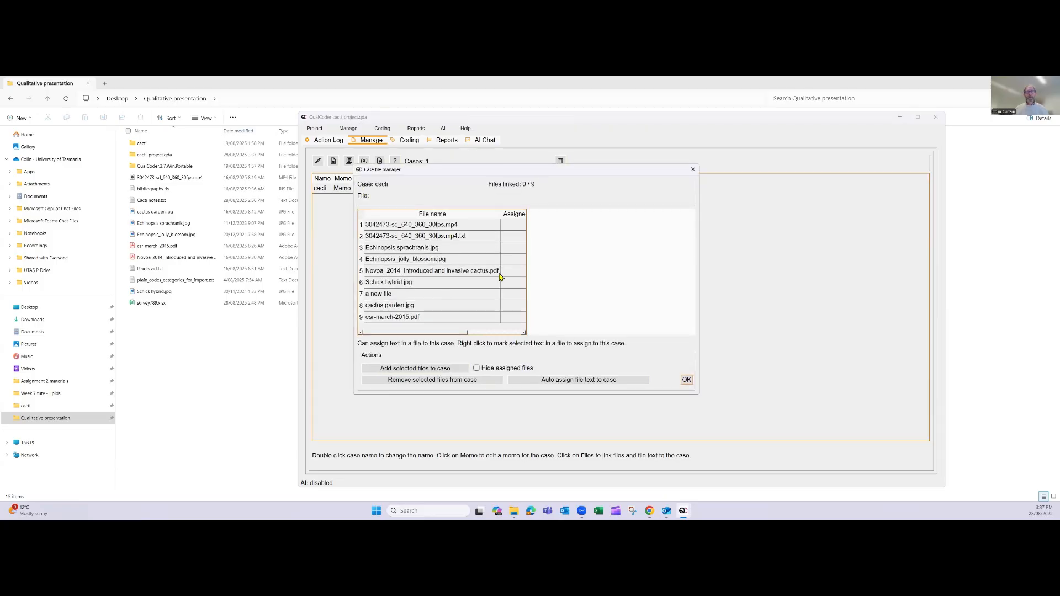
left_click_drag(403, 332, 472, 334)
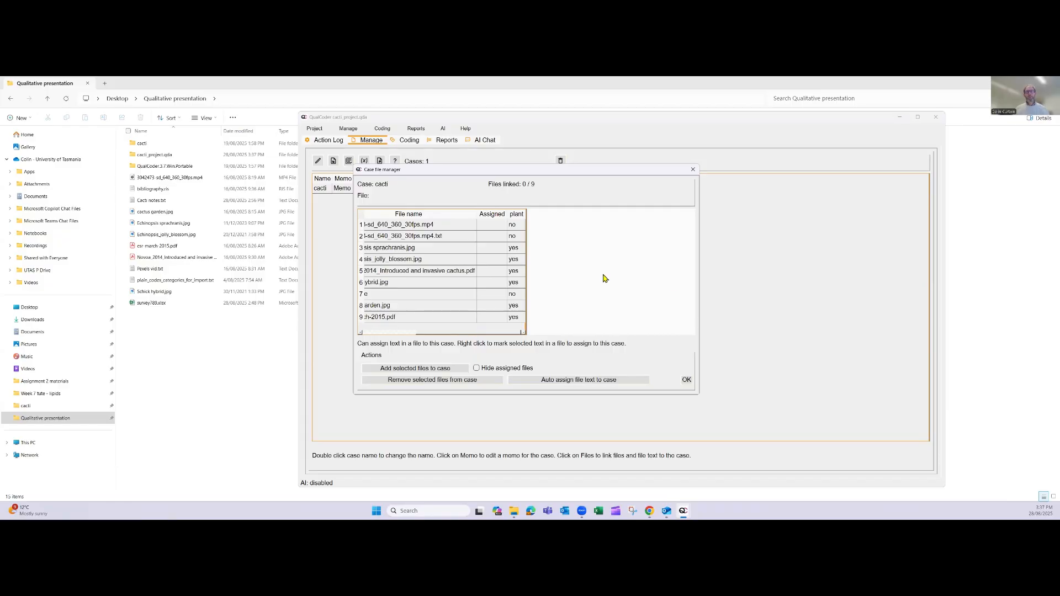
left_click_drag(701, 301, 856, 301)
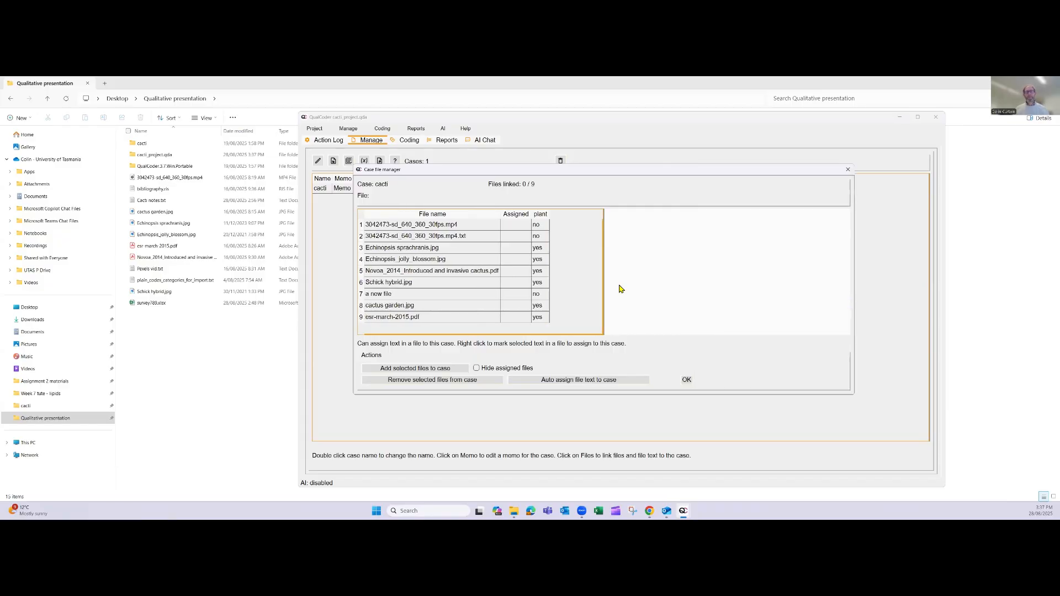
left_click(388, 250)
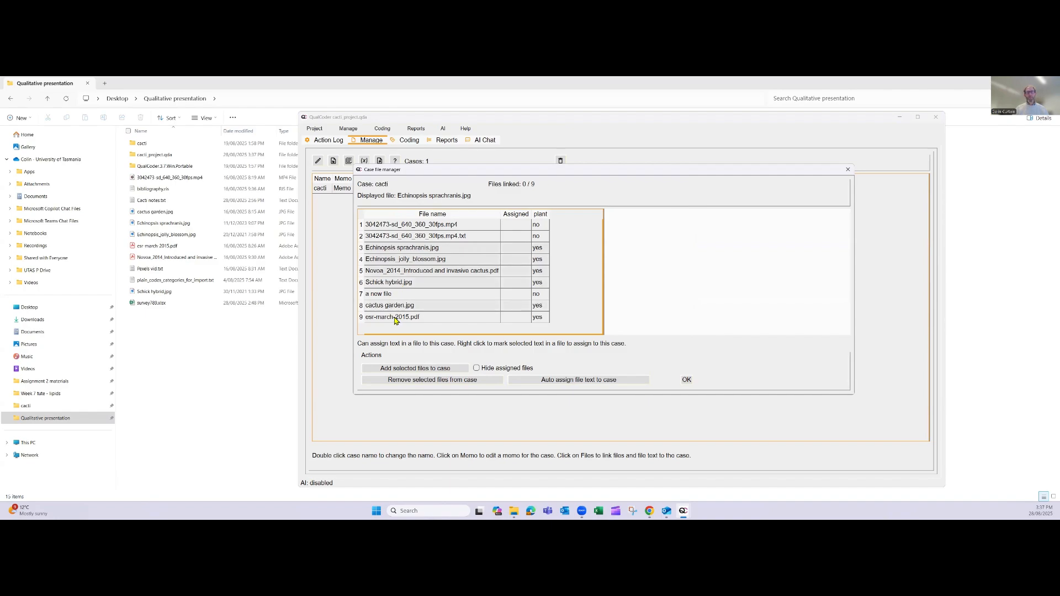
left_click(413, 370)
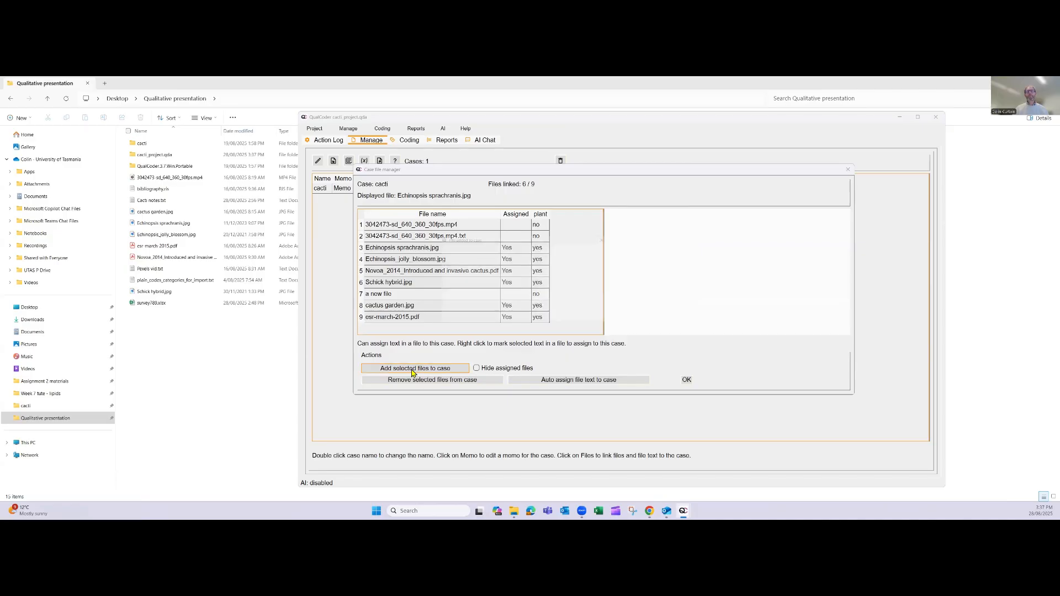
left_click(608, 318)
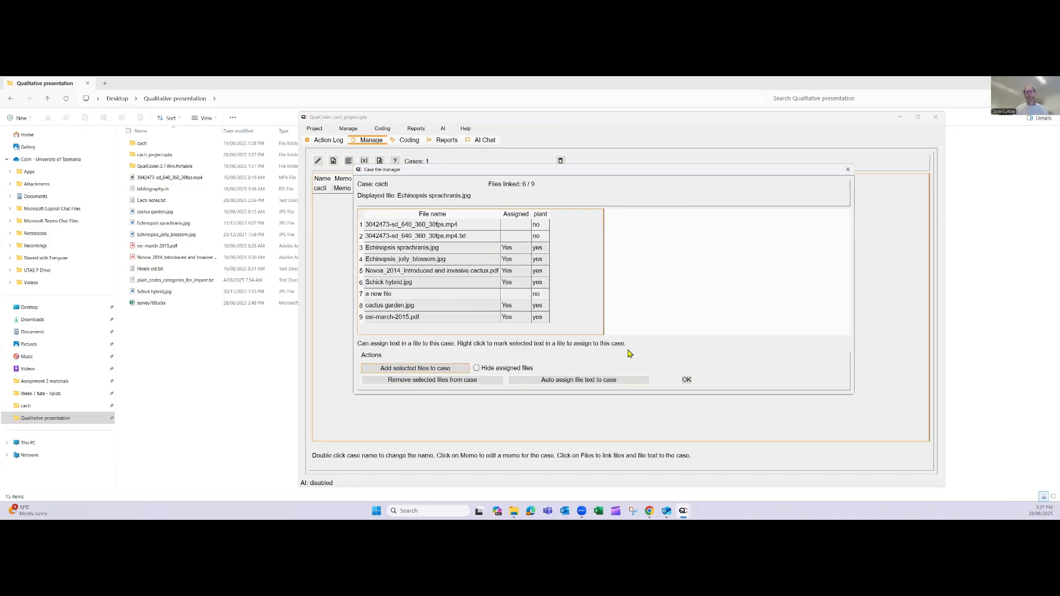
left_click(685, 381)
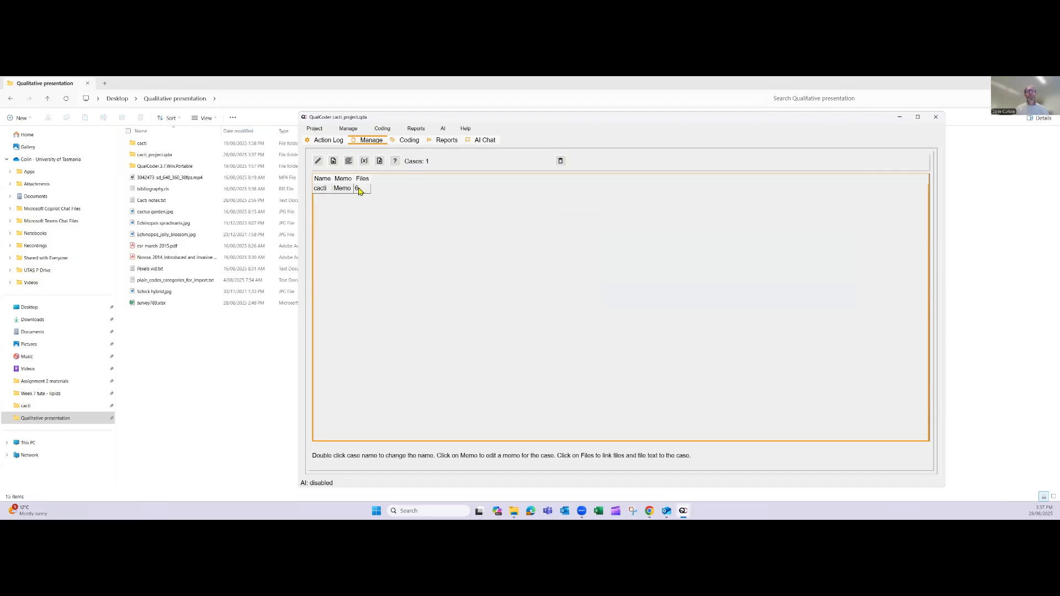
View the cacti case and look through the text and images of its linked files
right_click(324, 191)
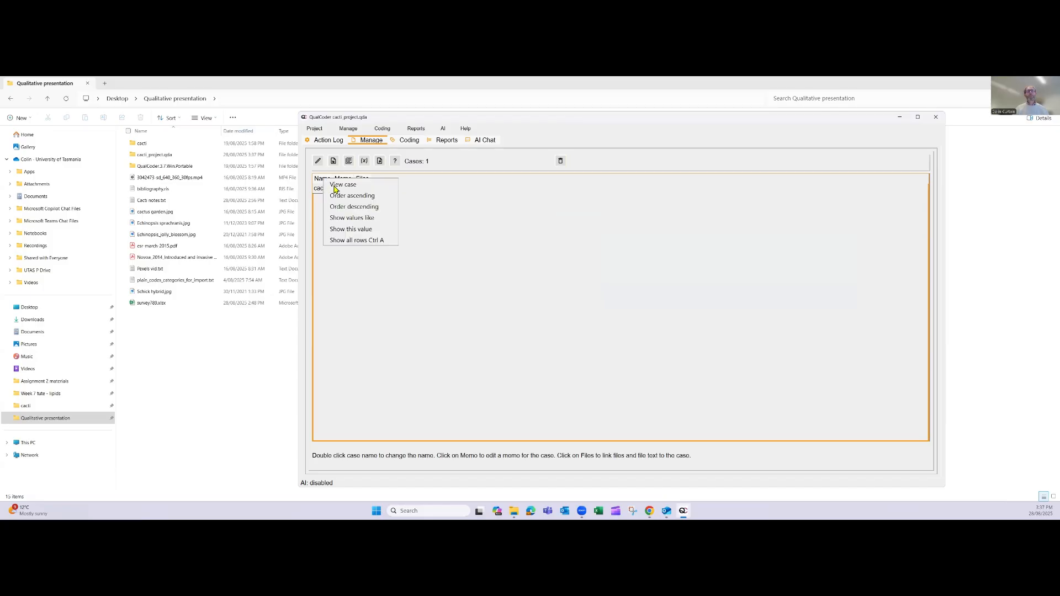
left_click(343, 188)
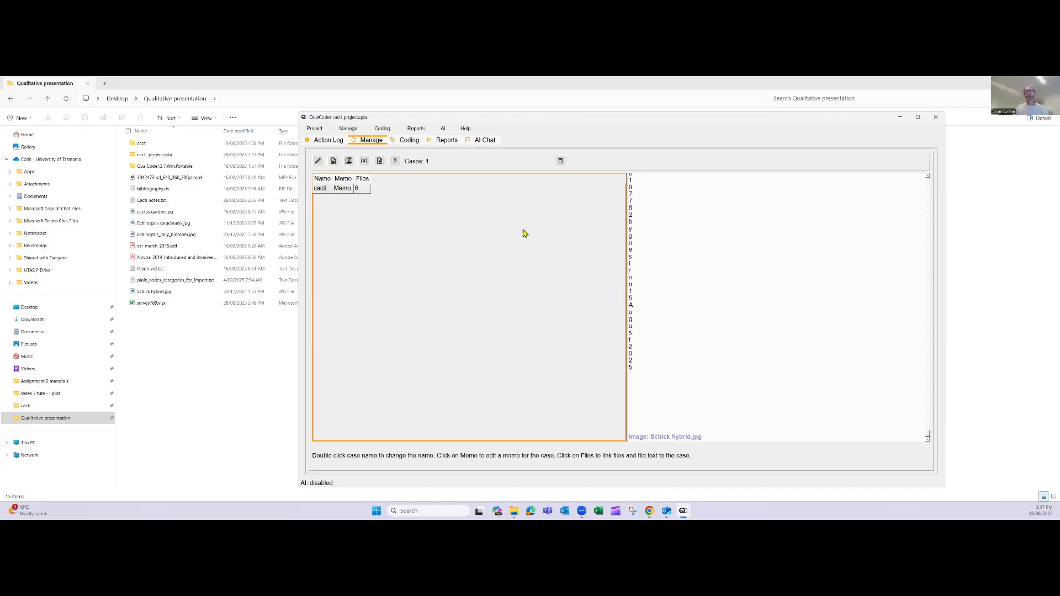
scroll(801, 292, "up", 2)
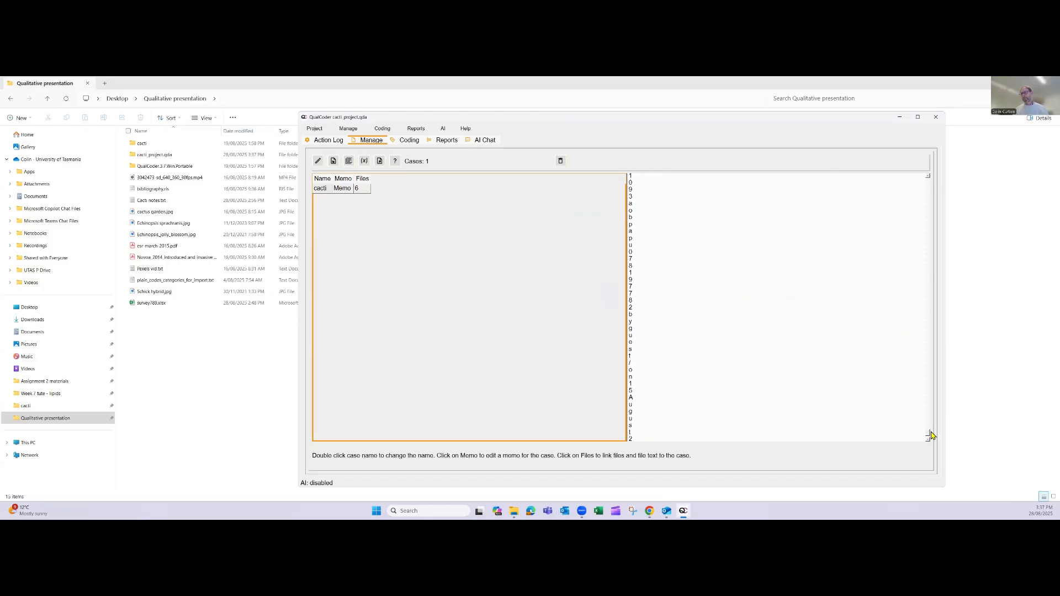
left_click_drag(928, 433, 927, 375)
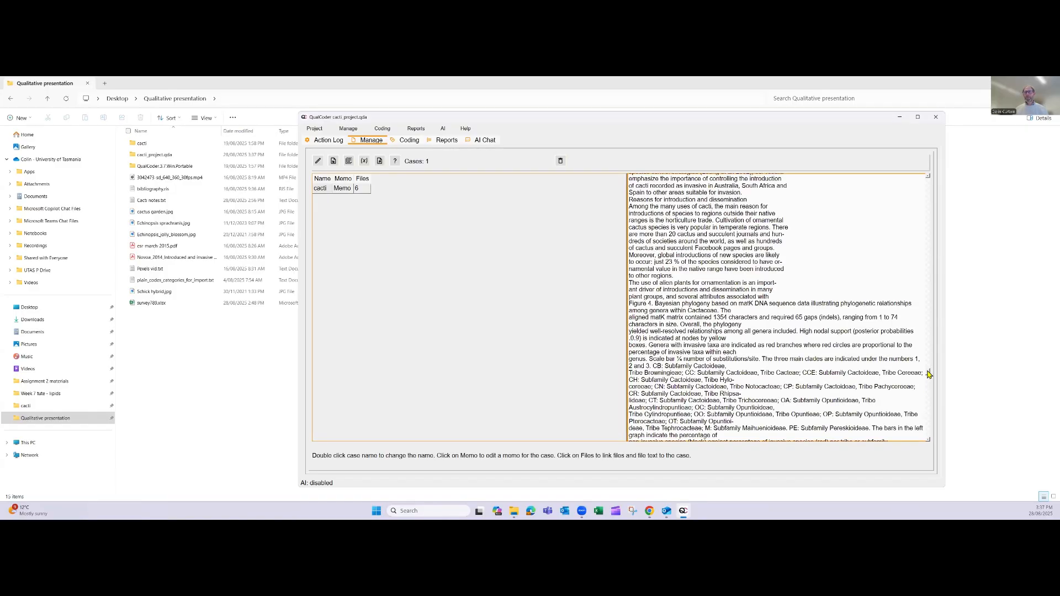
scroll(784, 337, "down", 10)
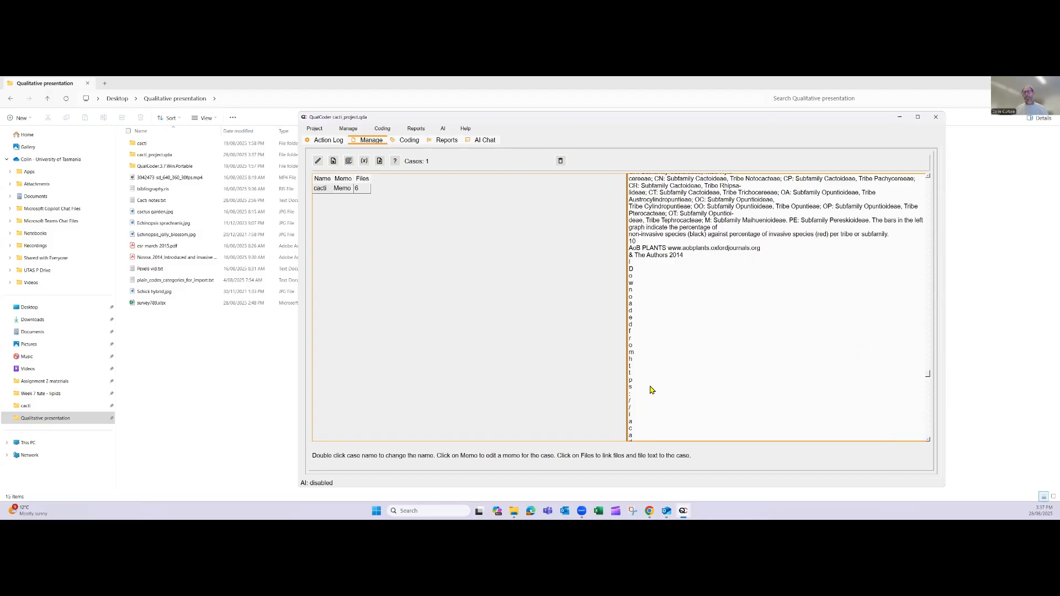
scroll(640, 342, "down", 10)
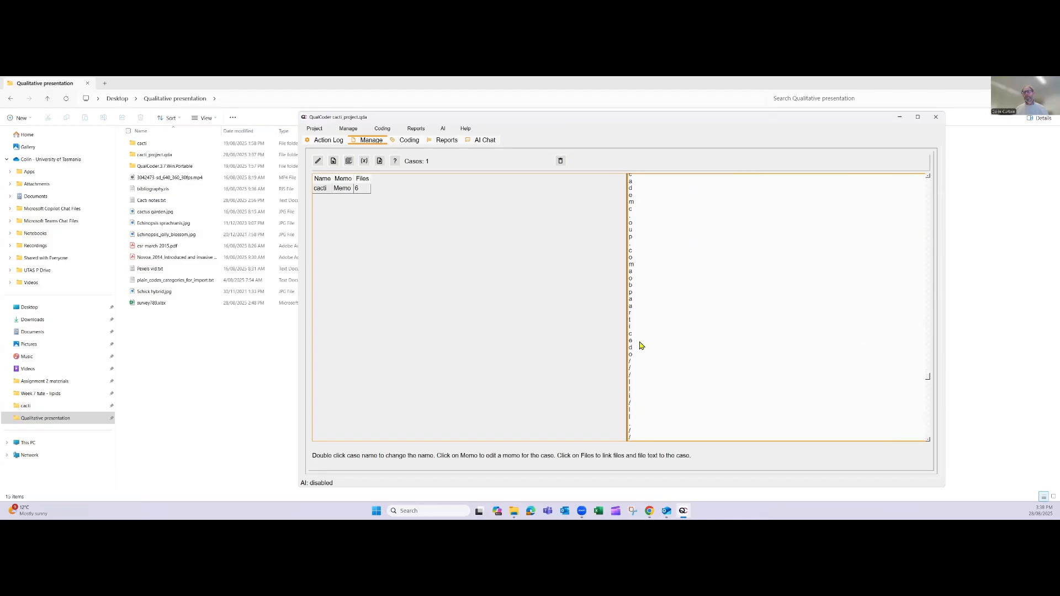
left_click_drag(927, 377, 930, 442)
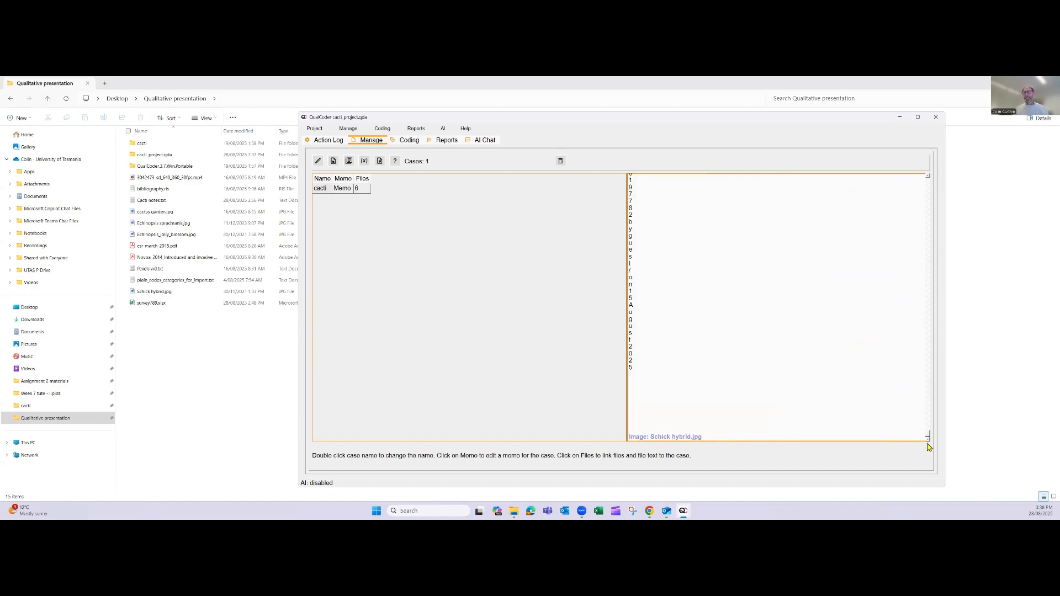
View the Schick hybrid.jpg image from the case contents, rotate it twice until it is upright, and close it
right_click(671, 438)
left_click(682, 443)
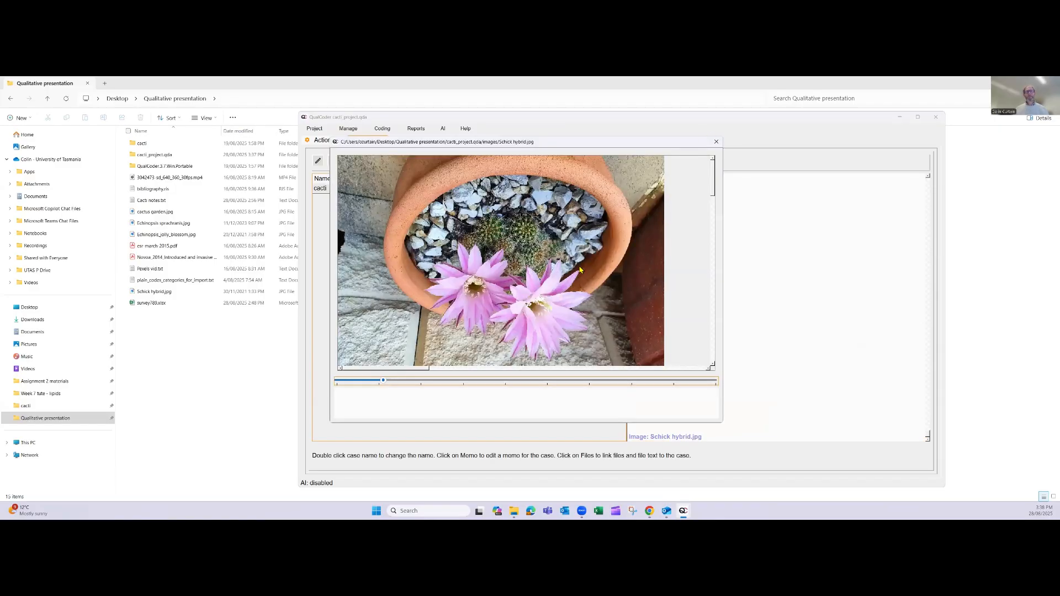
left_click(602, 267)
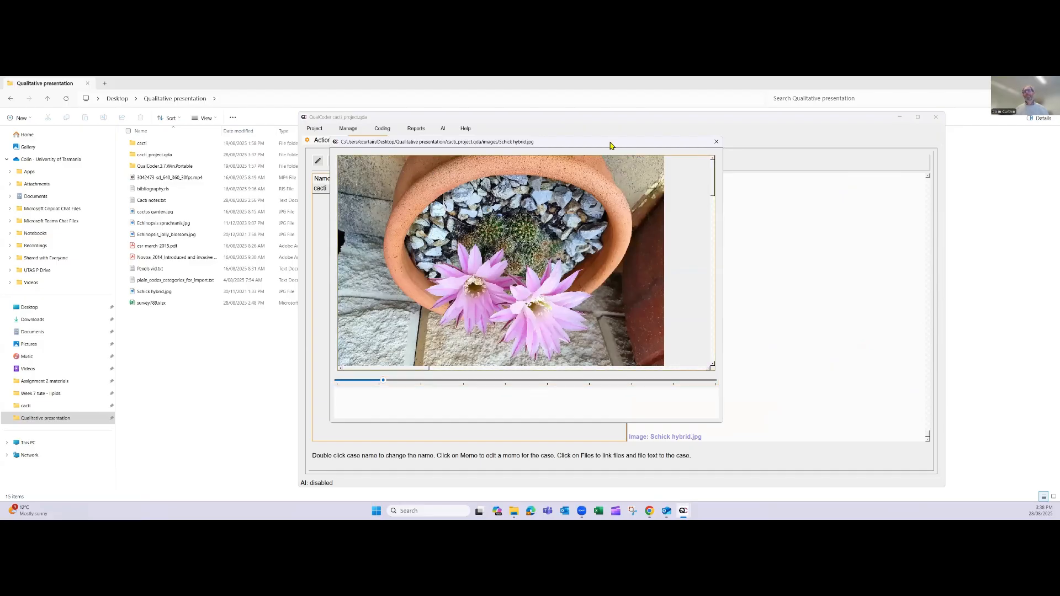
left_click_drag(613, 144, 741, 162)
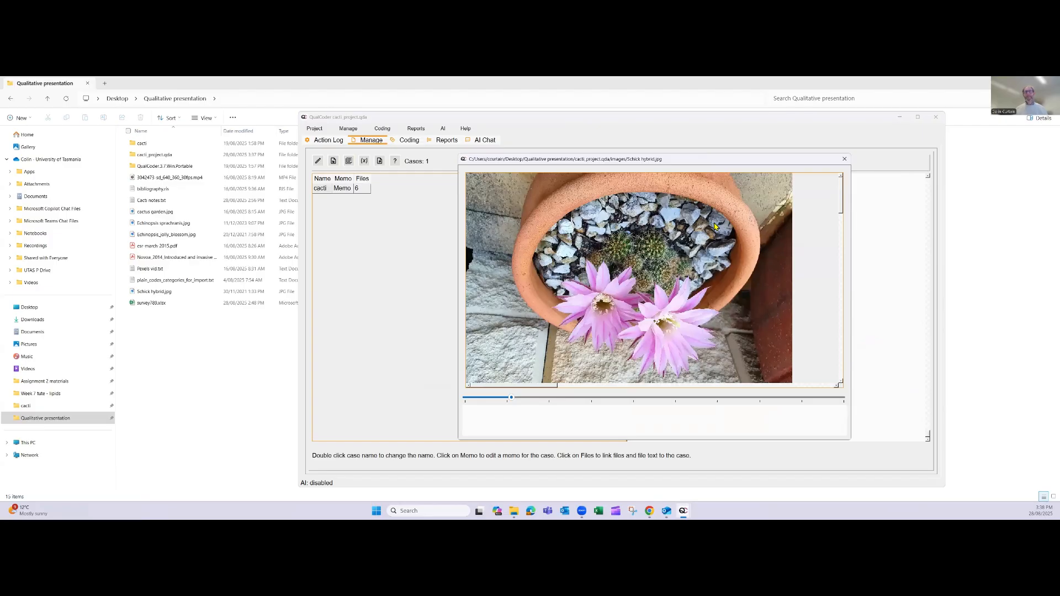
key("r")
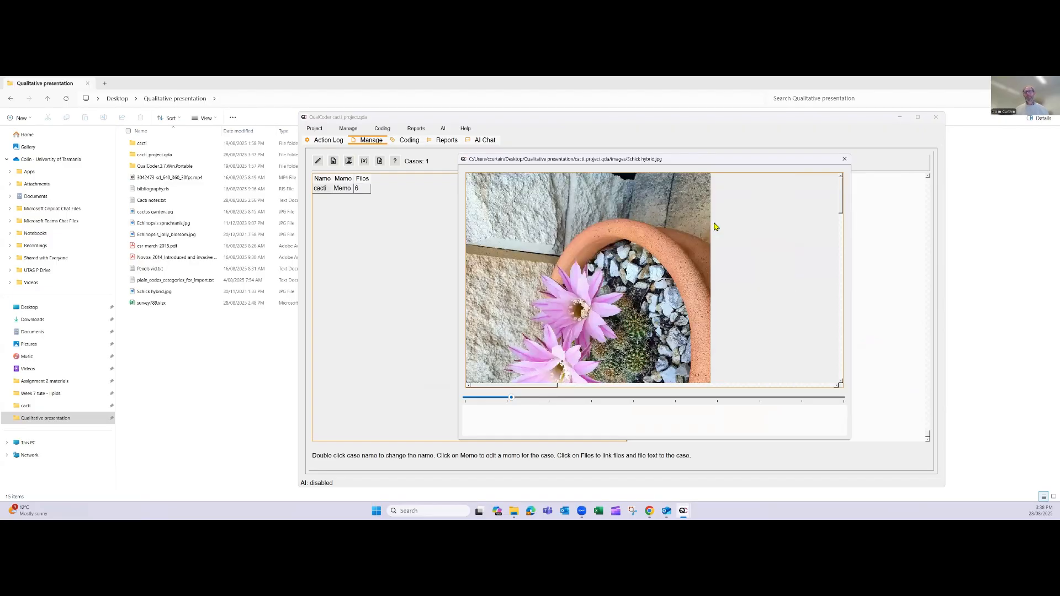
key("r")
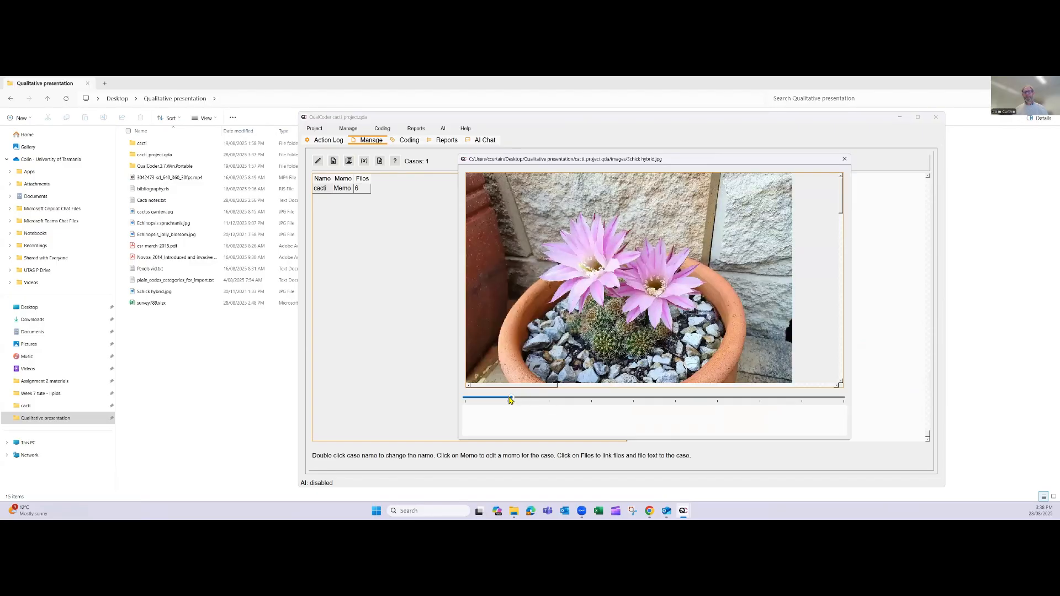
left_click(844, 159)
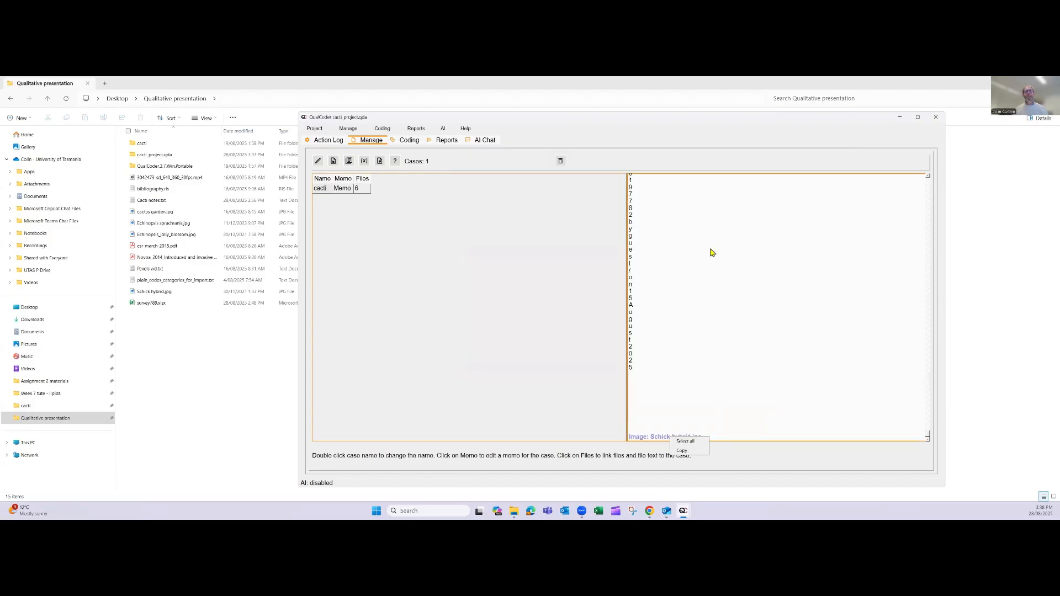
Open the journals manager, create a journal named "first journal", and widen the journal list so all its columns show
left_click(347, 129)
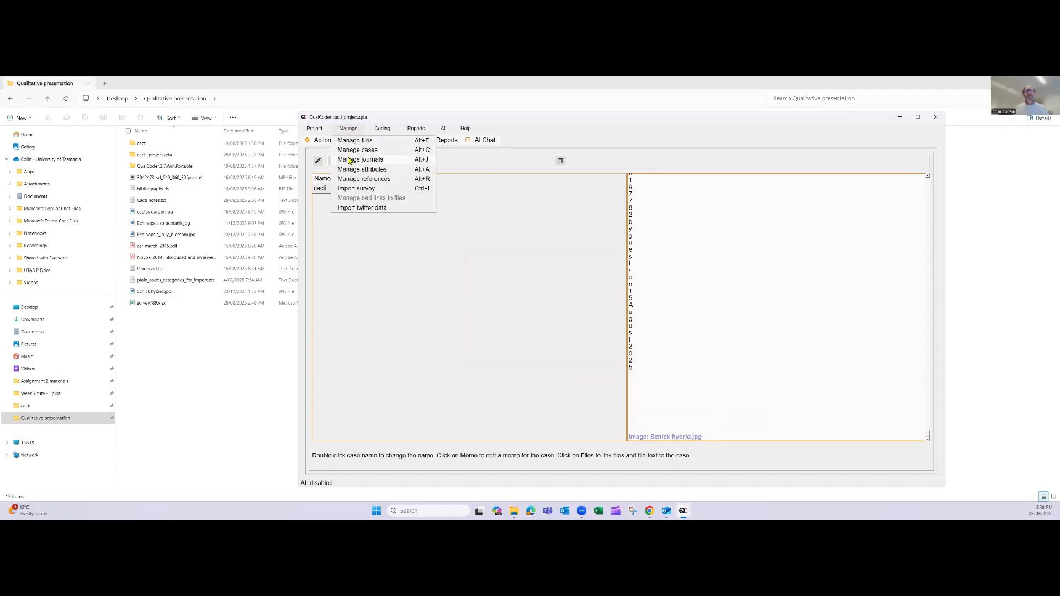
left_click(349, 161)
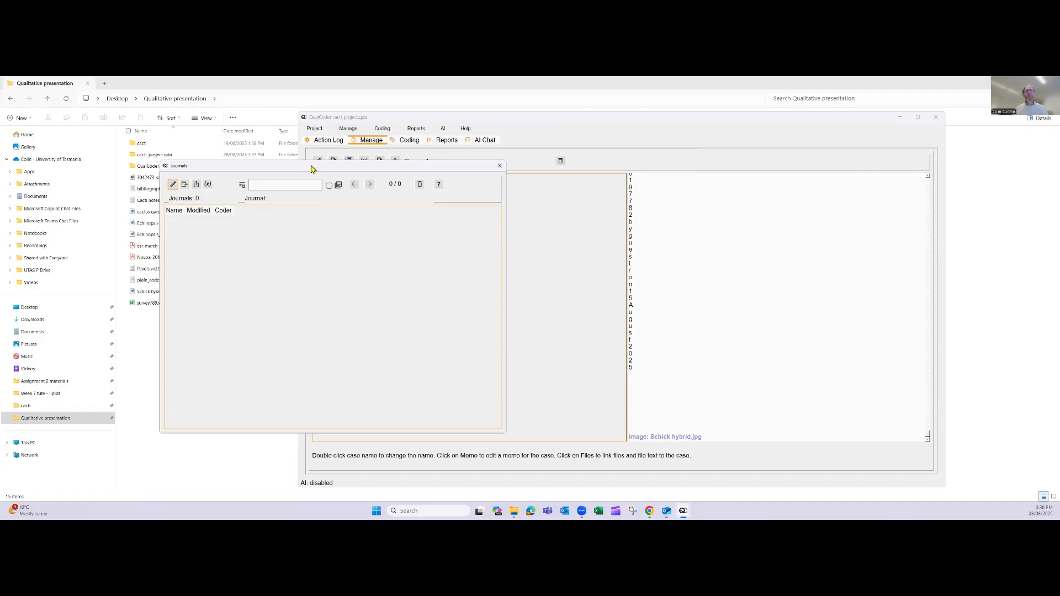
left_click_drag(311, 168, 253, 157)
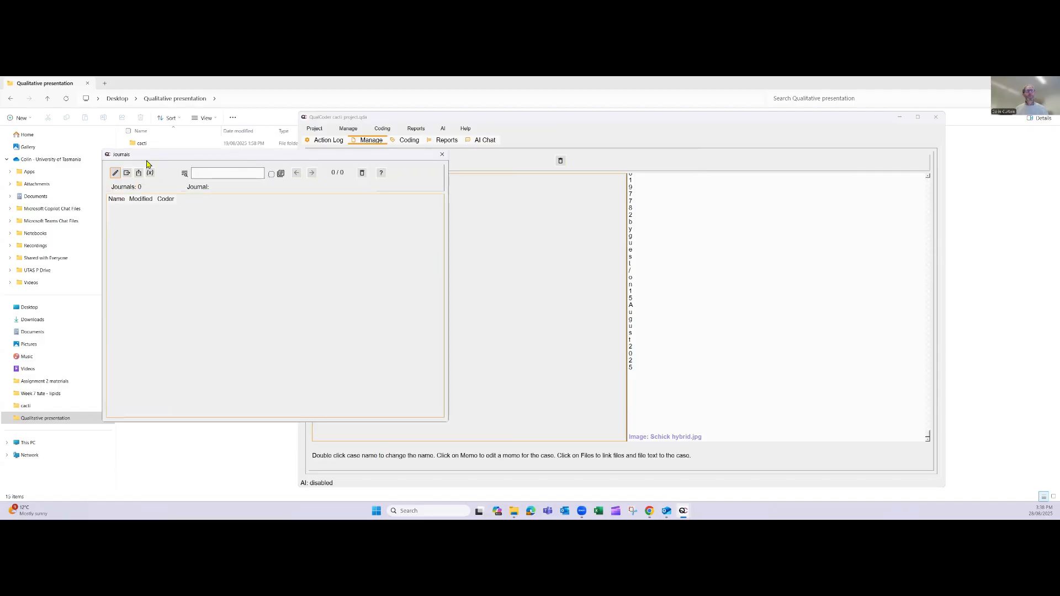
left_click(116, 174)
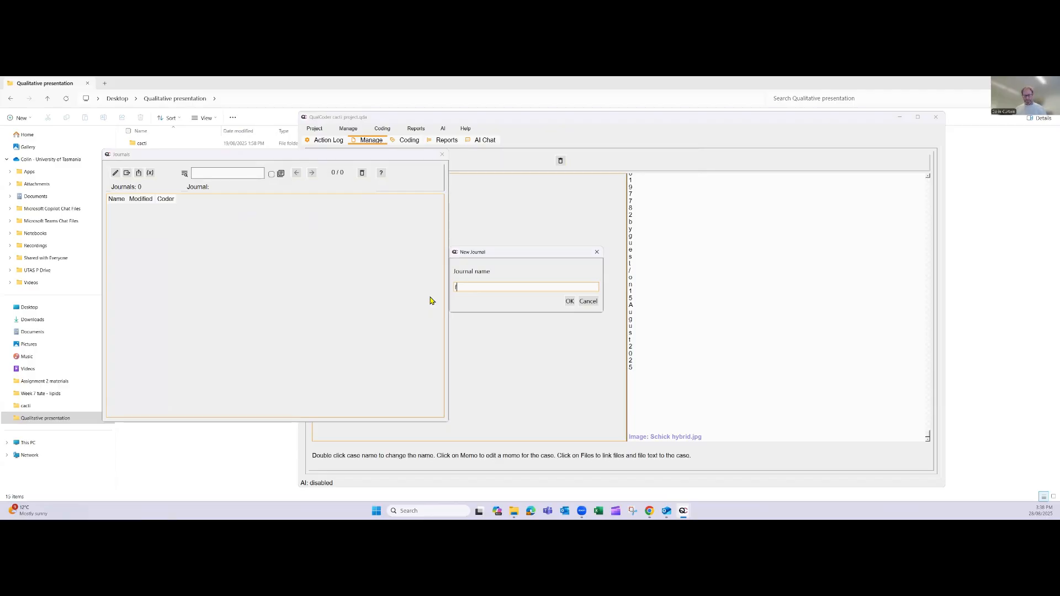
type("first journal")
key("Return")
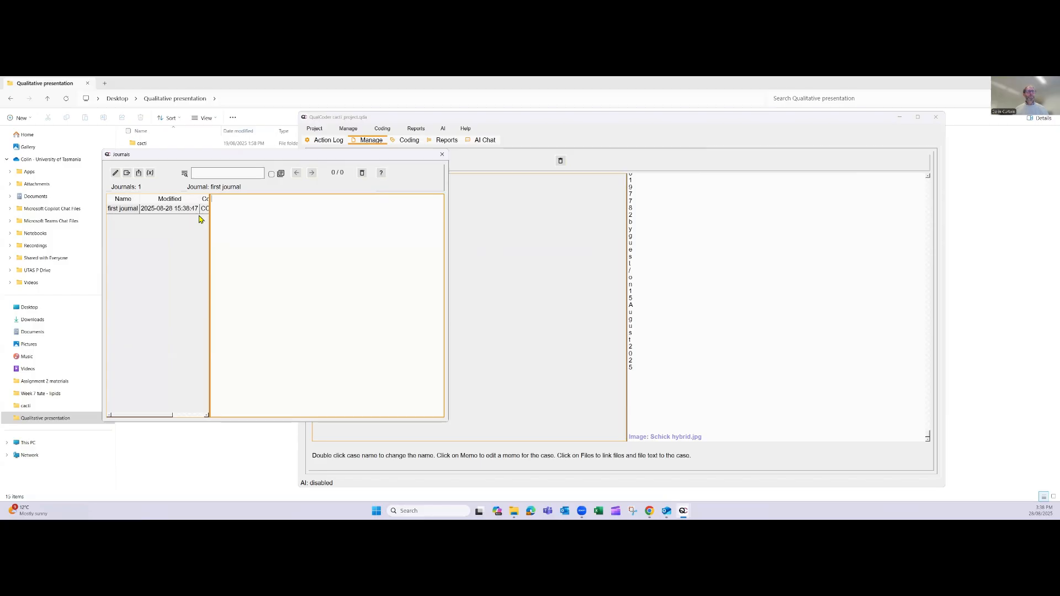
left_click_drag(210, 217, 305, 225)
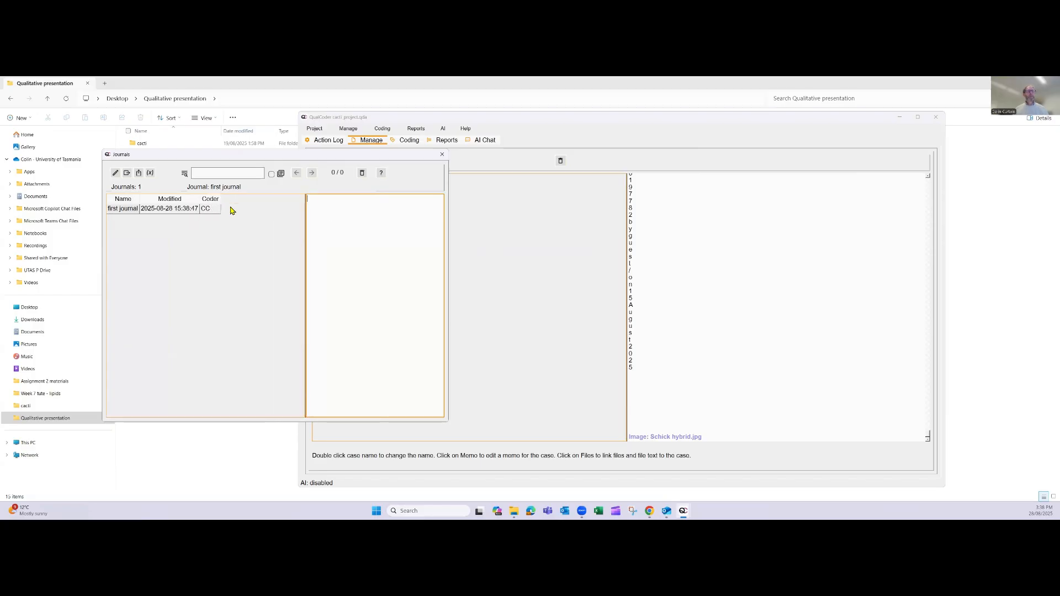
left_click(150, 174)
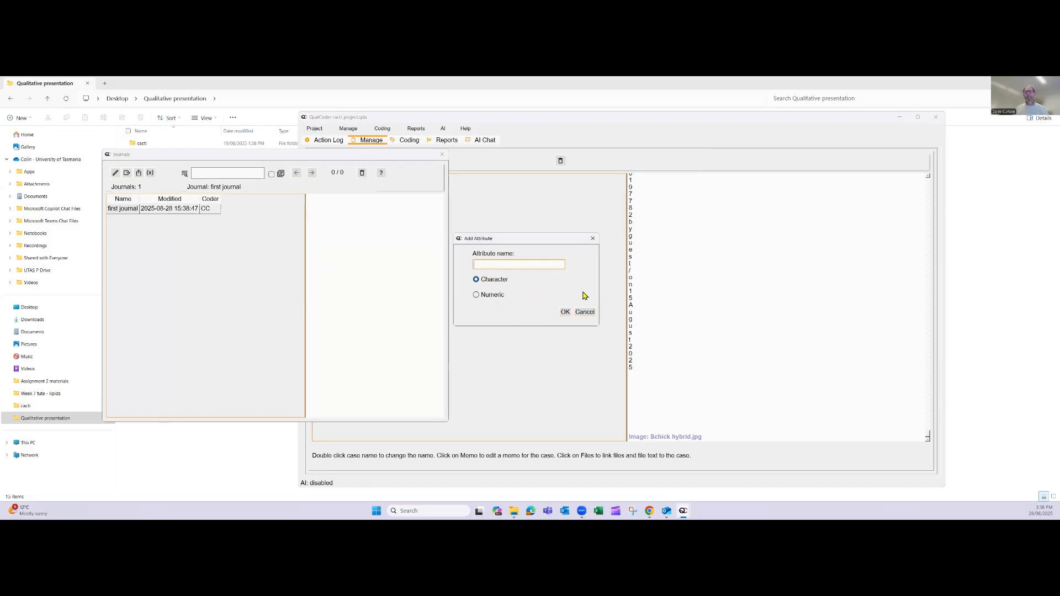
left_click(593, 238)
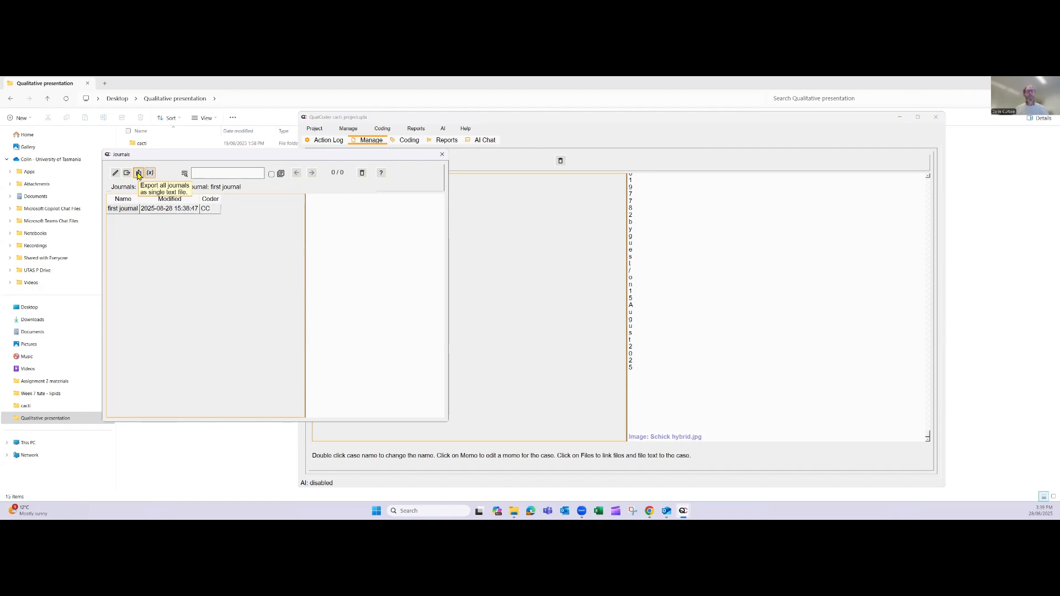
left_click(212, 173)
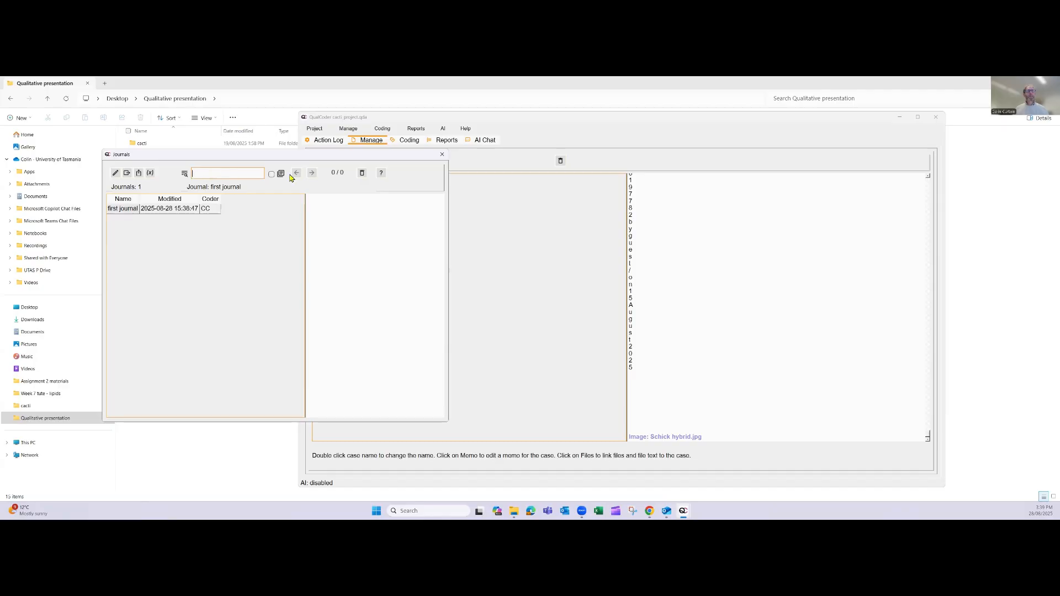
Enlarge the journal's text area and write "this is the first hournal entry for today" in it
left_click_drag(306, 234, 237, 234)
type("this is the first")
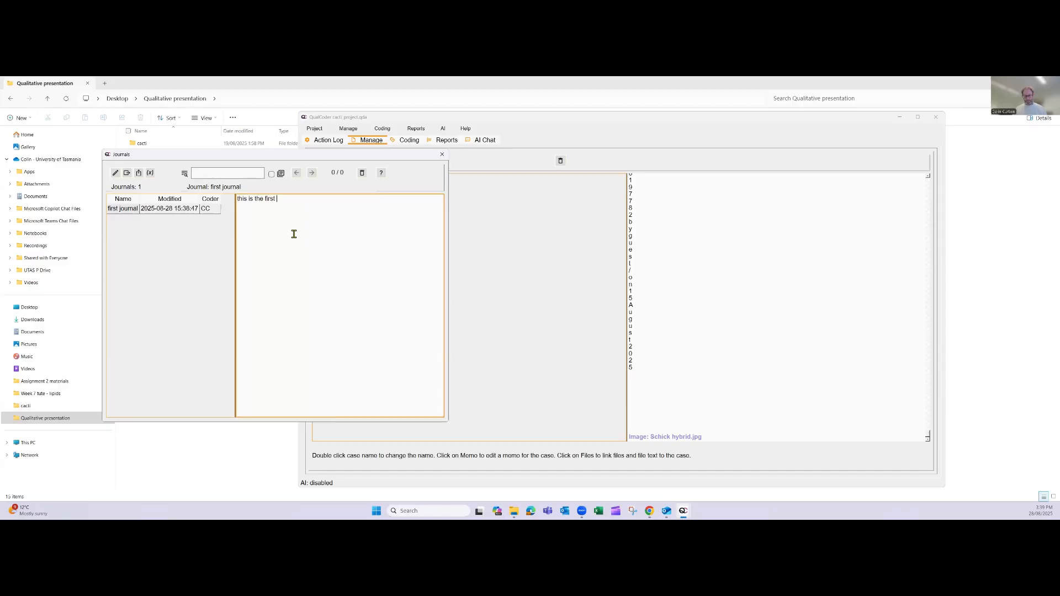
type(" hournal entry for todayu")
key("Return")
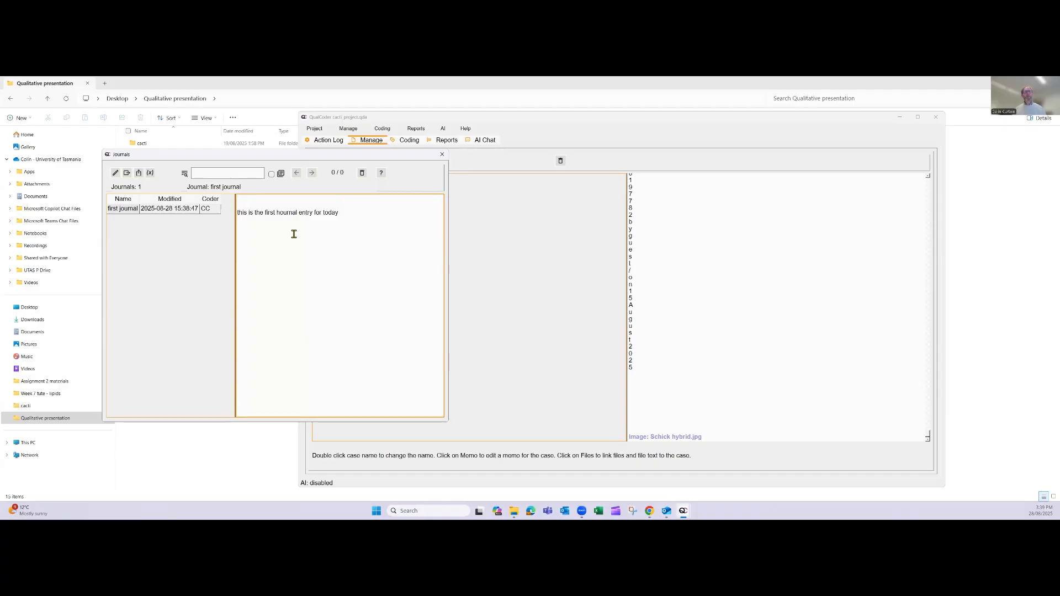
Add the Markdown lines "# Heading" and "## sub heading" above the journal entry sentence
type("# ")
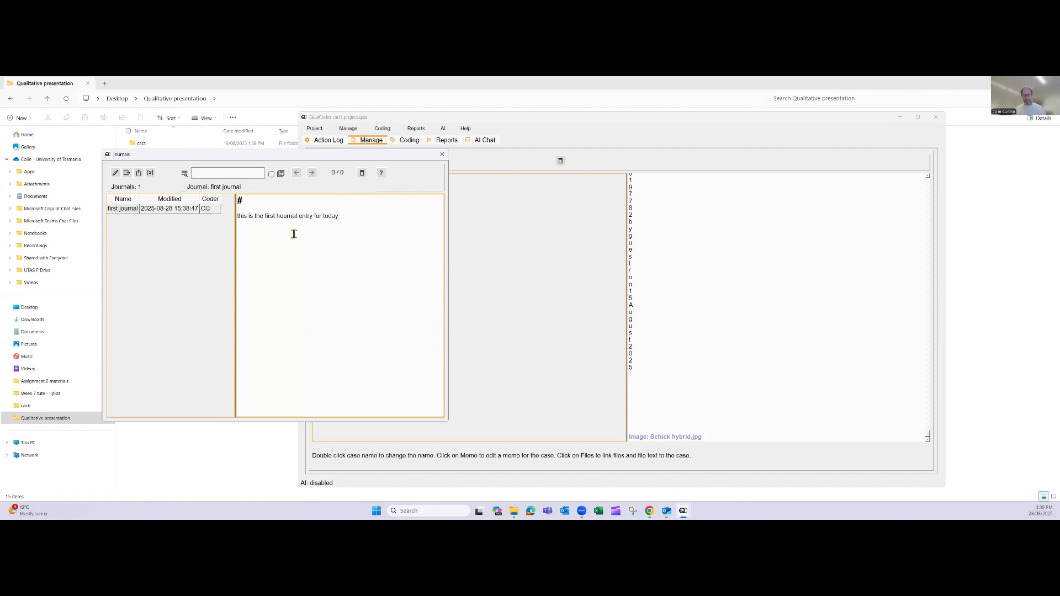
type("Heading")
key("Return")
key("Return")
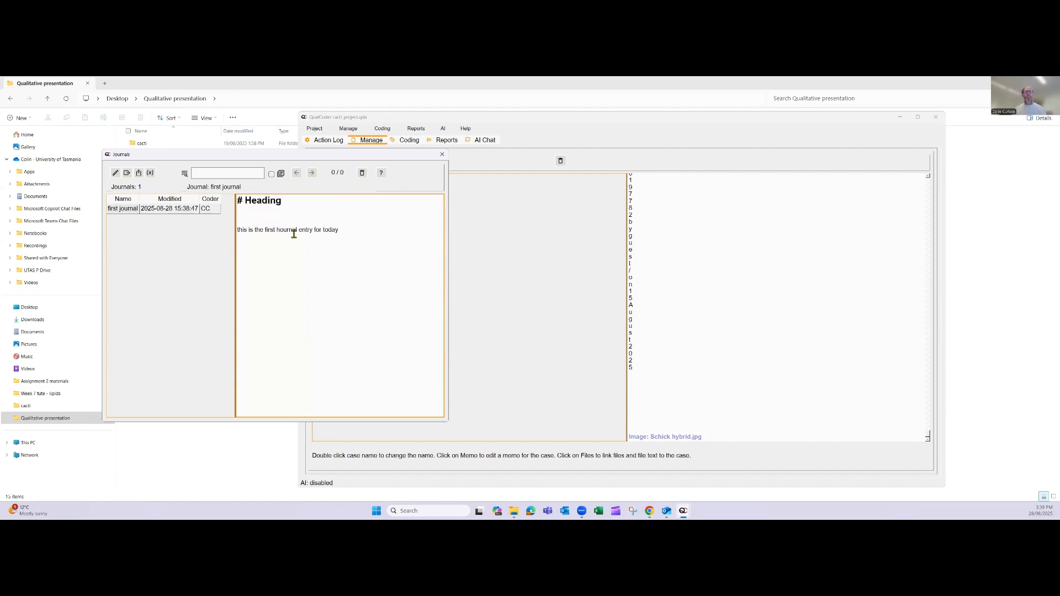
type("## sub head")
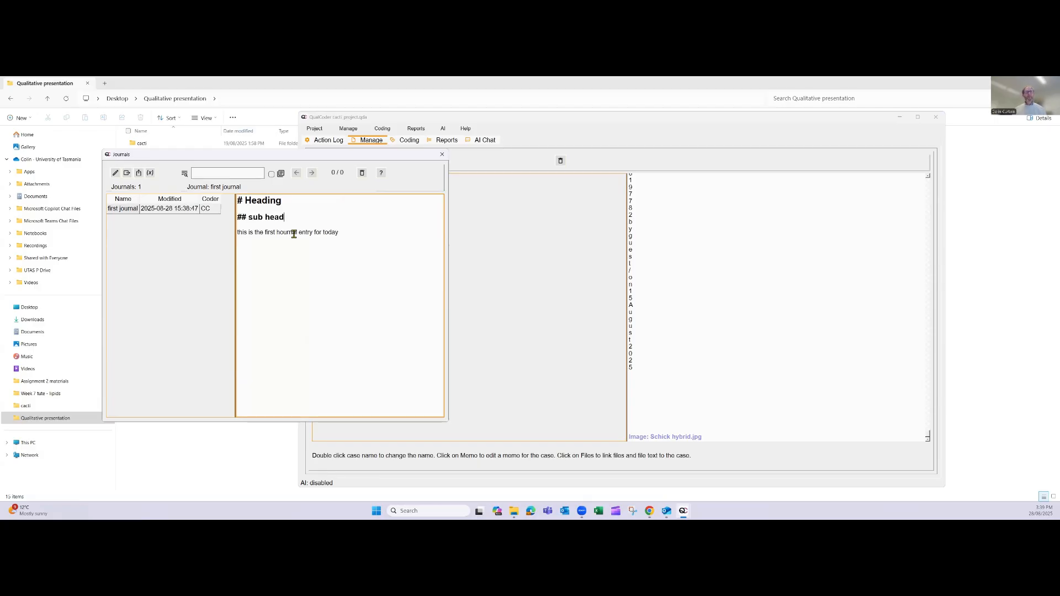
type("ing")
Add the lines "this is *important* to me" and "this is **useful** to me" below the entry, using Markdown italics and bold
left_click(343, 233)
type("this is impor")
type("*")
type("*")
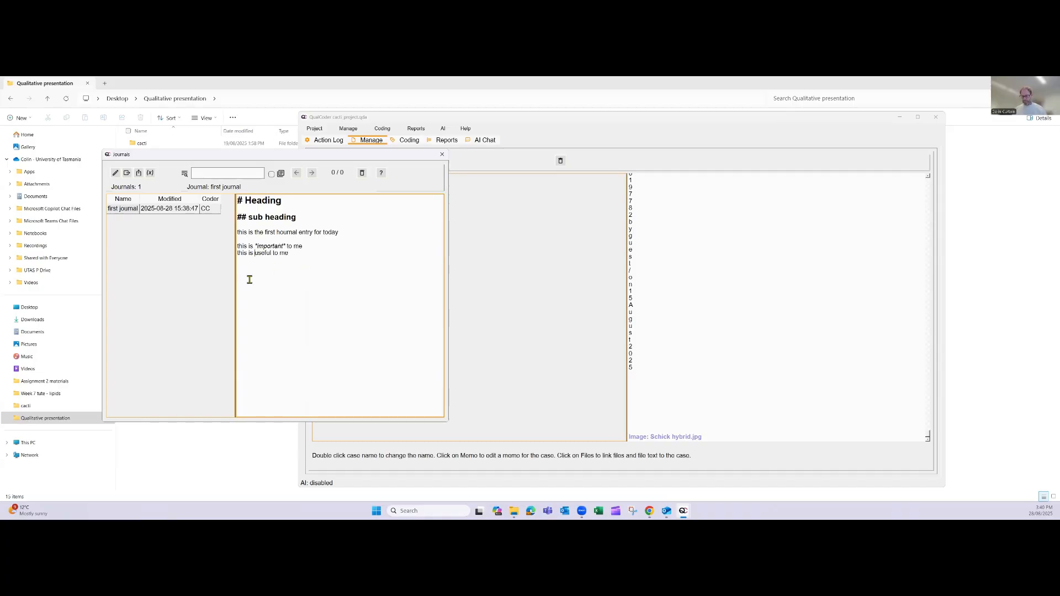
type("**")
key("Right")
key("Right")
key("Right")
key("Right")
key("Right")
key("Right")
type("**")
Search the journal text for "the" and go to the match
left_click(215, 172)
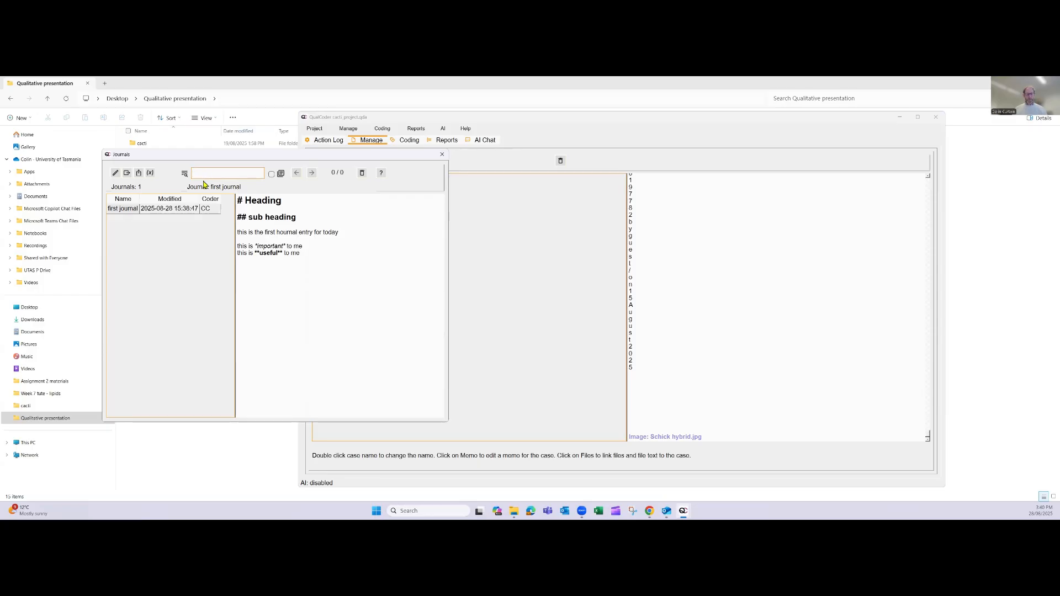
type("the")
left_click(312, 173)
Correct the misspelled word "hournal" to "journal" in the entry sentence
left_click(280, 233)
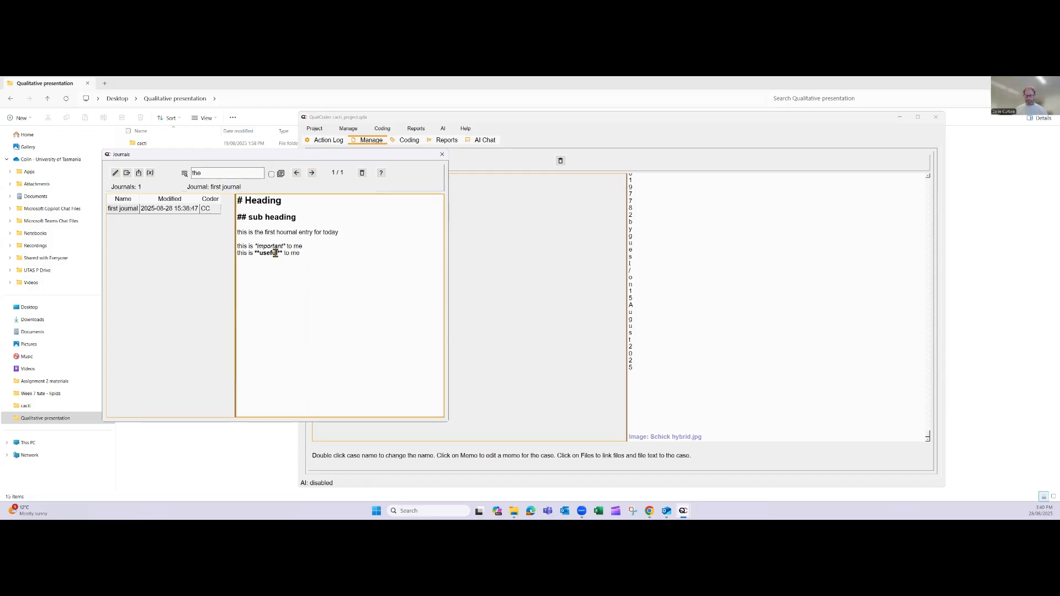
key("BackSpace")
type("j")
left_click(271, 175)
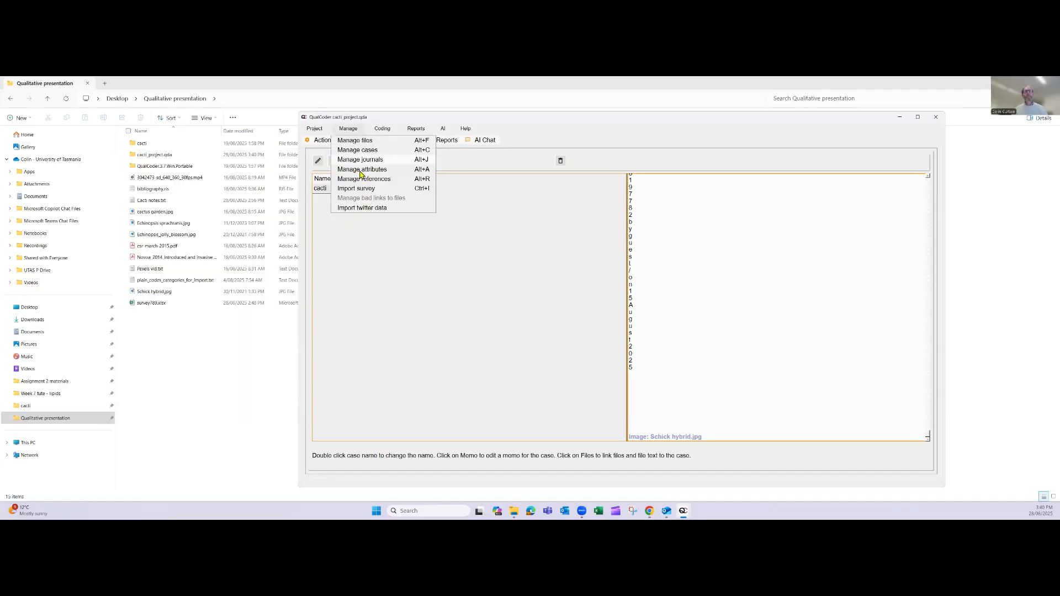
In the attributes manager, add a memo to the plant attribute and create a character attribute named test_attr assigned to cases
left_click(360, 170)
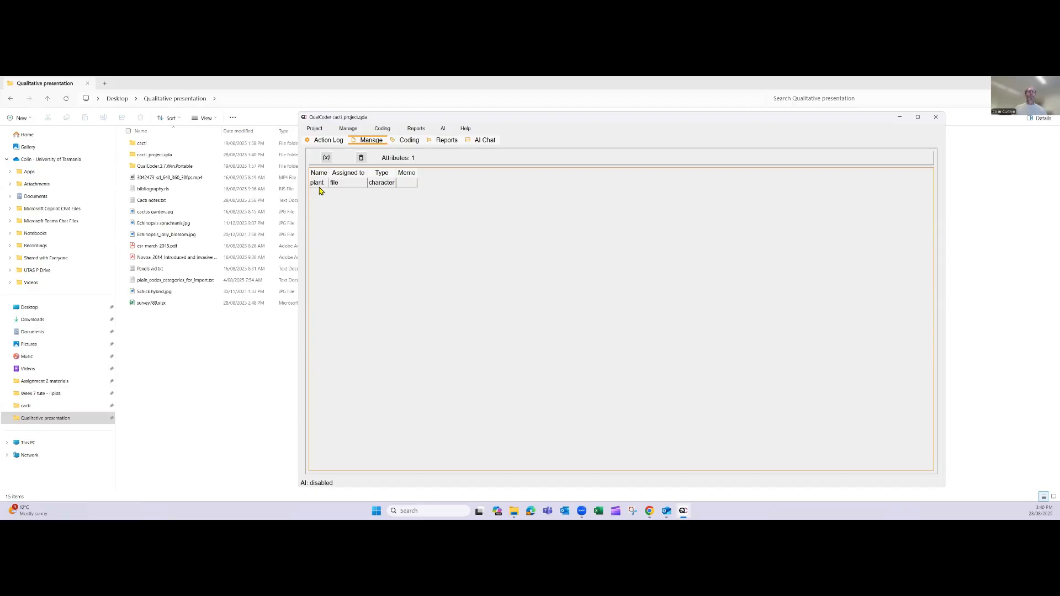
left_click(404, 183)
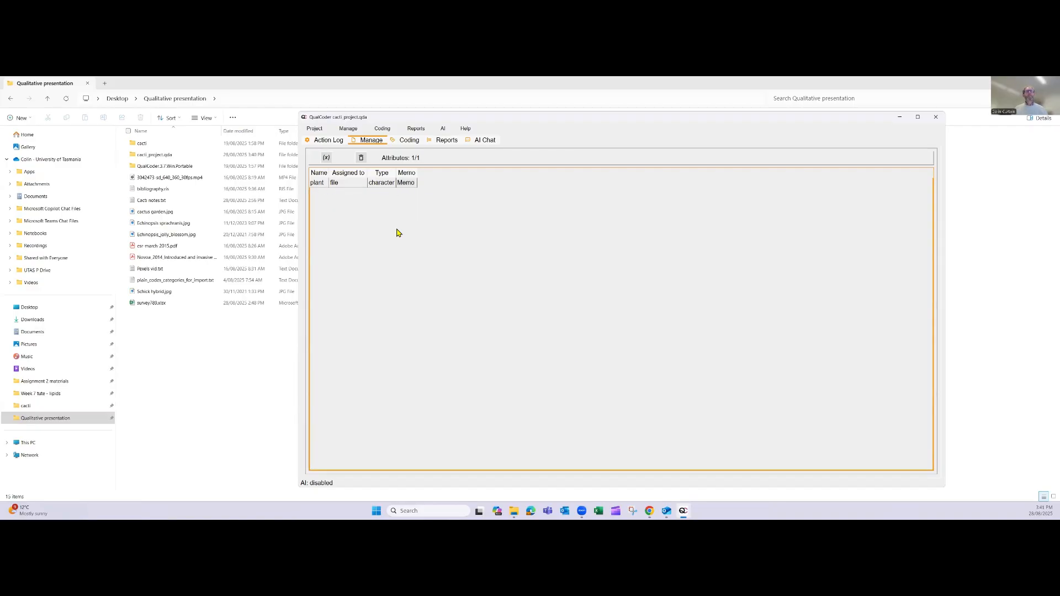
left_click(326, 160)
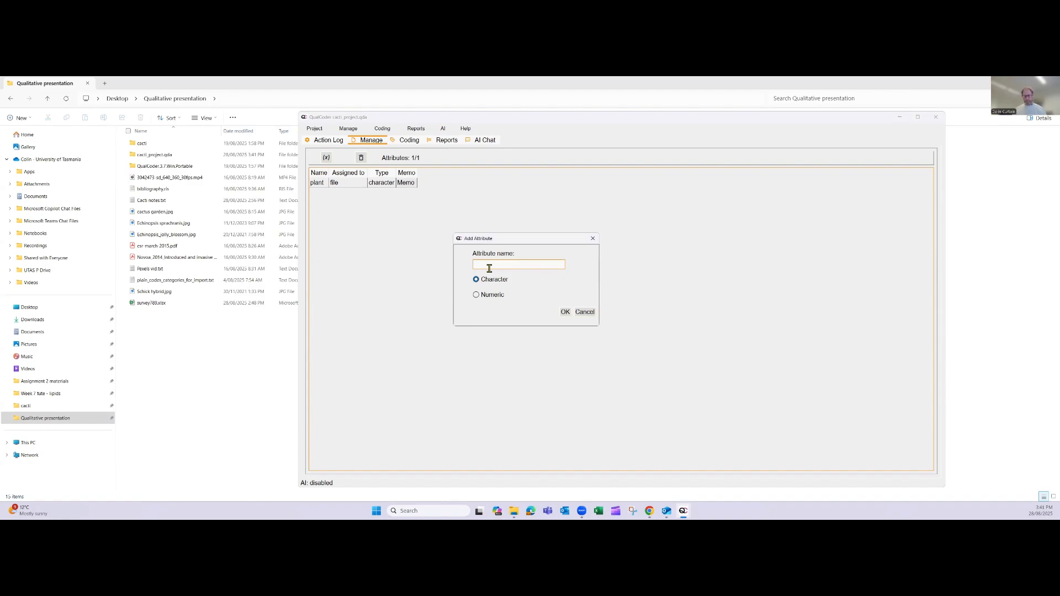
type("test attr")
left_click(566, 312)
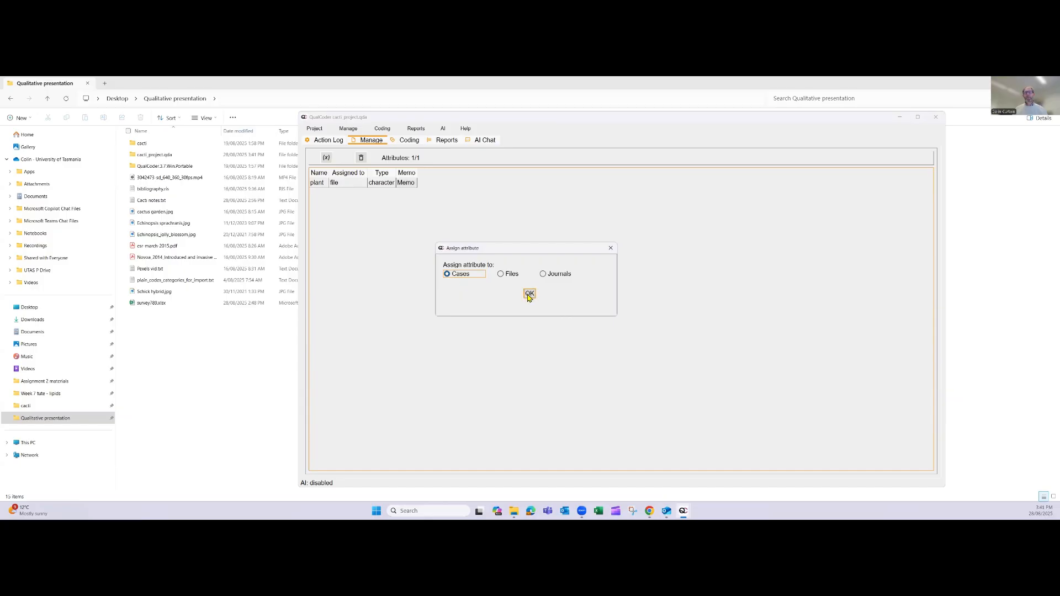
left_click(529, 294)
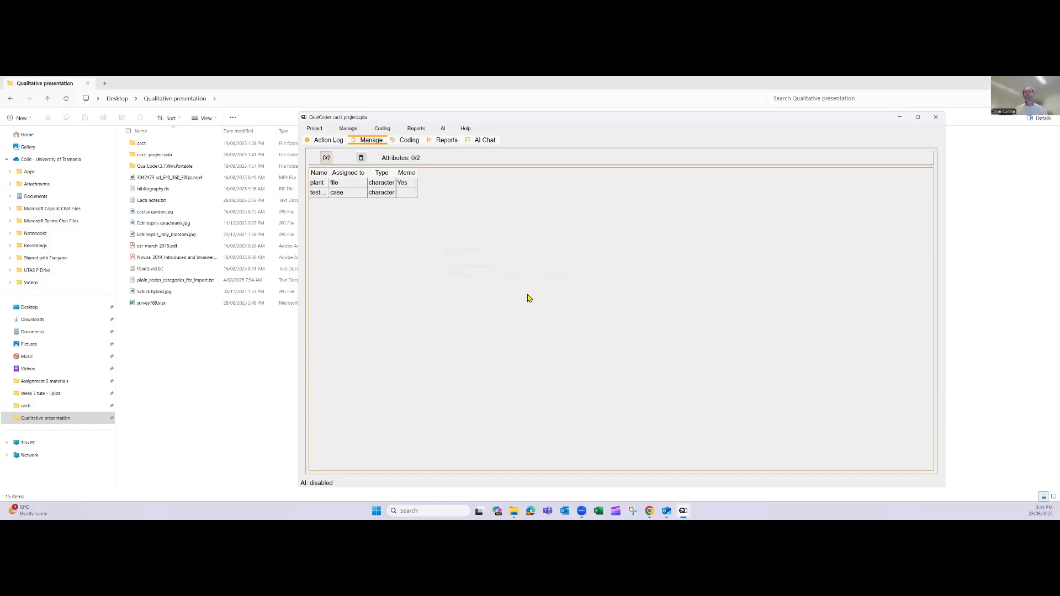
left_click(348, 128)
left_click(353, 158)
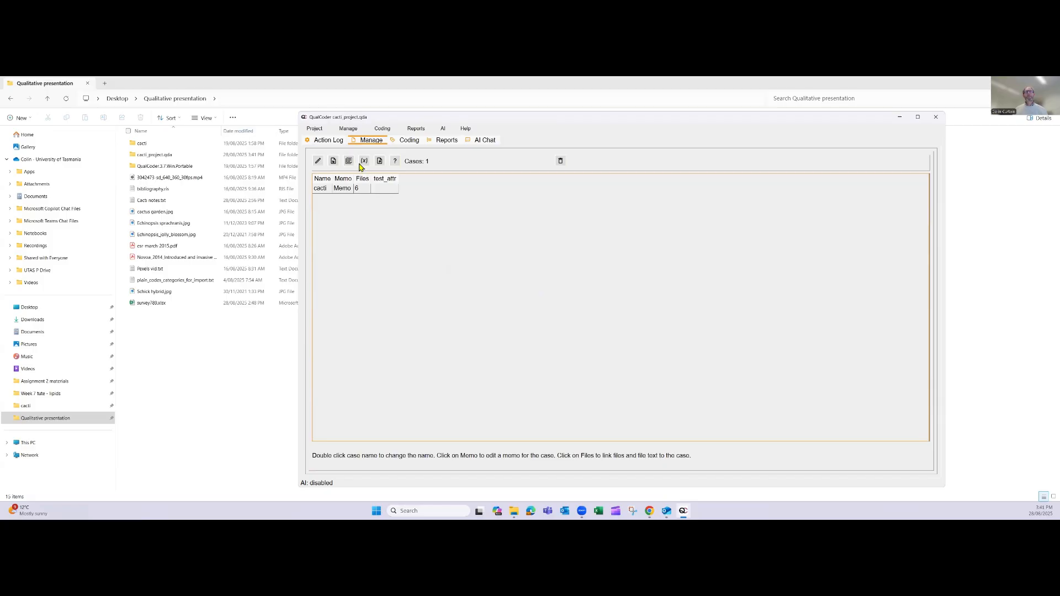
Import the references from bibliography.ris and link esr-march-2015.pdf and the Novoa_2014 cactus PDF to their matching references
left_click(349, 130)
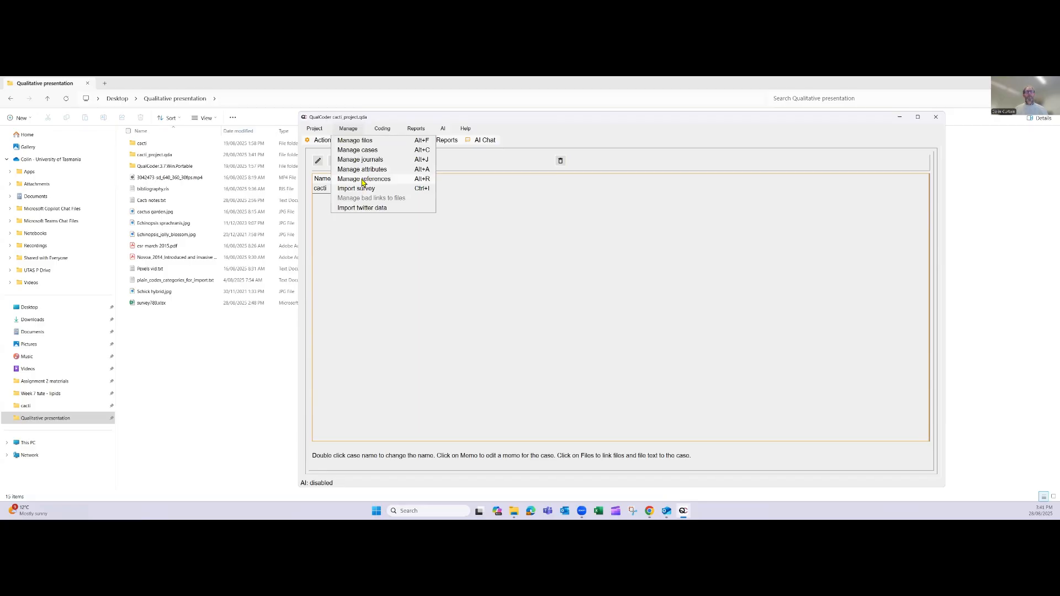
left_click(363, 179)
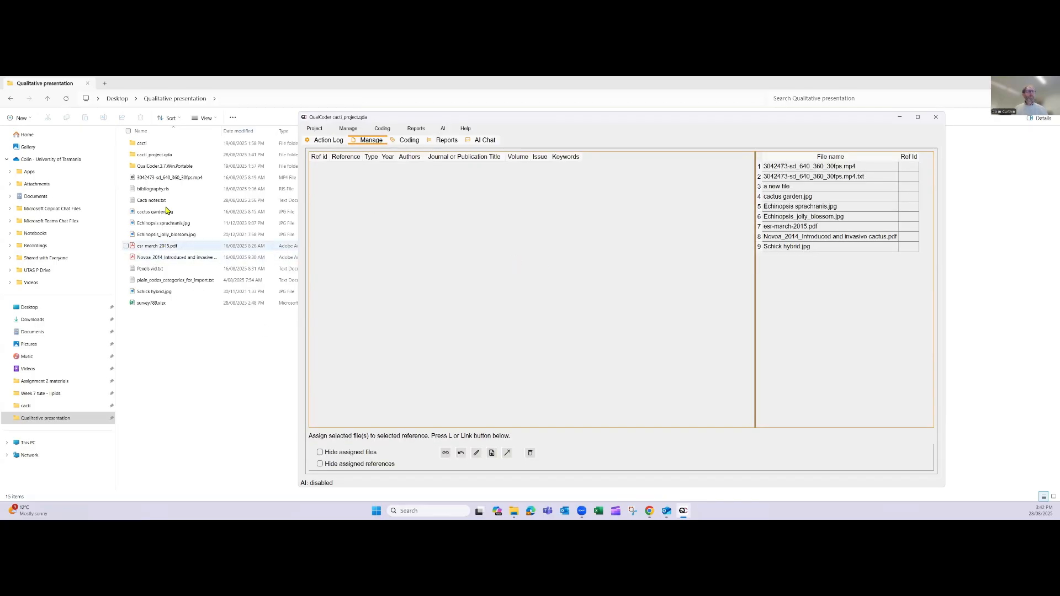
left_click(166, 178)
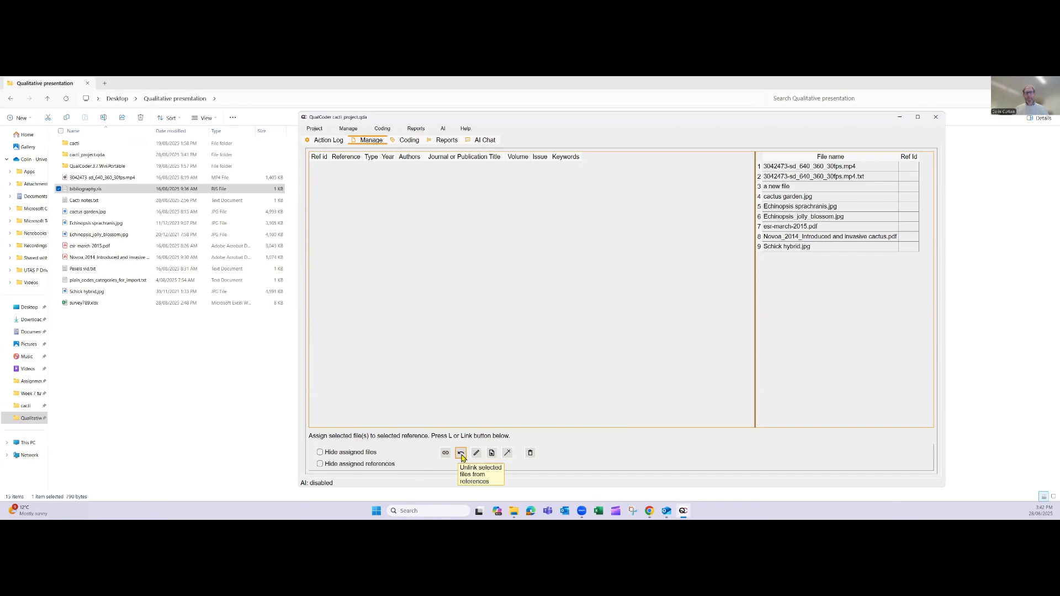
left_click(492, 454)
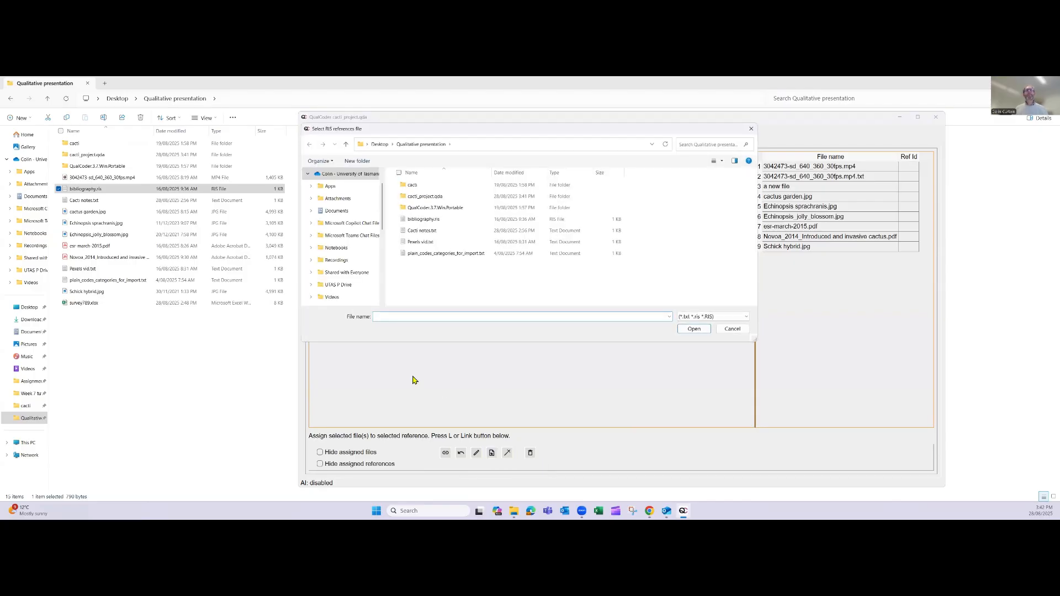
left_click(442, 220)
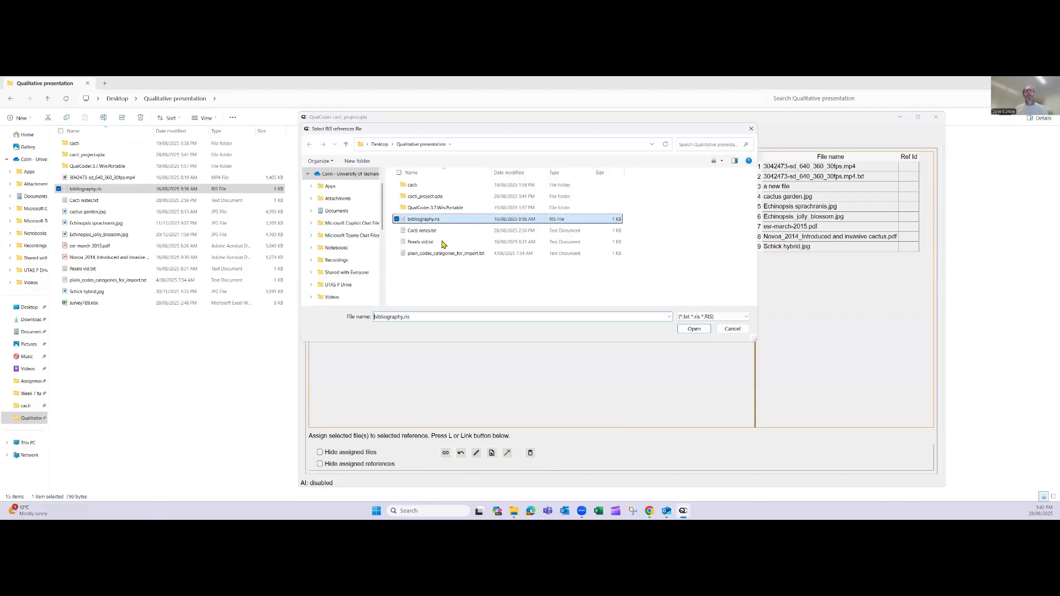
left_click(692, 331)
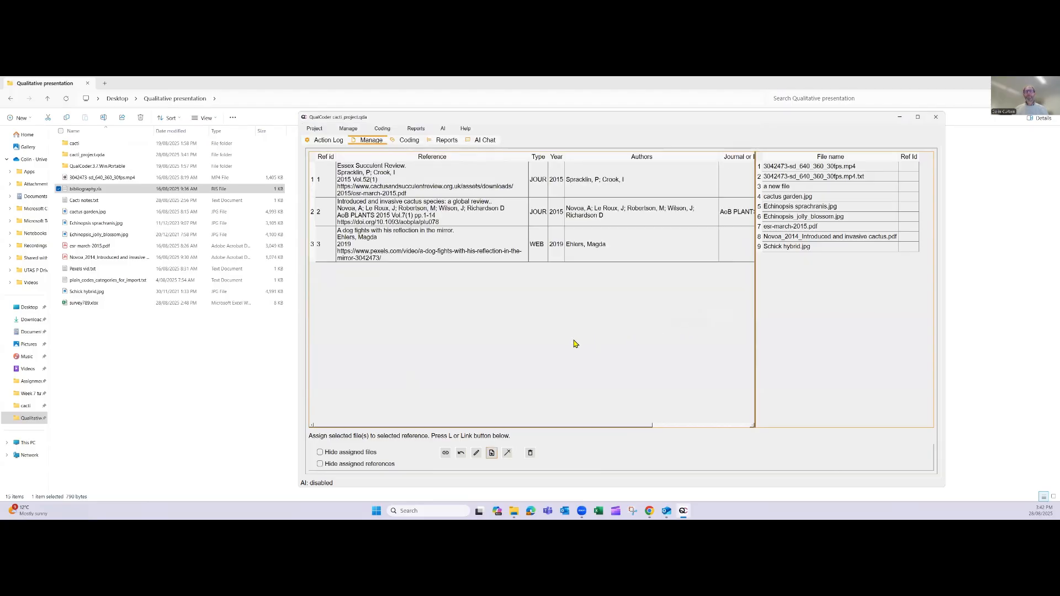
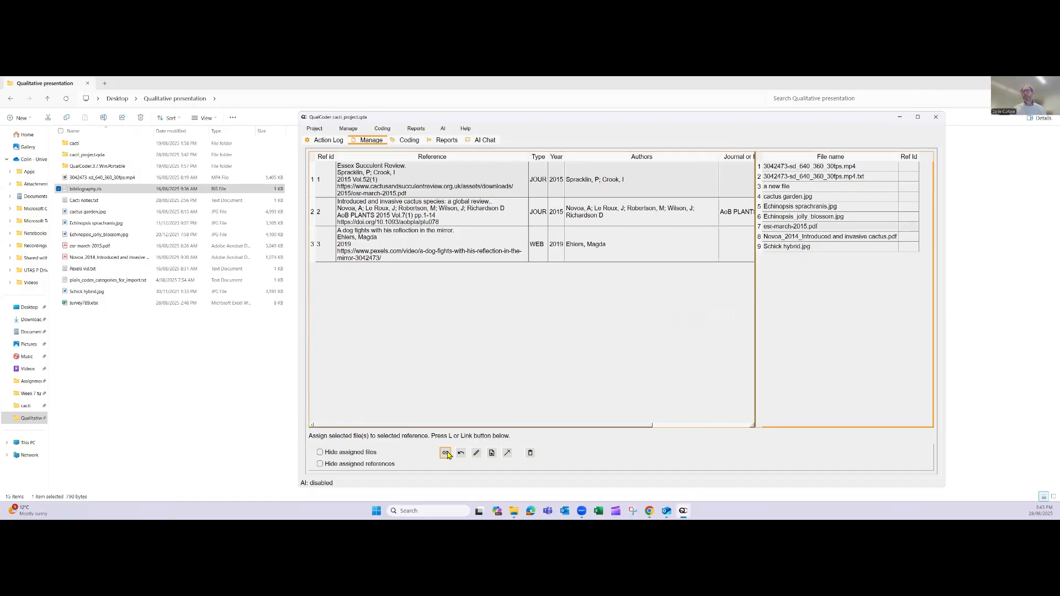
left_click(446, 452)
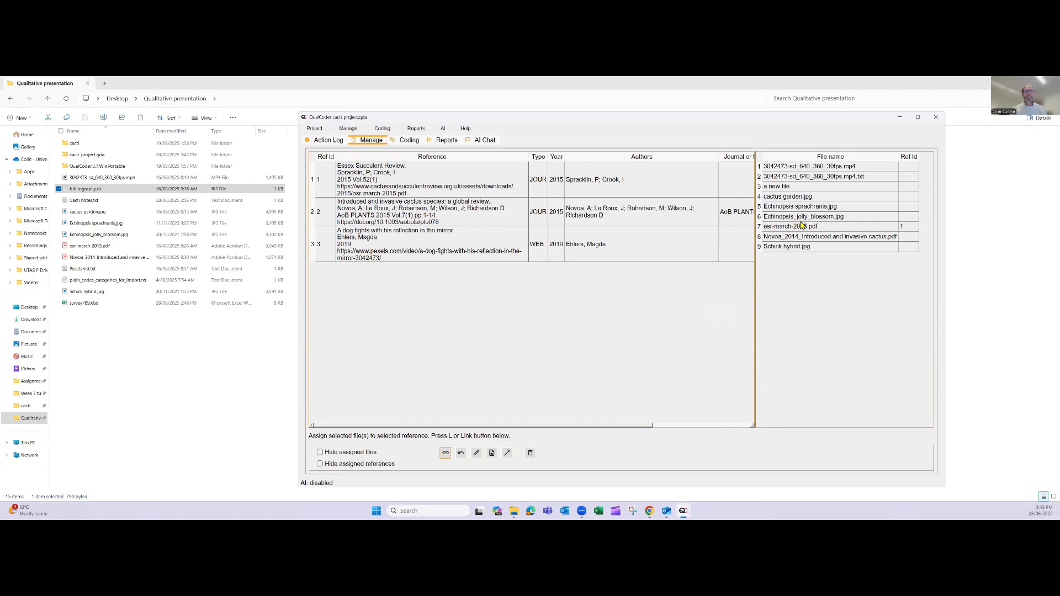
Load survey789.xlsx for survey import and widen the Gender, Occupation and freetext columns in the import preview
left_click(349, 129)
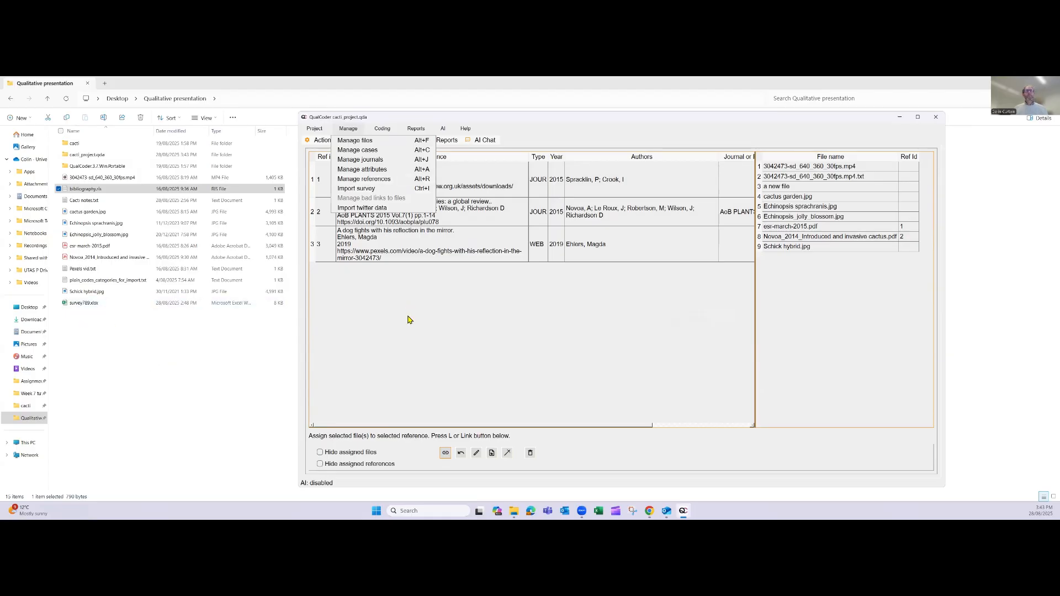
left_click(371, 190)
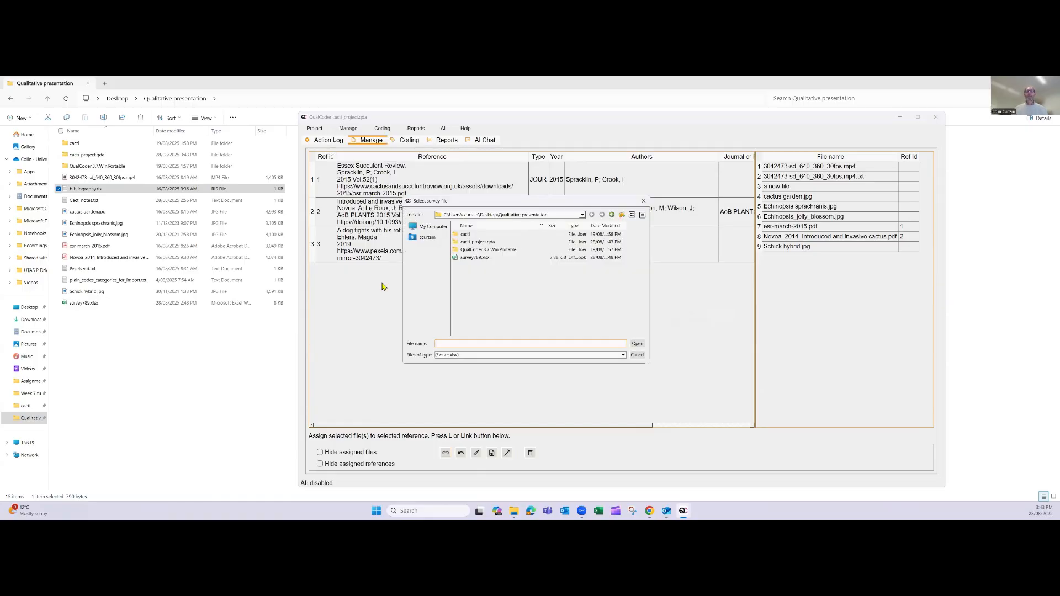
left_click(475, 258)
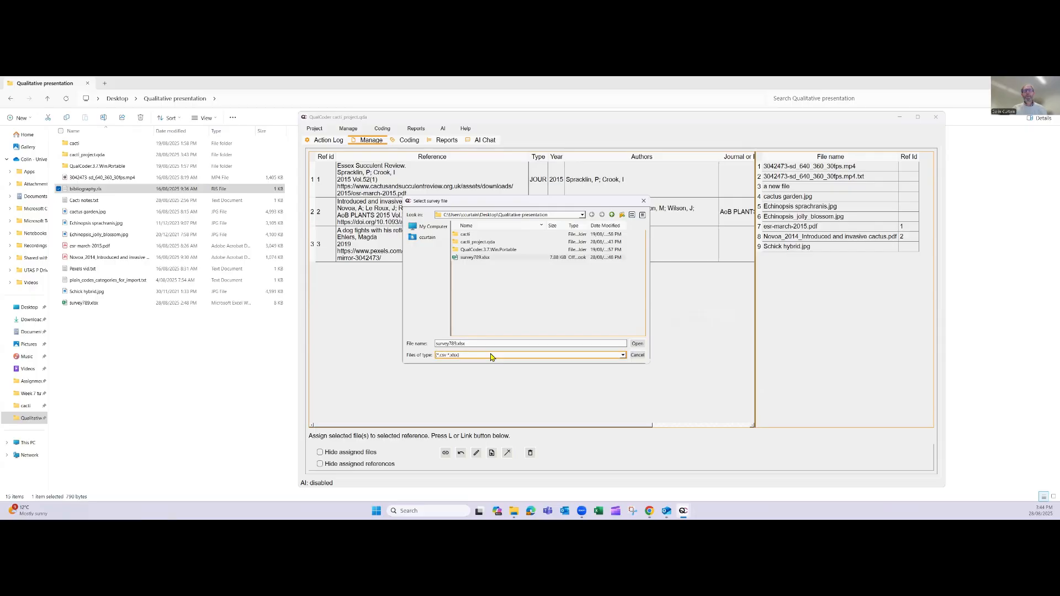
left_click(636, 345)
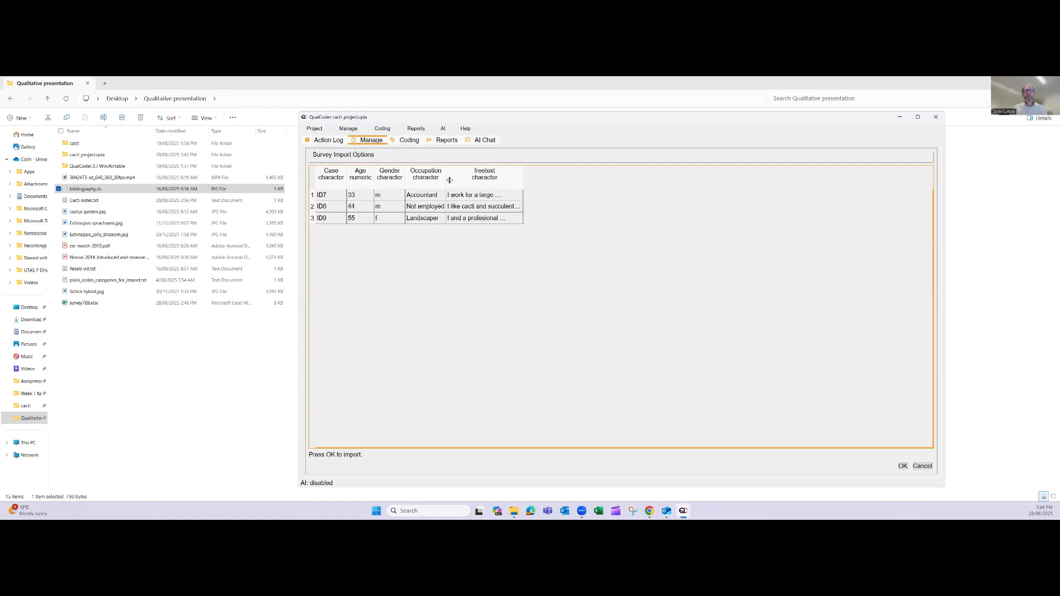
left_click_drag(446, 179, 499, 179)
left_click_drag(405, 177, 433, 178)
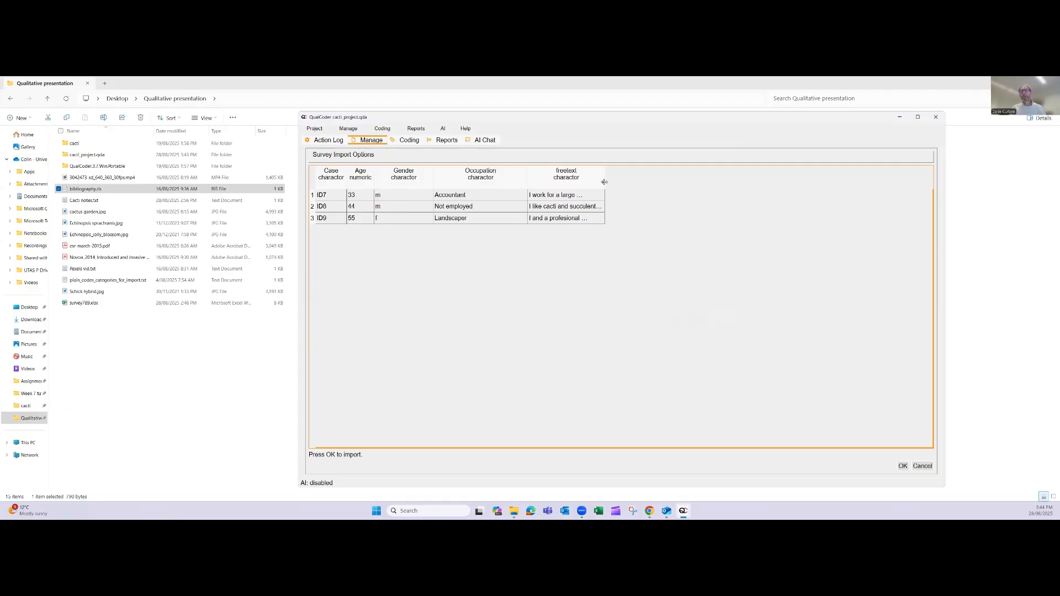
left_click_drag(604, 182, 657, 176)
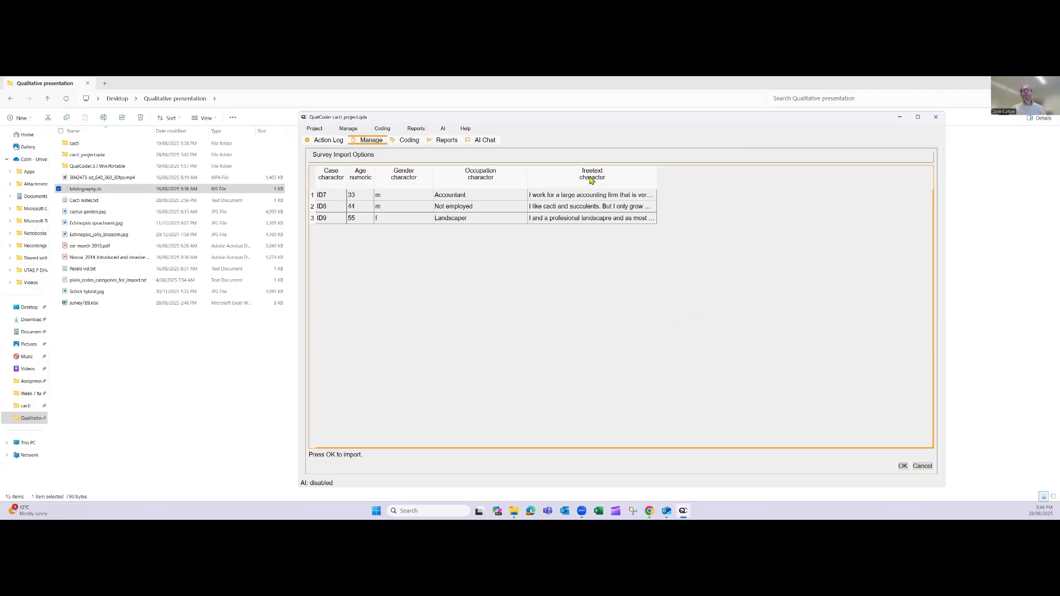
Change the survey's freetext column from character to qualitative and import the survey
mouse_move(590, 180)
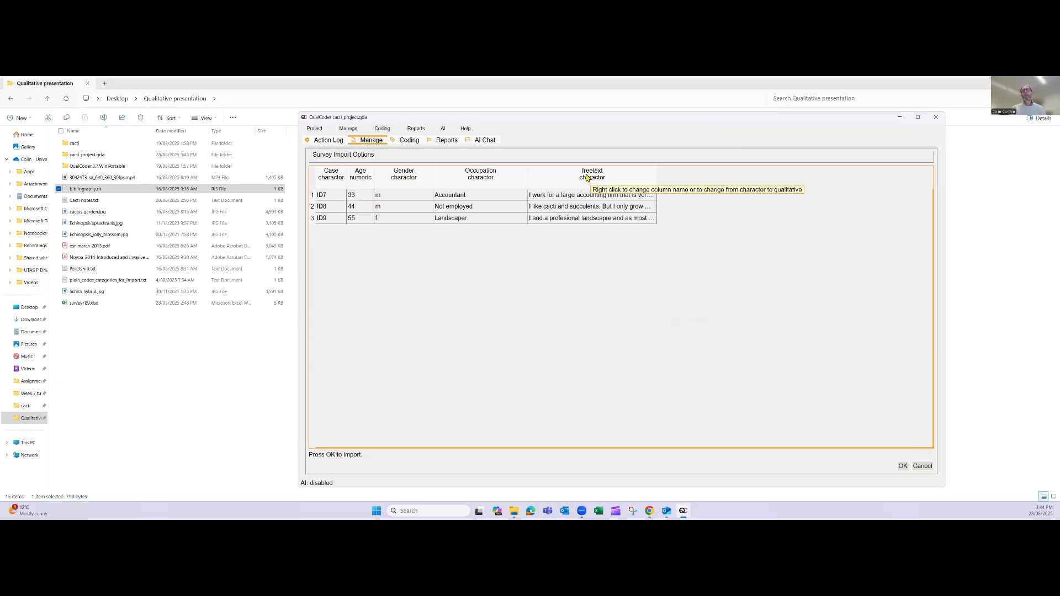
right_click(587, 178)
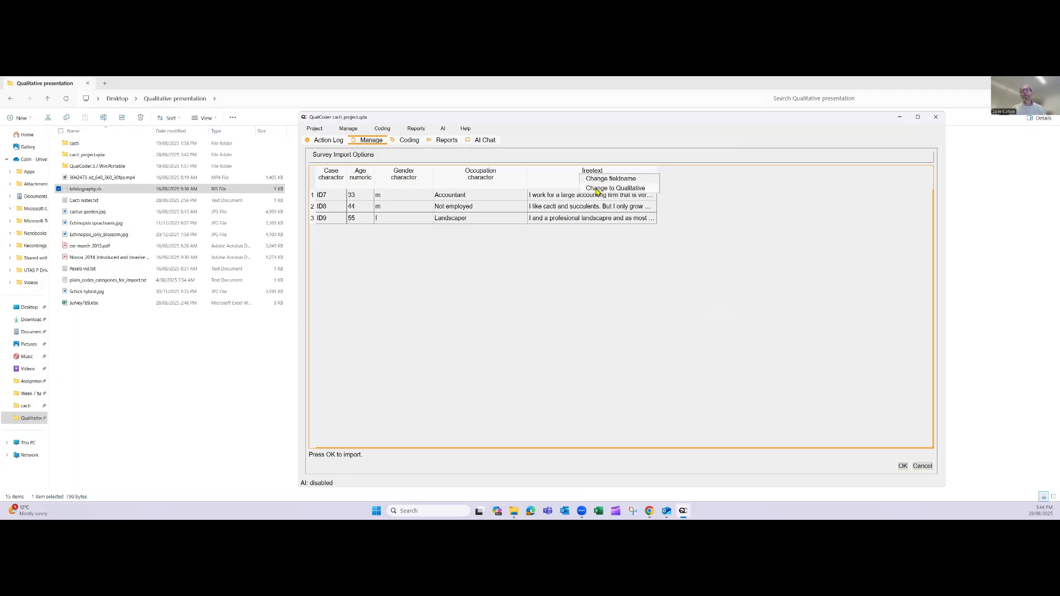
left_click(597, 189)
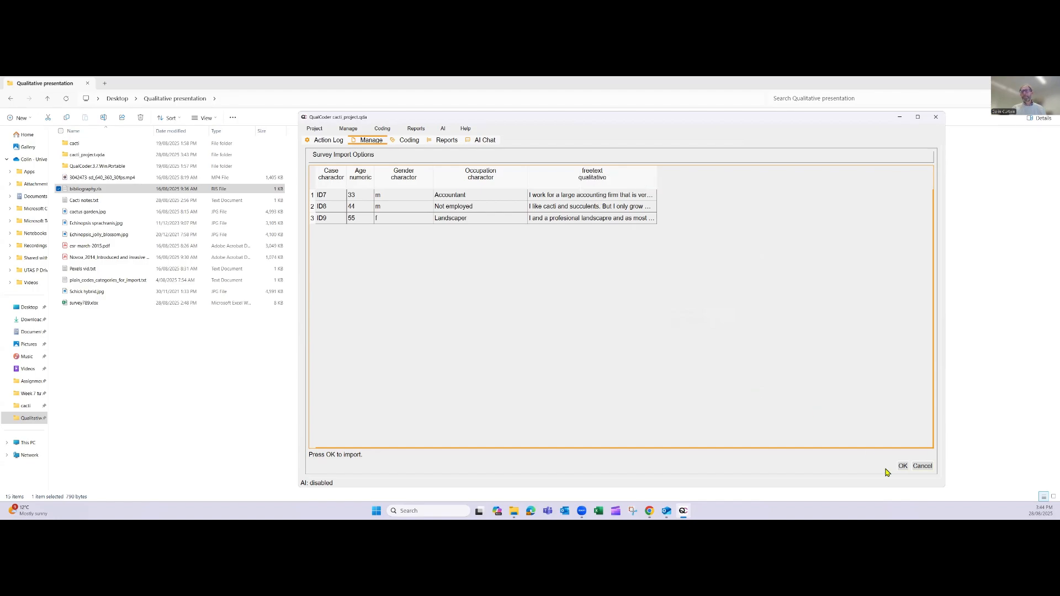
left_click(902, 467)
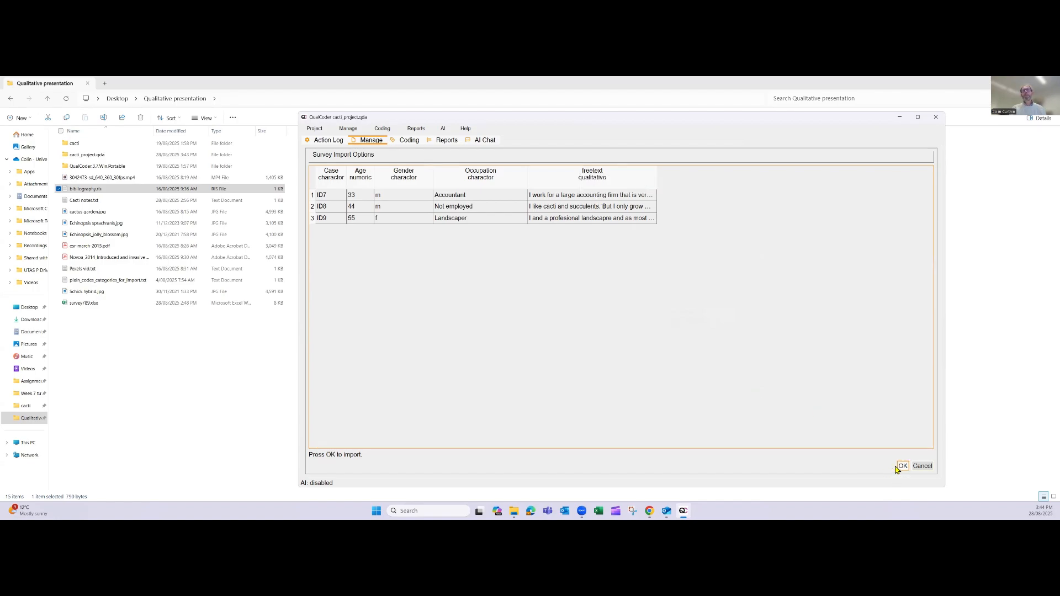
left_click(544, 293)
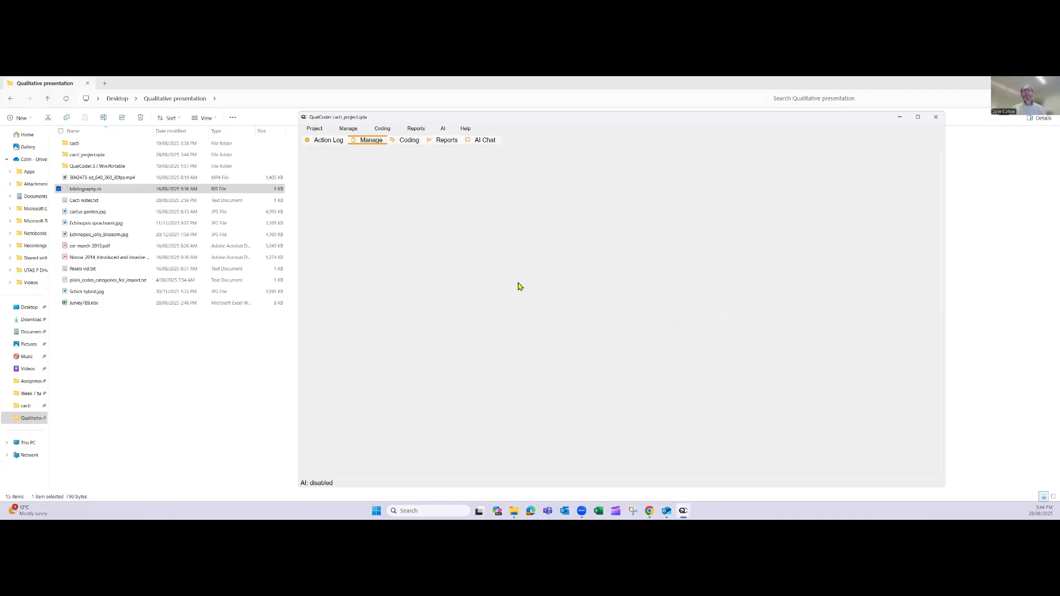
Review the imported survey cases in the case manager and read the ID7_freetext file in the file manager
left_click(351, 131)
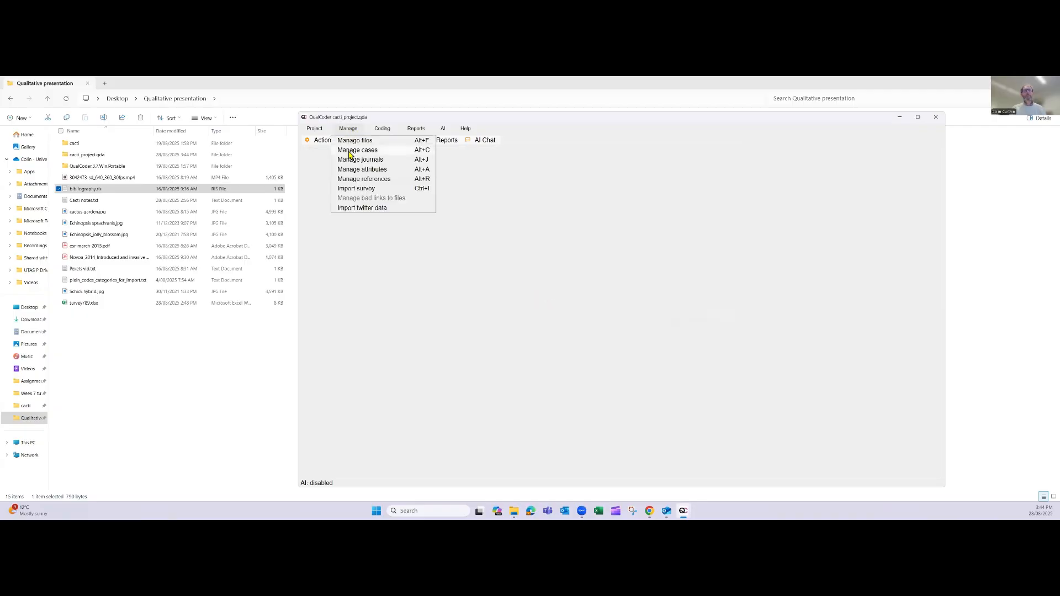
left_click(351, 157)
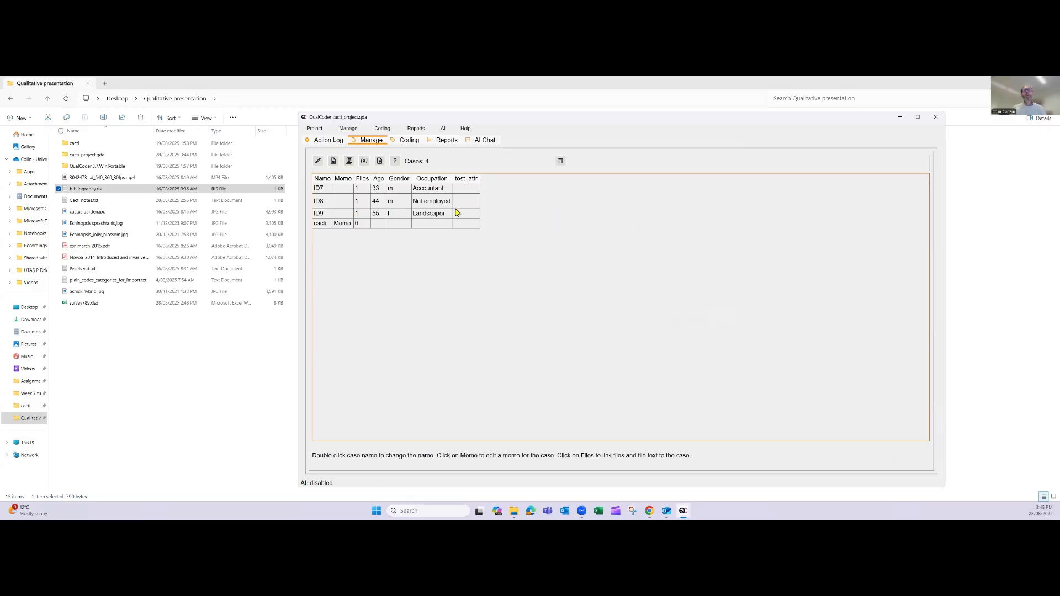
left_click(350, 130)
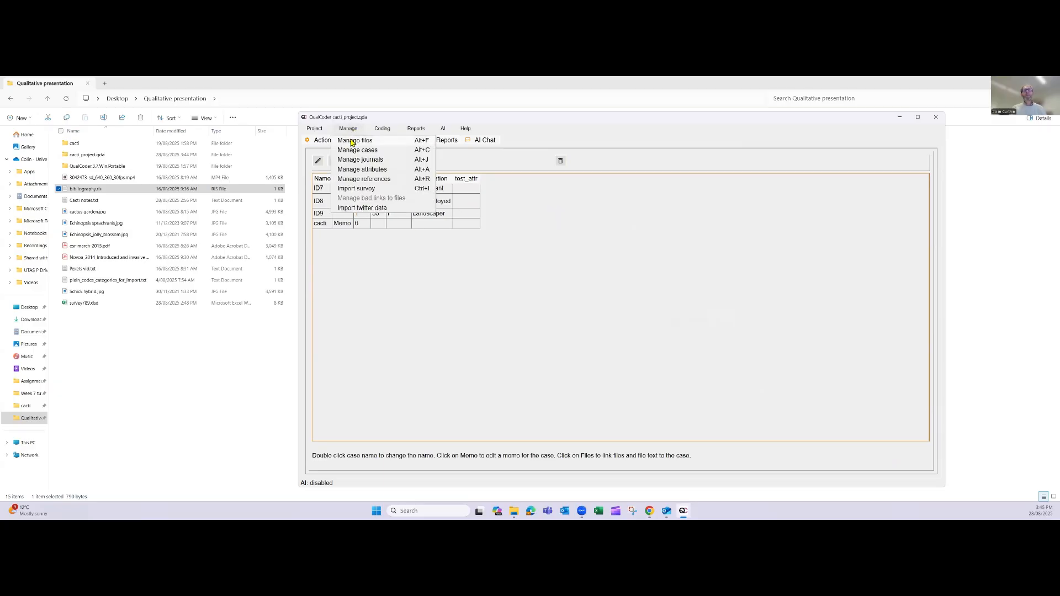
left_click(352, 141)
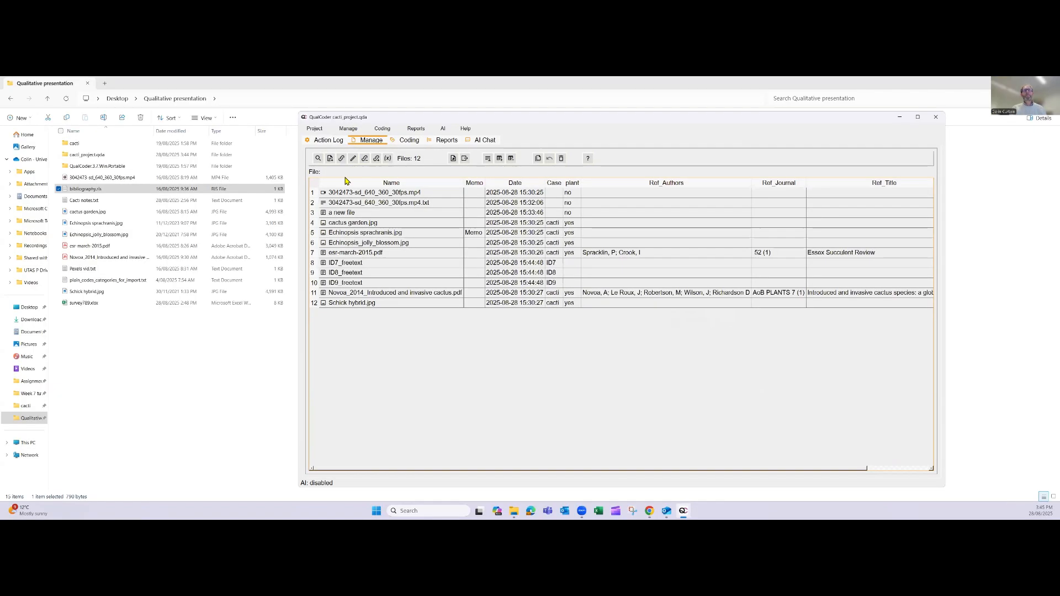
left_click(353, 265)
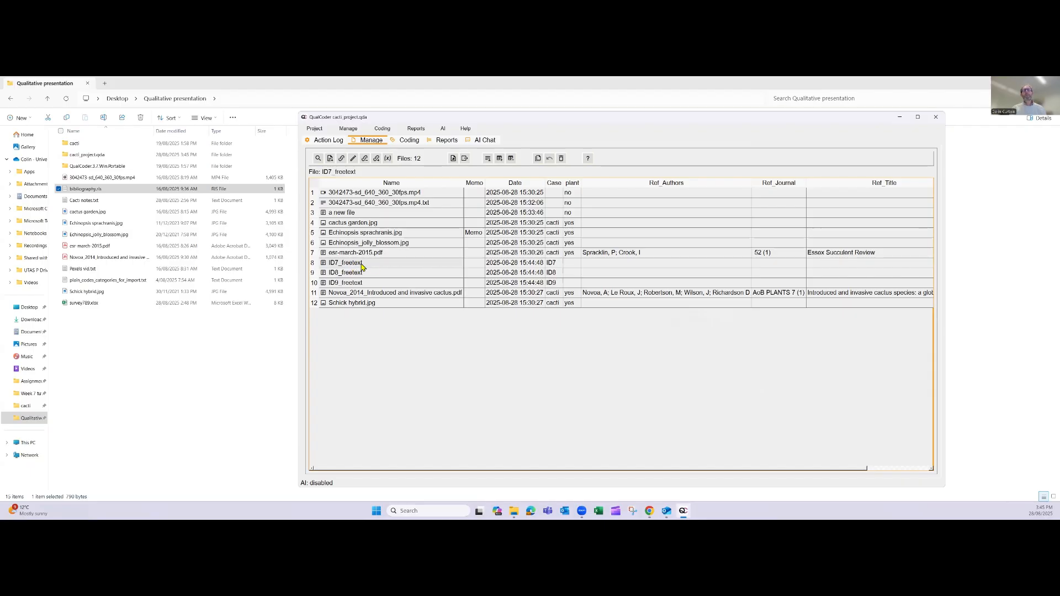
double_click(347, 265)
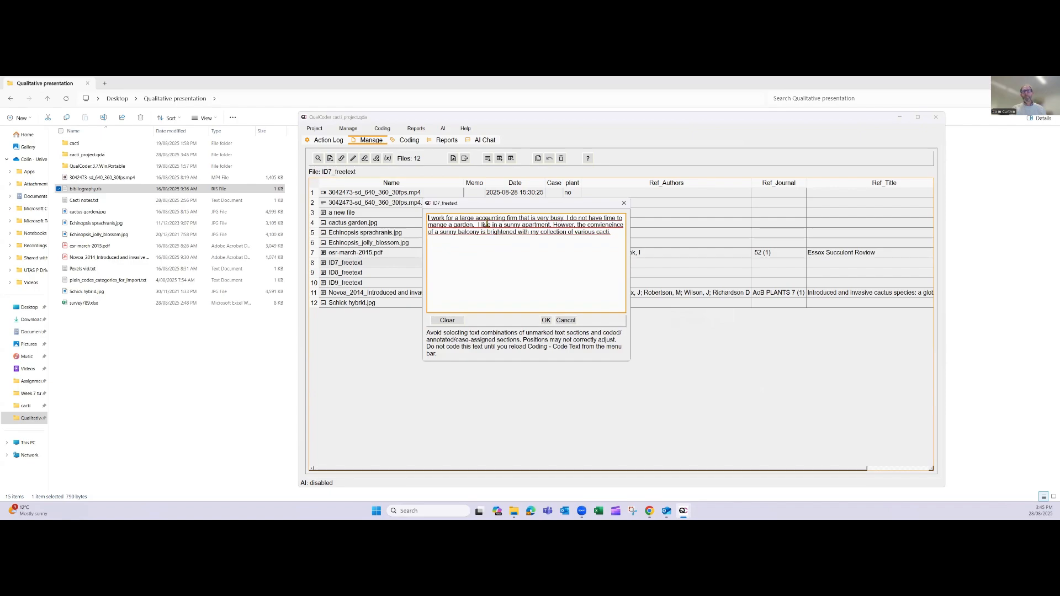
left_click(624, 203)
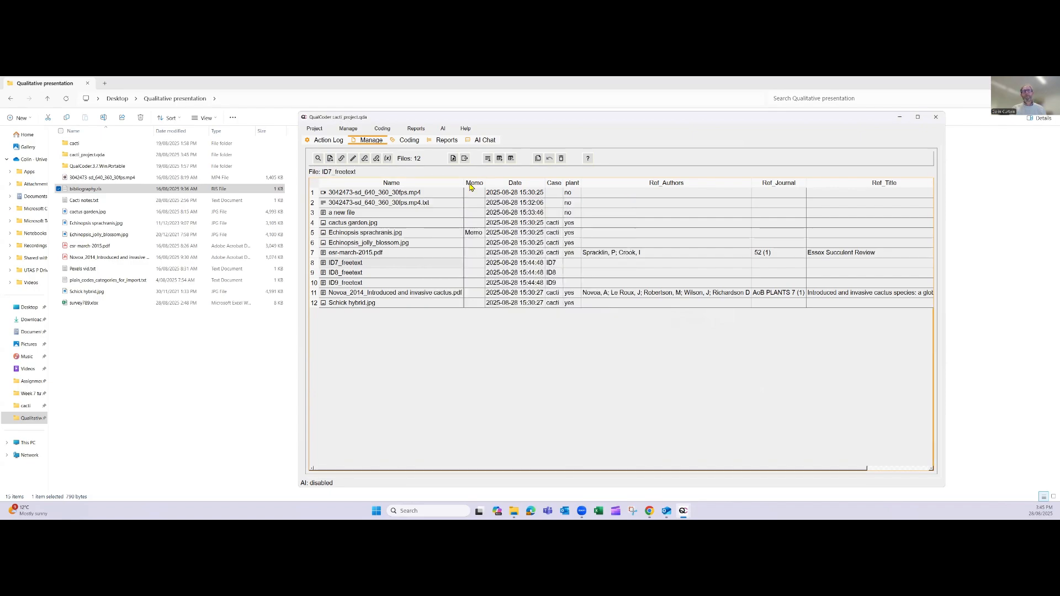
Open the text coding workspace, narrow the document and code pane, and enlarge the documents list to show all files
left_click(348, 129)
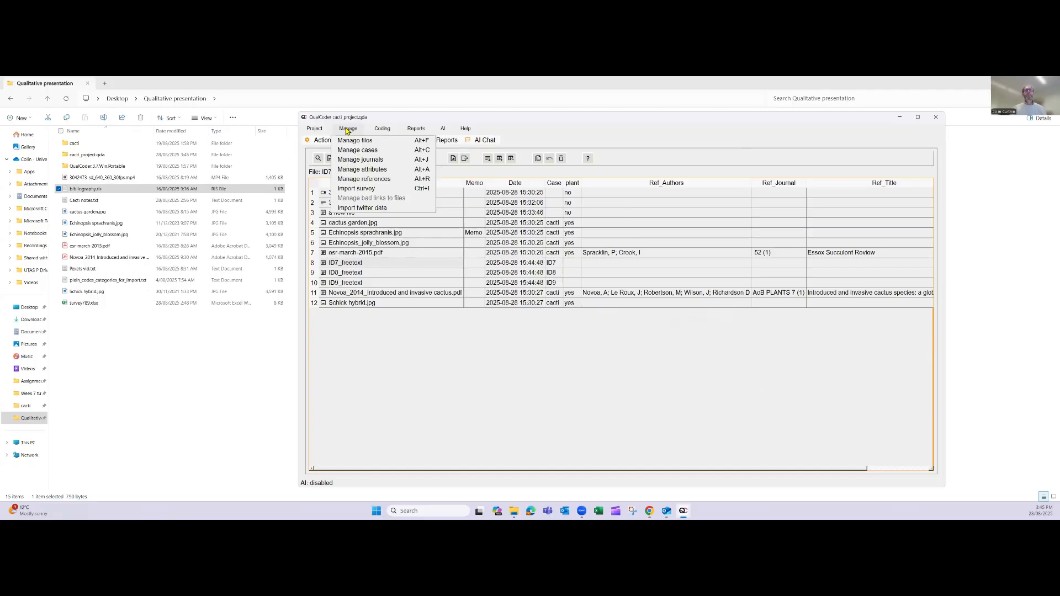
mouse_move(375, 129)
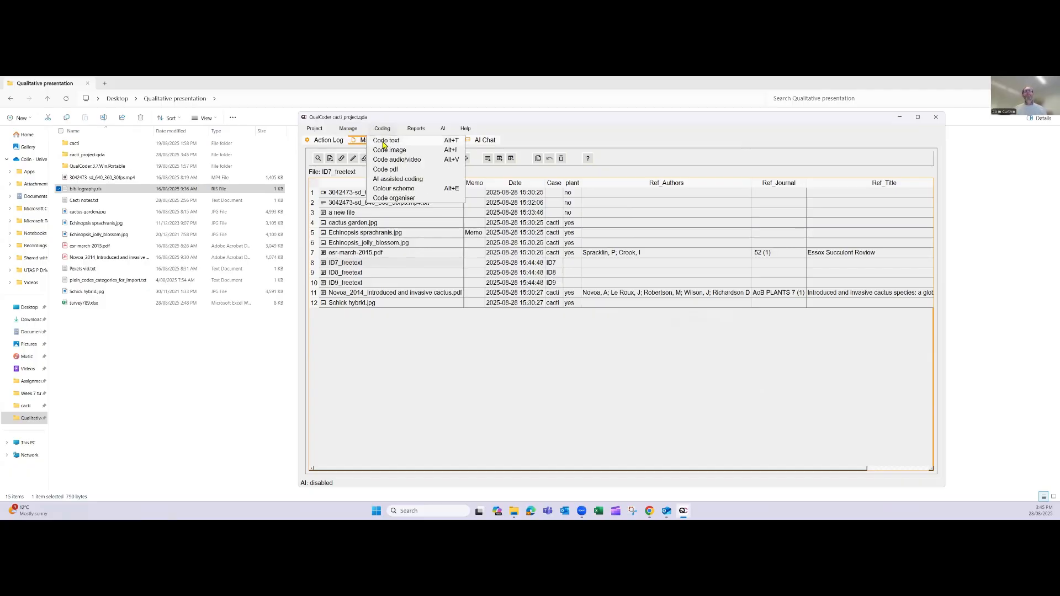
left_click(386, 141)
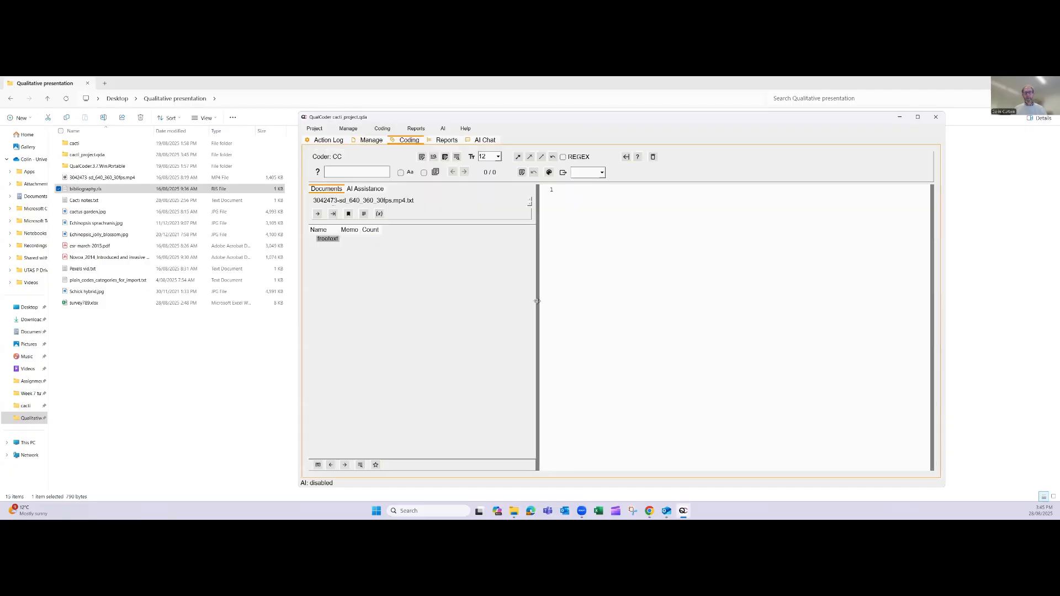
left_click_drag(538, 301, 477, 300)
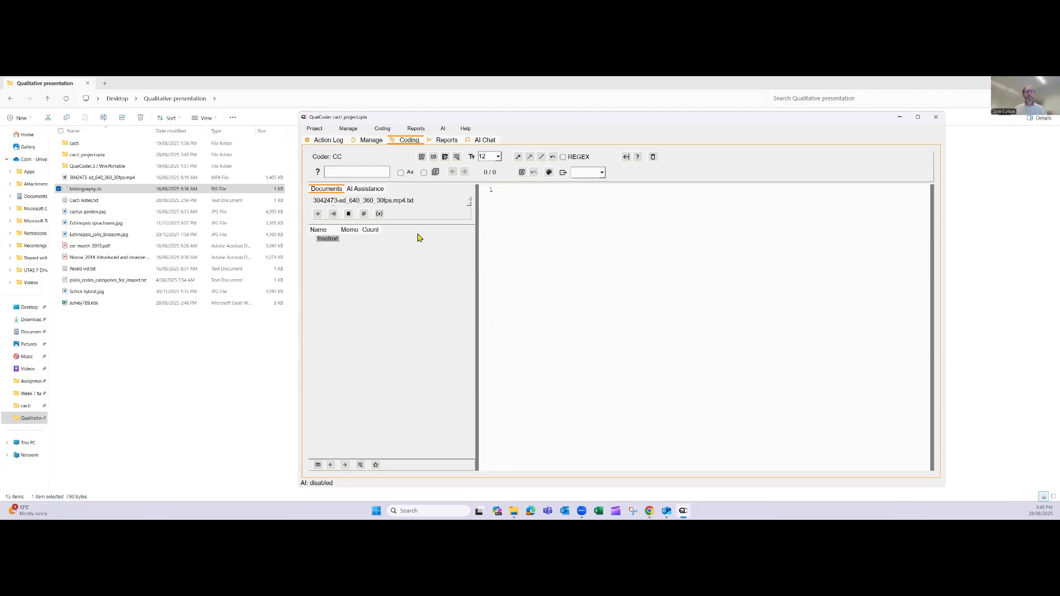
left_click_drag(407, 223, 390, 283)
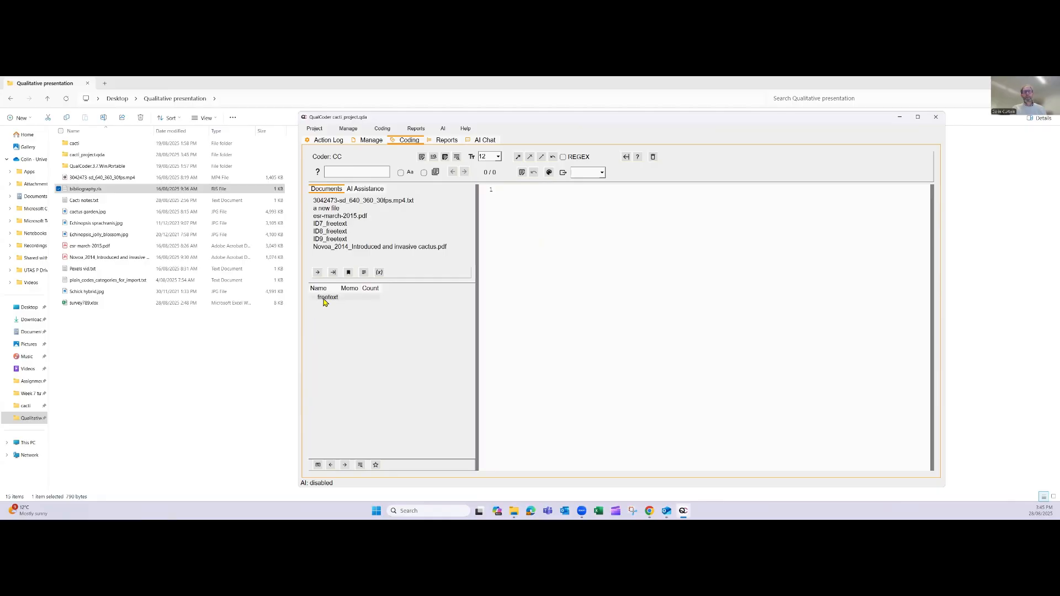
View the coded text of ID7_freetext, ID8_freetext and ID9_freetext
left_click(326, 227)
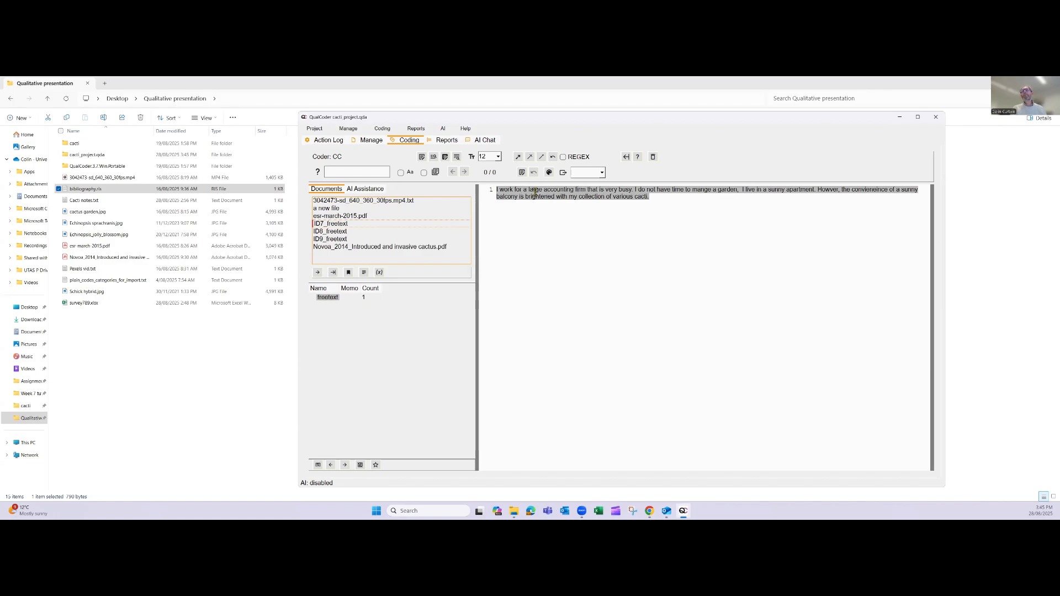
left_click(322, 234)
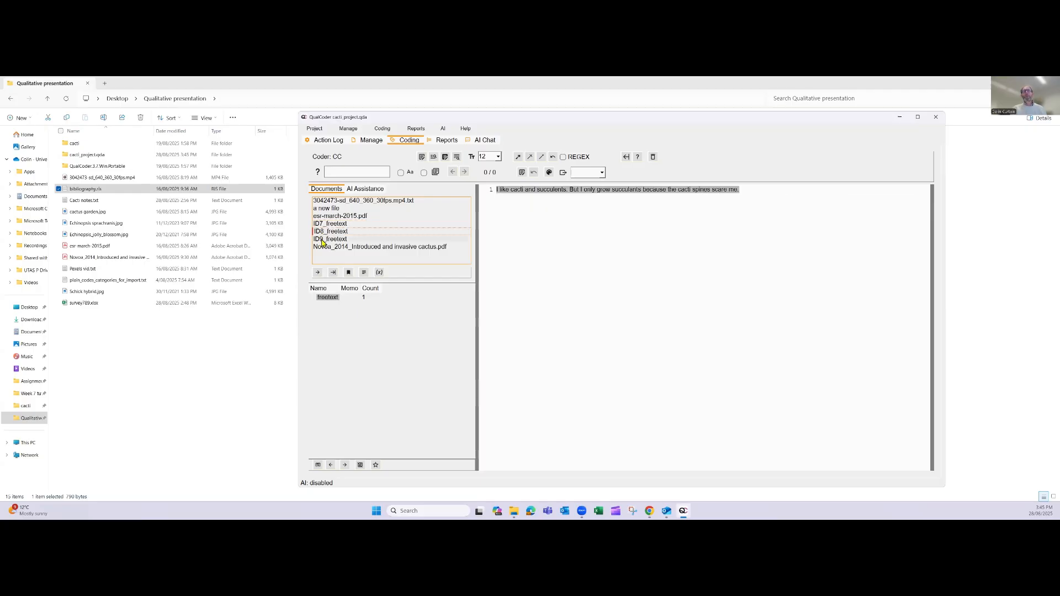
left_click(323, 240)
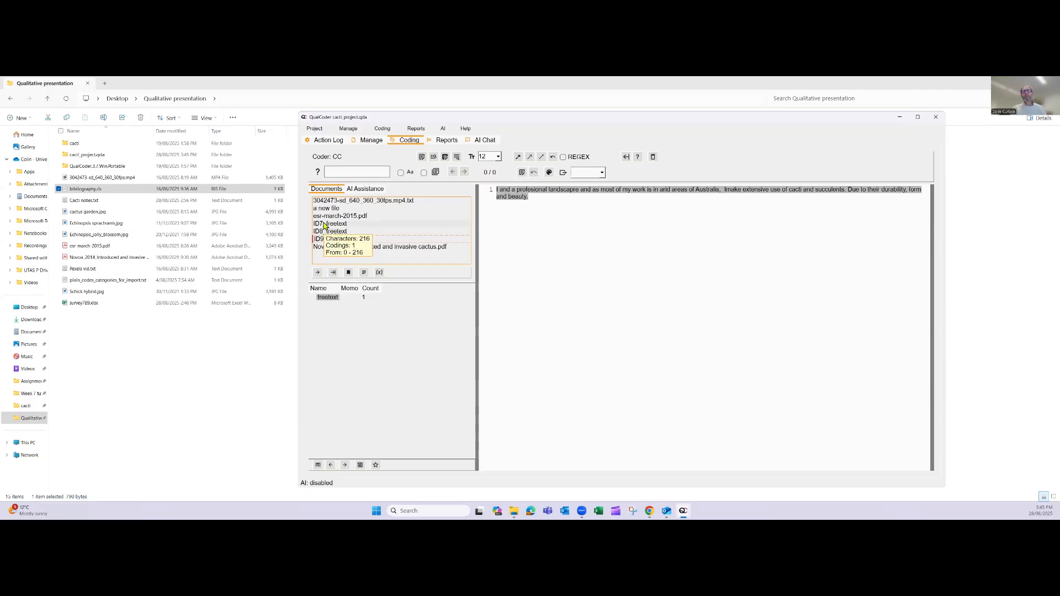
mouse_move(524, 197)
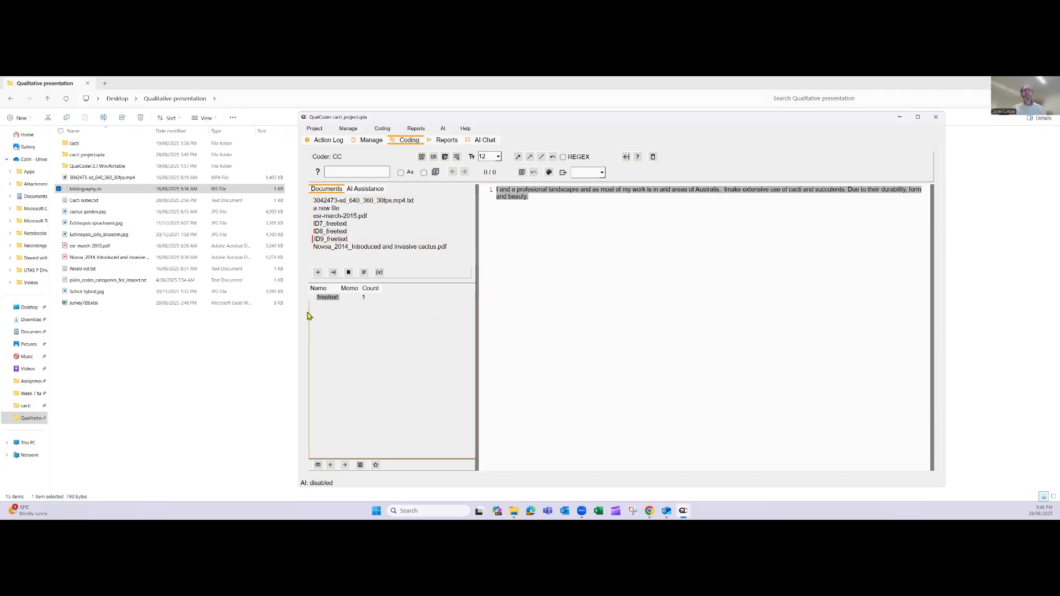
Delete the freetext code from the code tree and confirm the deletion
left_click(340, 330)
right_click(329, 289)
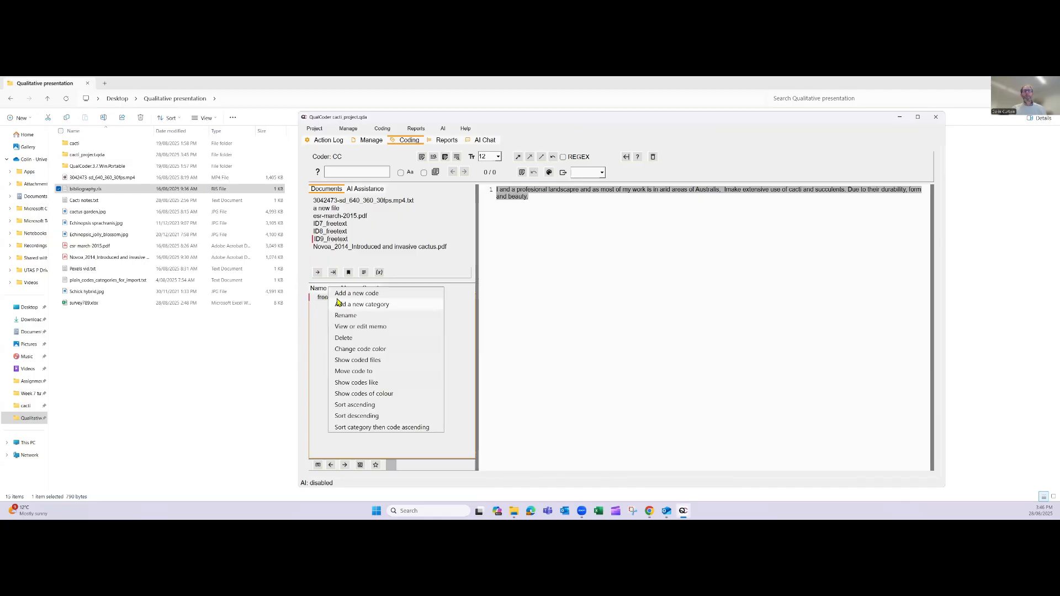
left_click(345, 340)
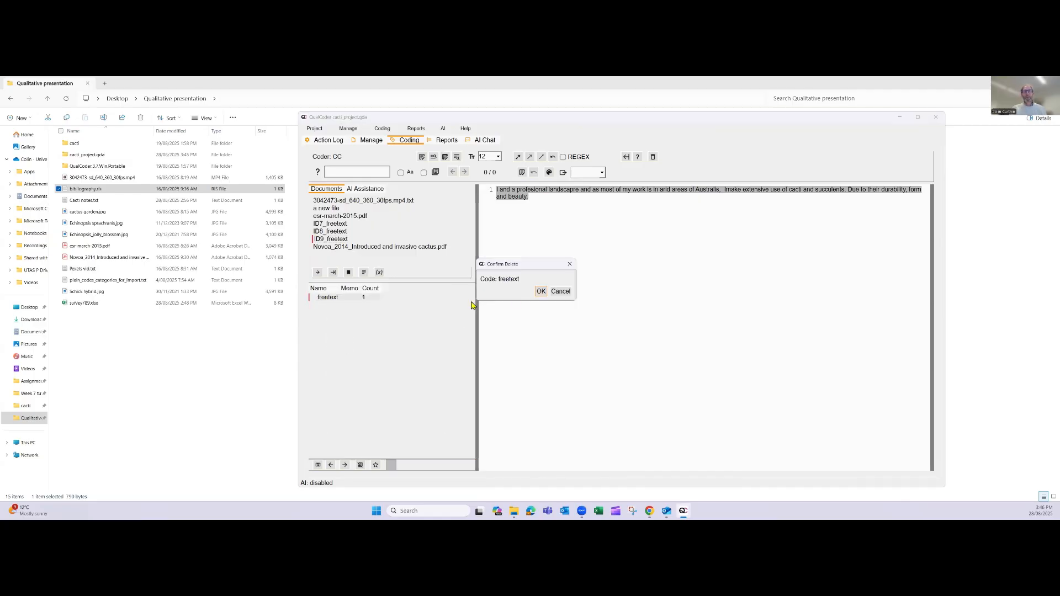
left_click(536, 292)
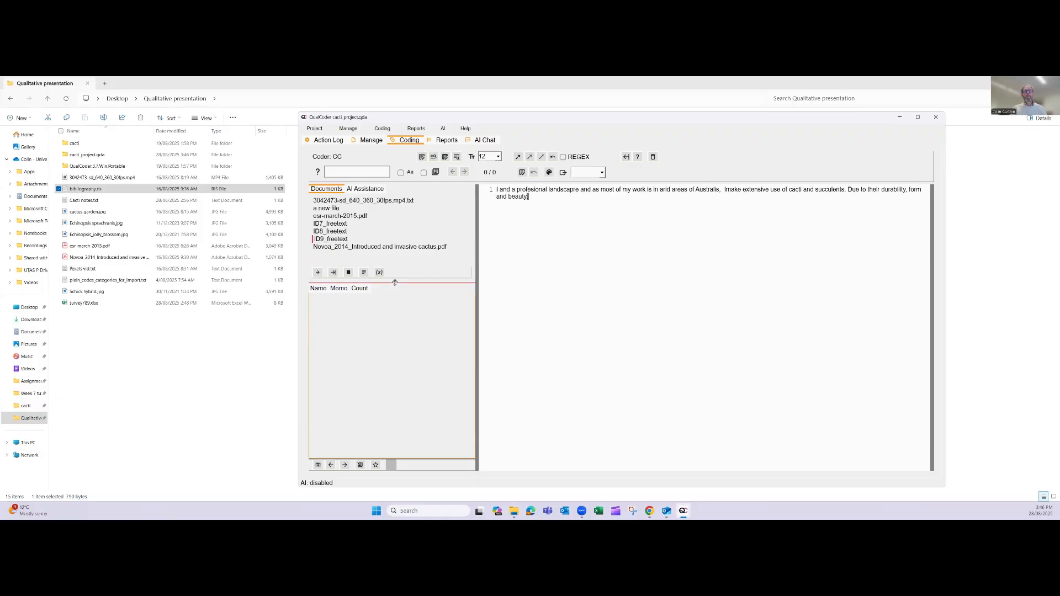
Open ID7_freetext for coding and add a new code named "Likes cacti"
left_click_drag(391, 280, 387, 305)
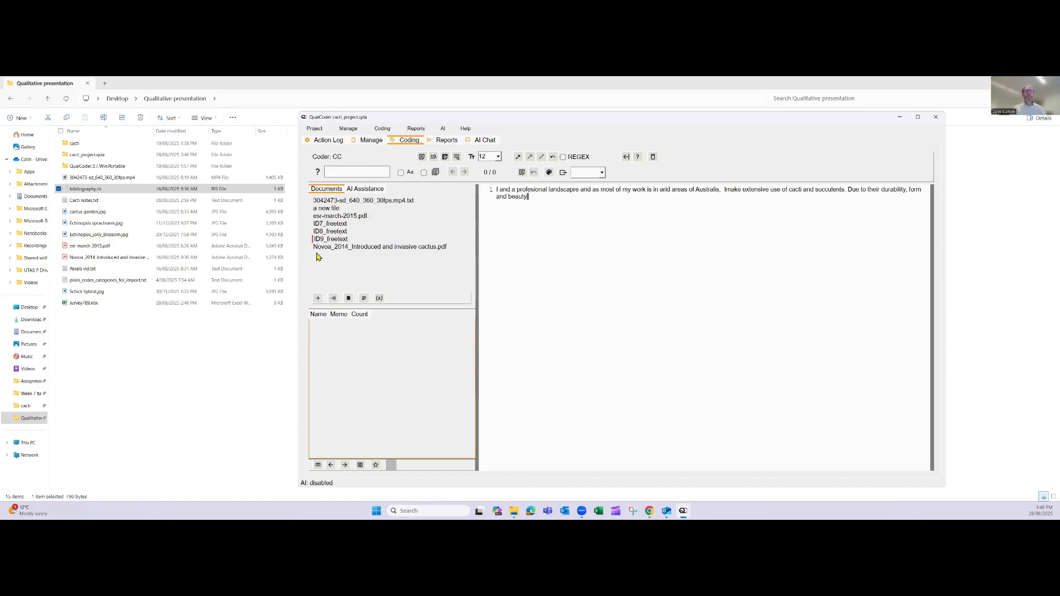
left_click(328, 224)
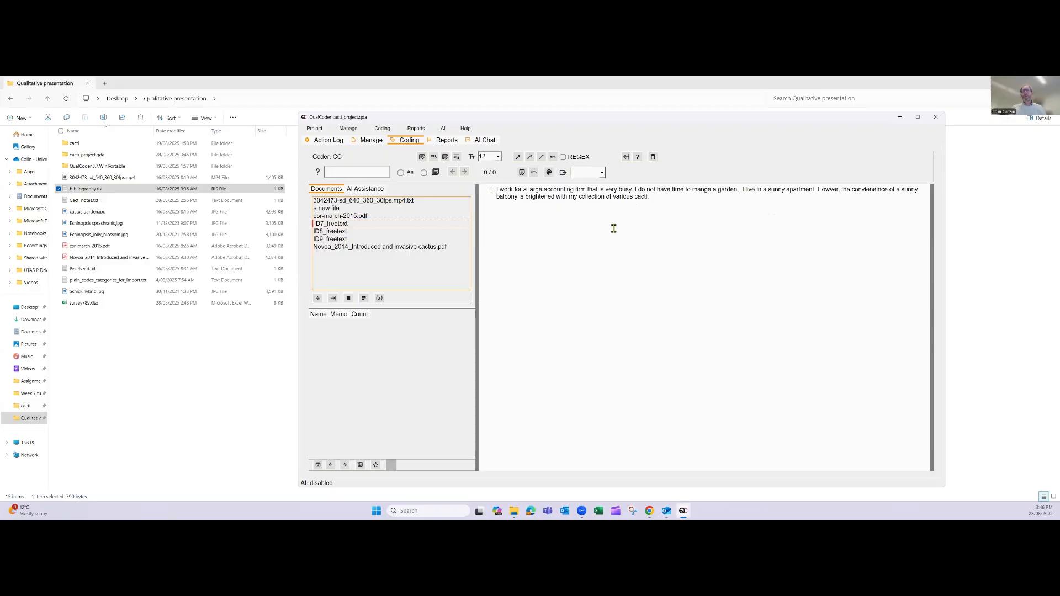
right_click(322, 341)
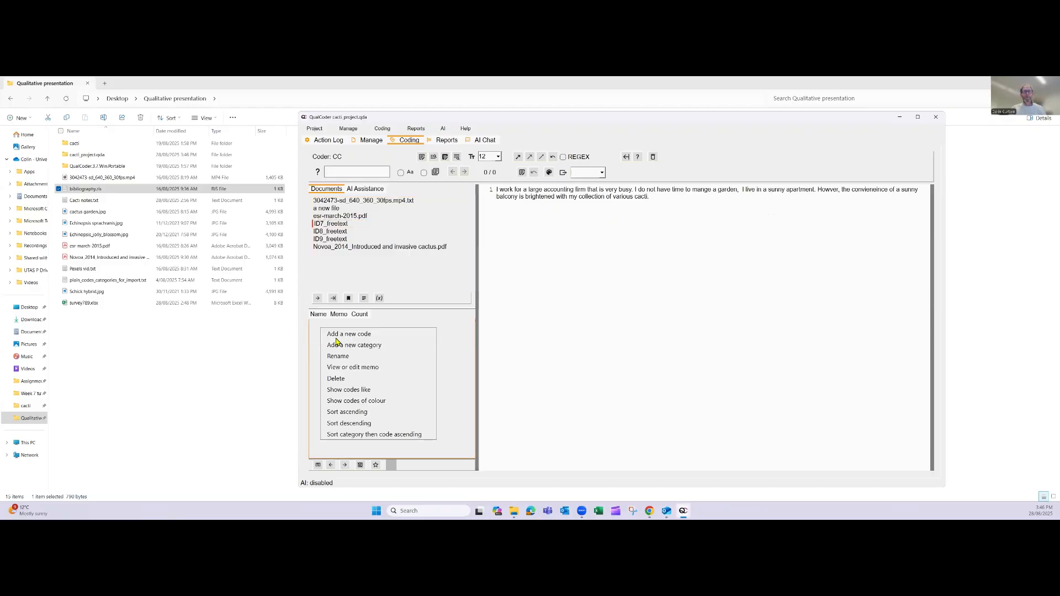
left_click(338, 335)
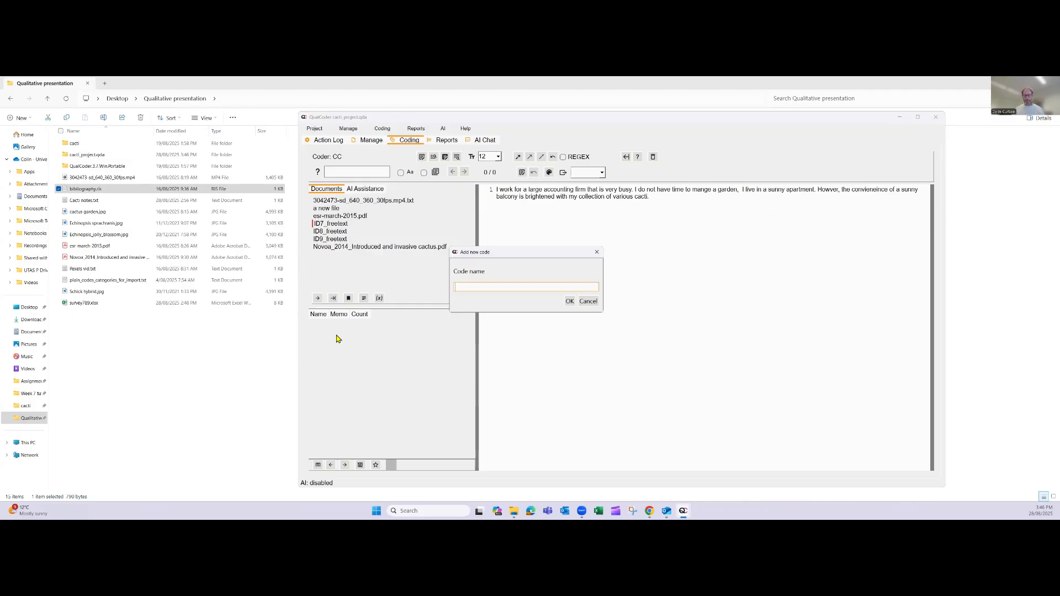
type("Likes cacti")
key("Return")
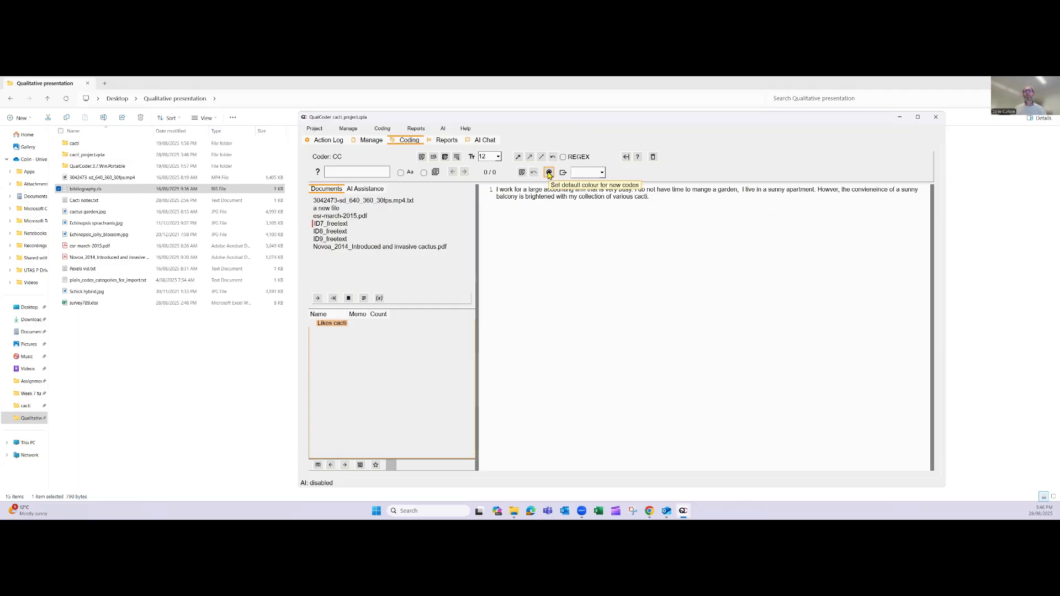
Code the final sentence of ID7_freetext, about the sunny balcony brightened by cacti, with the Likes cacti code
left_click(326, 324)
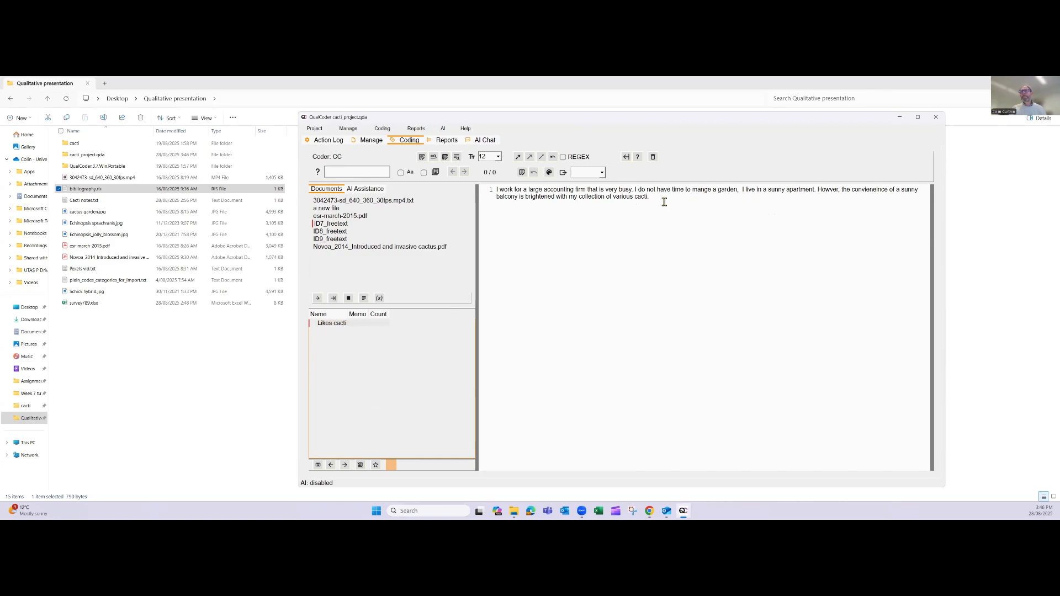
left_click_drag(652, 198, 818, 190)
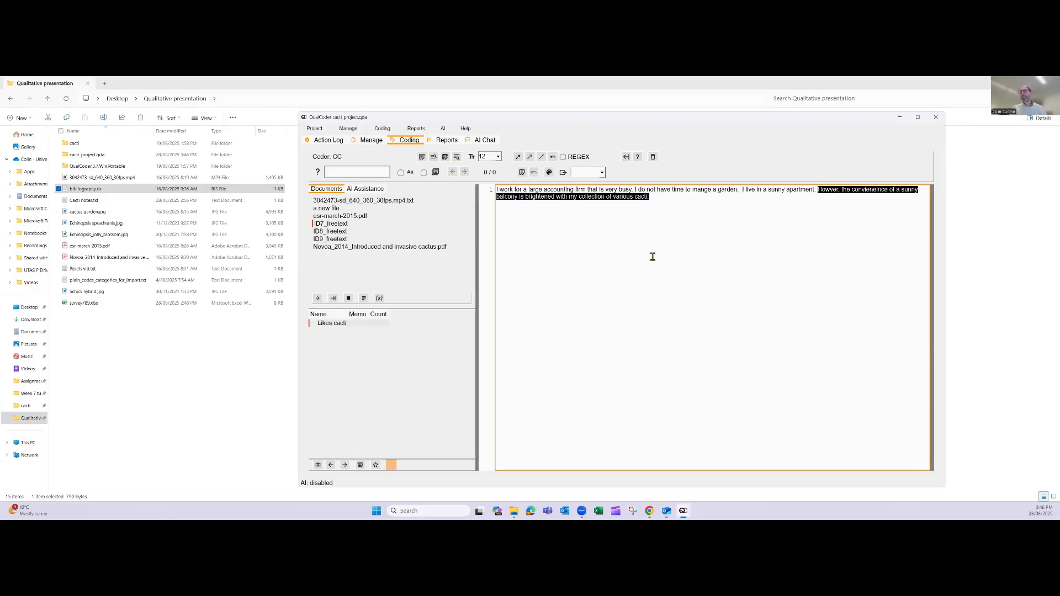
left_click(331, 323)
left_click(556, 296)
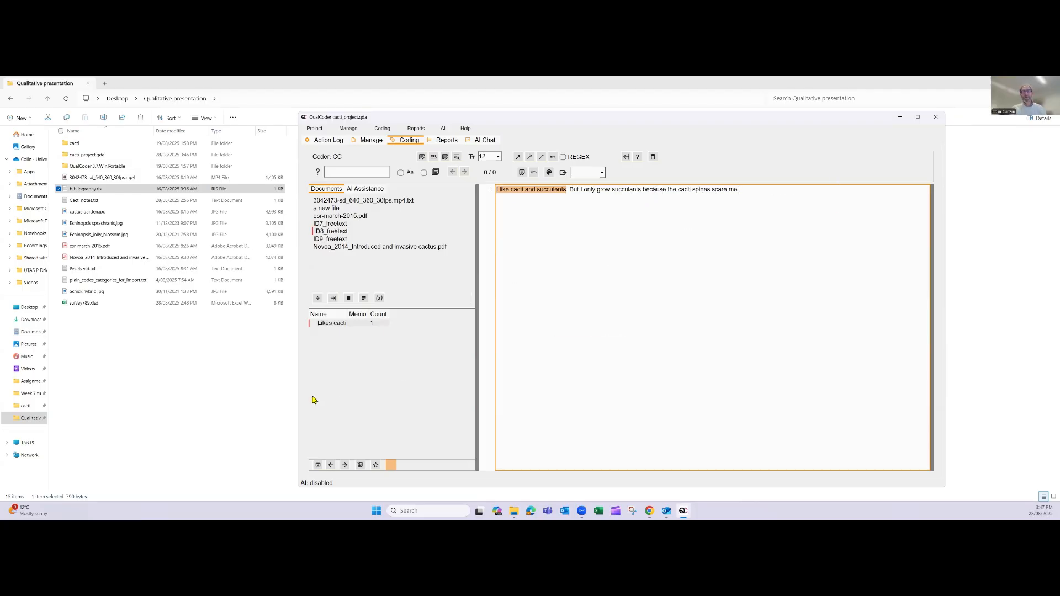
Add a new code named "scary cacti" to the code tree
right_click(325, 373)
left_click(356, 369)
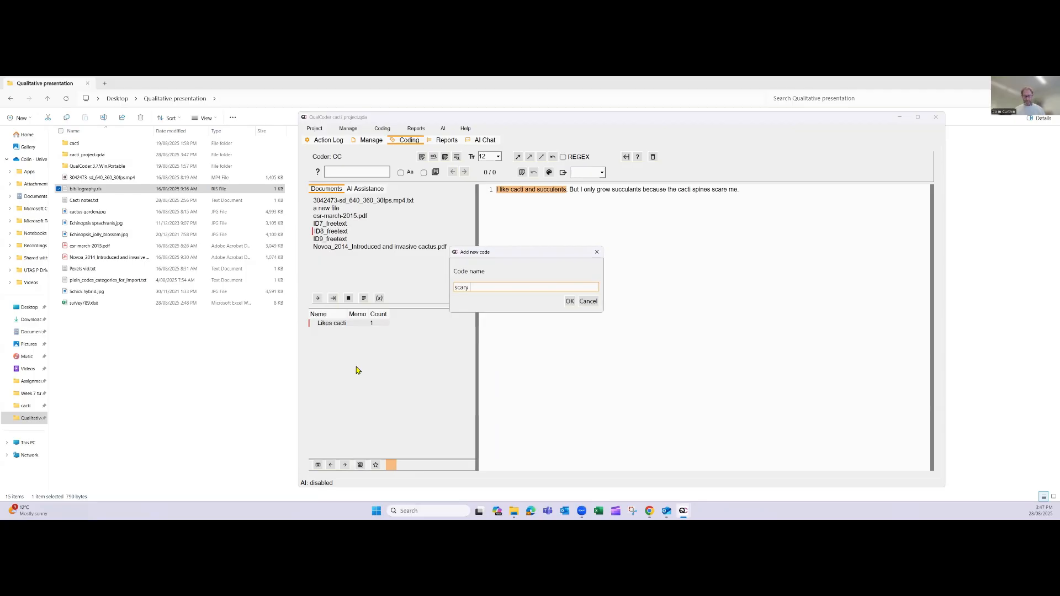
type("scary cacti")
key("Return")
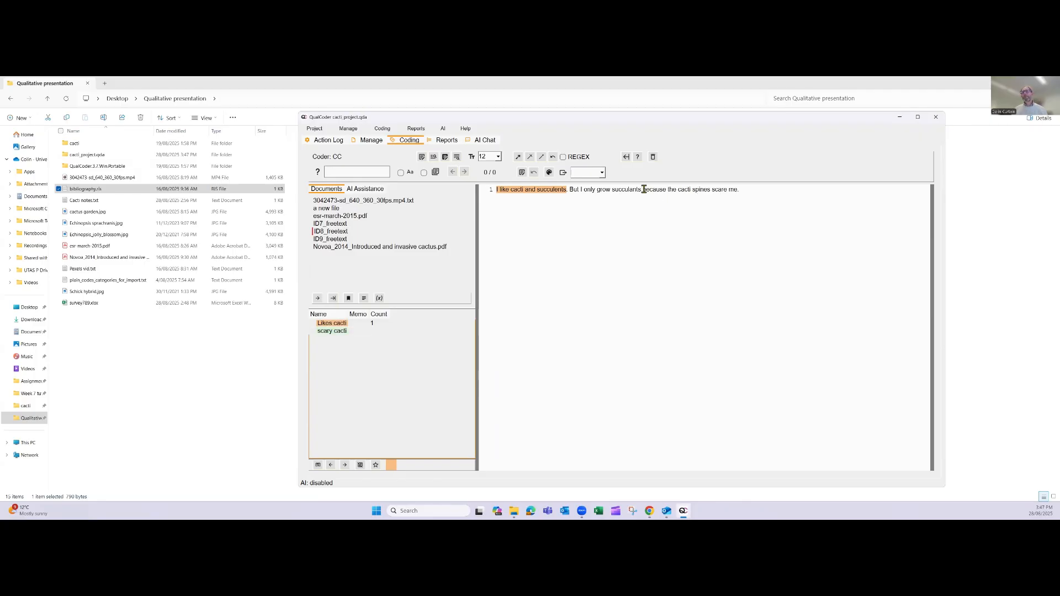
Code the words "because the cacti spines scare me" in ID8_freetext with the scary cacti code
left_click_drag(644, 189, 734, 190)
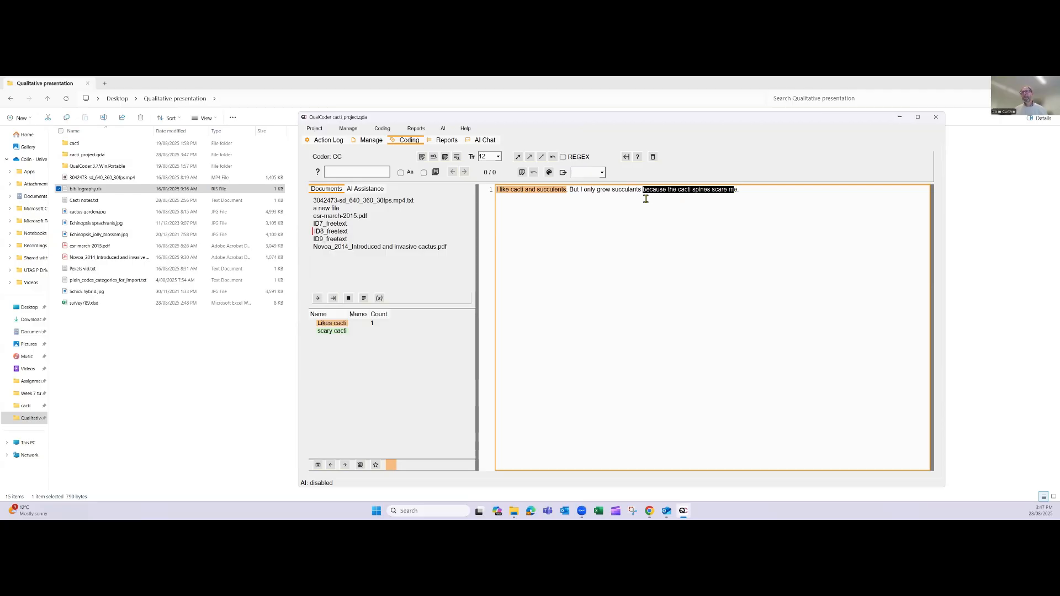
key("shift+Right")
left_click(331, 331)
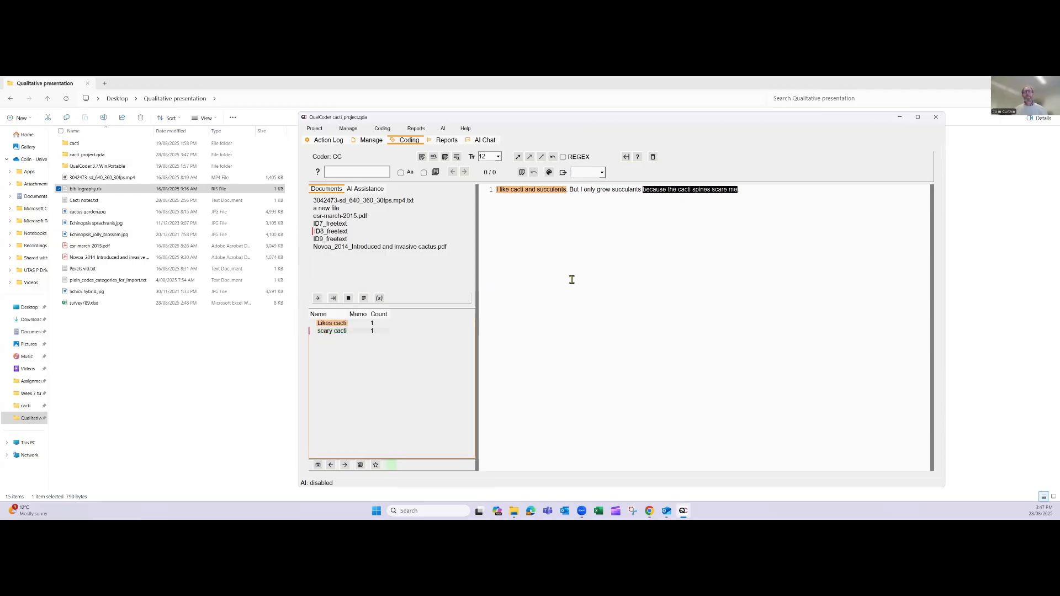
left_click(664, 190)
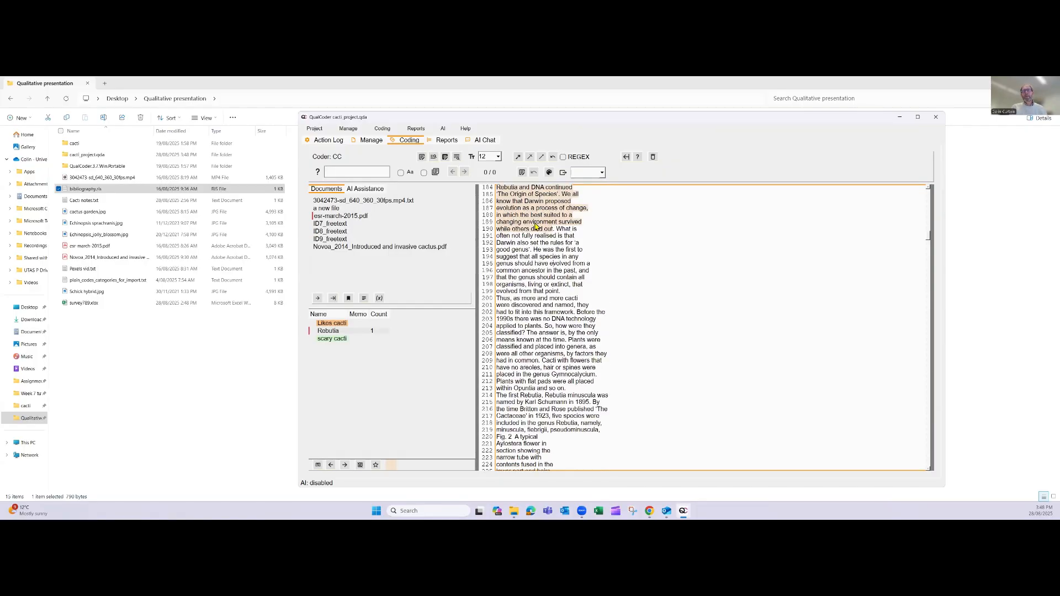
Attach the memo "this is unique to Rebutia cacti" to the Rebutia-coded passage in esr-march-2015.pdf and preview it
right_click(534, 225)
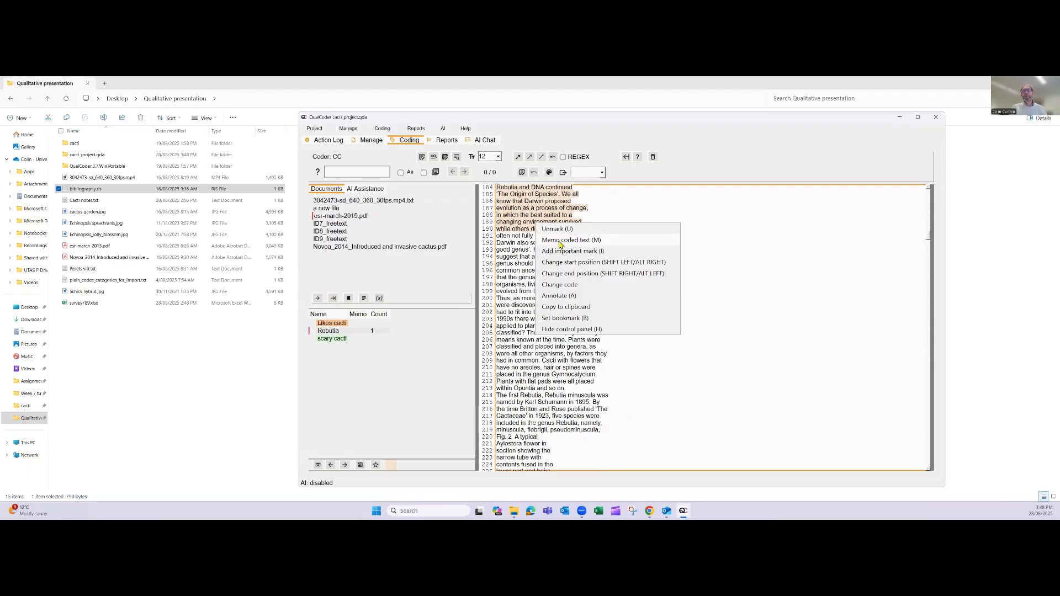
left_click(560, 241)
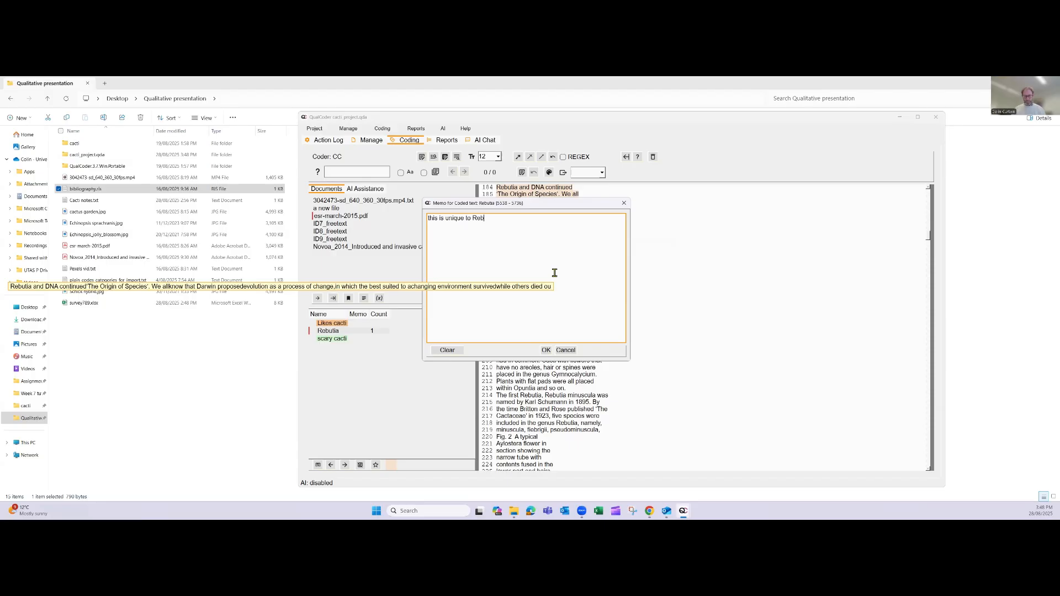
type("this is unique to Rebutia cacti")
left_click(545, 351)
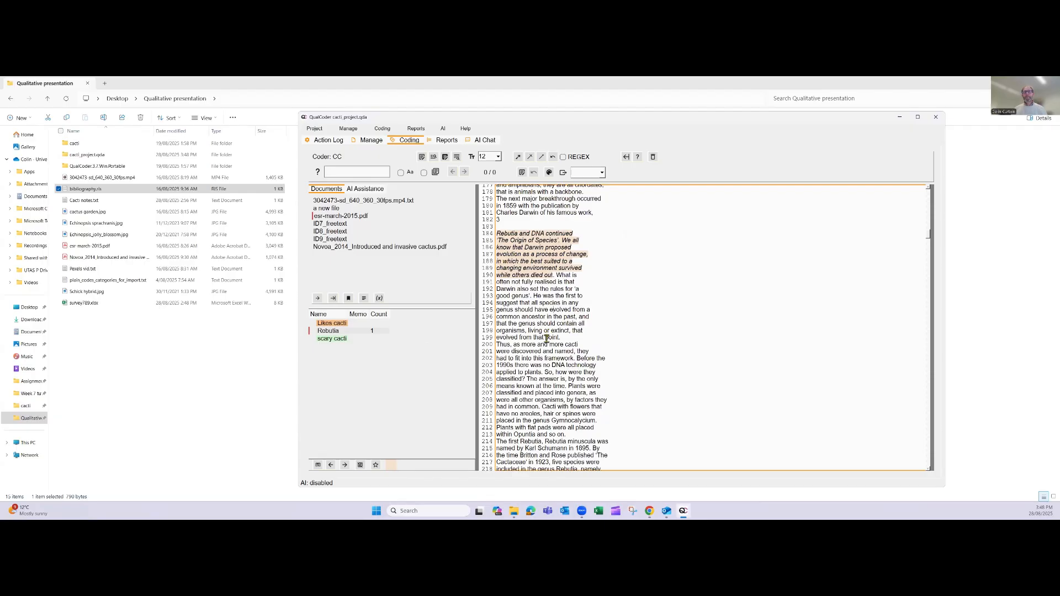
mouse_move(525, 294)
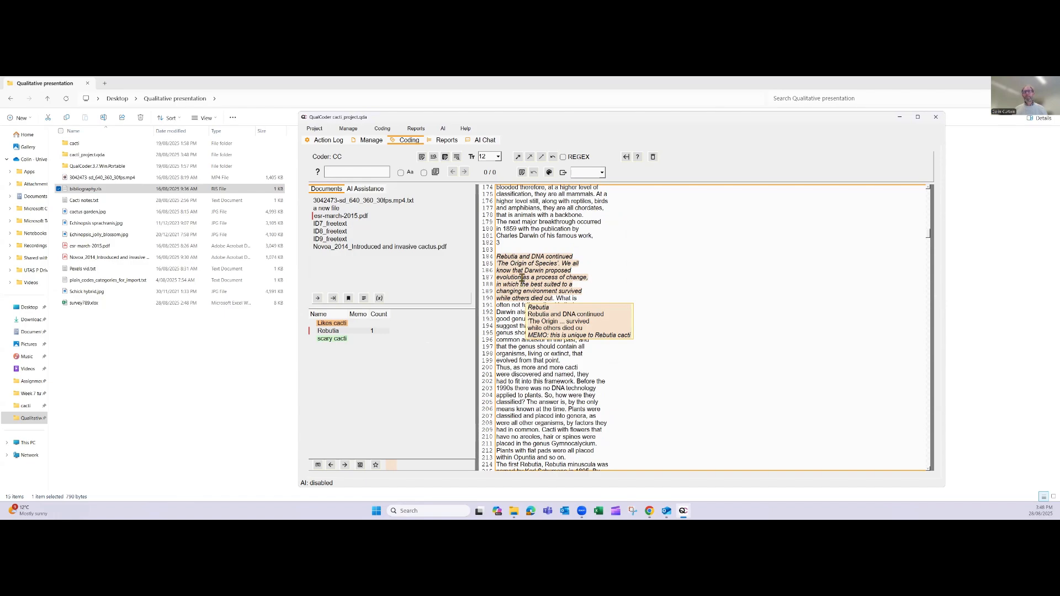
right_click(523, 280)
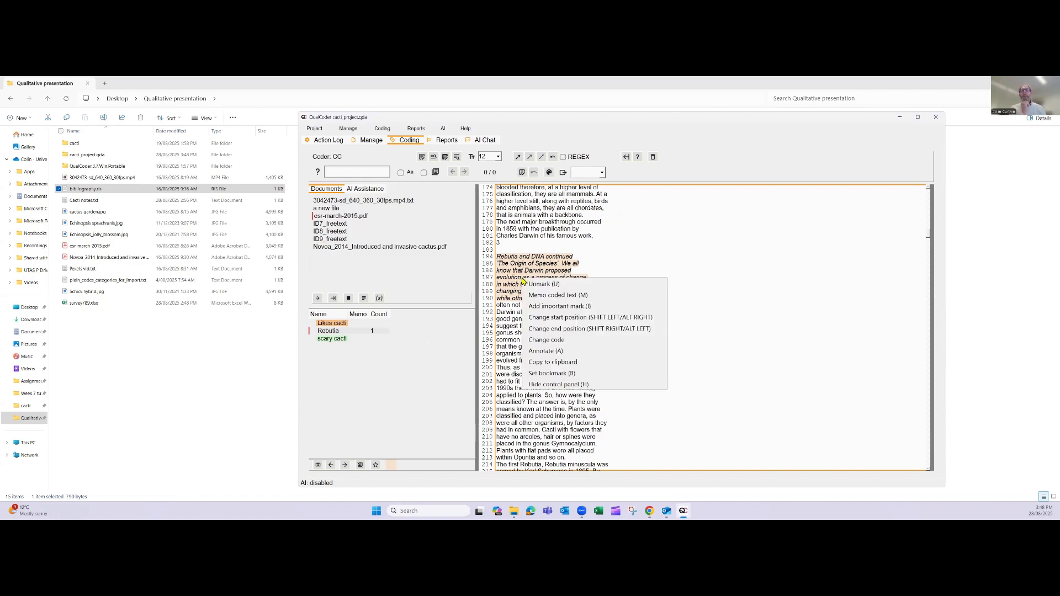
key("Escape")
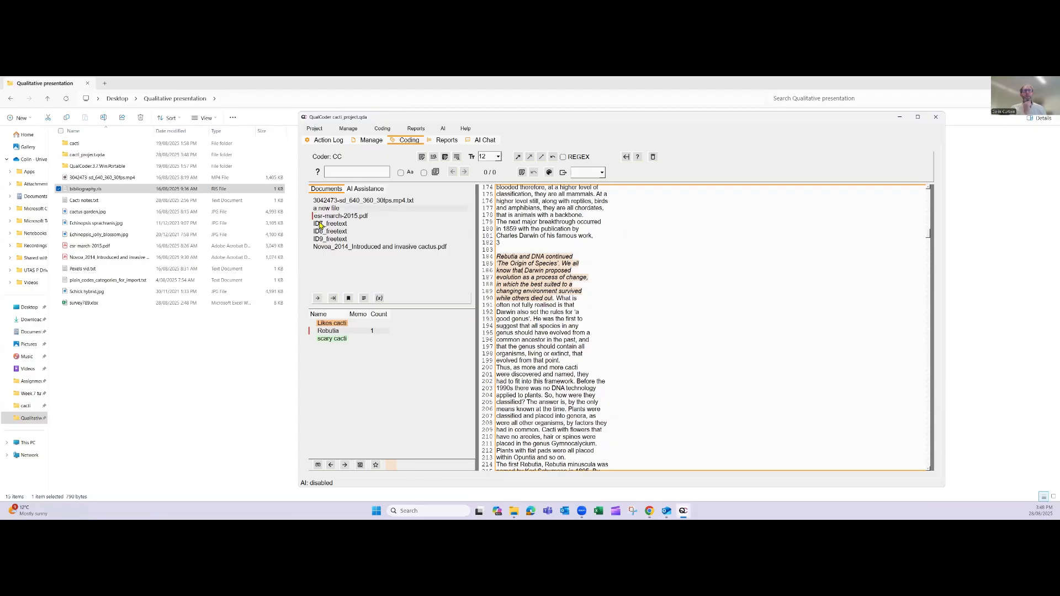
Open ID8_freetext and mark the segment coded scary cacti as important
left_click(320, 224)
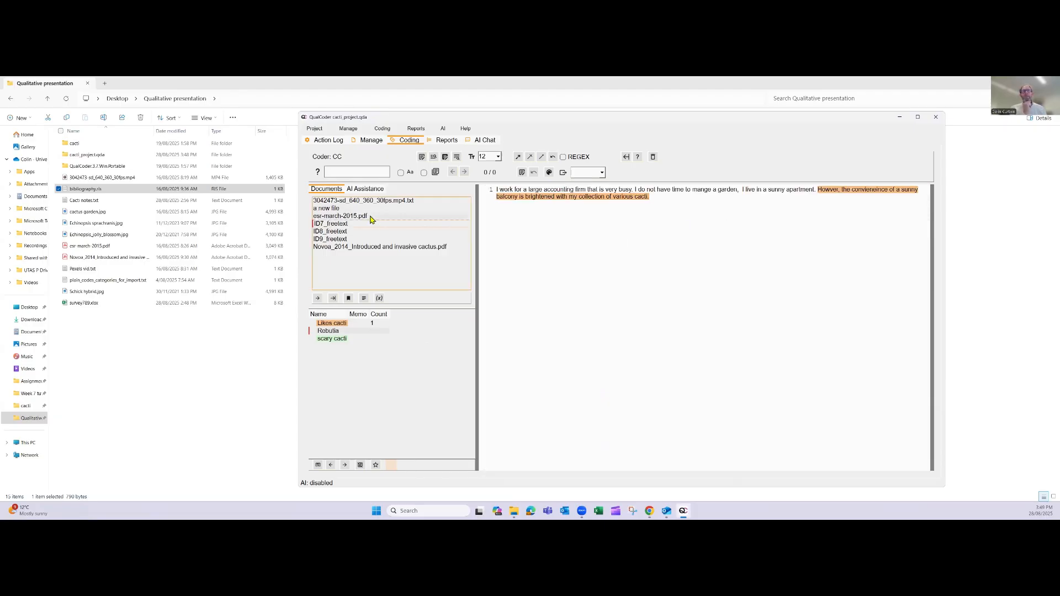
left_click(333, 233)
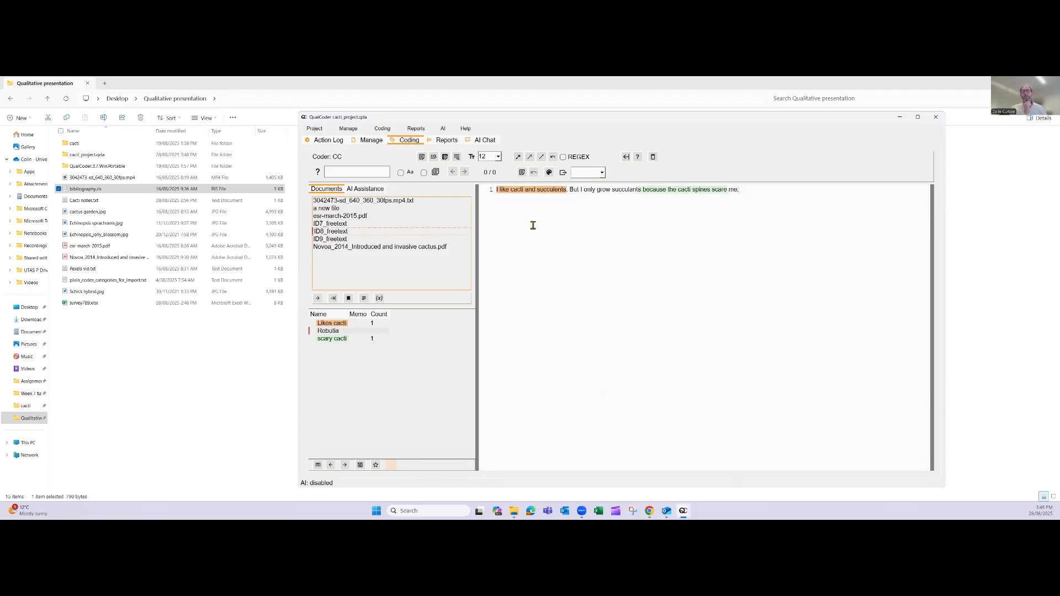
left_click(673, 211)
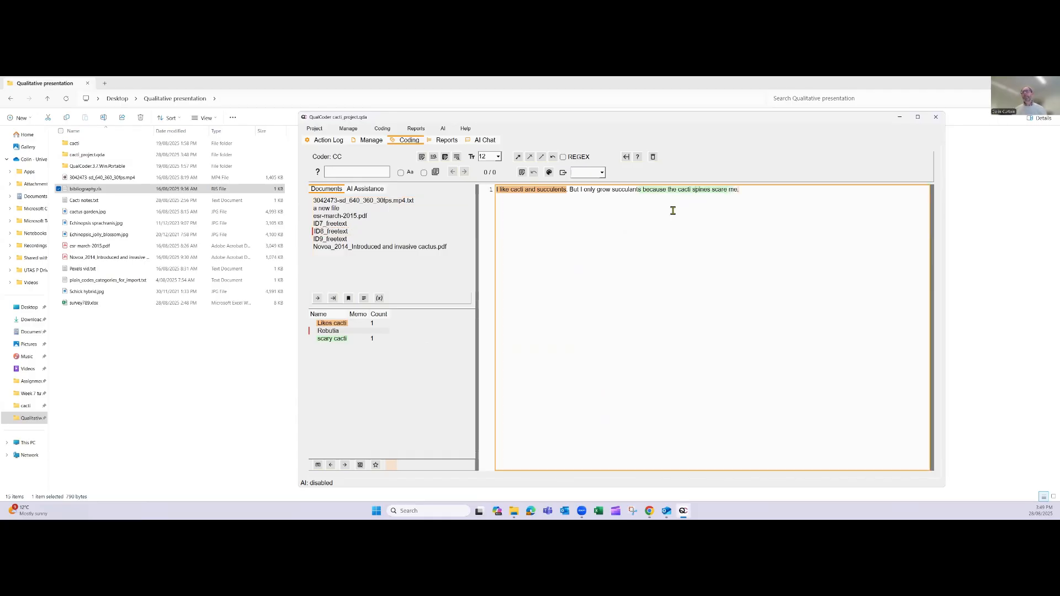
right_click(683, 190)
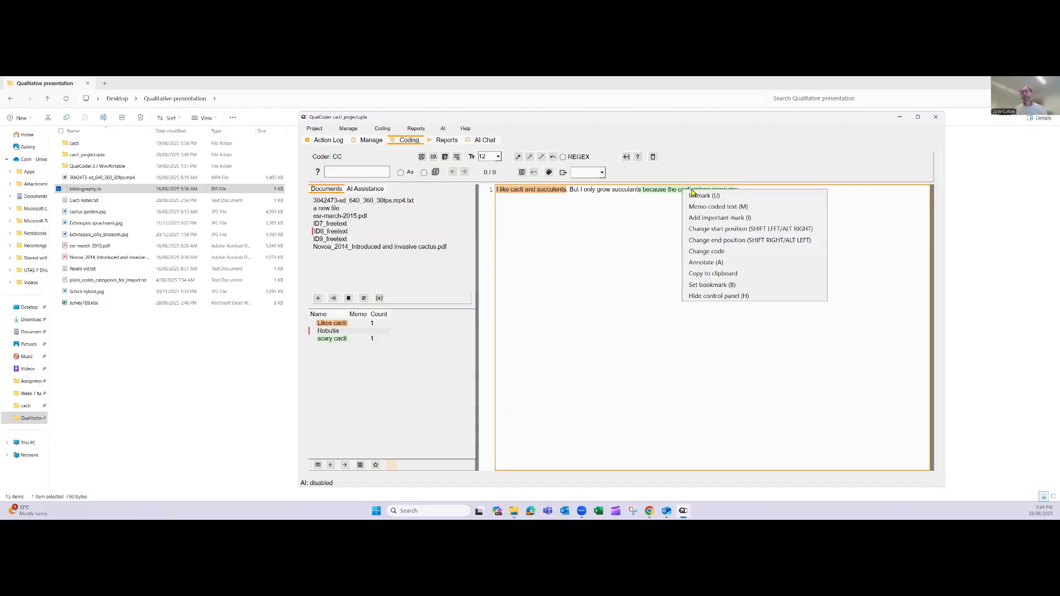
left_click(697, 217)
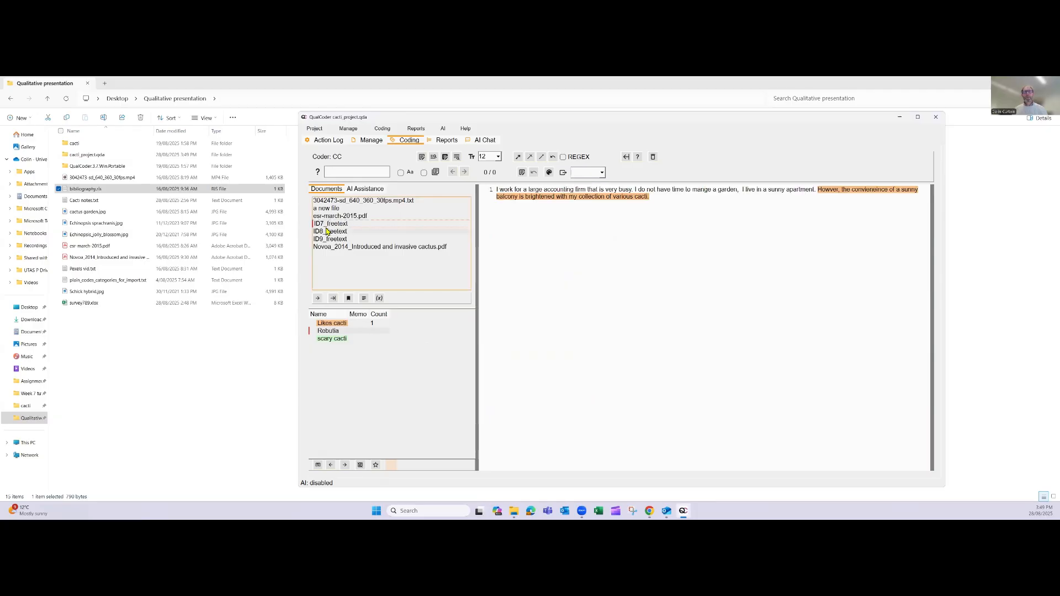
right_click(690, 189)
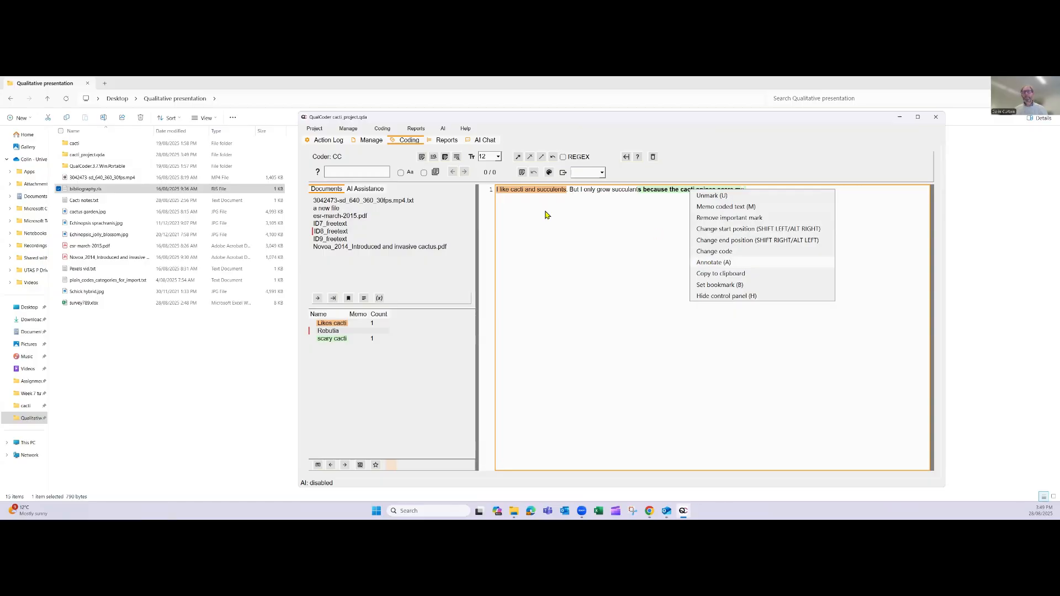
left_click(602, 188)
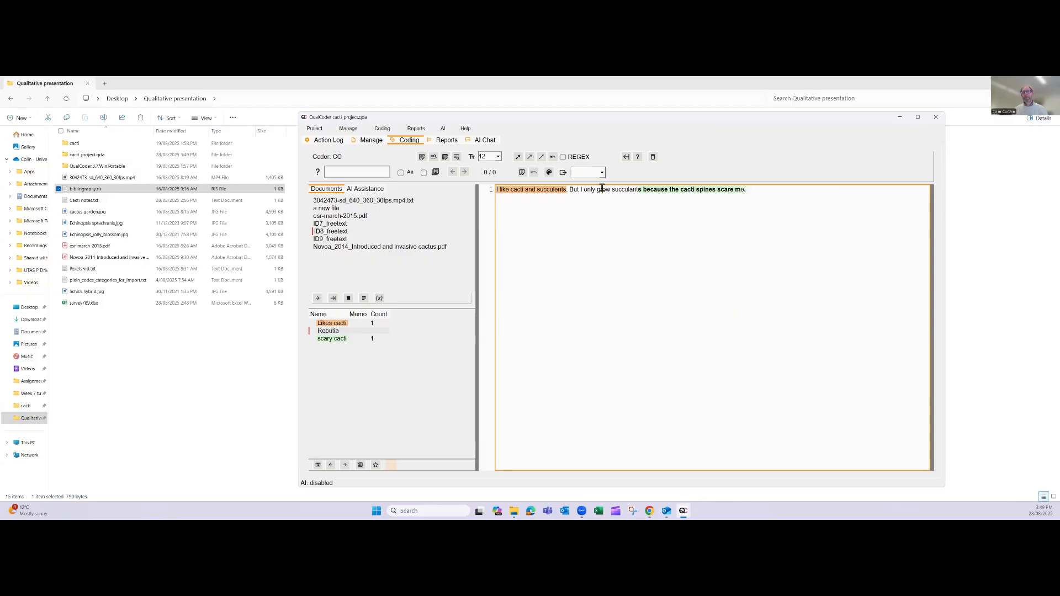
double_click(603, 189)
Annotate the word DNA in line 8 of esr-march-2015.pdf with "DNA = deoxyribonucleic acid" and preview the annotation
left_click(335, 217)
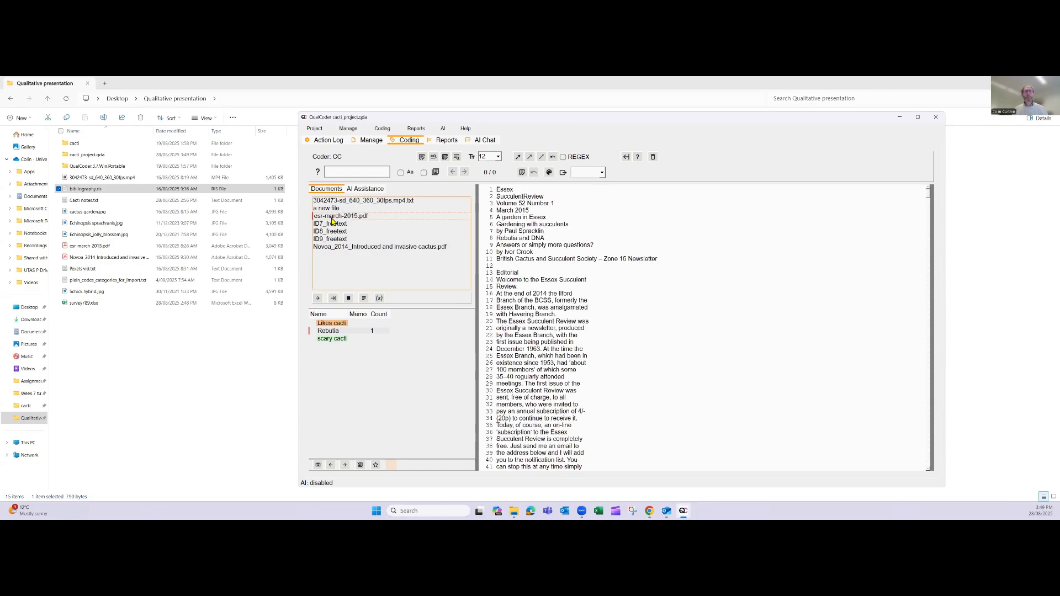
scroll(550, 296, "down", 2)
scroll(550, 296, "up", 2)
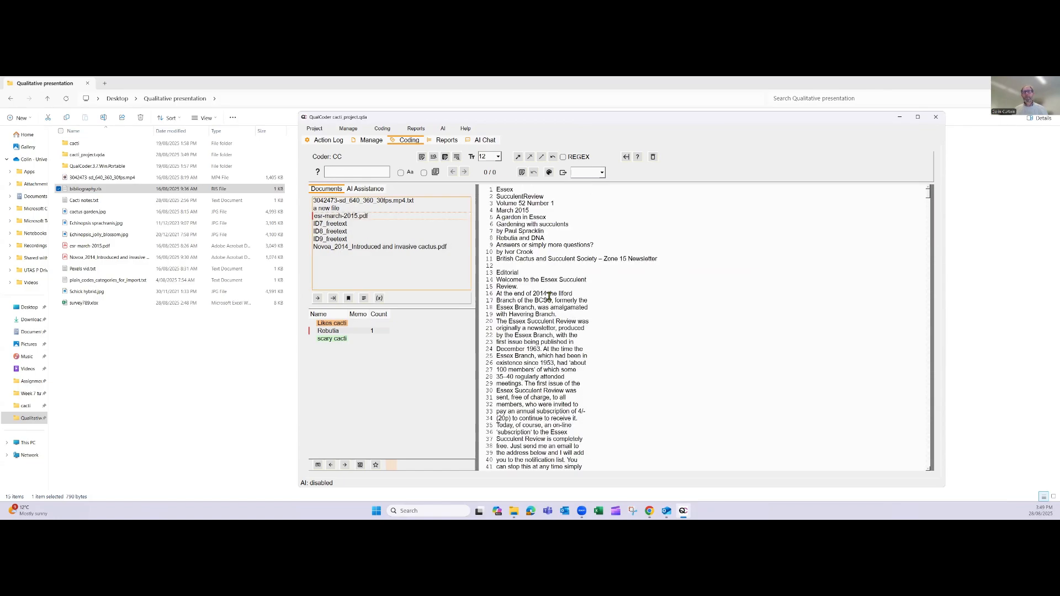
double_click(537, 238)
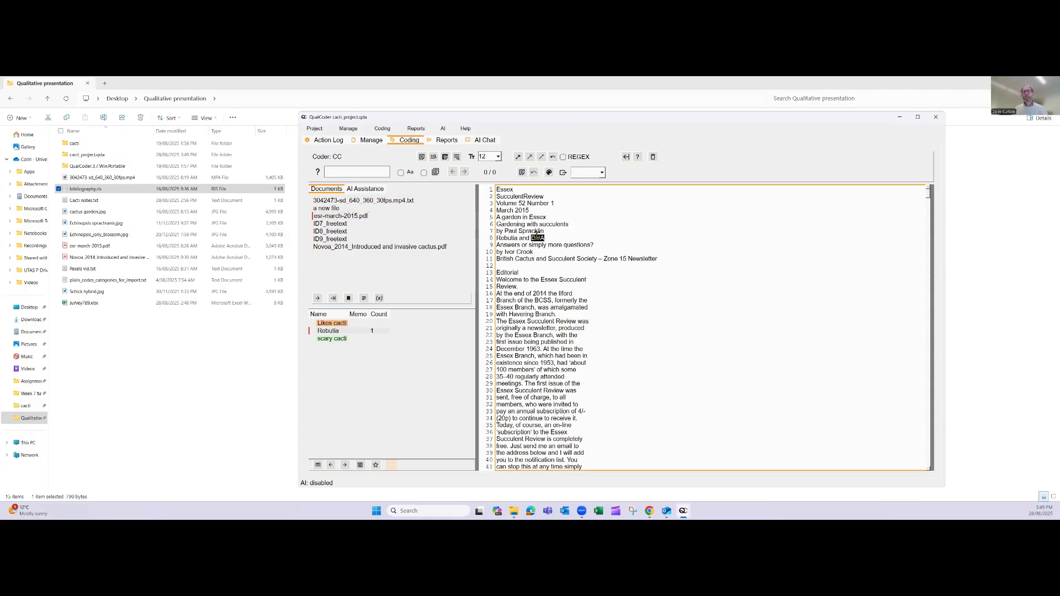
right_click(537, 235)
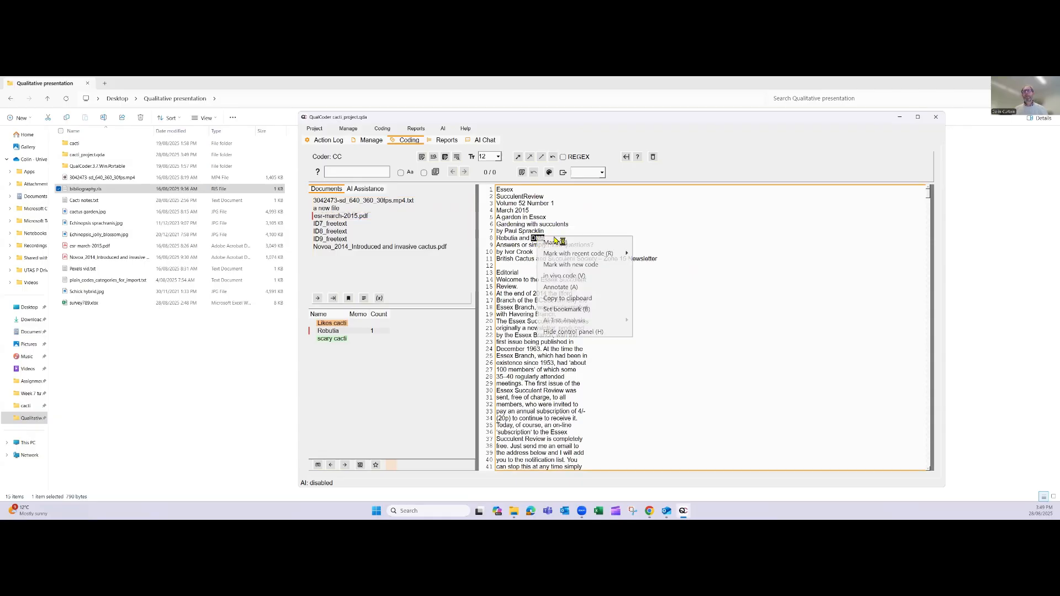
left_click(566, 287)
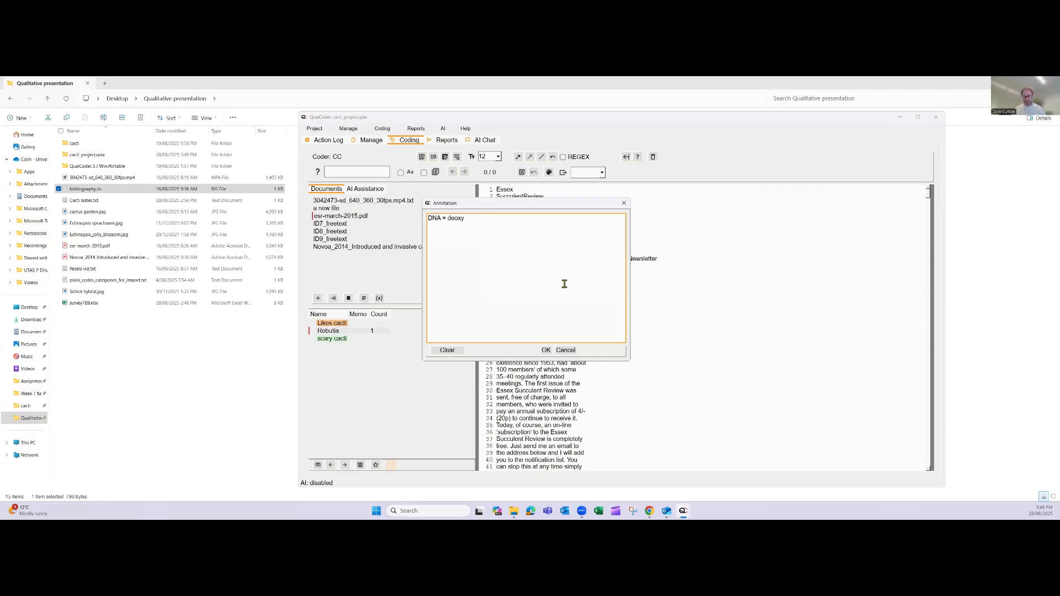
type("ribonucleic acid")
left_click(546, 351)
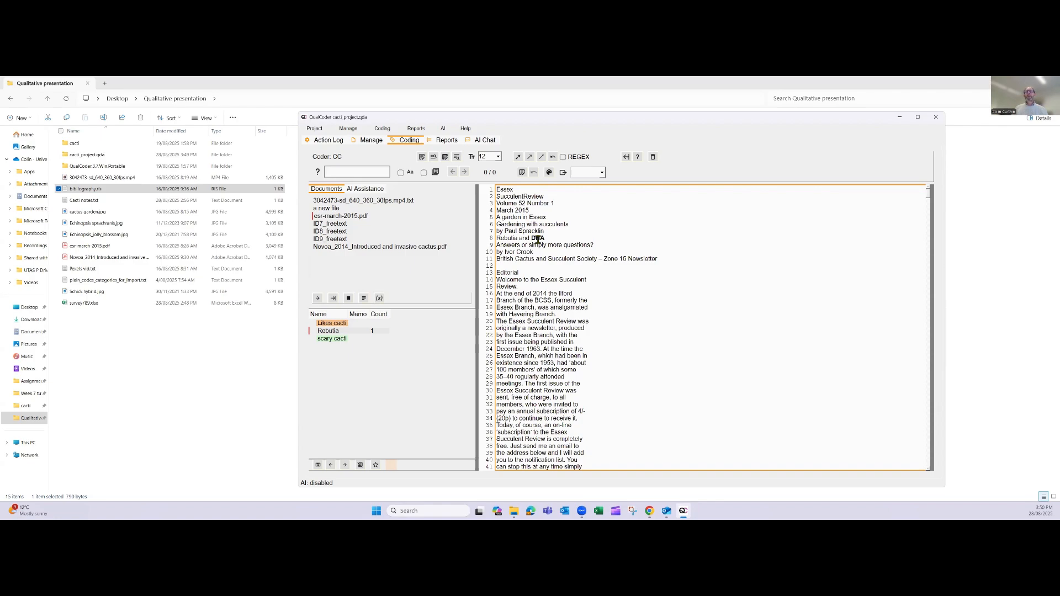
mouse_move(538, 240)
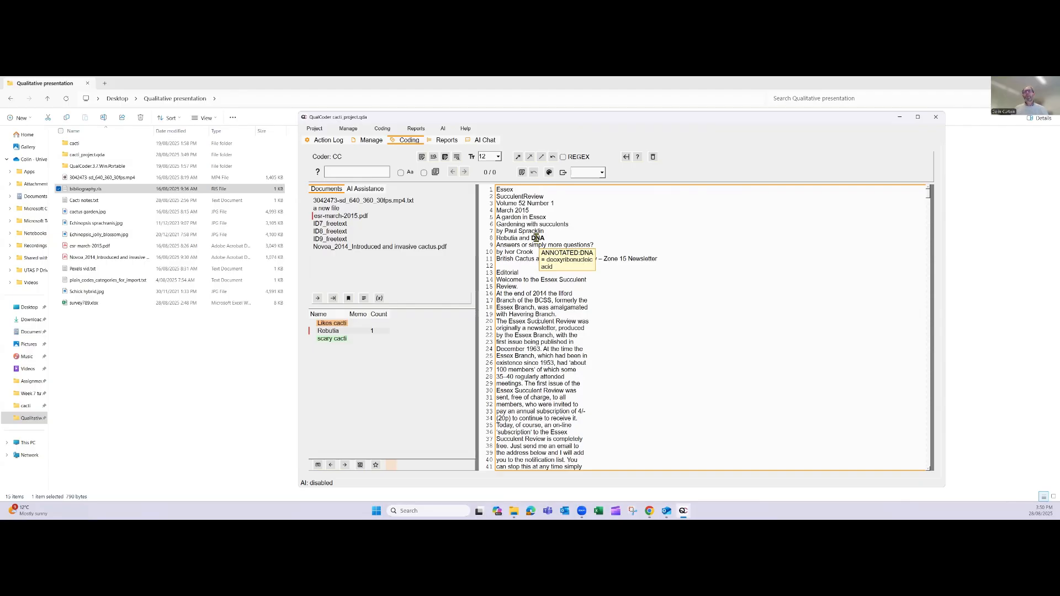
left_click(519, 273)
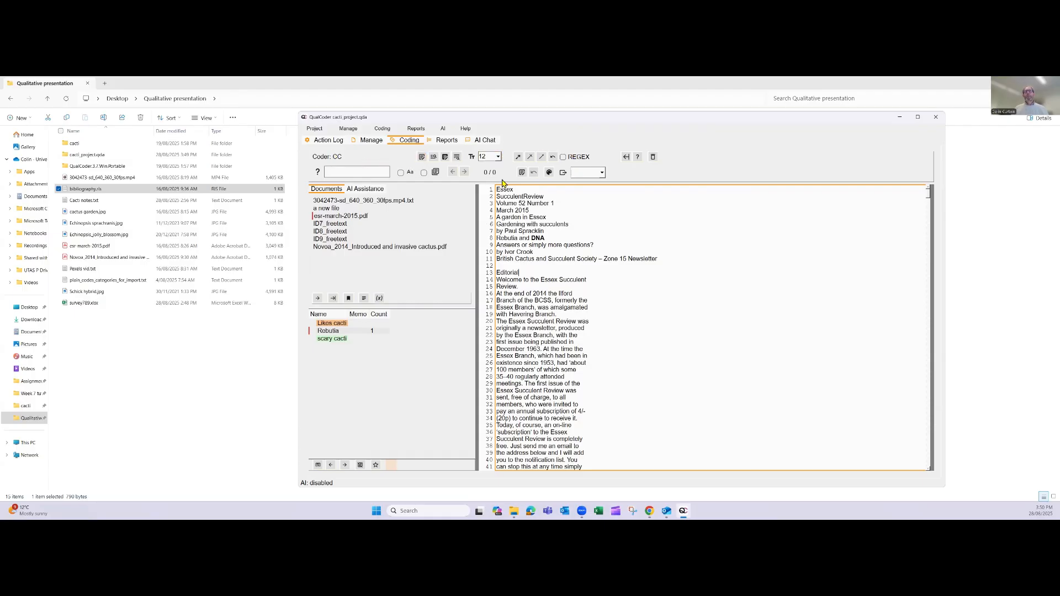
Open ID7_freetext and set the document text's font size to 14
left_click(499, 158)
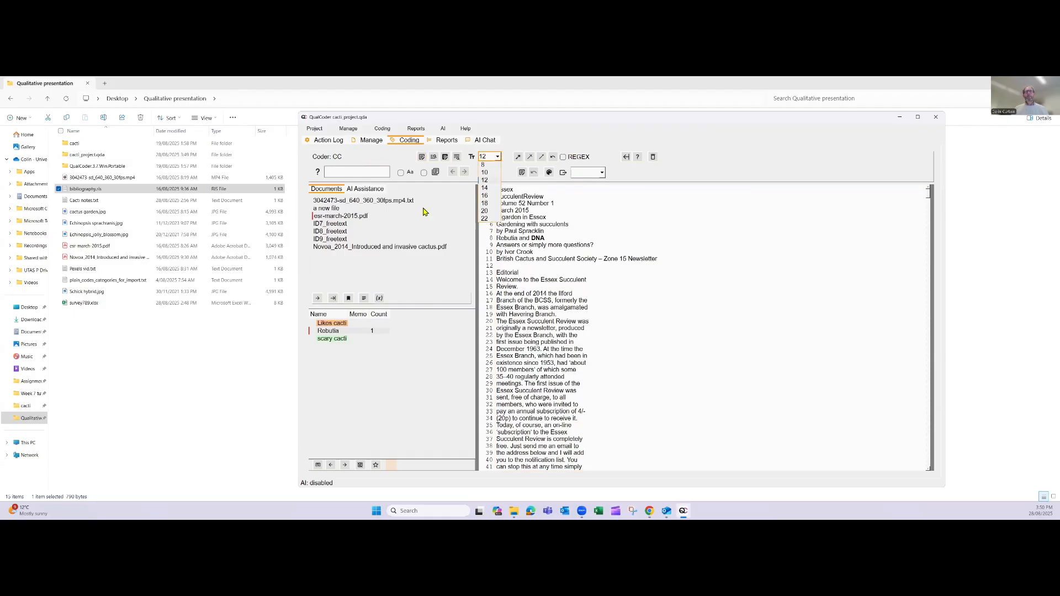
left_click(342, 224)
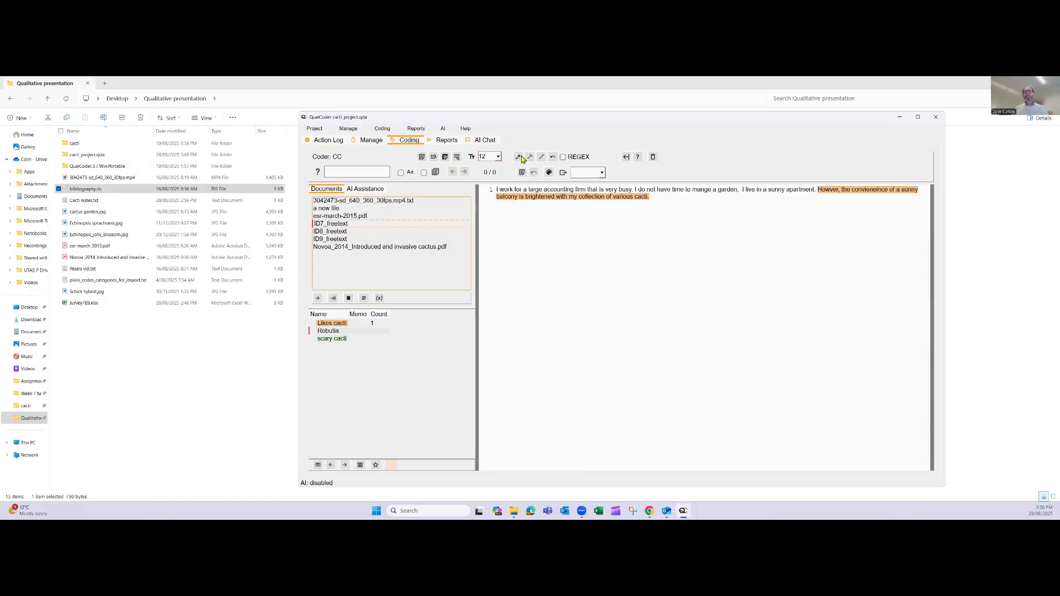
left_click(498, 157)
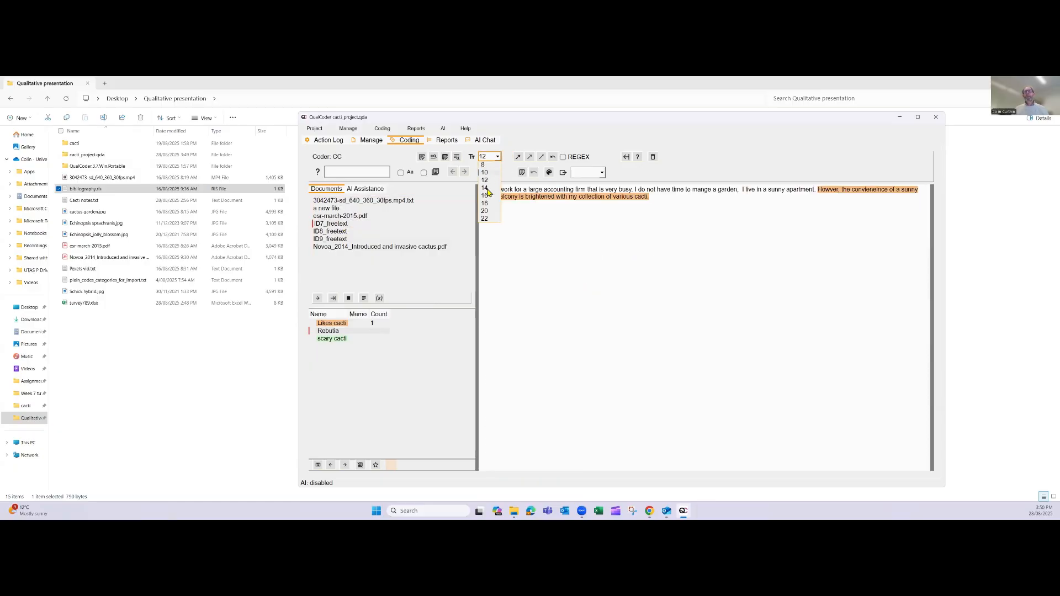
left_click(488, 188)
left_click(498, 158)
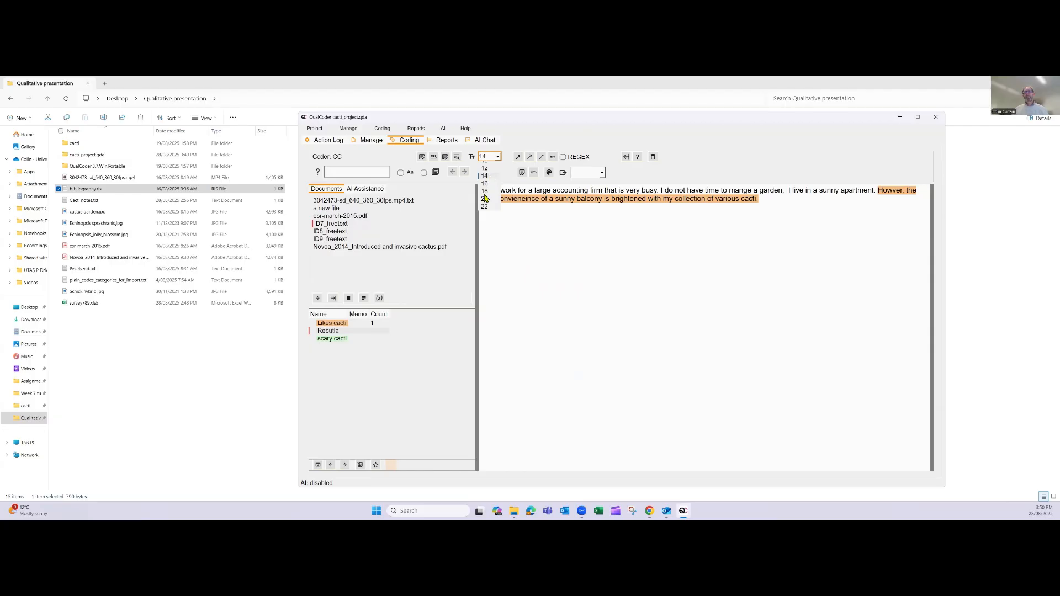
Set the document text size to 16 and search all files for "the", stepping forward through the matches
left_click(486, 198)
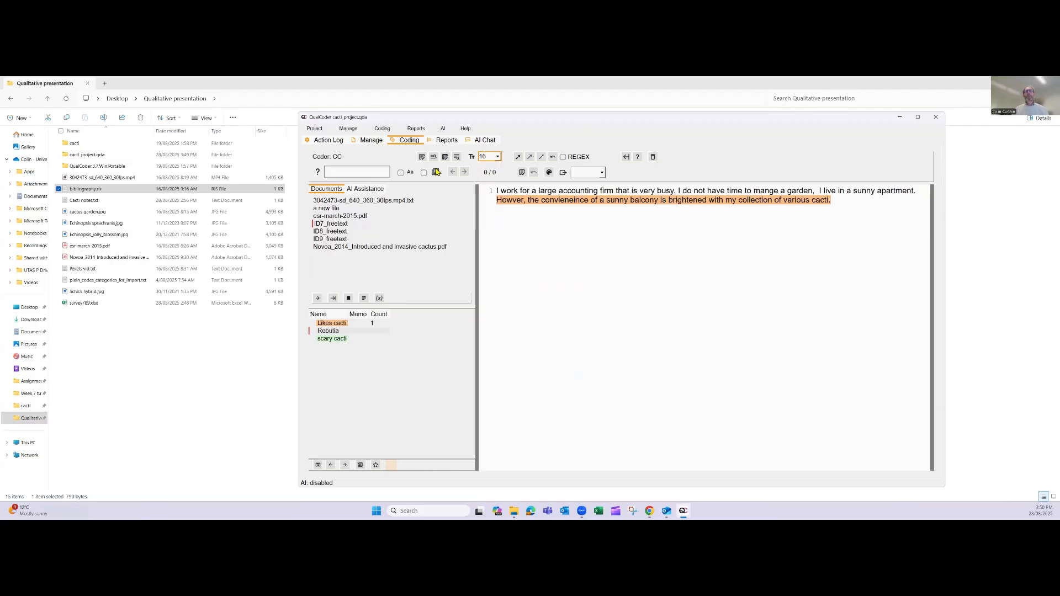
left_click(358, 171)
type("tho")
left_click(465, 173)
left_click(424, 174)
left_click(465, 172)
left_click(465, 172)
left_click(465, 172)
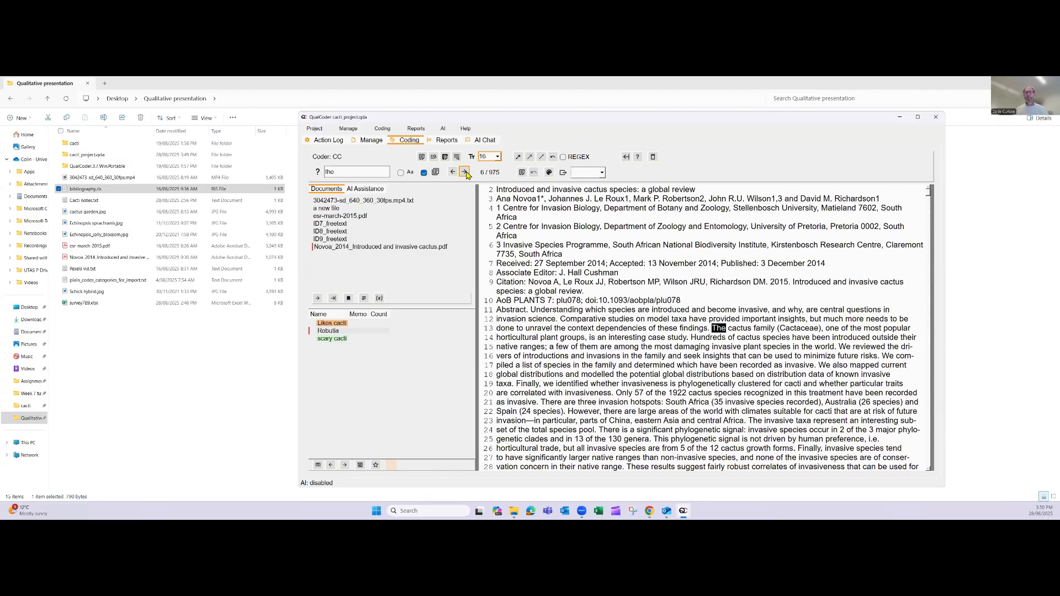
left_click(465, 173)
Check ID7_freetext for annotations, then open esr-march-2015.pdf and view all annotations made in that file
left_click(342, 224)
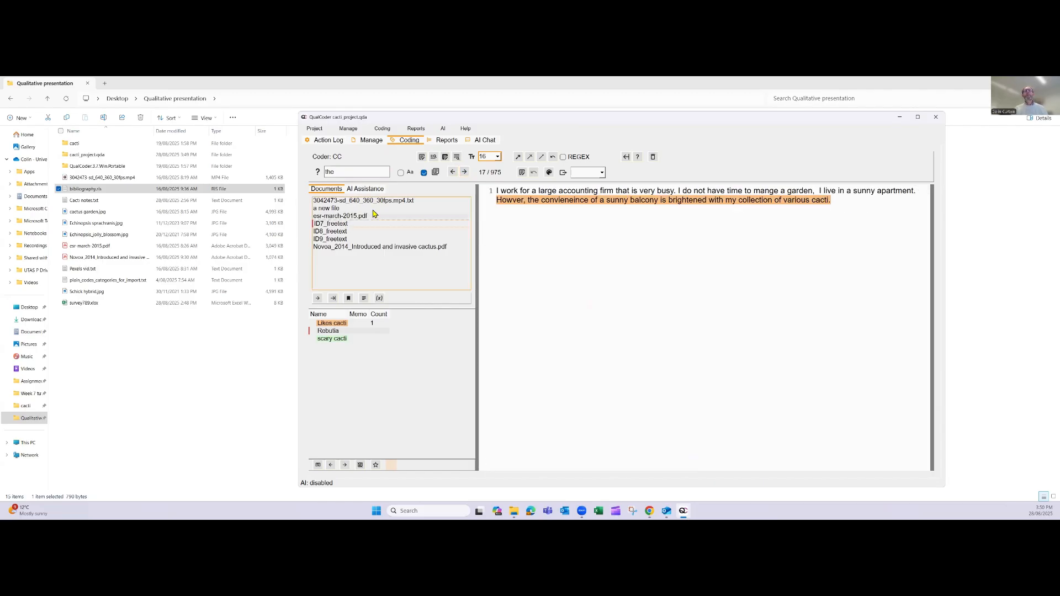
left_click(433, 158)
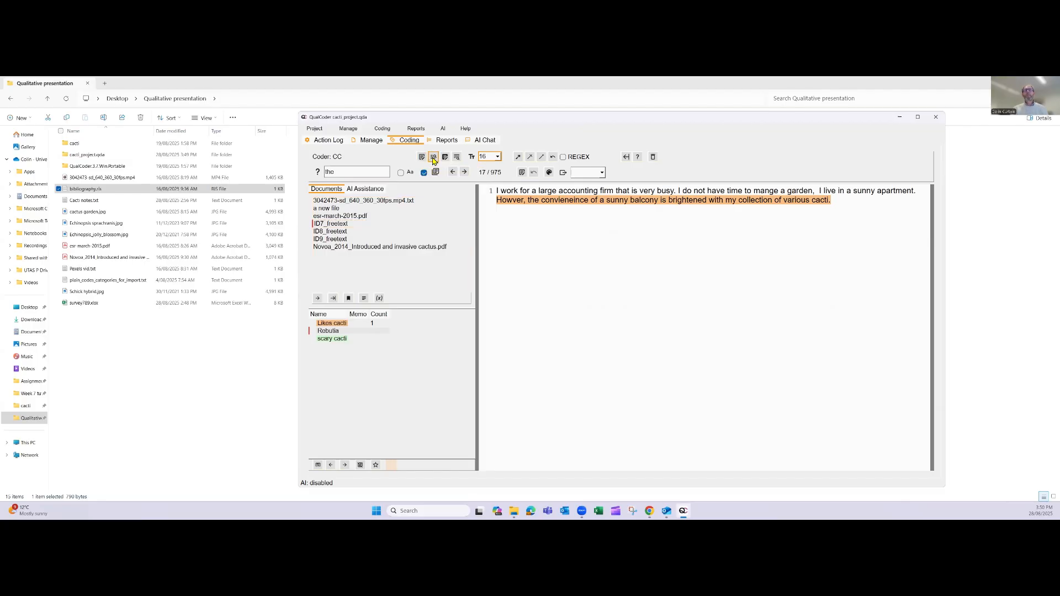
left_click(330, 216)
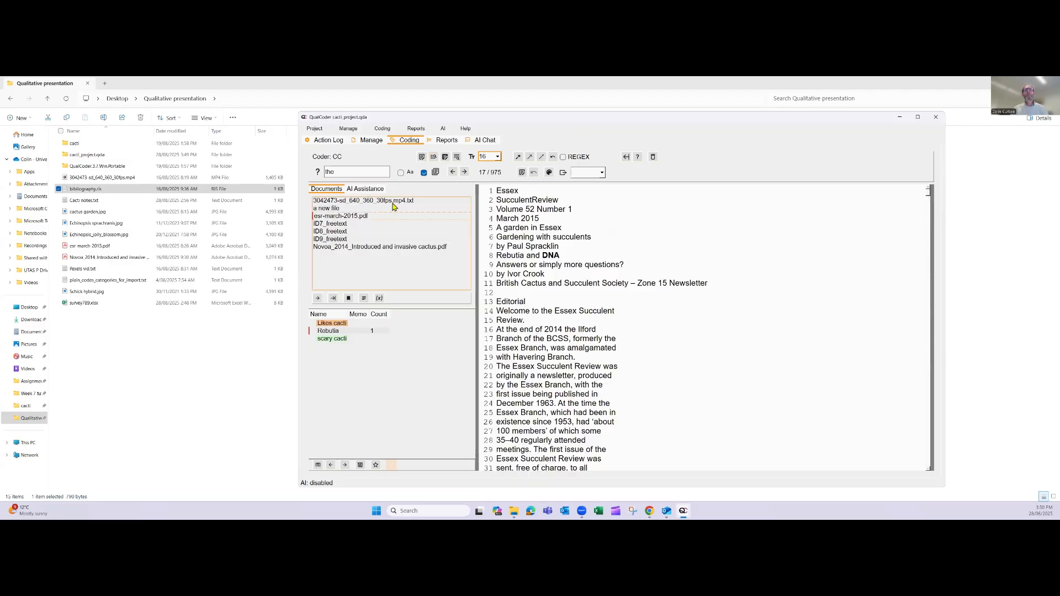
left_click(433, 161)
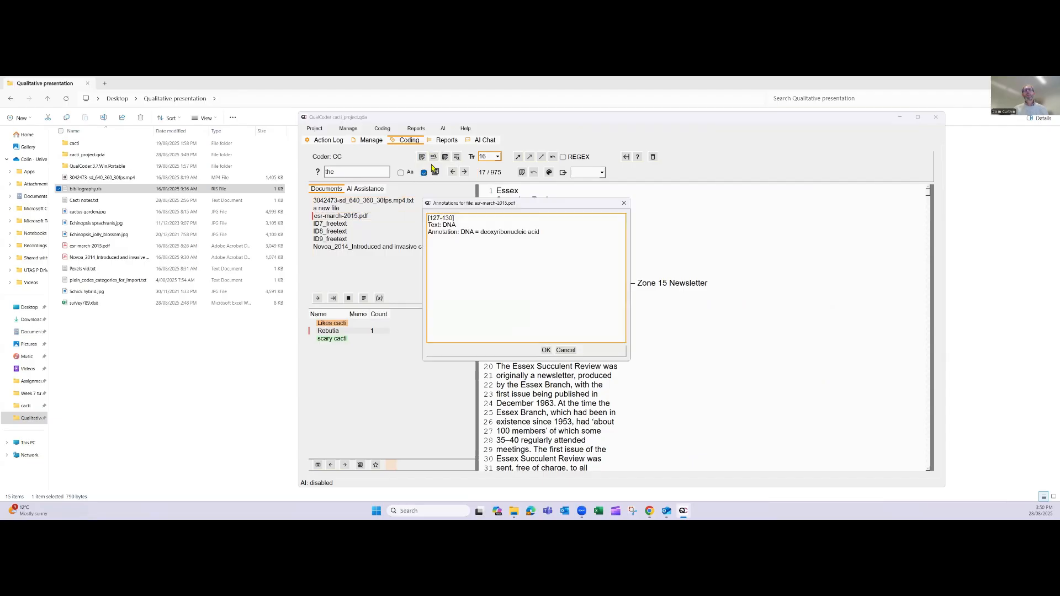
left_click(623, 203)
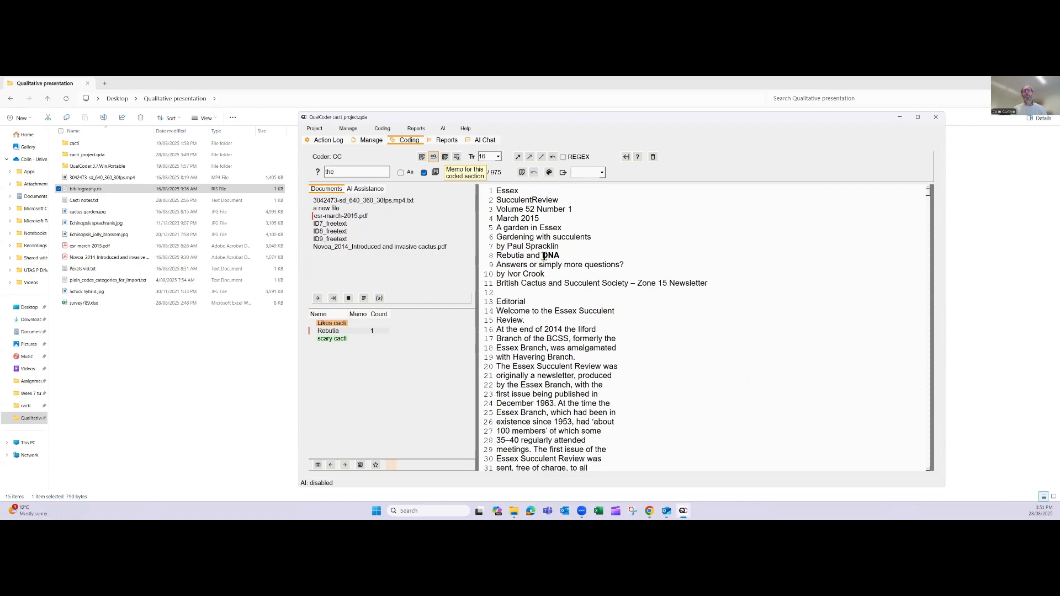
View the coded-text memos for esr-march-2015.pdf and highlight the memo line of the Rebutia segment
left_click(458, 158)
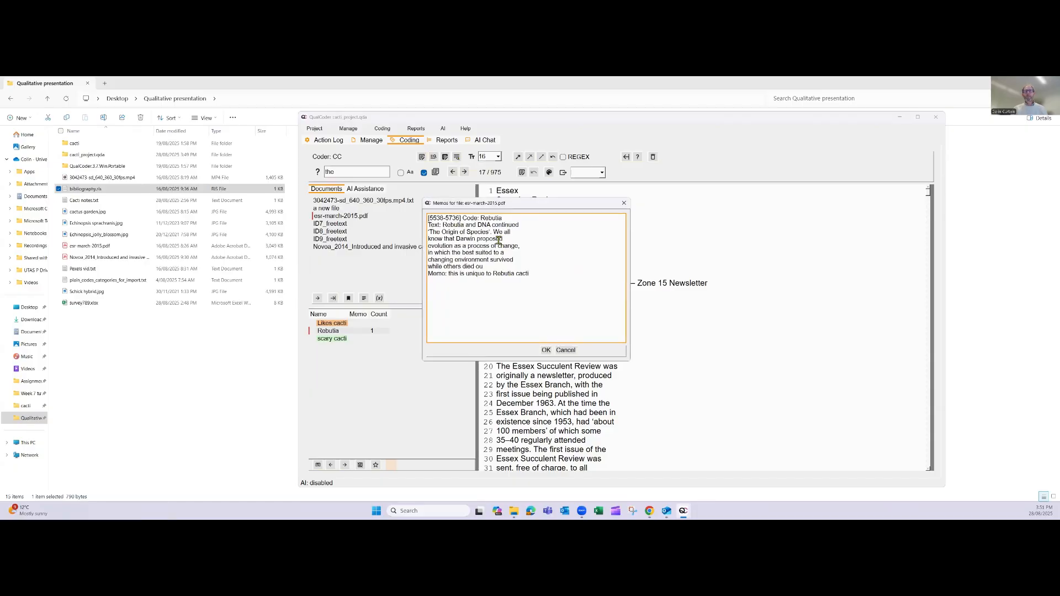
left_click_drag(429, 274, 535, 273)
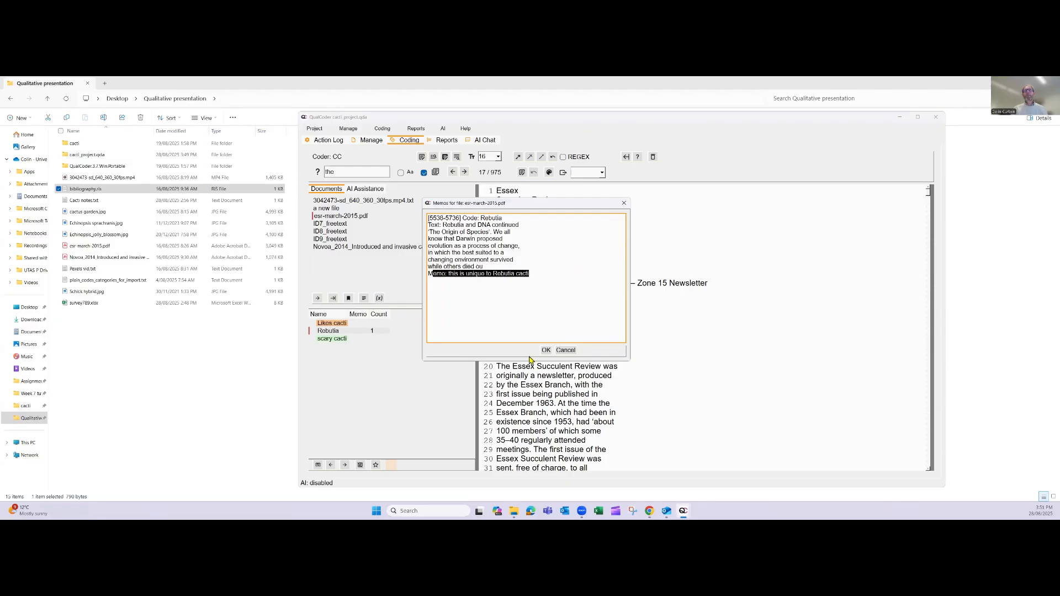
left_click(545, 351)
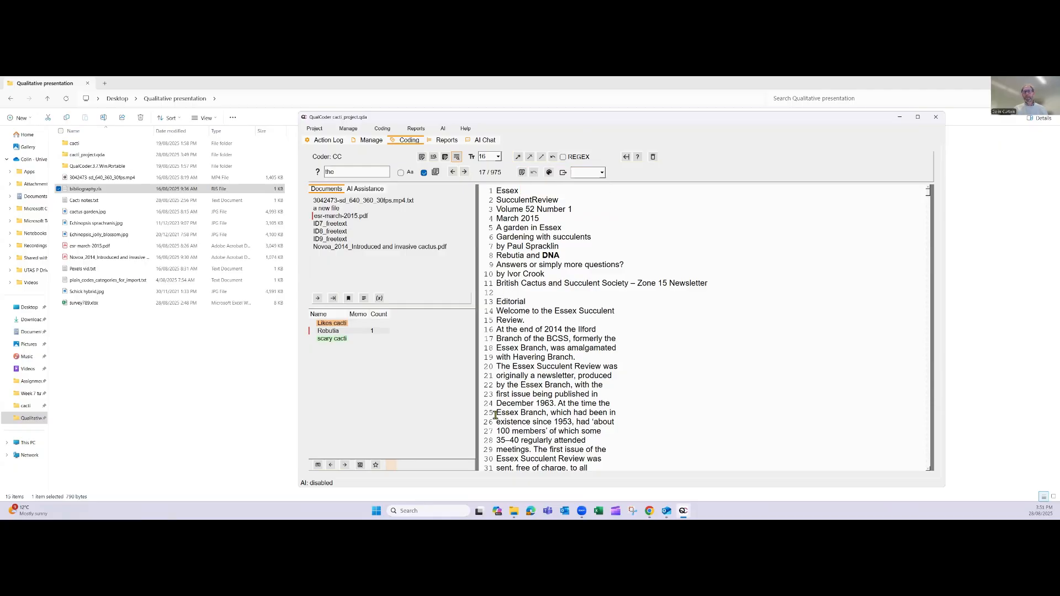
Auto-code every exact occurrence of "Essex Branch" in esr-march-2015.pdf with the Rebutia code
left_click(518, 157)
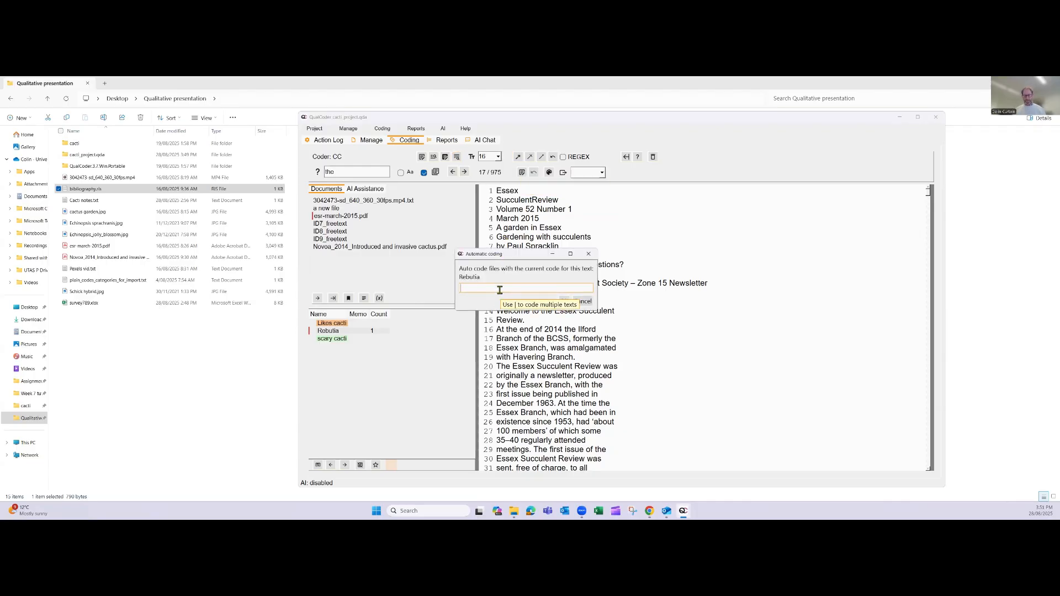
type("Essex")
type("Branch")
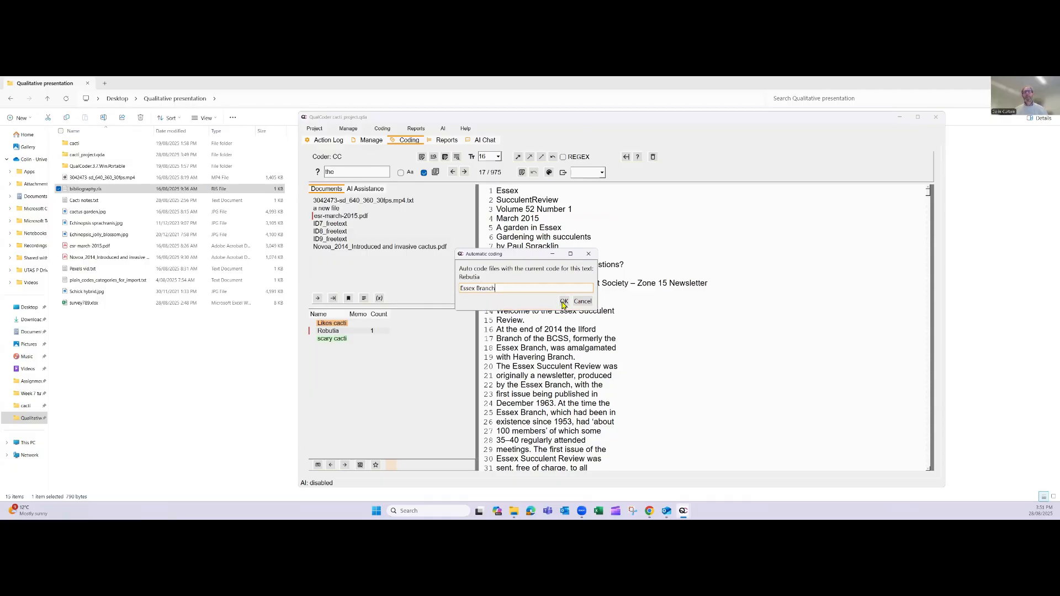
left_click(563, 302)
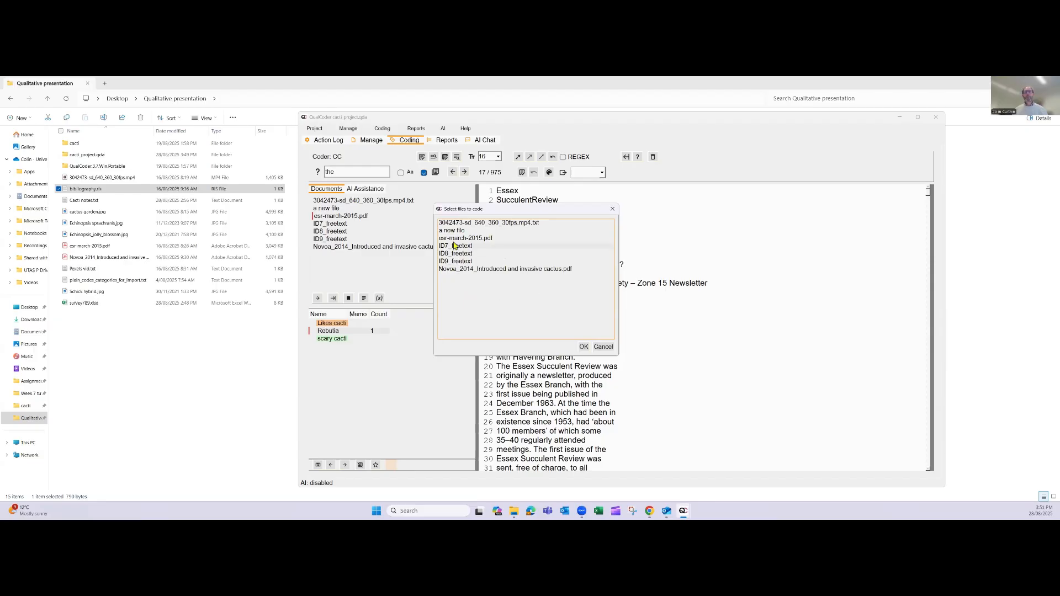
left_click(455, 239)
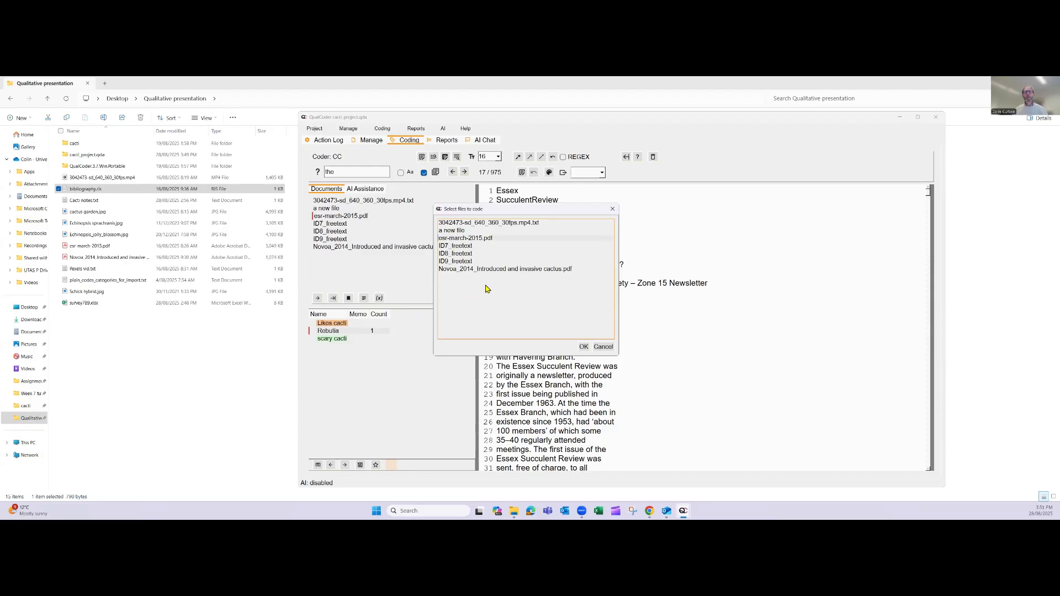
left_click(584, 347)
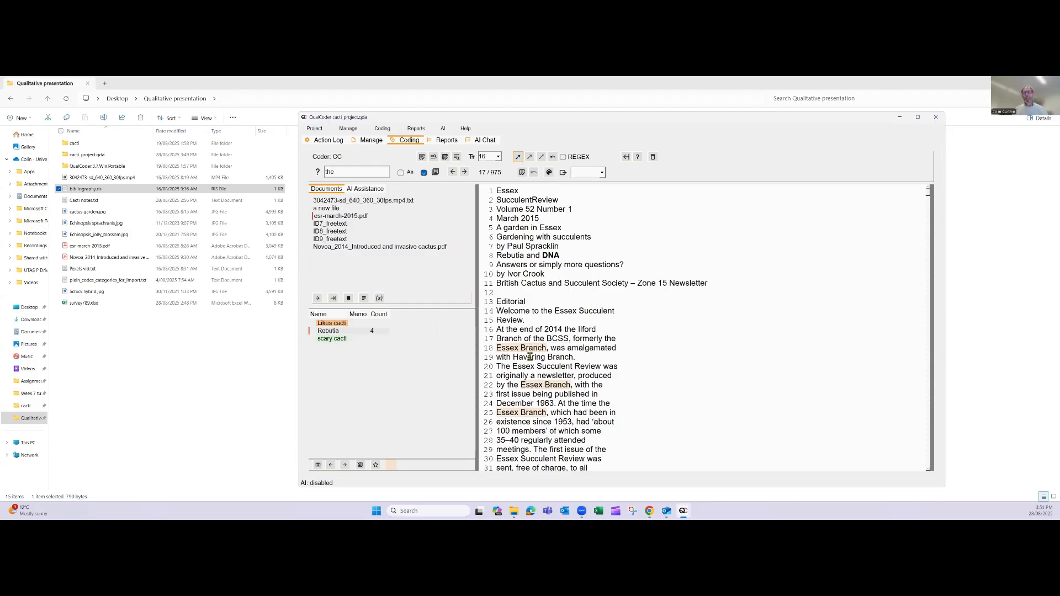
Review the coded passages in esr-march-2015.pdf, step through the coded segments one at a time, and show all codes again
scroll(540, 374, "down", 3)
scroll(540, 374, "down", 6)
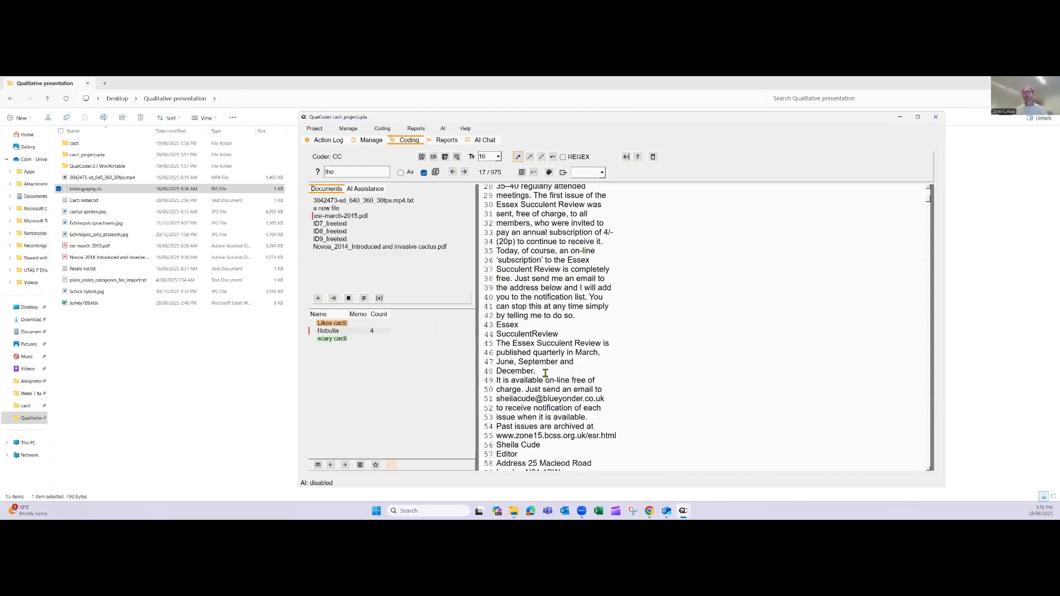
scroll(524, 331, "up", 6)
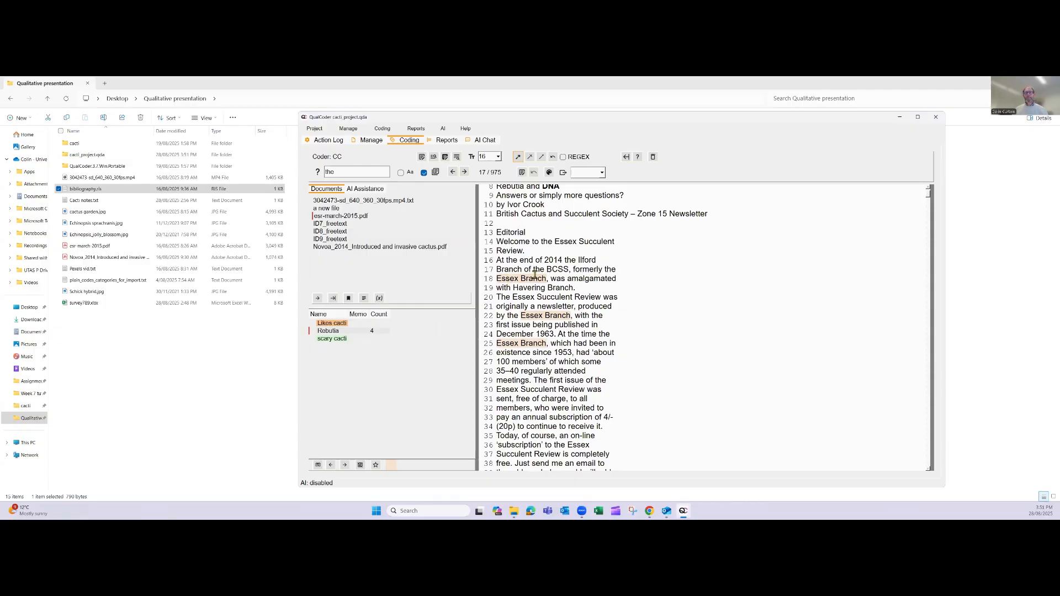
left_click(499, 311)
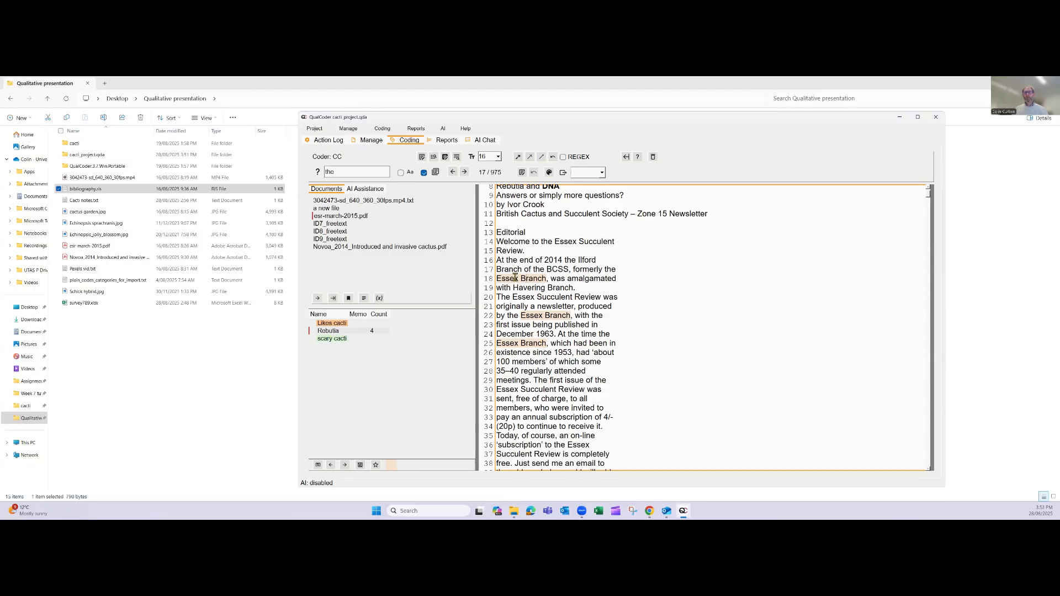
left_click(343, 465)
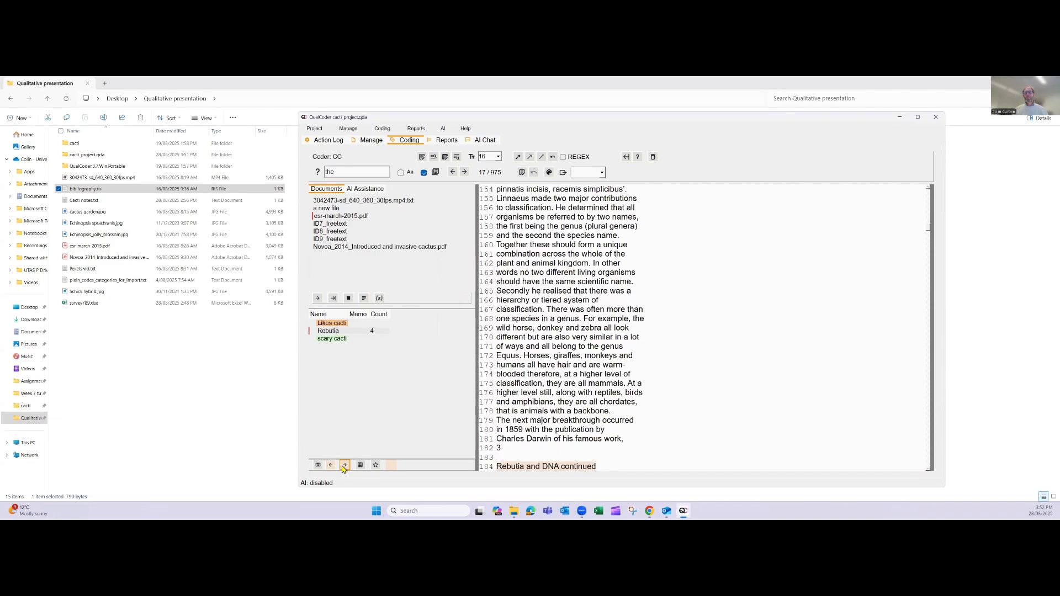
left_click(344, 466)
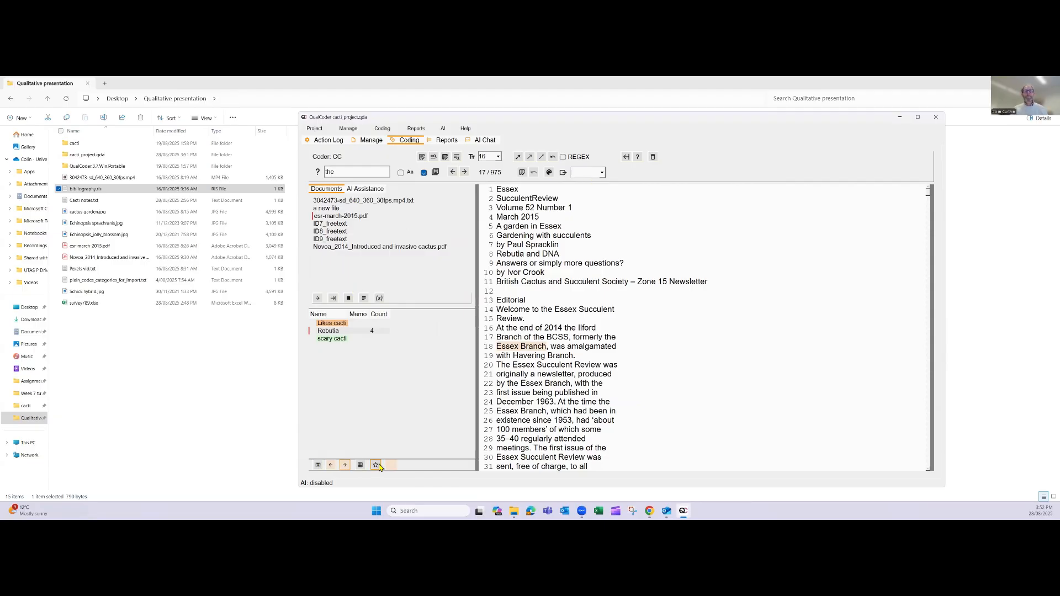
left_click(360, 466)
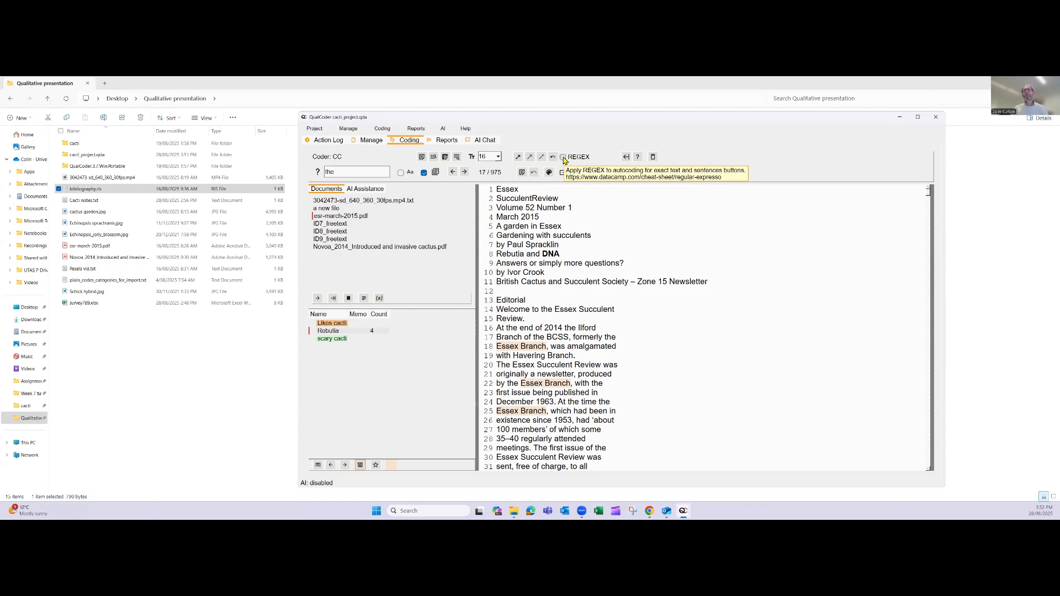
Show the code information pane, view the Likes cacti examples and the project memo, and collapse the pane
left_click(626, 159)
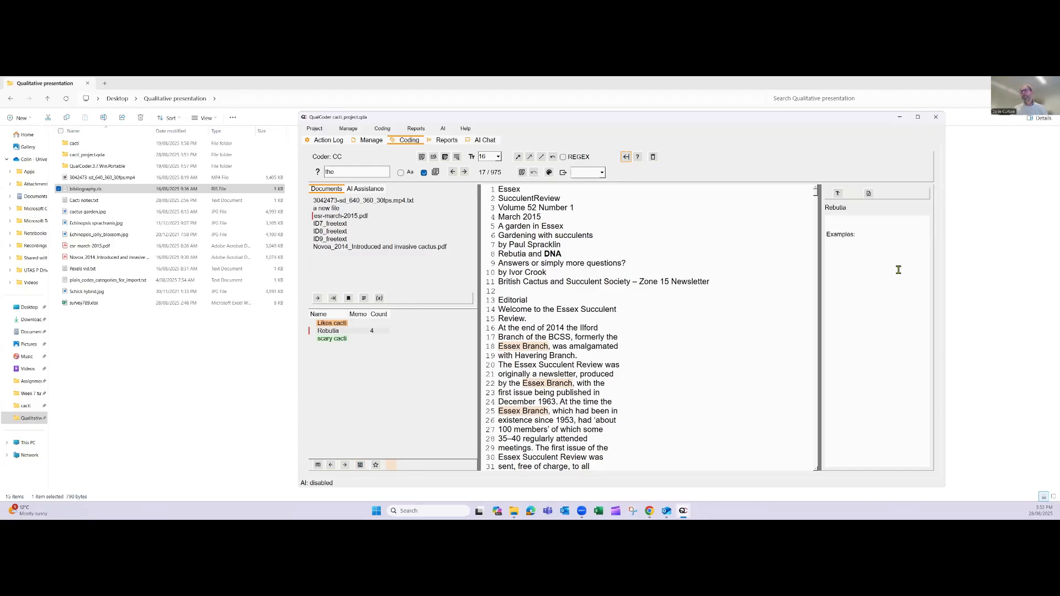
left_click(324, 324)
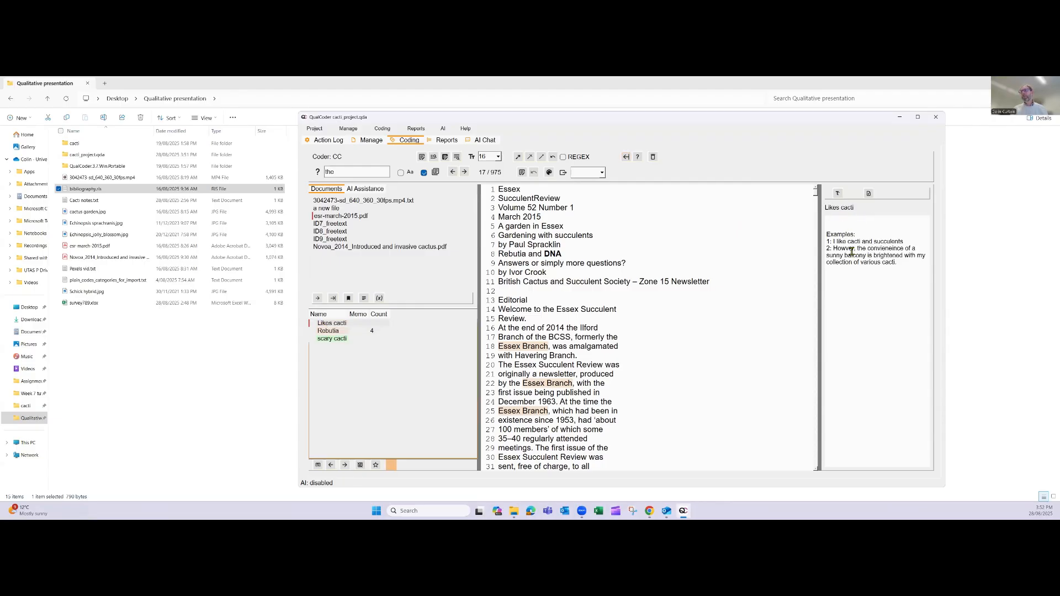
left_click(869, 194)
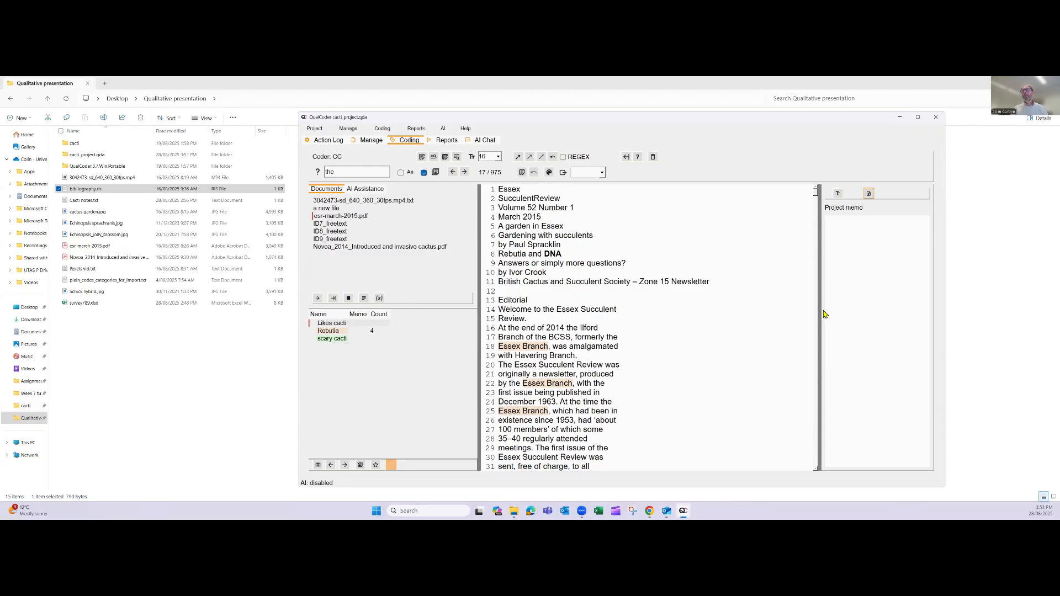
left_click_drag(818, 318, 912, 297)
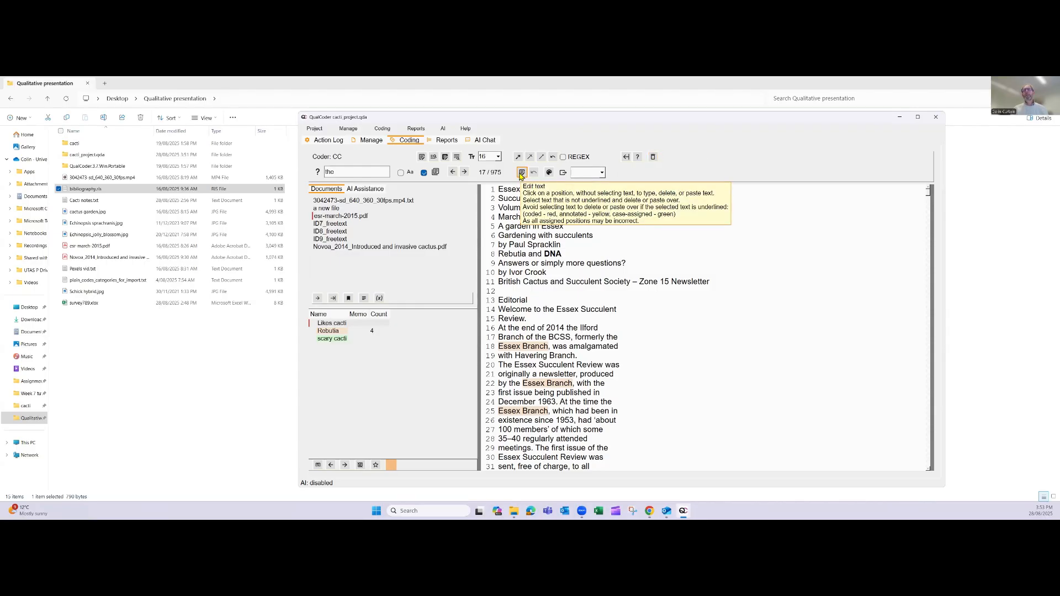
Look through the coded text of ID7_freetext, ID8_freetext and ID9_freetext in turn
left_click(329, 224)
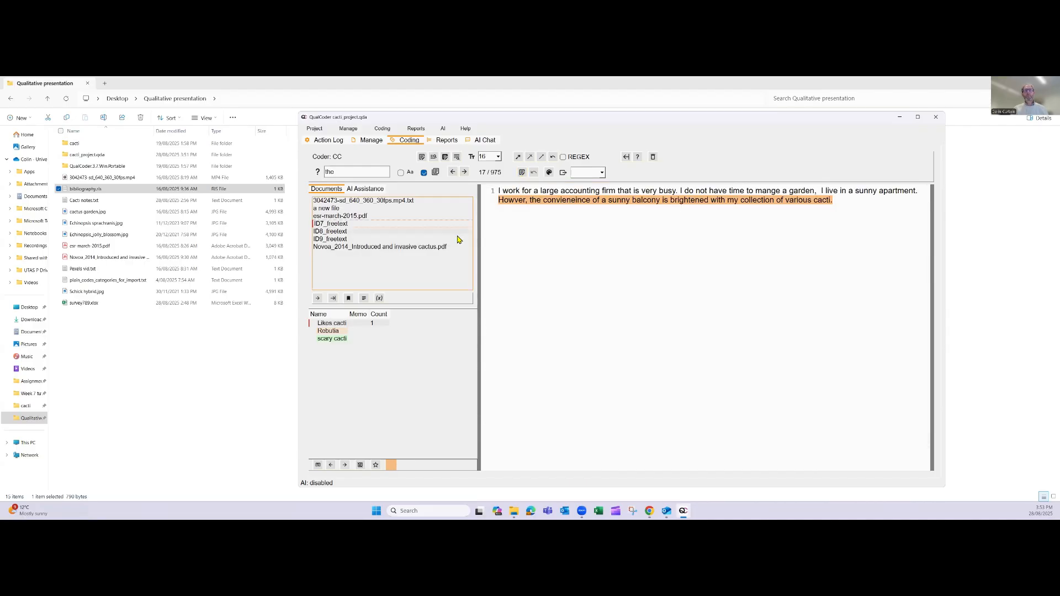
left_click(343, 234)
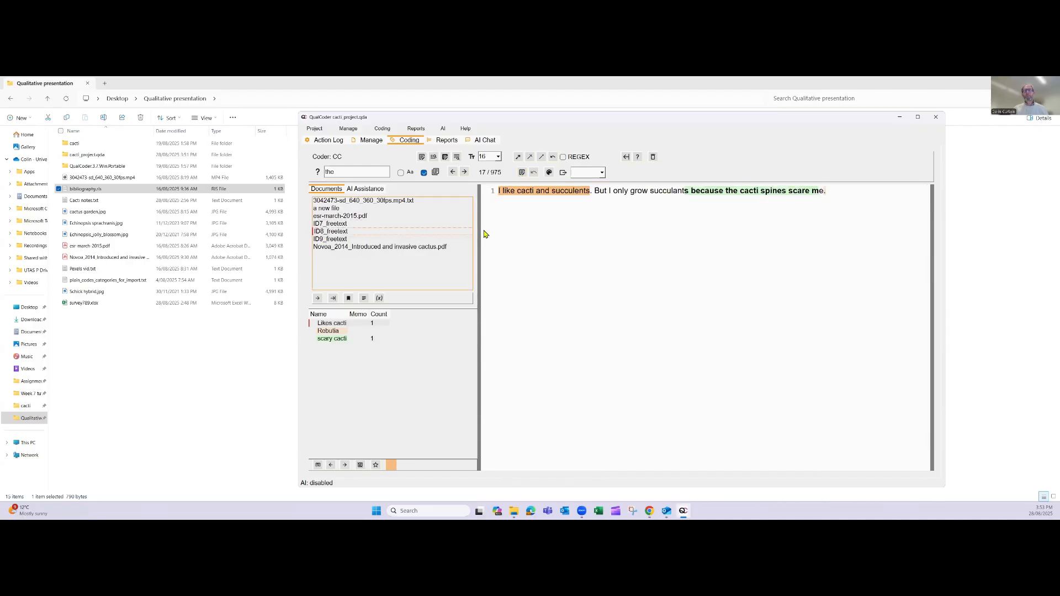
left_click(343, 239)
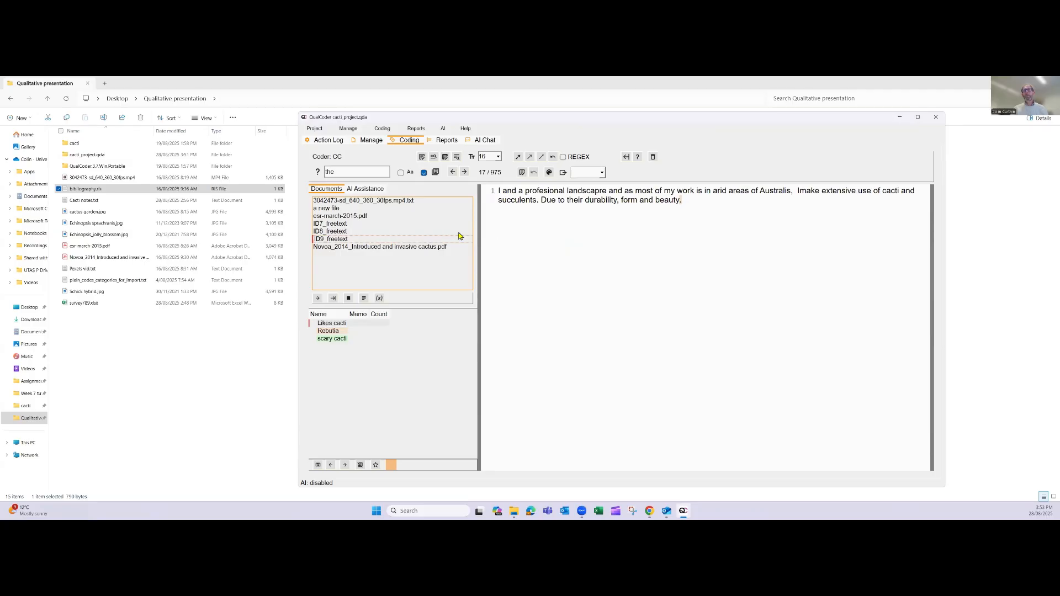
Open ID7_freetext in text editing mode and correct "Howver" to "However" in the last sentence
left_click(341, 227)
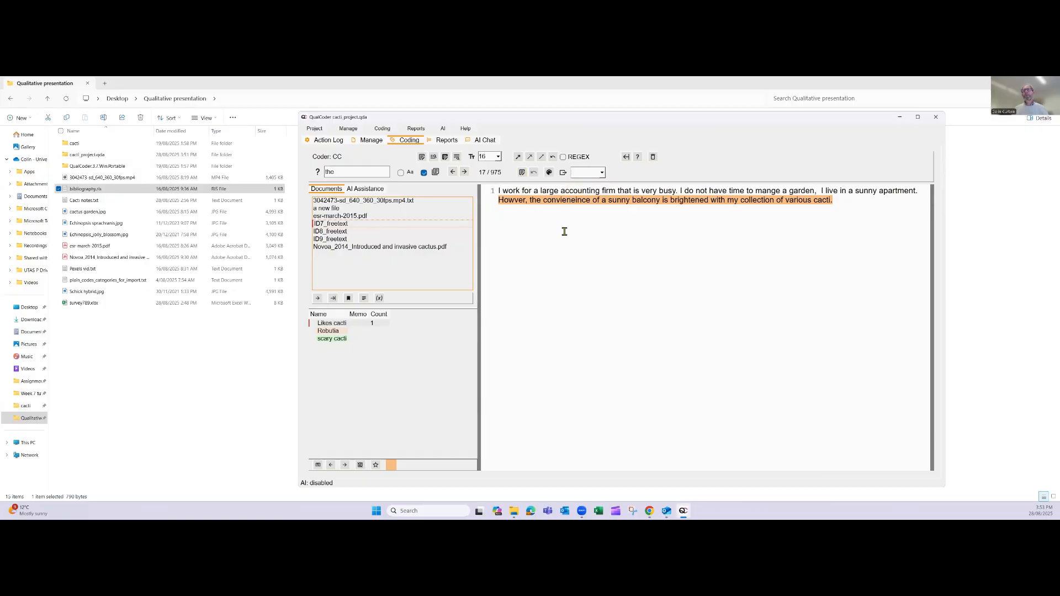
mouse_move(564, 214)
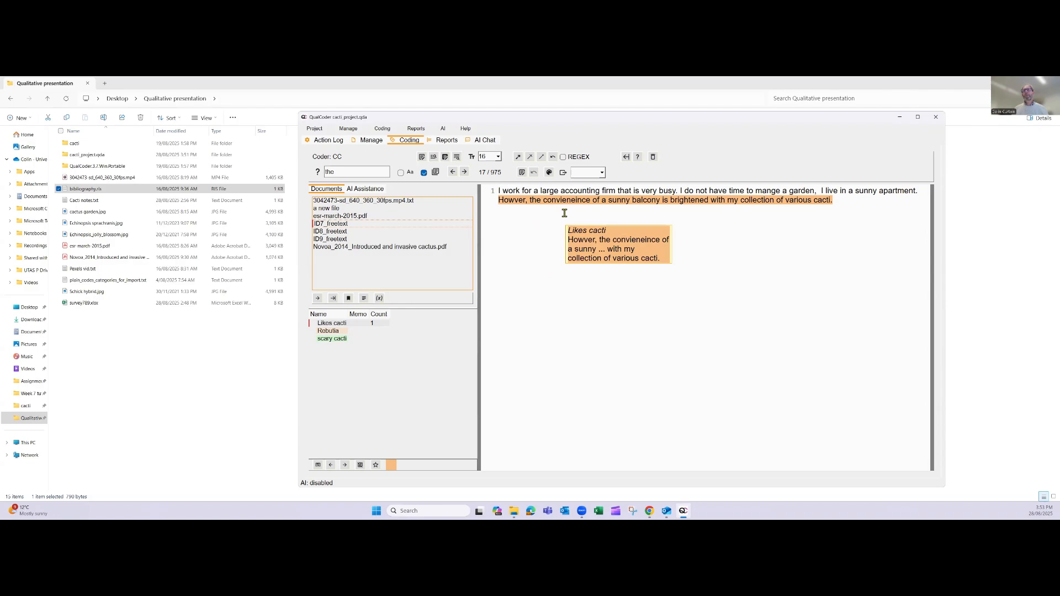
left_click(521, 174)
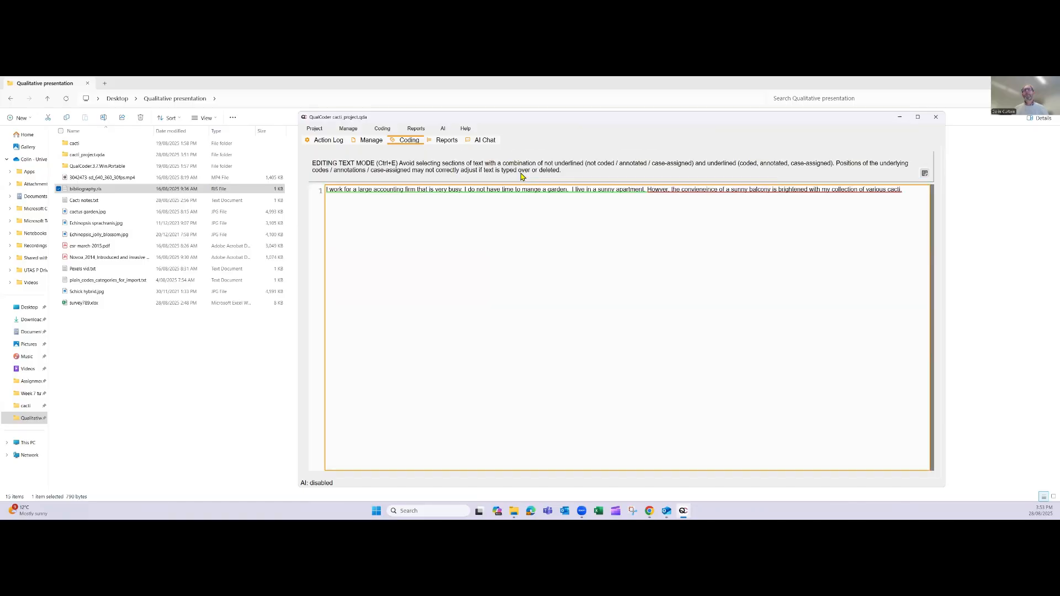
left_click(692, 188)
left_click(658, 189)
type("e")
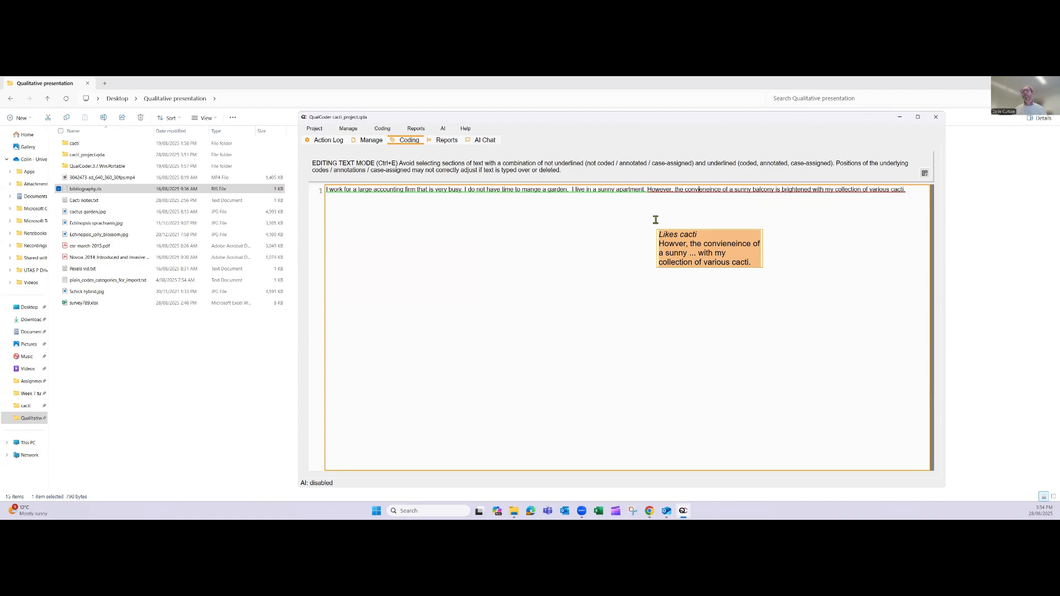
Correct the misspelled "convieneince" to "convenience" in the coded sentence
key("BackSpace")
key("Right")
key("Right")
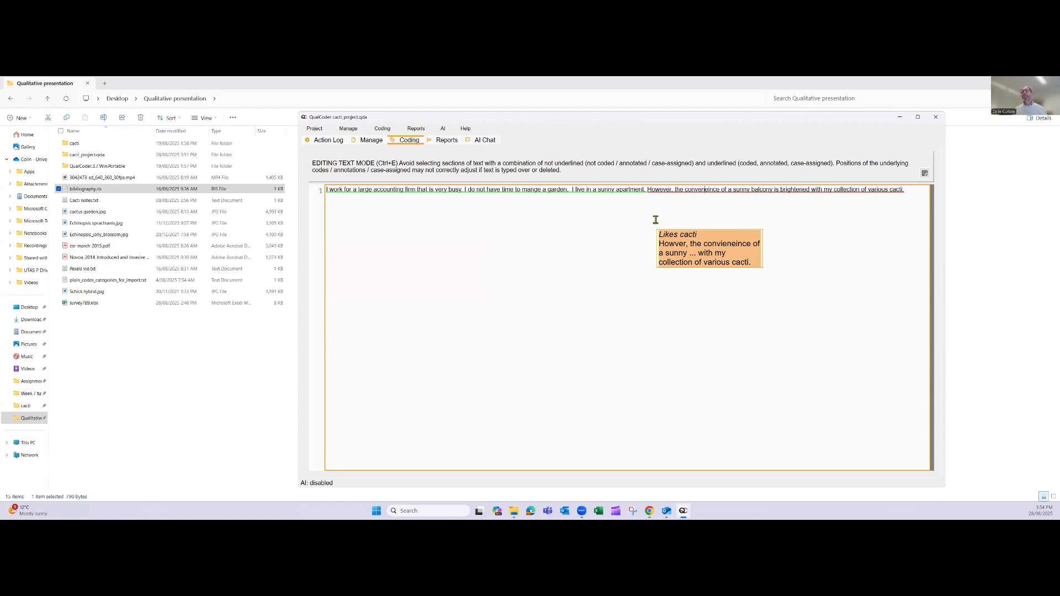
type("i")
key("Right")
type("n")
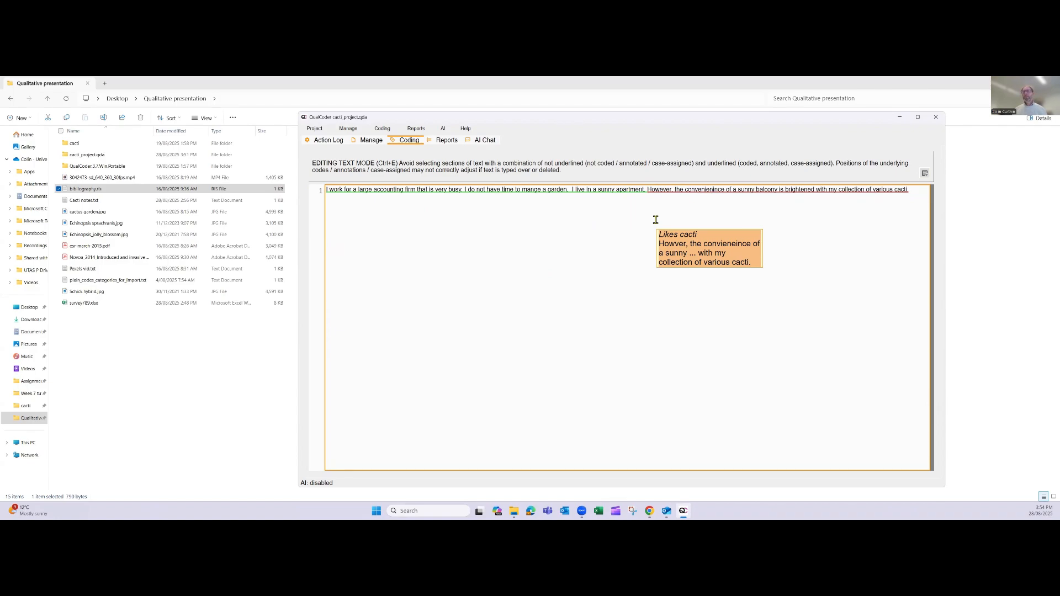
key("Delete")
key("Delete")
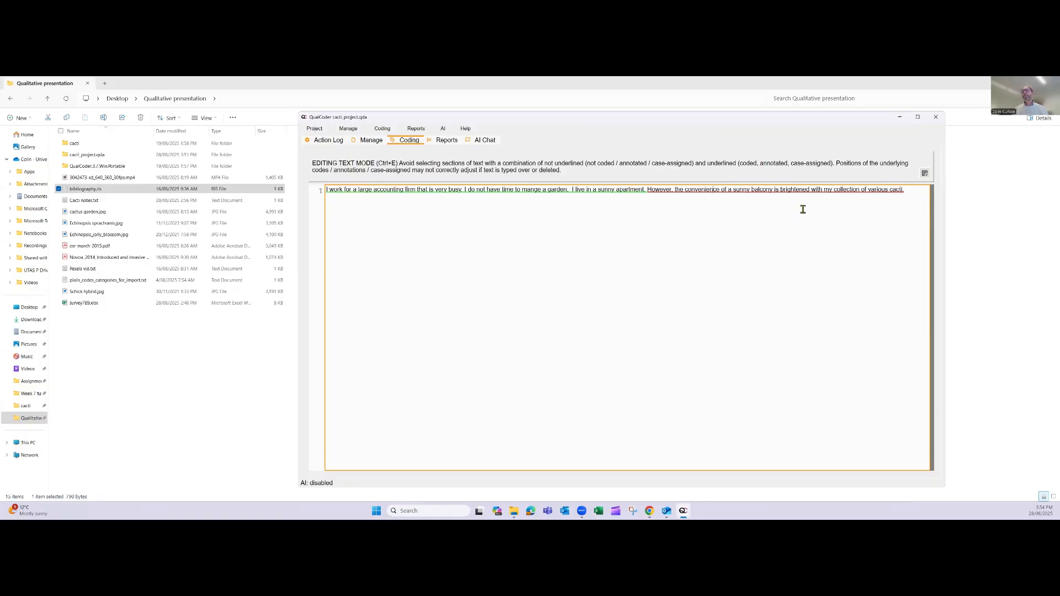
Leave text editing mode and reload ID7_freetext in the coding view
left_click(926, 175)
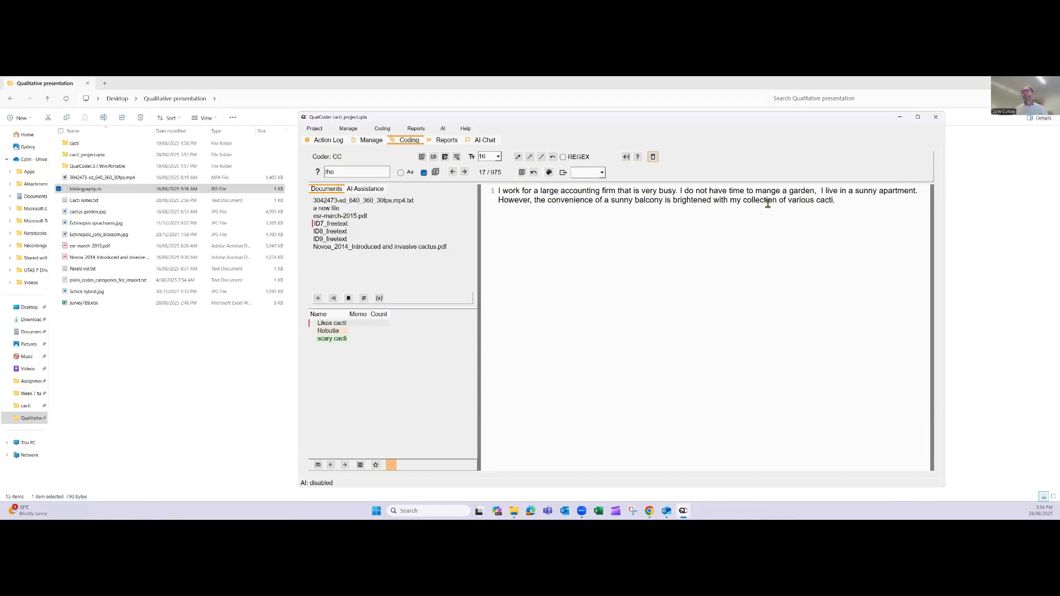
left_click(336, 232)
left_click(337, 224)
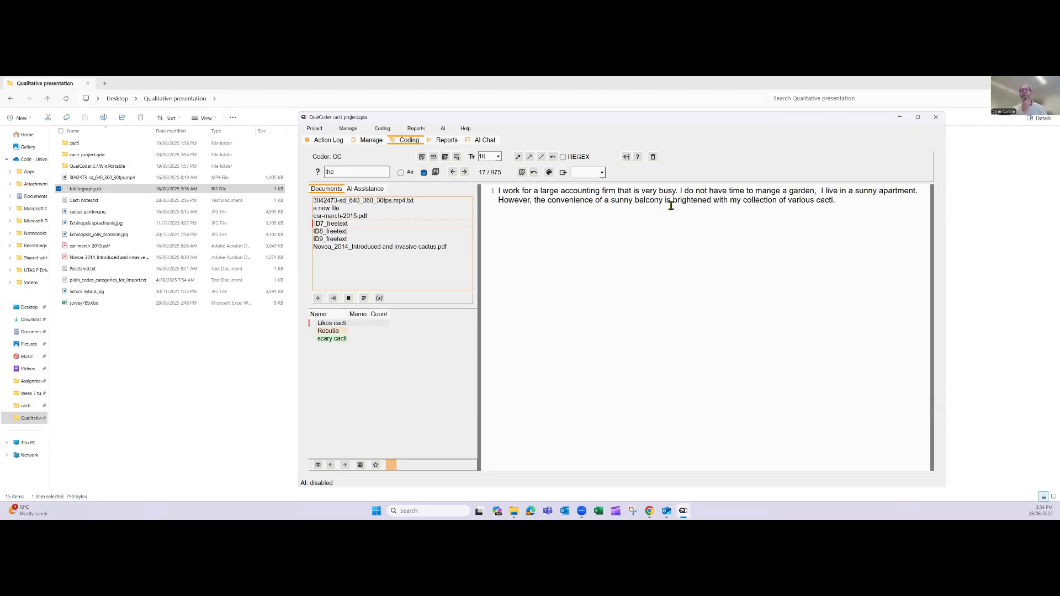
Check the start and the last sentence of ID7_freetext by selecting passages of its text
left_click_drag(832, 200, 643, 203)
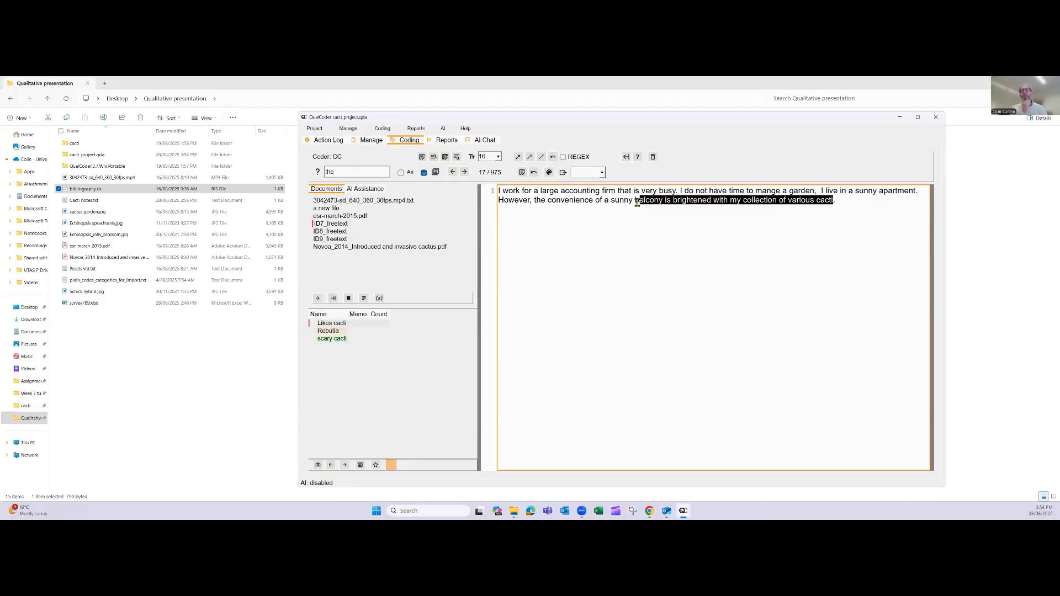
left_click(609, 204)
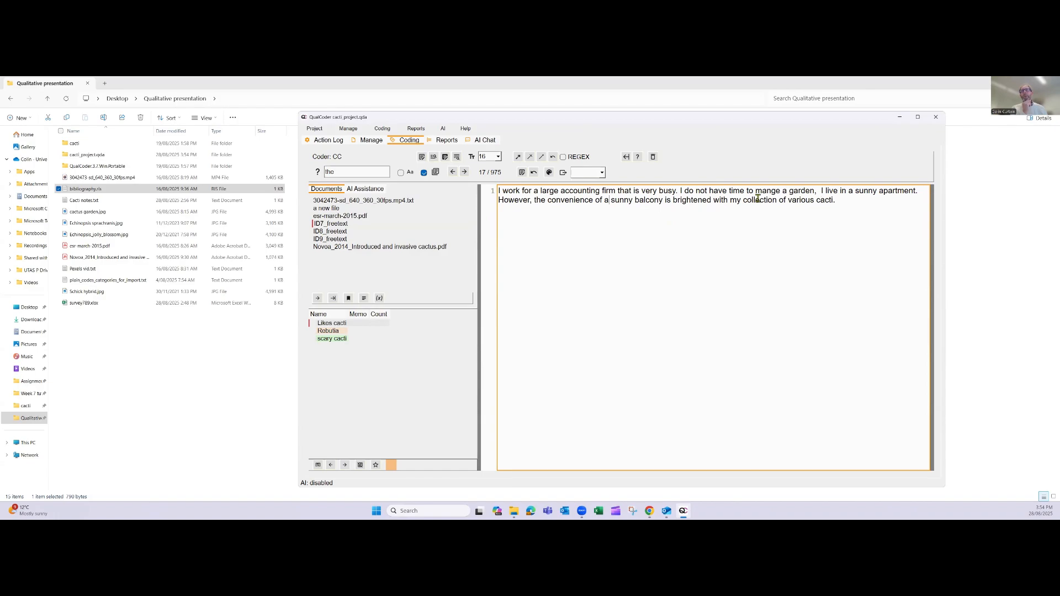
left_click_drag(807, 204, 846, 204)
left_click_drag(685, 197, 673, 200)
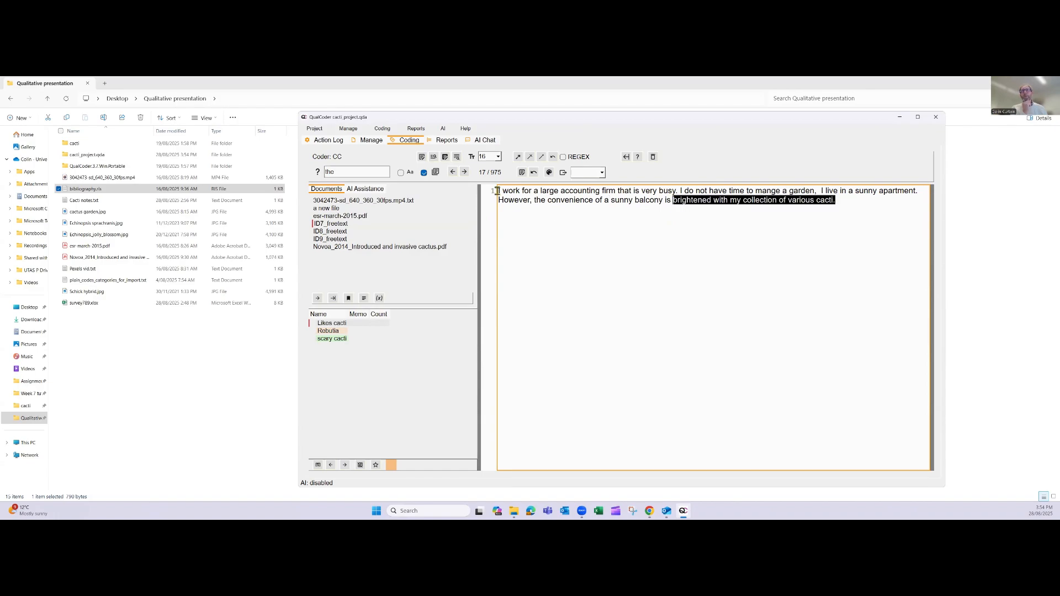
left_click_drag(497, 191, 531, 191)
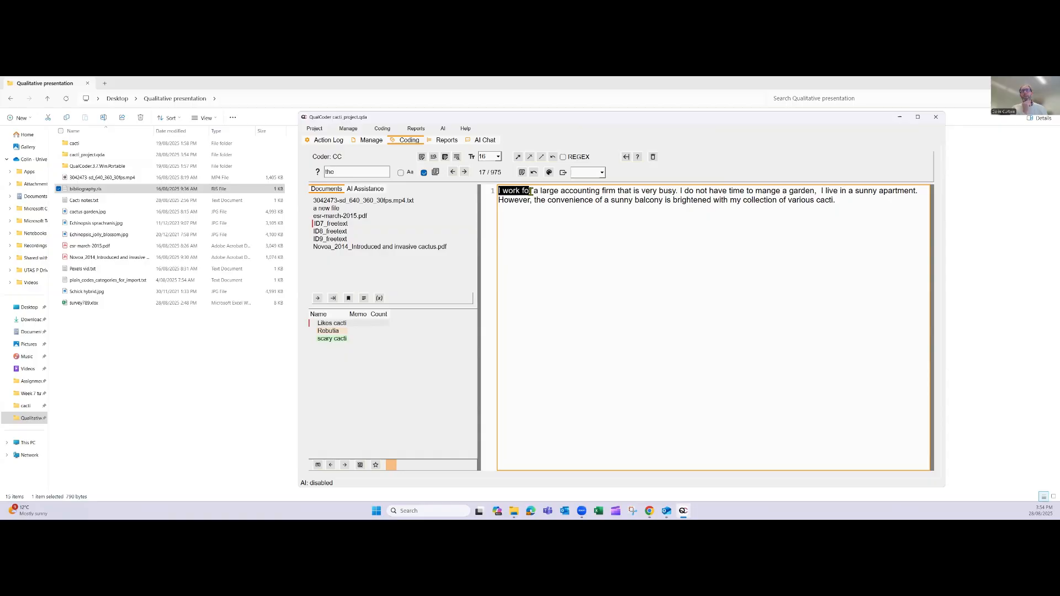
left_click(569, 200)
Edit the text of ID8_freetext to insert "big" before "cacti spines", and check the end of the coded sentence
left_click(332, 233)
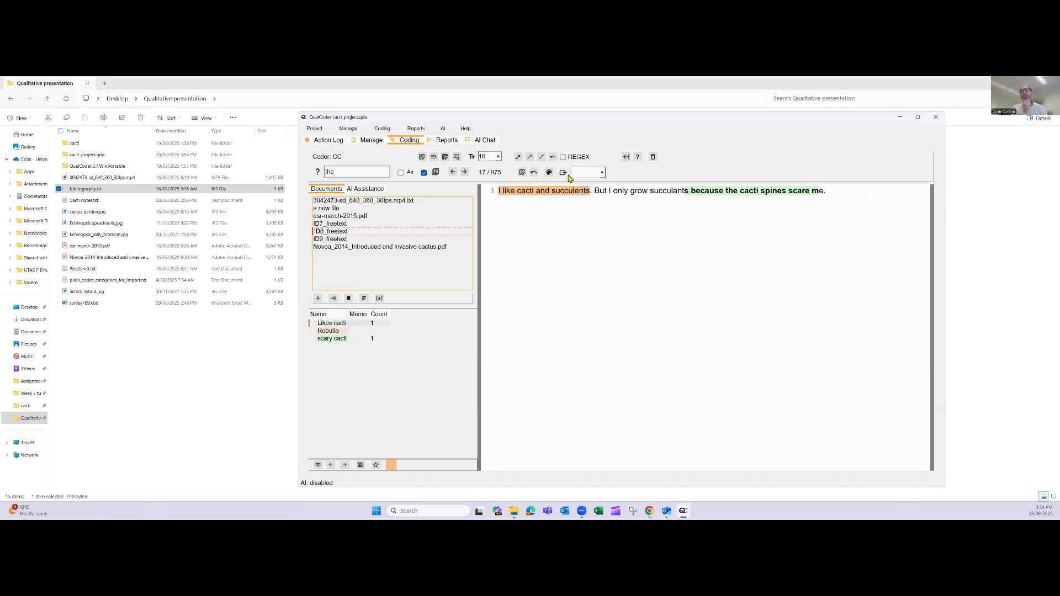
left_click(523, 173)
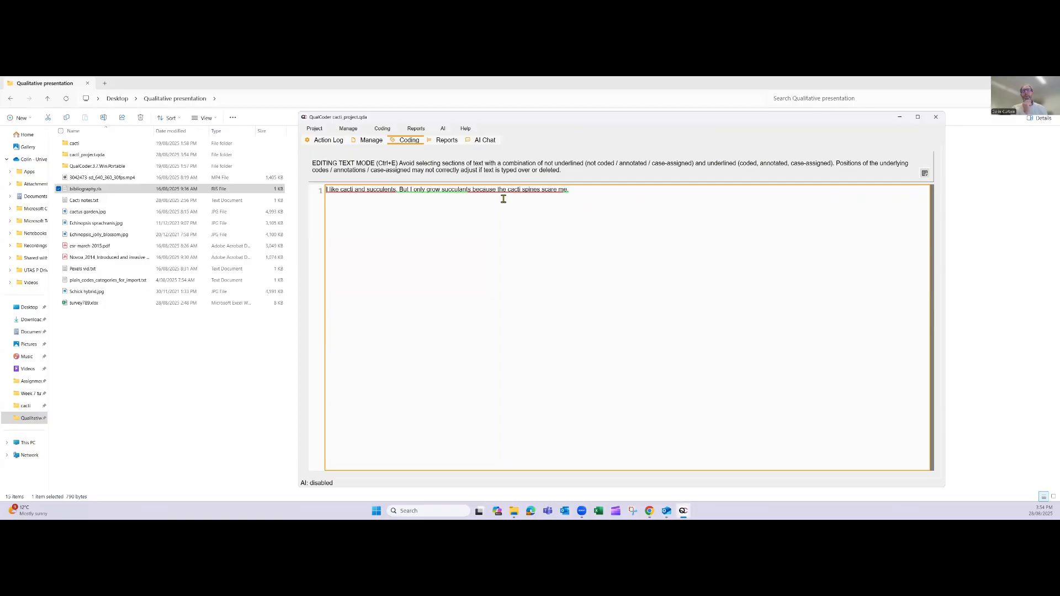
mouse_move(504, 200)
type("big")
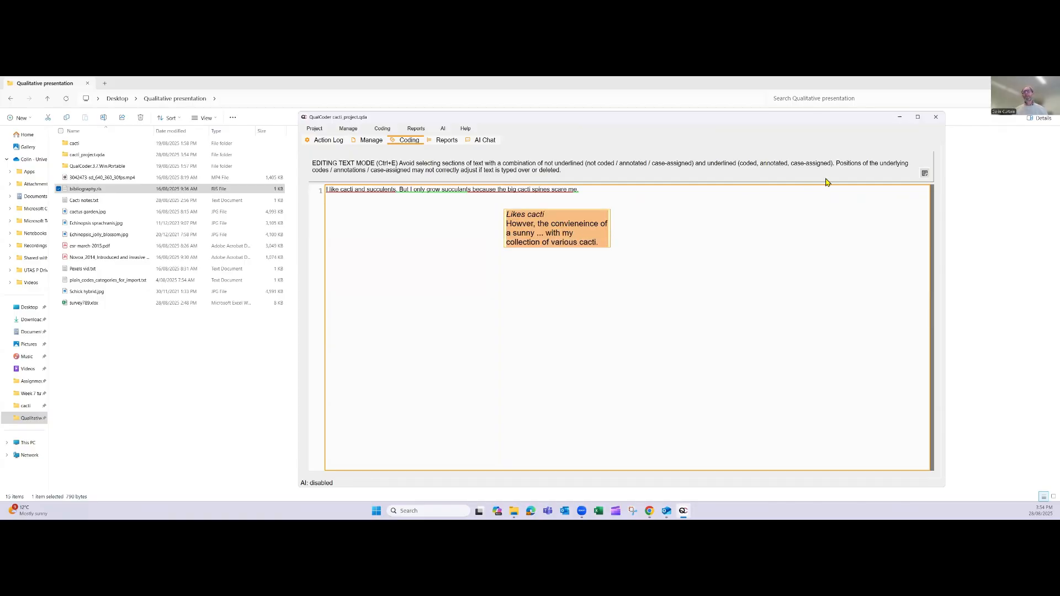
left_click(925, 173)
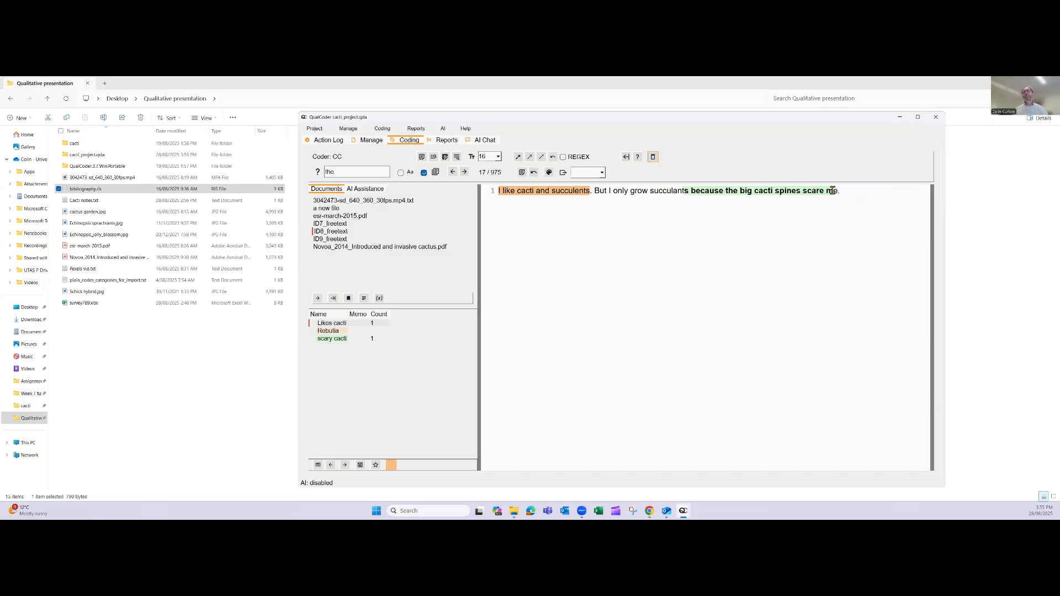
left_click_drag(848, 192, 816, 191)
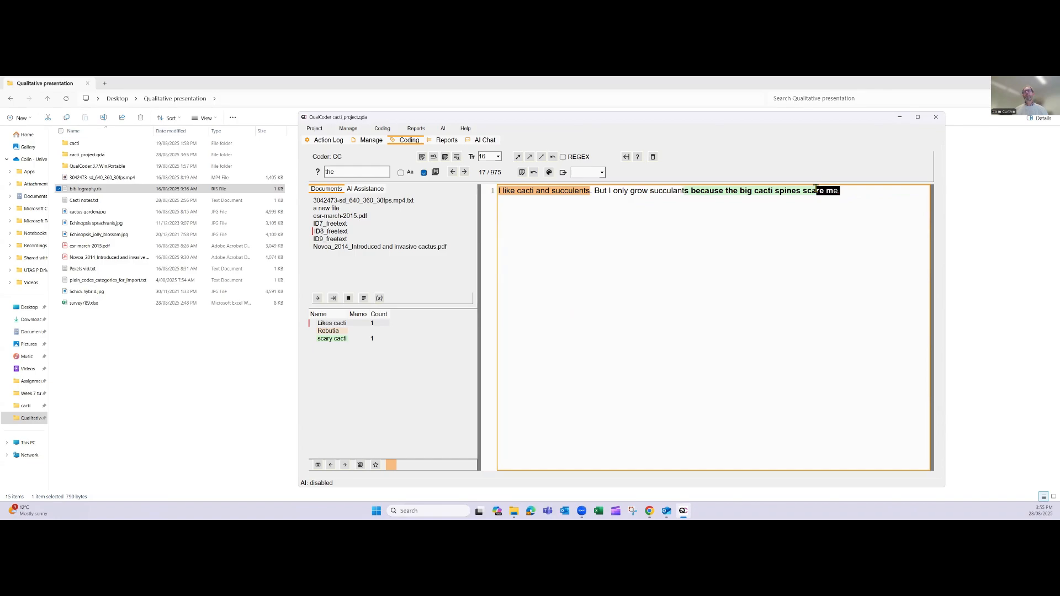
left_click(654, 191)
Open image coding, browse the cactus photos and rotate Echinopsis_jolly_blossom.jpg 90 degrees clockwise
left_click(386, 129)
left_click(391, 151)
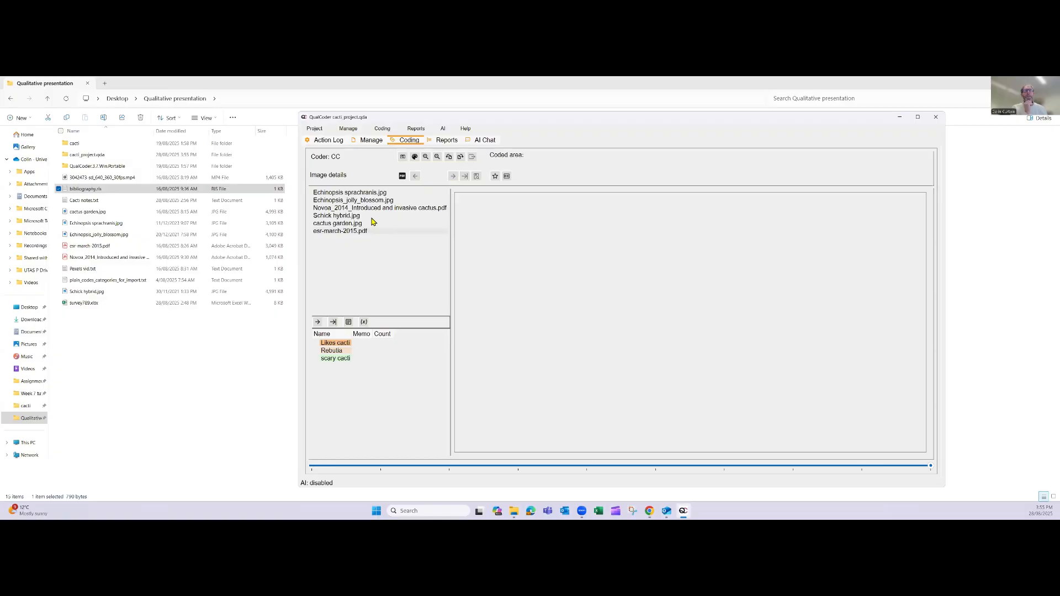
left_click(334, 216)
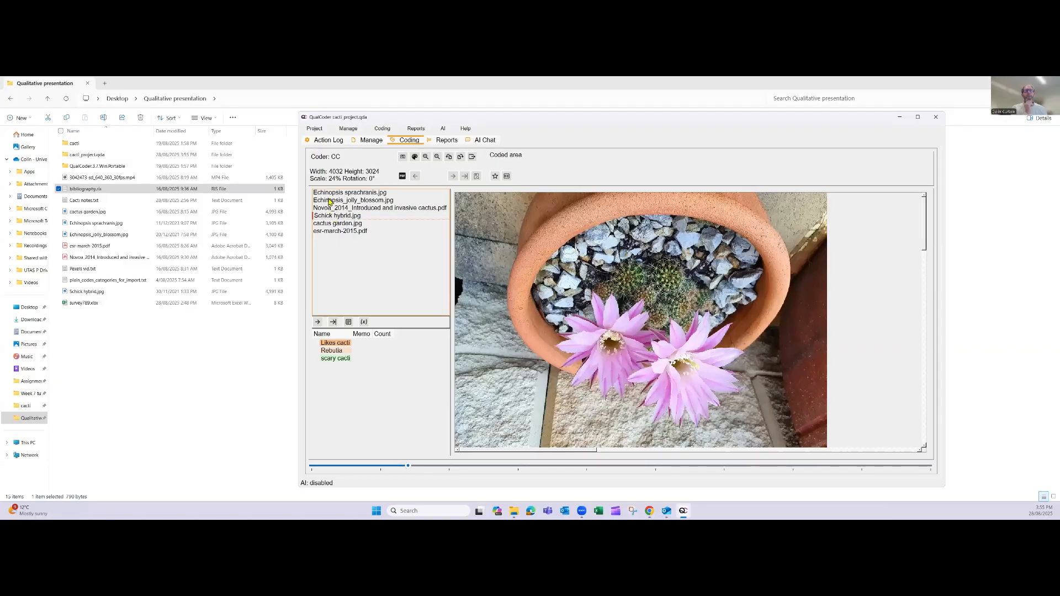
left_click(338, 194)
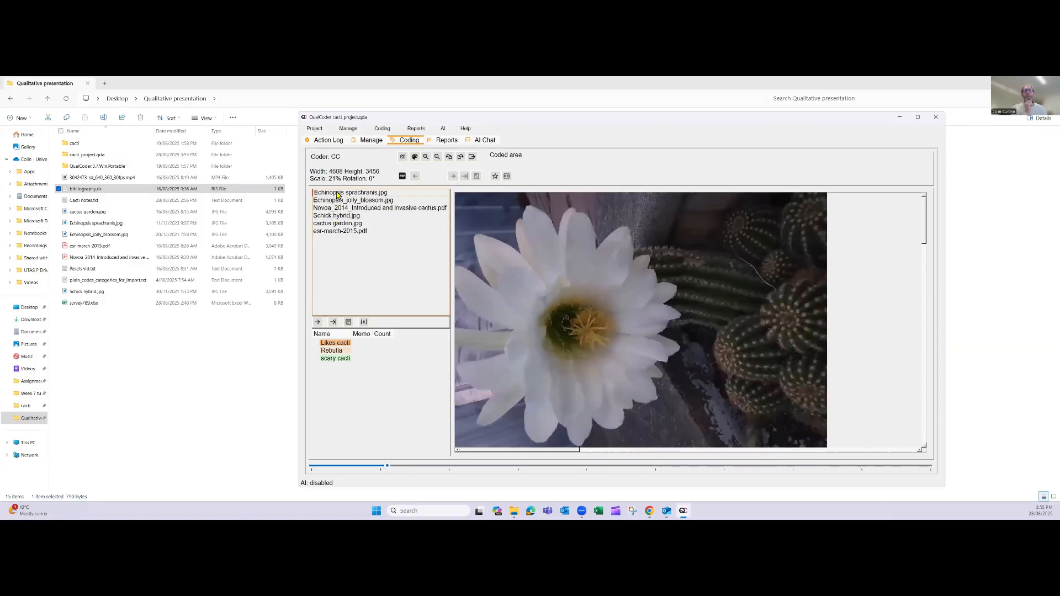
left_click(363, 201)
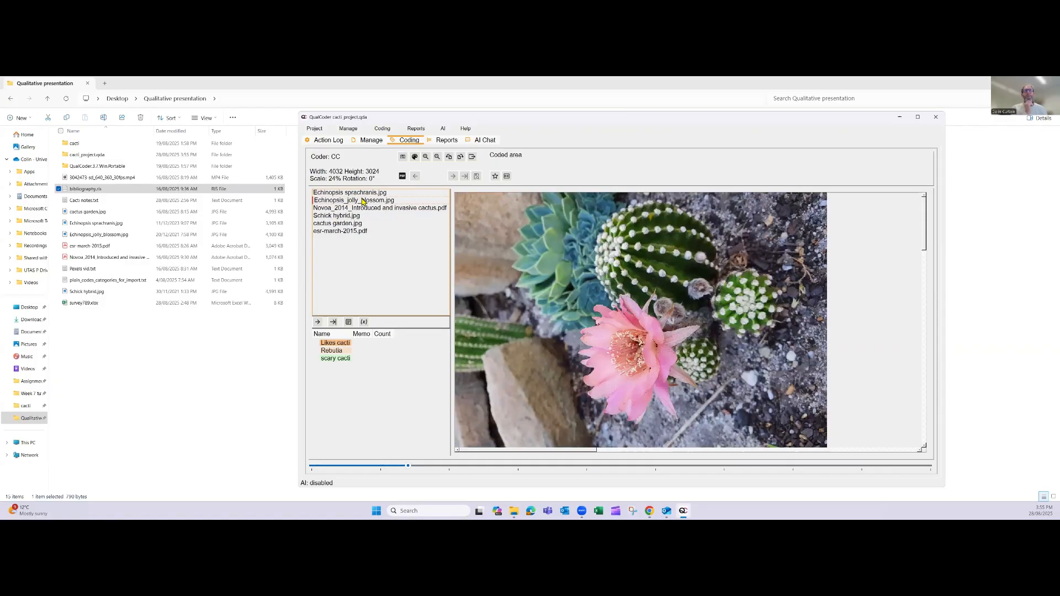
right_click(633, 261)
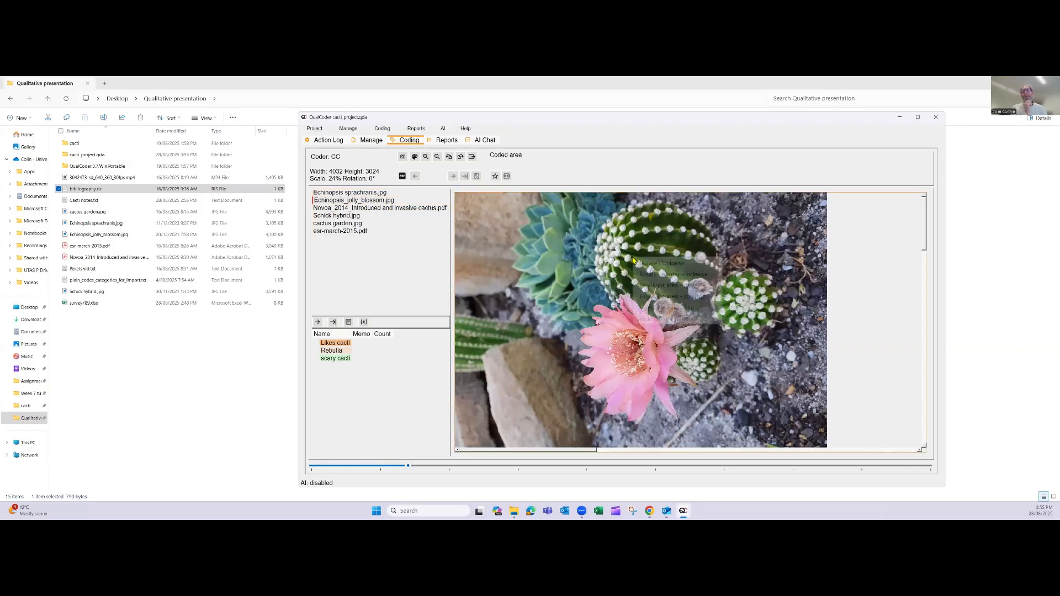
left_click(657, 263)
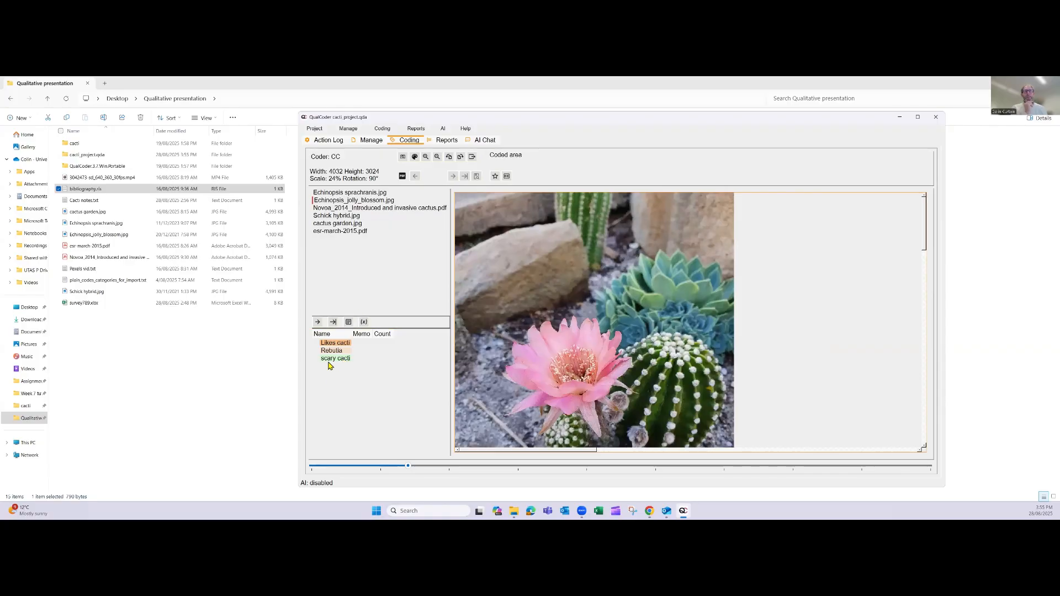
Create a new code named "flower" and apply it to an area of about 1438 by 1704 pixels around the pink flower
right_click(343, 385)
left_click(350, 389)
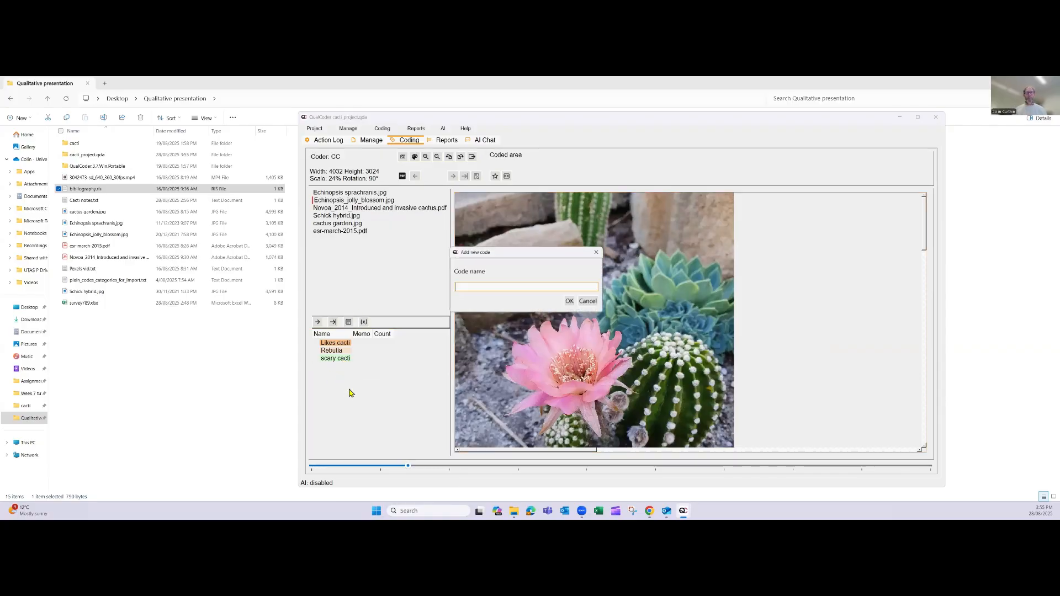
type("fl")
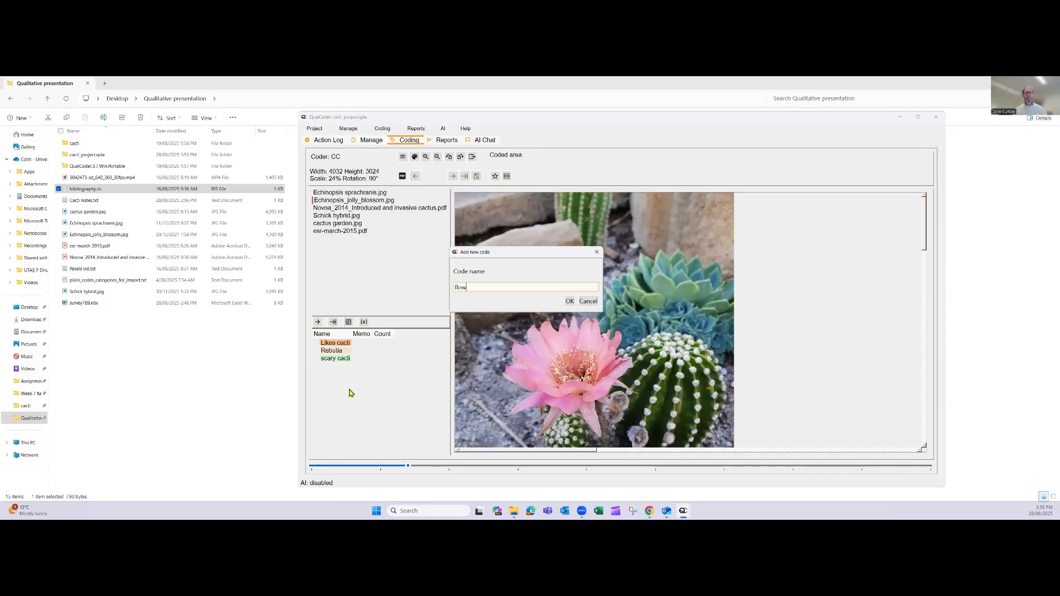
type("ow")
key("Return")
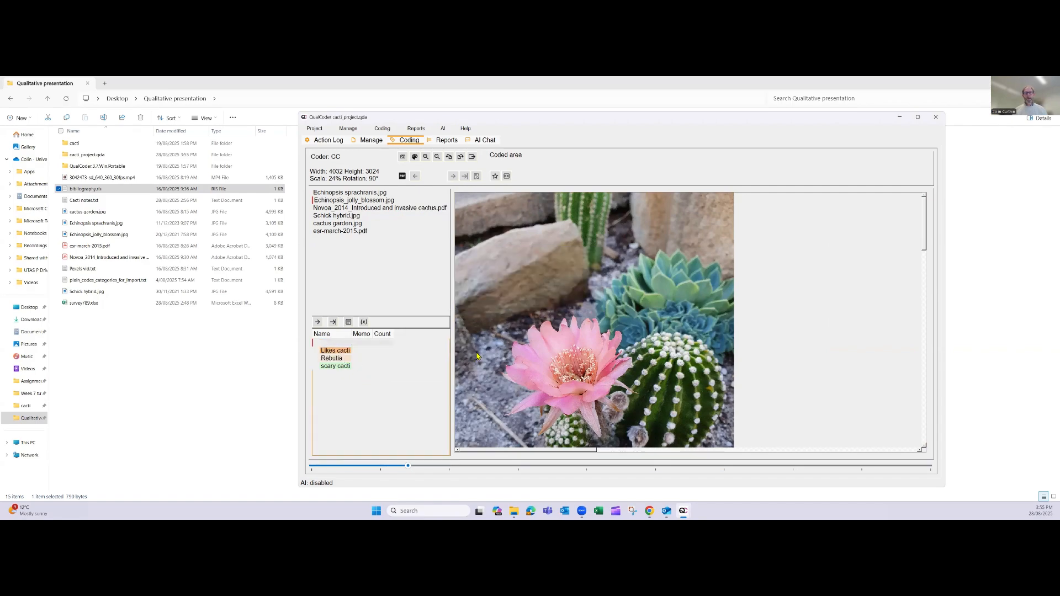
left_click_drag(489, 313, 551, 357)
left_click_drag(641, 420, 646, 435)
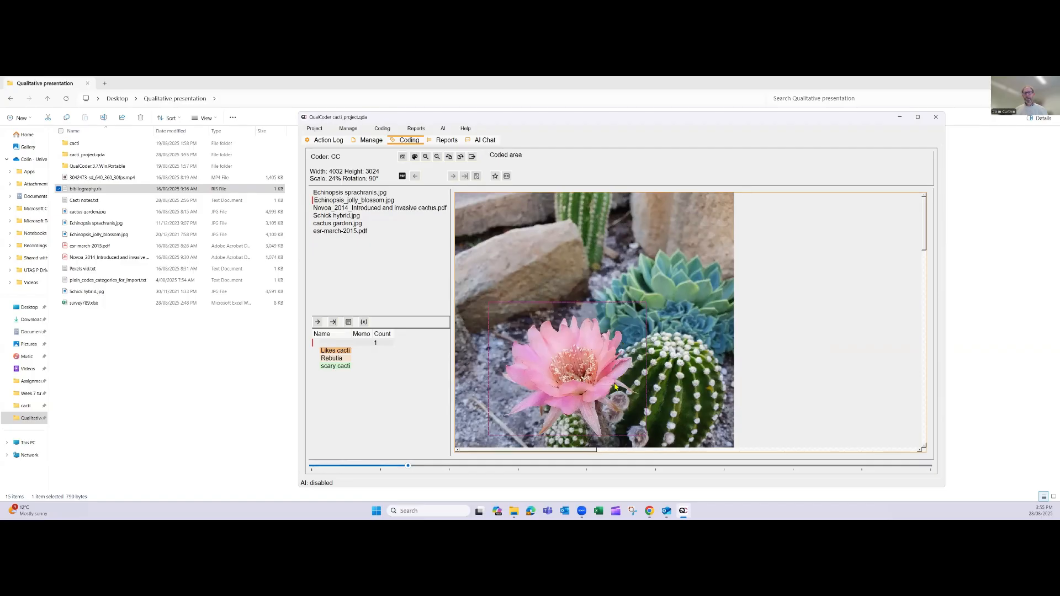
Change the color of the flower code to yellow
right_click(343, 344)
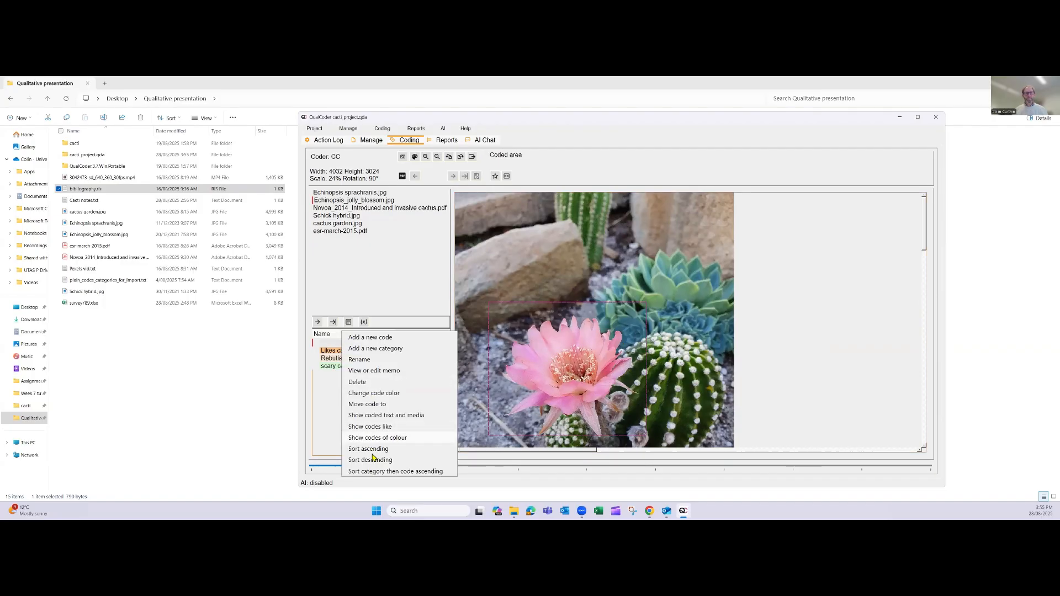
left_click(377, 393)
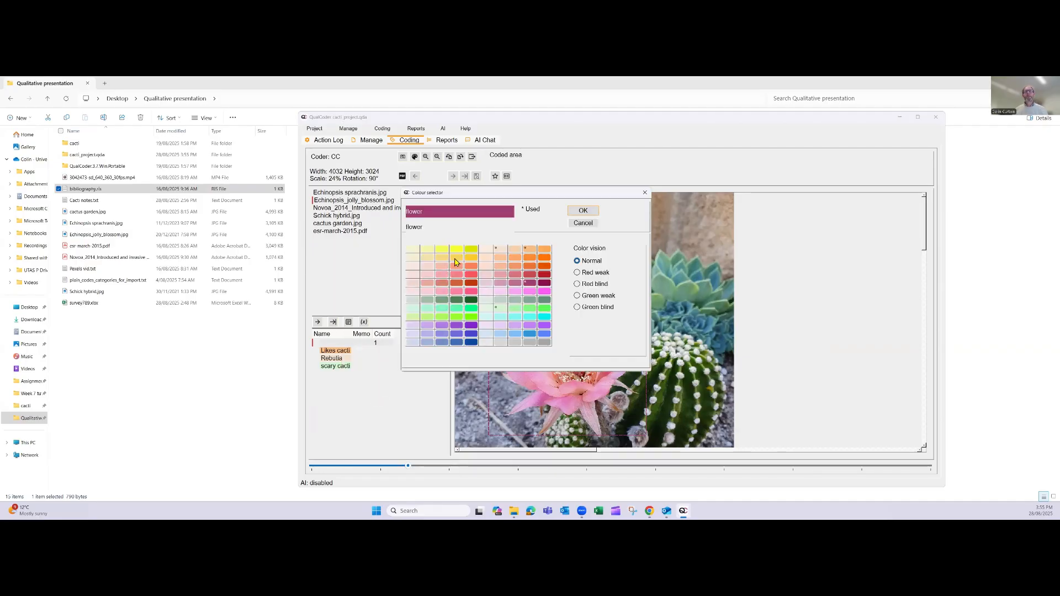
left_click(456, 257)
left_click(583, 211)
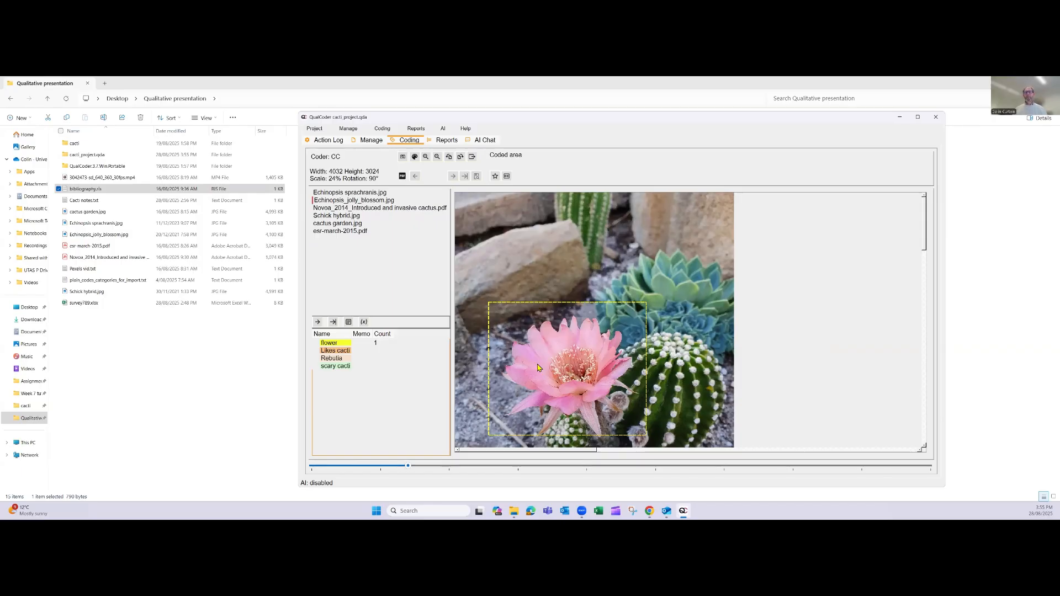
Add the memo "a pink flower" to the coded flower area and view it on the image
right_click(544, 385)
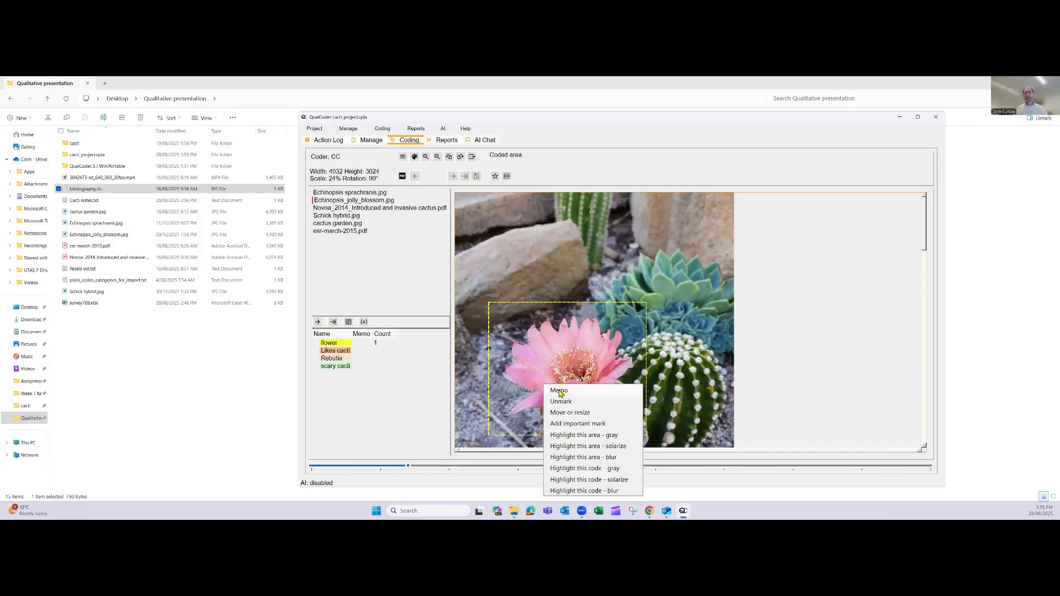
left_click(559, 391)
type("a pi")
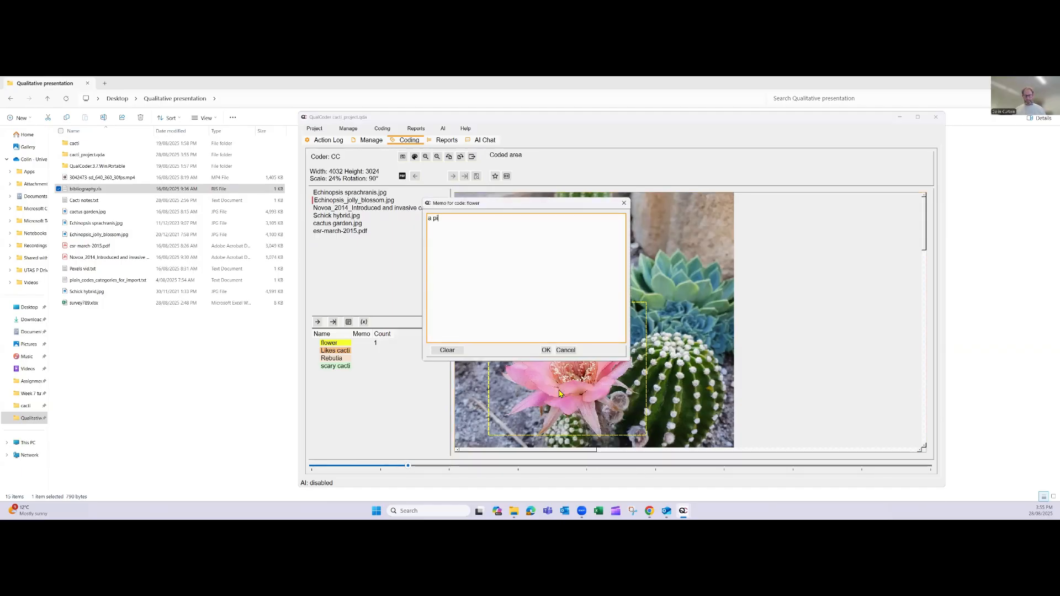
type("nk flower")
left_click(546, 350)
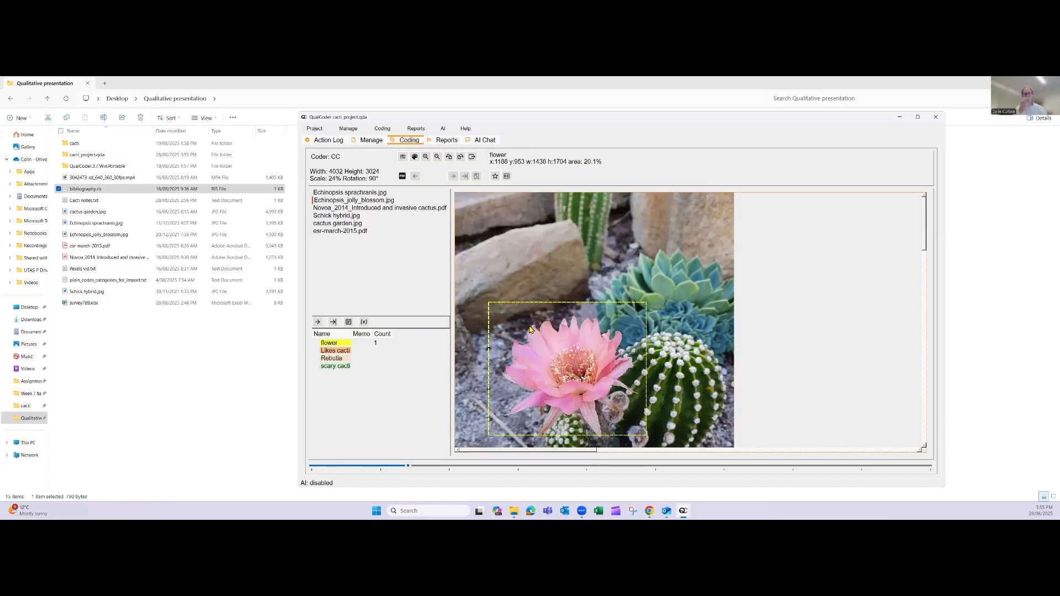
mouse_move(530, 330)
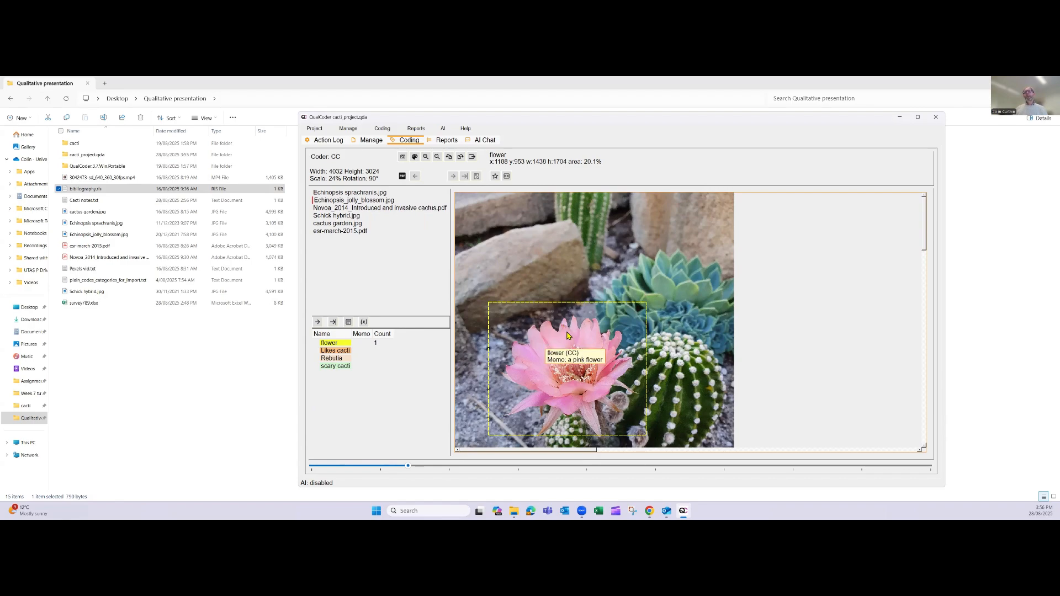
View the coded flower area highlighted against gray, rotate the generated picture upright and close it
right_click(590, 331)
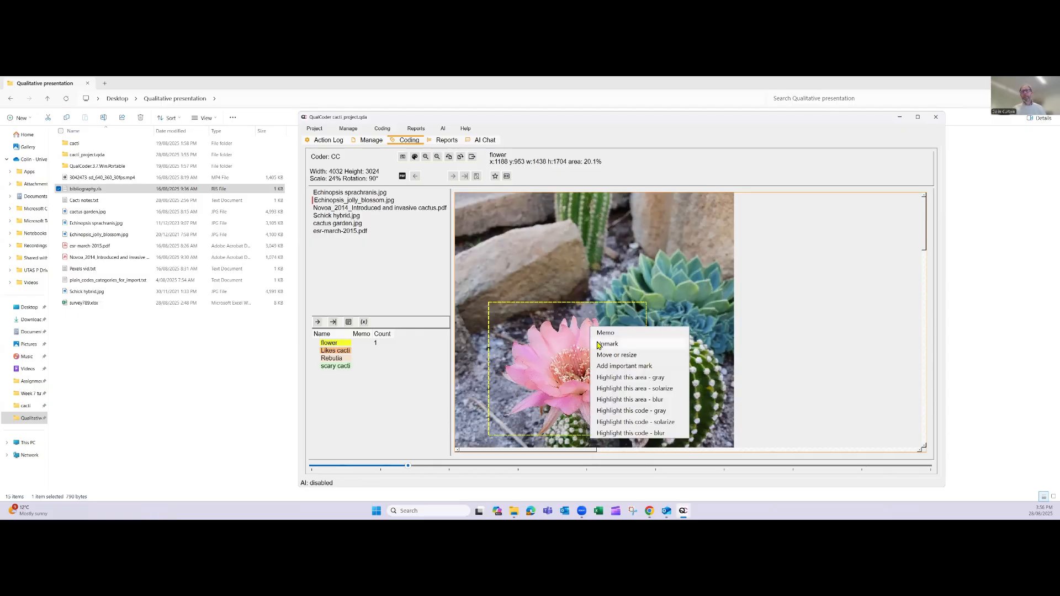
left_click(615, 380)
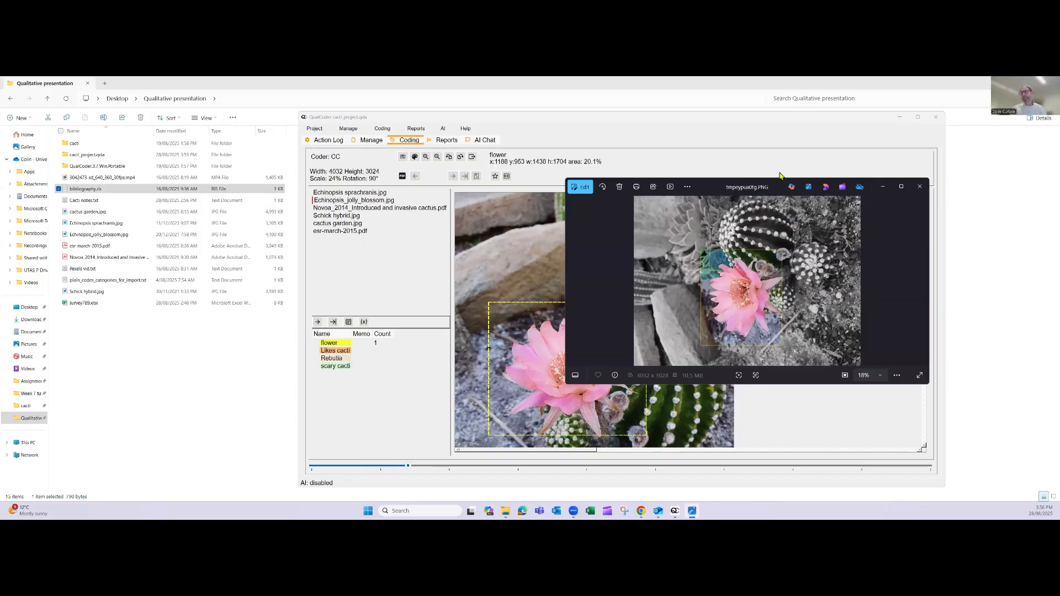
left_click(604, 188)
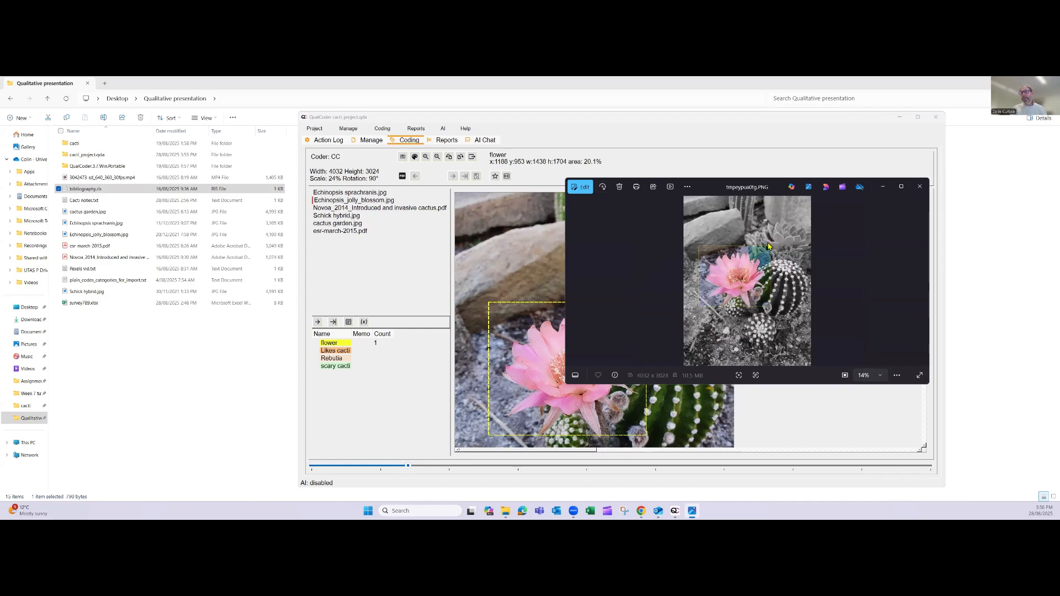
left_click(918, 188)
mouse_move(607, 359)
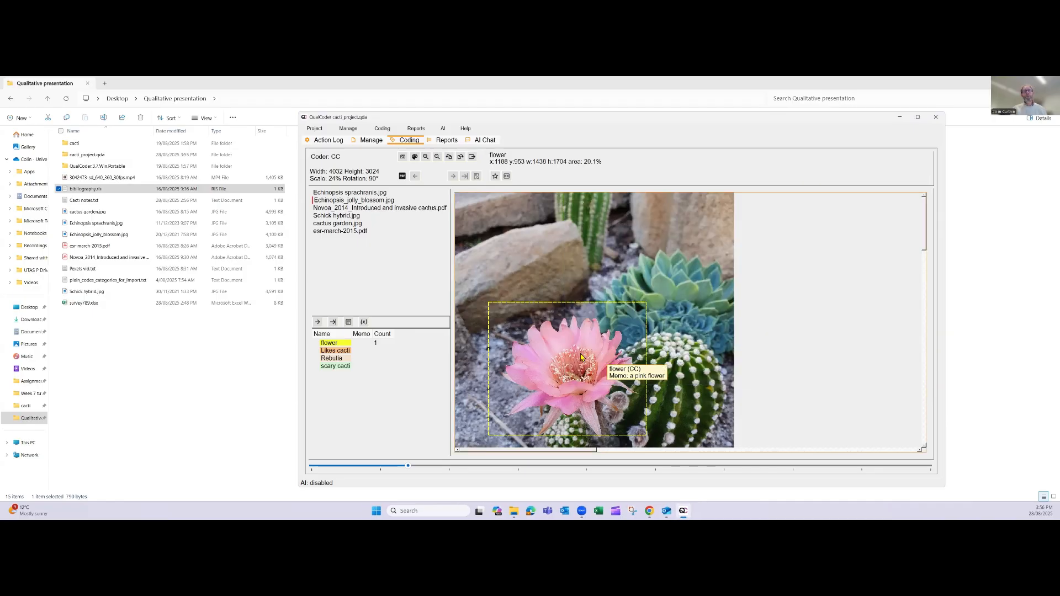
Open audio/video coding and load 3042473-sd_640_360_30fps.mp4 with its transcript
left_click(382, 129)
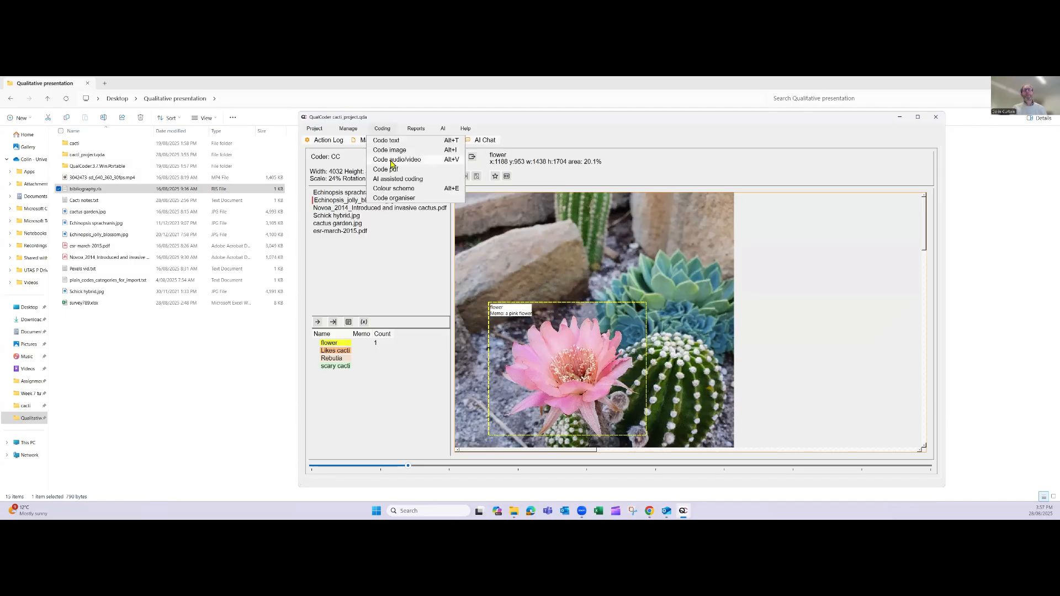
left_click(396, 159)
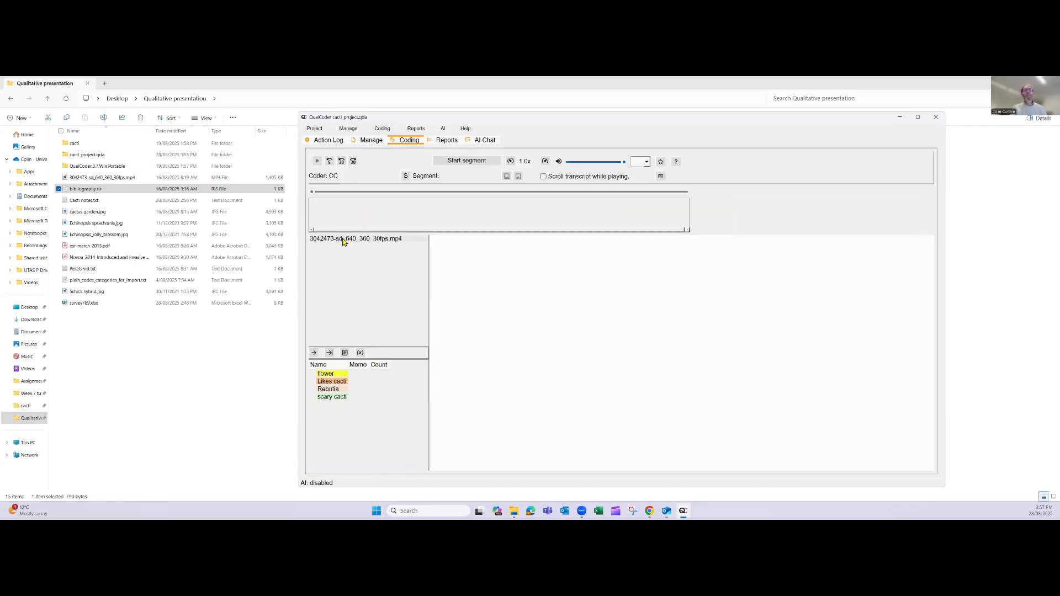
left_click(334, 239)
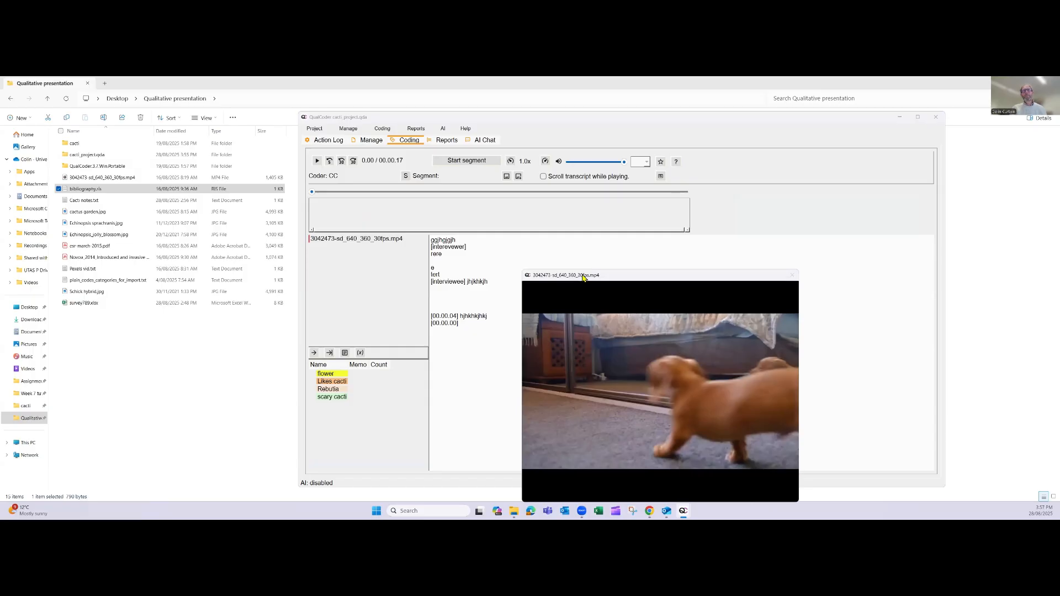
Arrange the video window beside the coding window without overlap and play the video up to 00.00.03
left_click_drag(583, 277, 227, 114)
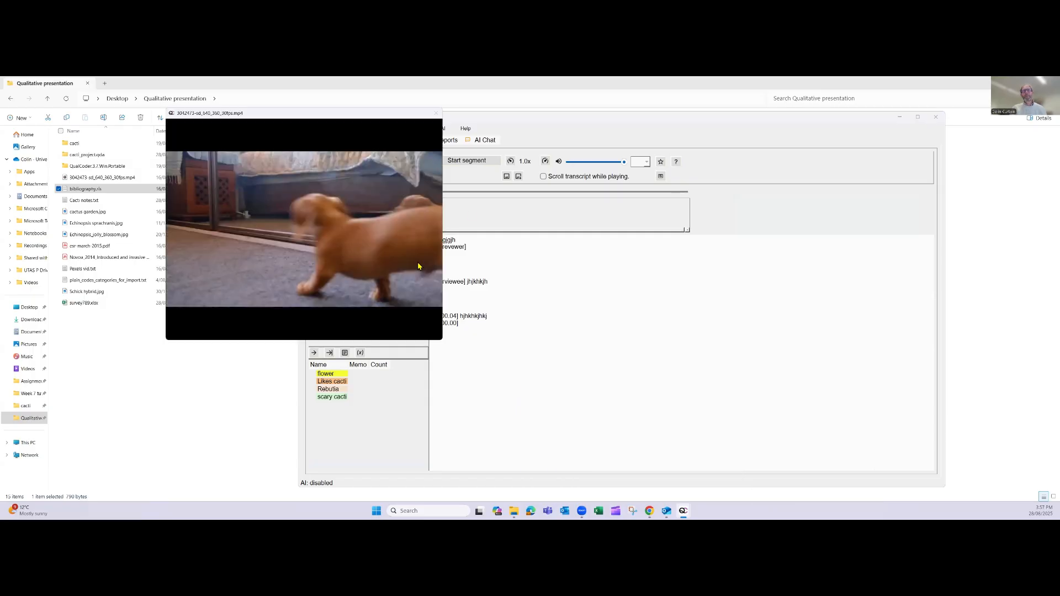
left_click(559, 118)
left_click_drag(558, 118, 607, 138)
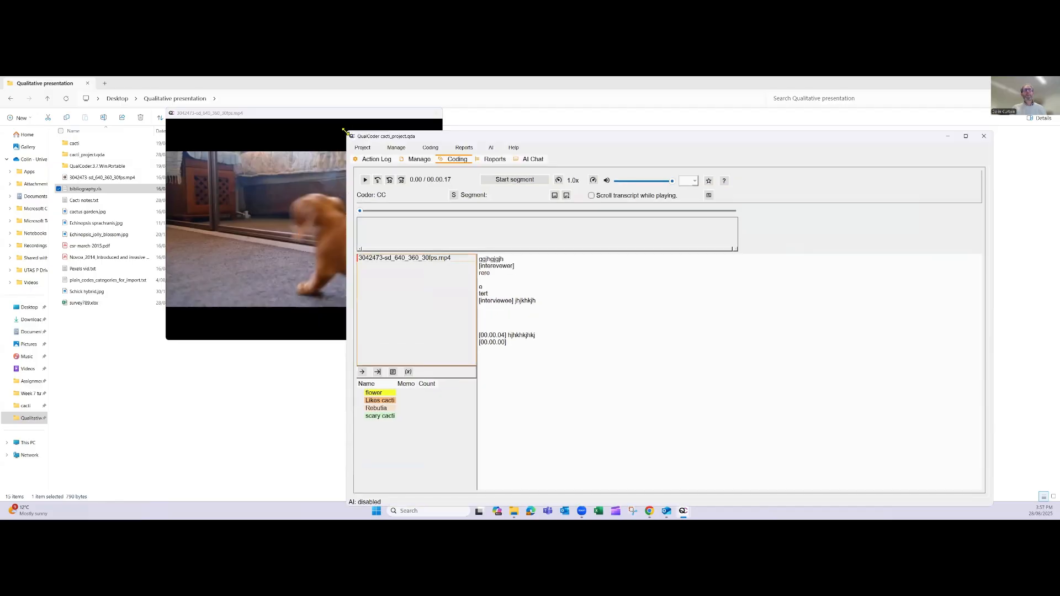
left_click_drag(344, 131, 386, 138)
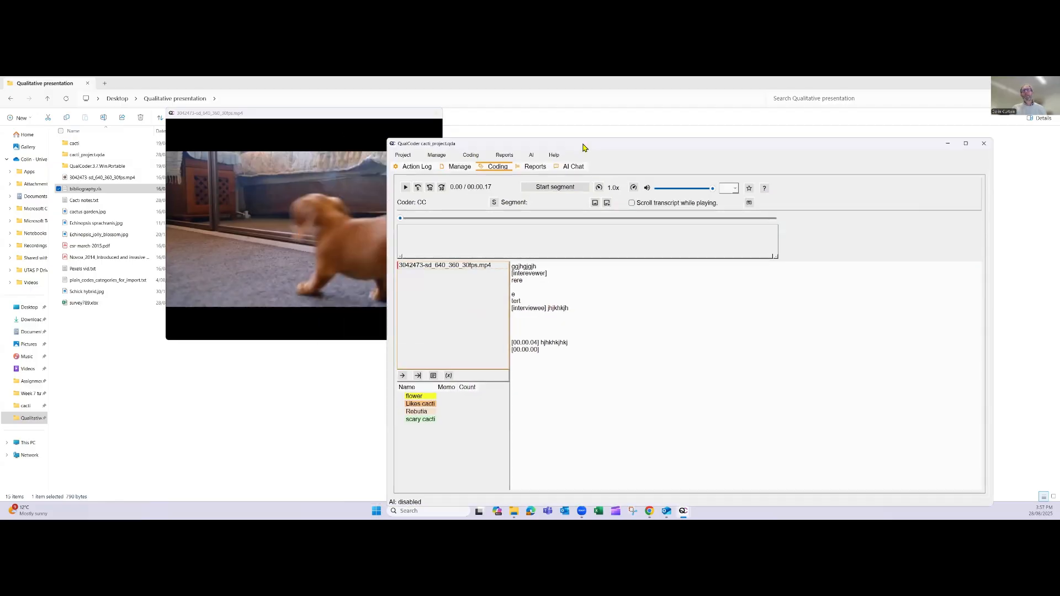
left_click(323, 114)
left_click_drag(323, 114, 252, 138)
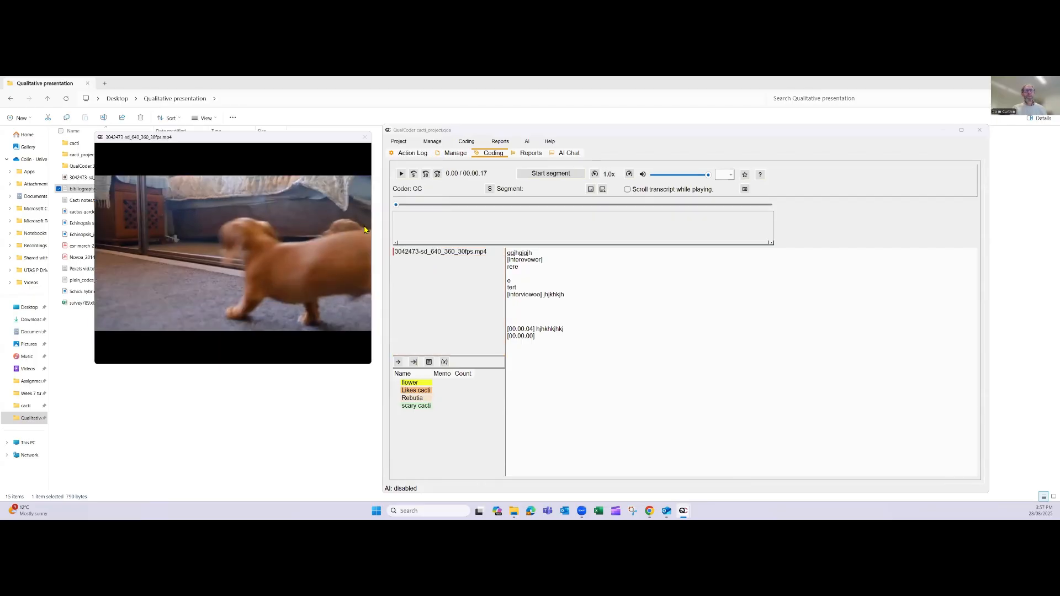
left_click(402, 174)
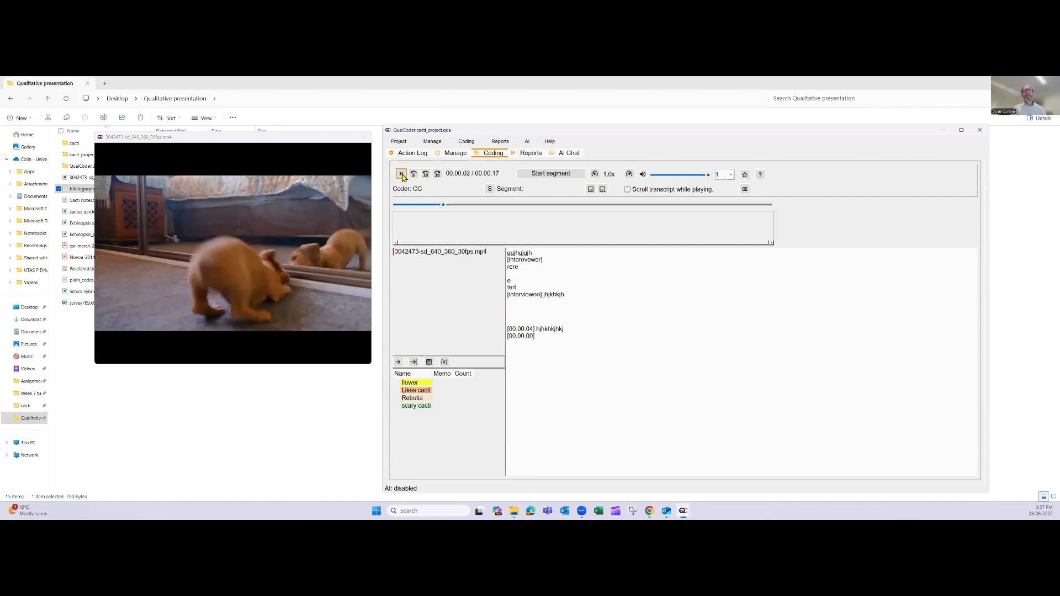
left_click(402, 174)
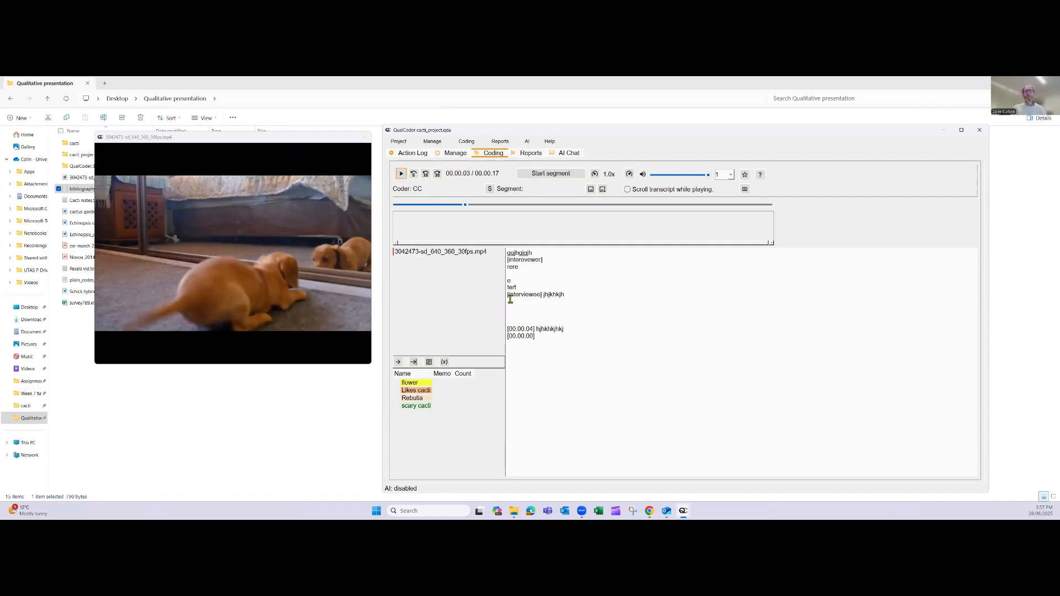
Code the transcript passage ending in "[interviewee] jhjkhkjh" with the Likes cacti code
left_click_drag(509, 291, 564, 297)
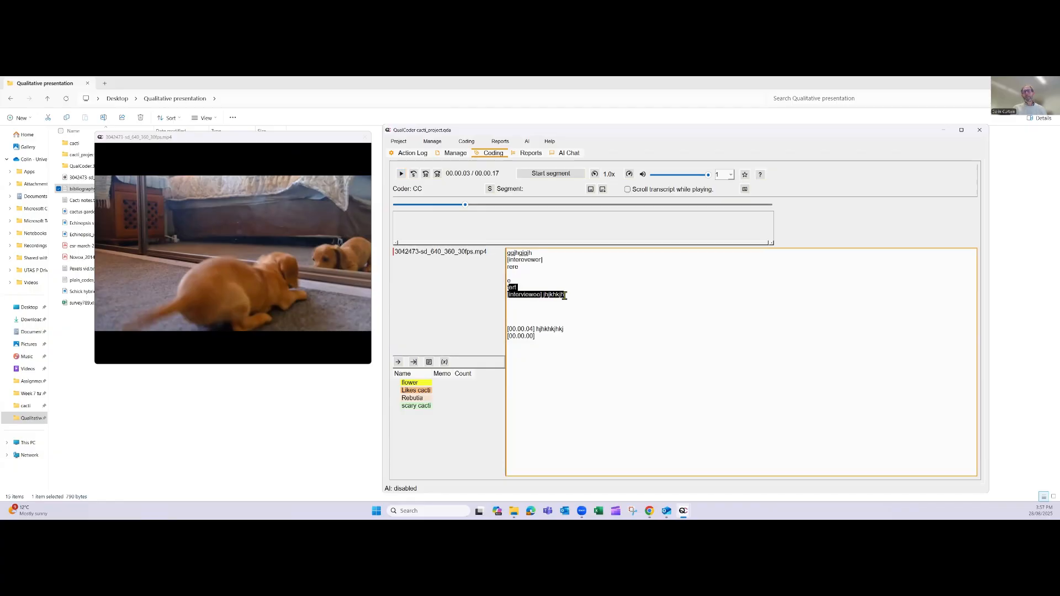
left_click(424, 389)
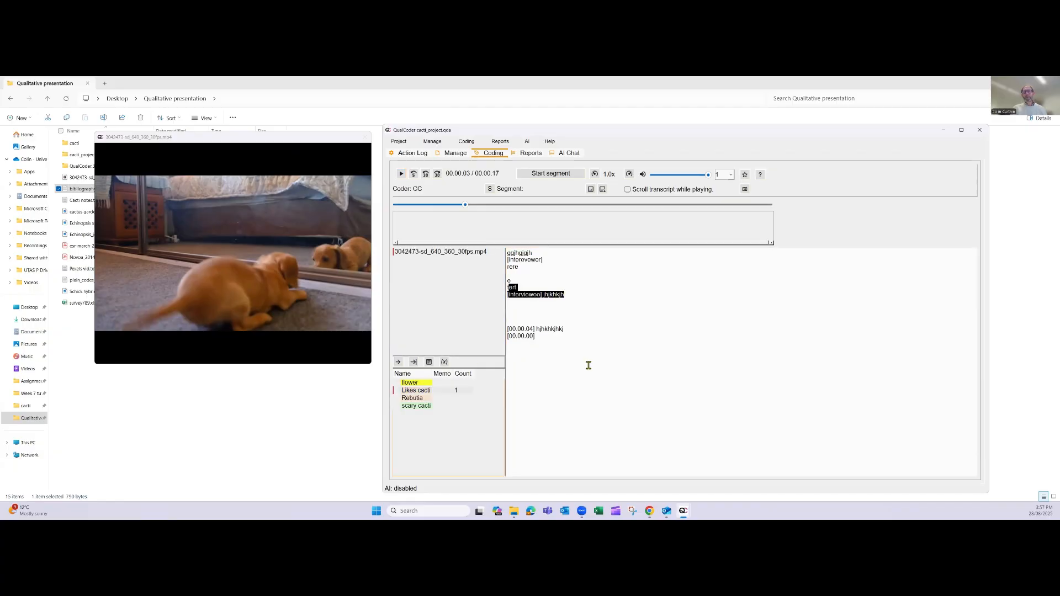
left_click(587, 358)
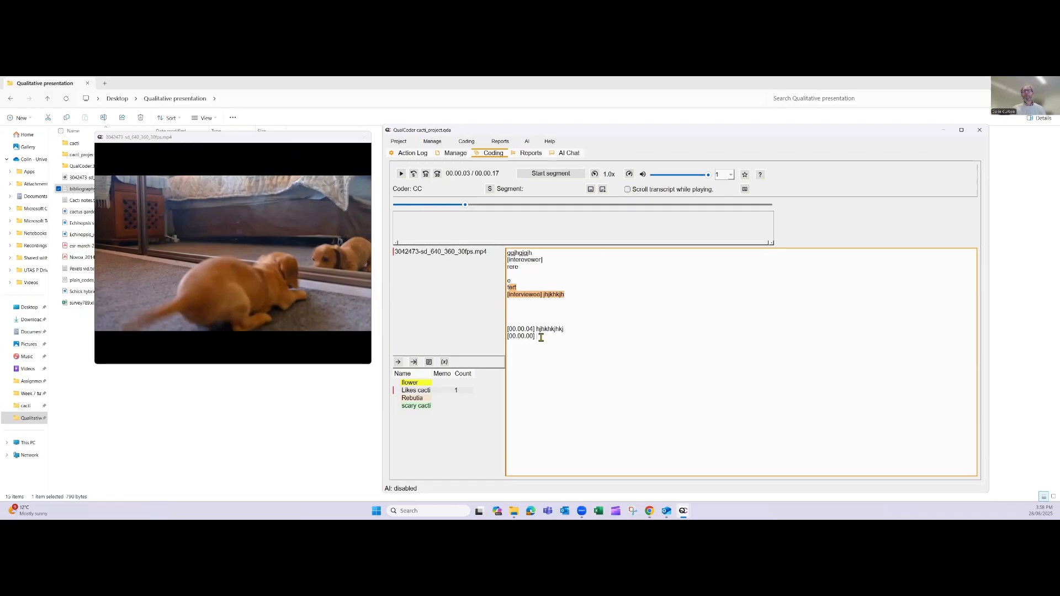
Jump the video forward to 00.00.13 while working in the transcript's last timestamp
left_click_drag(535, 336, 501, 336)
left_click(526, 336)
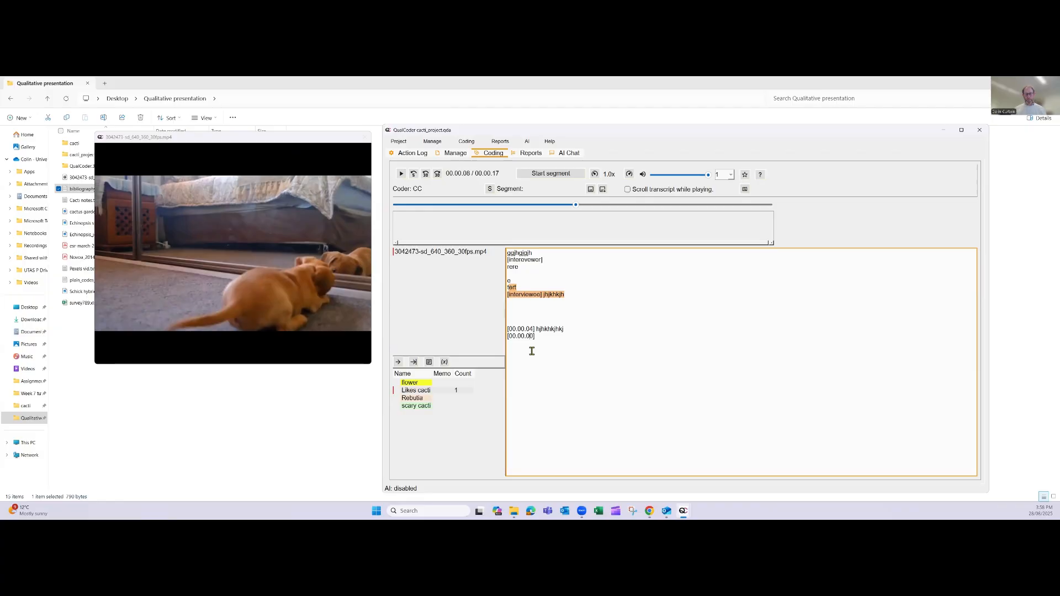
key("ctrl+plus")
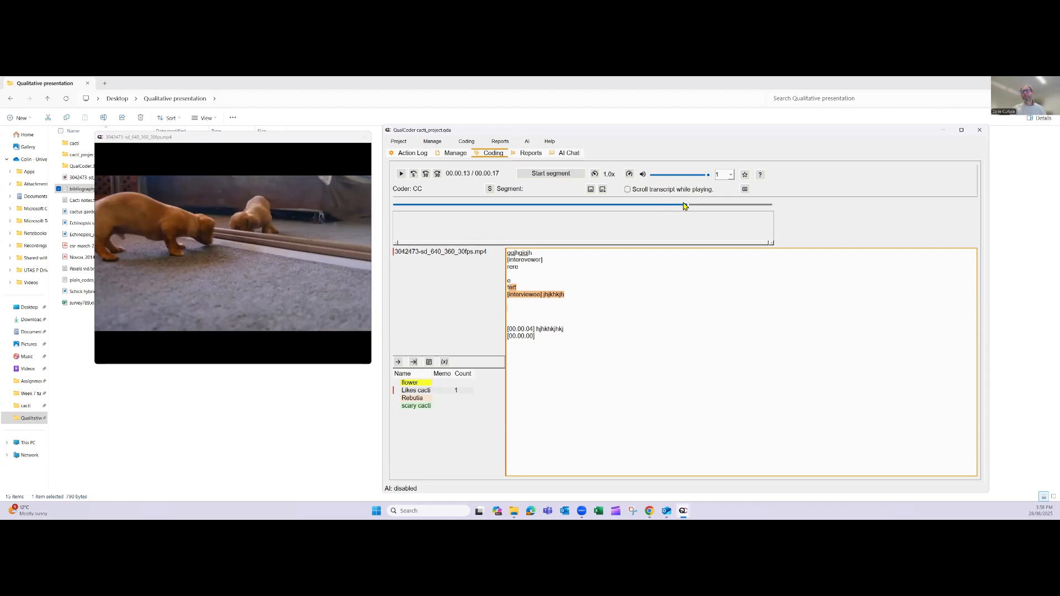
Rewind the video and mark a segment from 00.00.02 to 00.00.05
left_click_drag(685, 206, 441, 213)
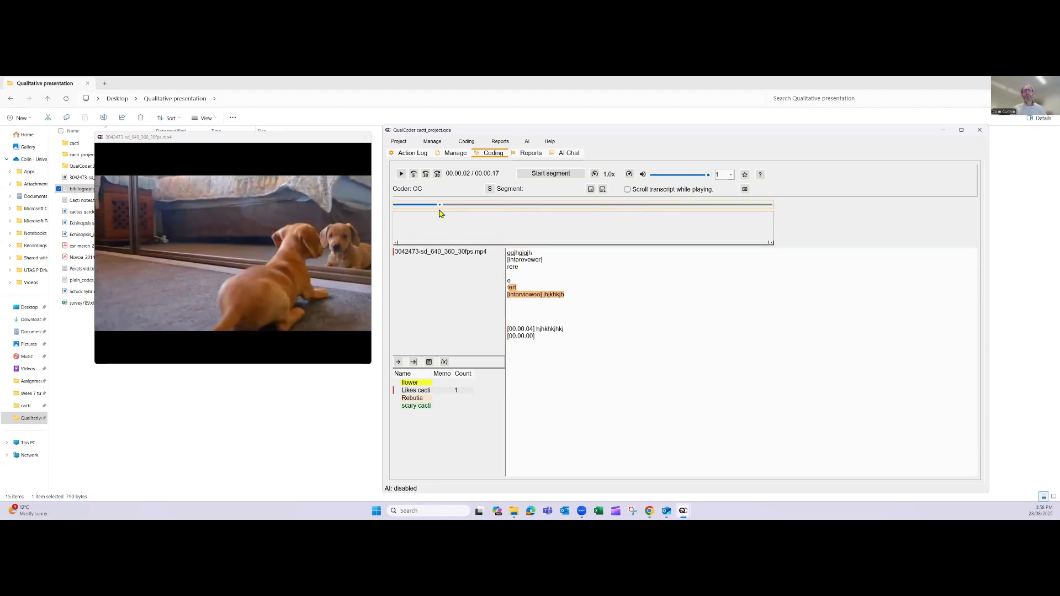
left_click(401, 174)
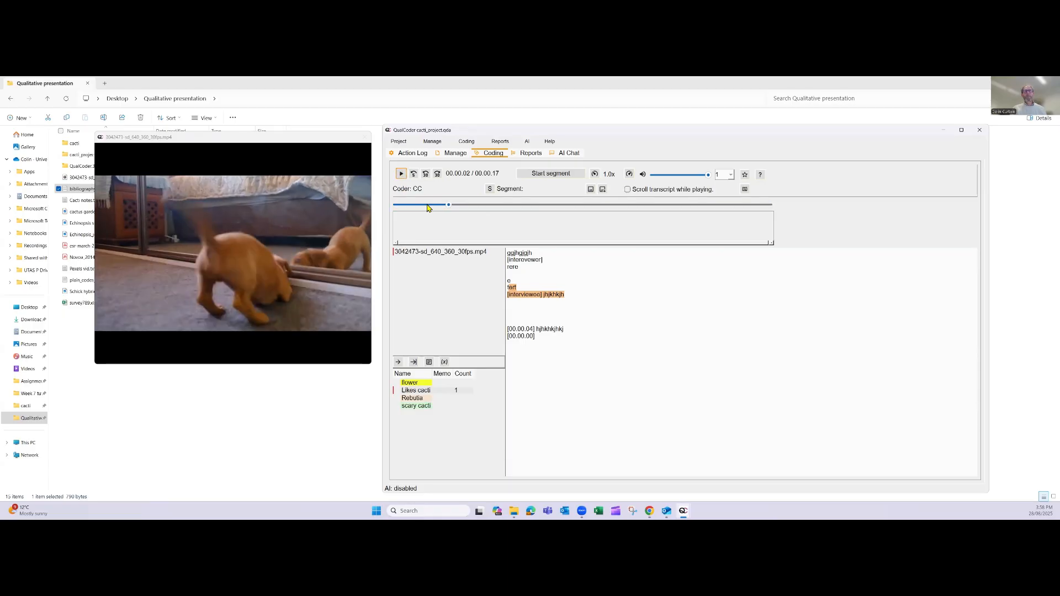
left_click(540, 175)
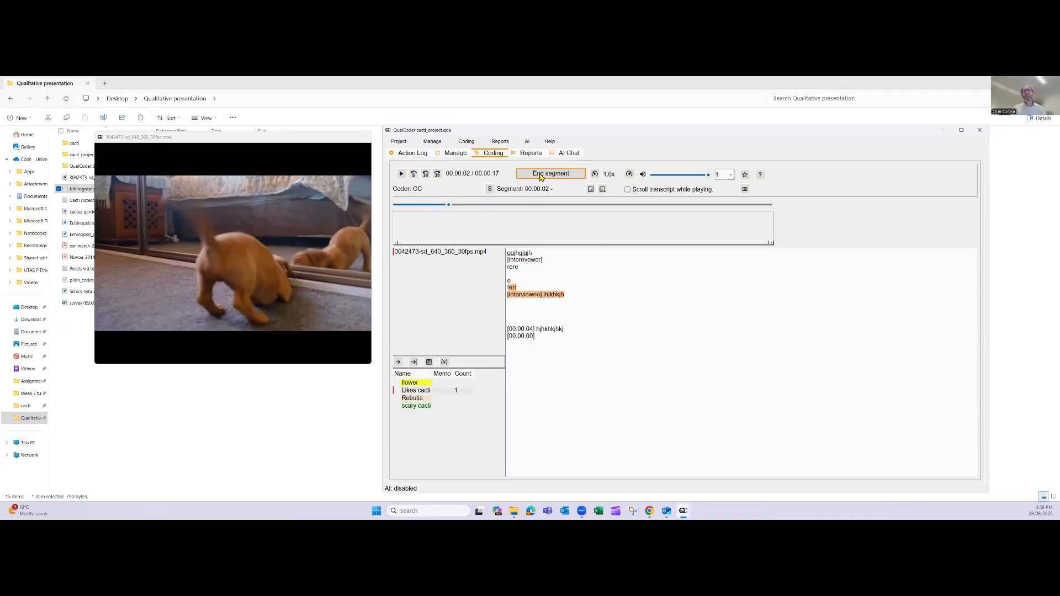
left_click(401, 175)
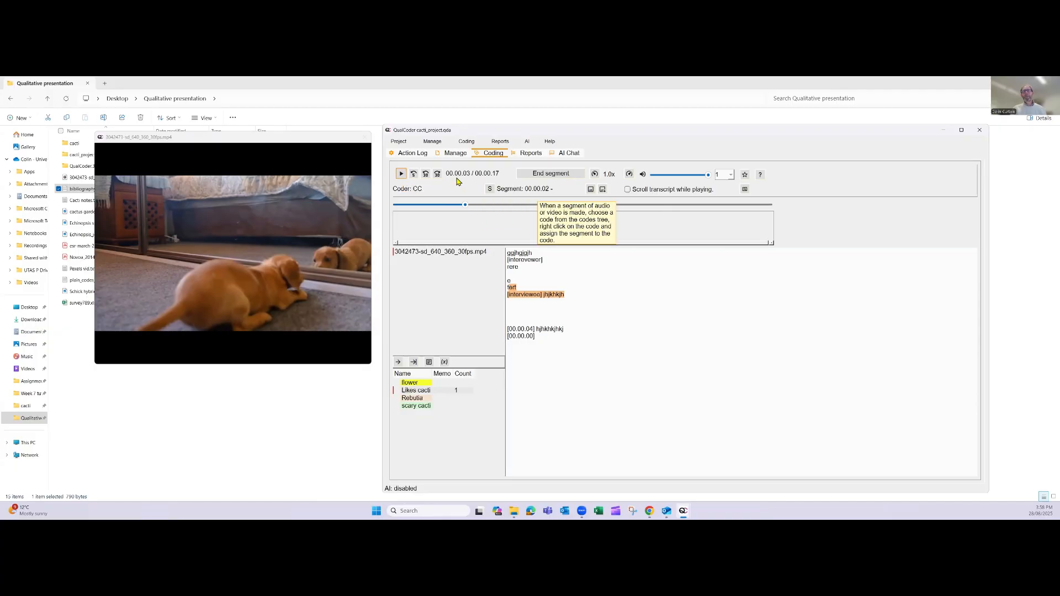
left_click(401, 174)
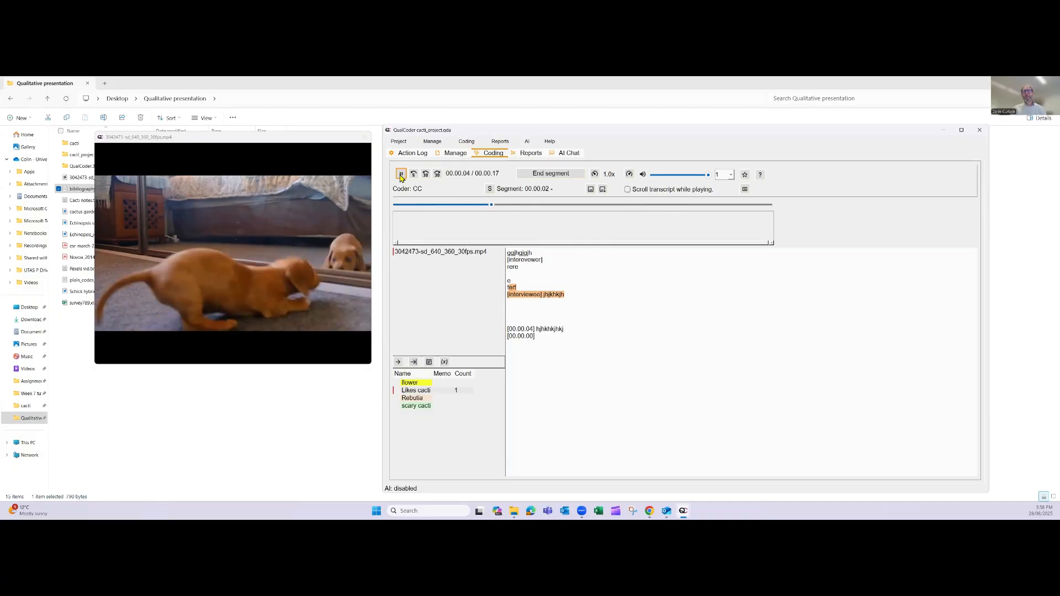
left_click(552, 173)
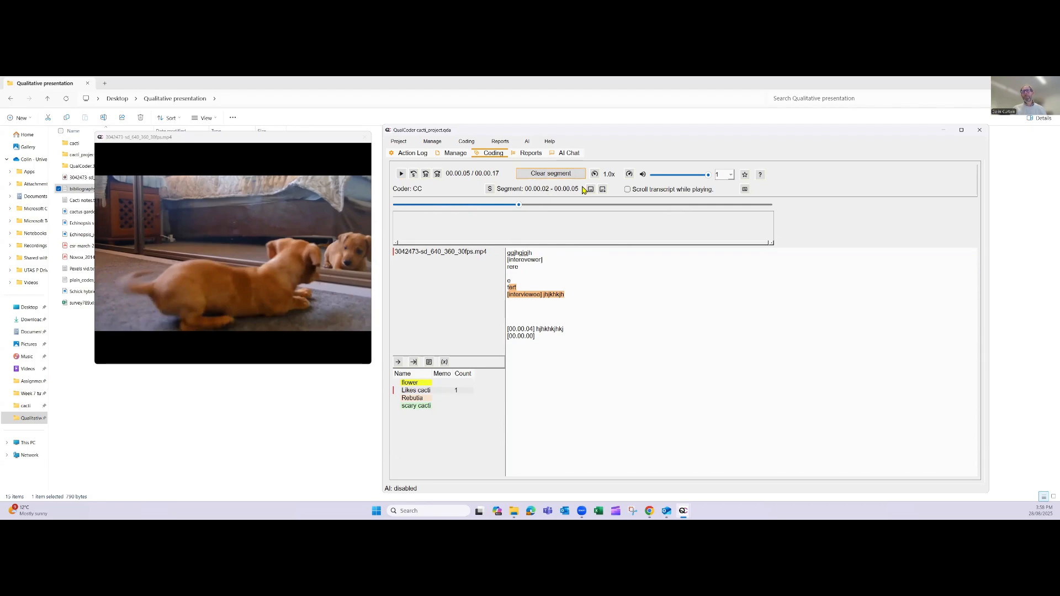
Create a new code named "dog playing" and assign the marked video segment to it
right_click(424, 440)
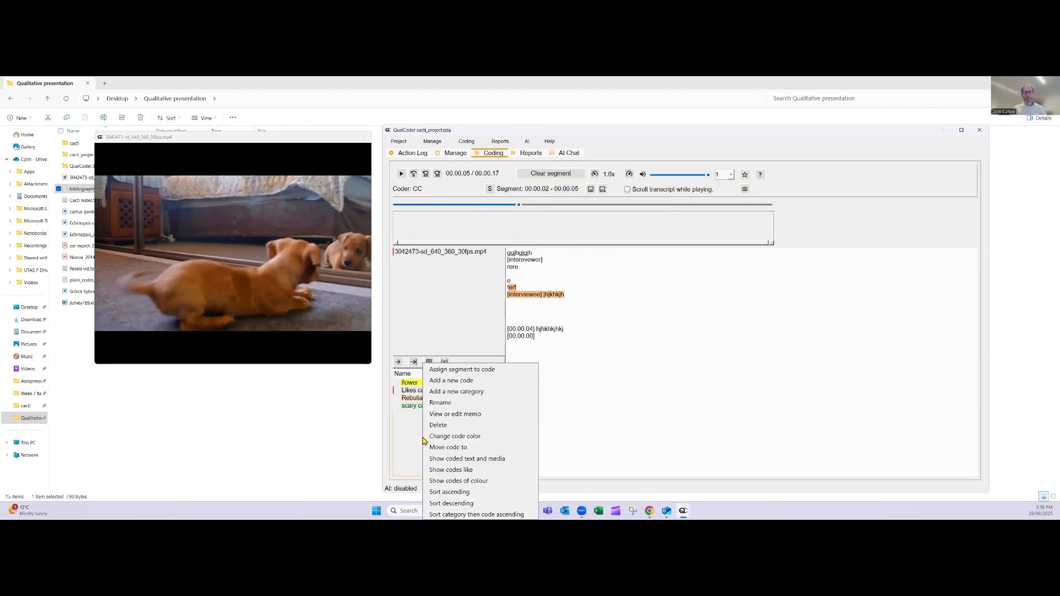
left_click(452, 381)
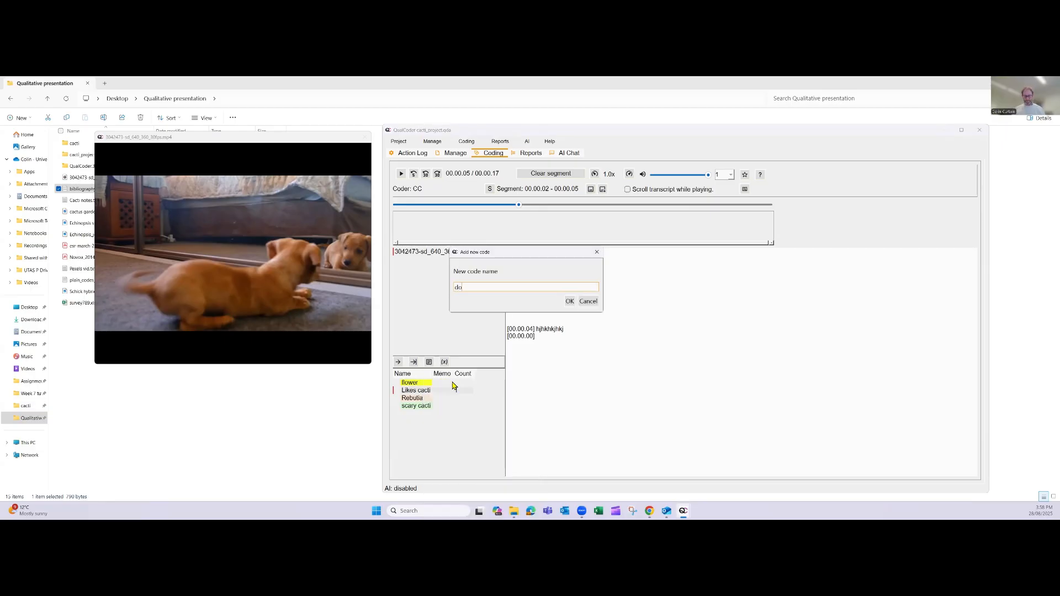
type("dog playing")
key("Return")
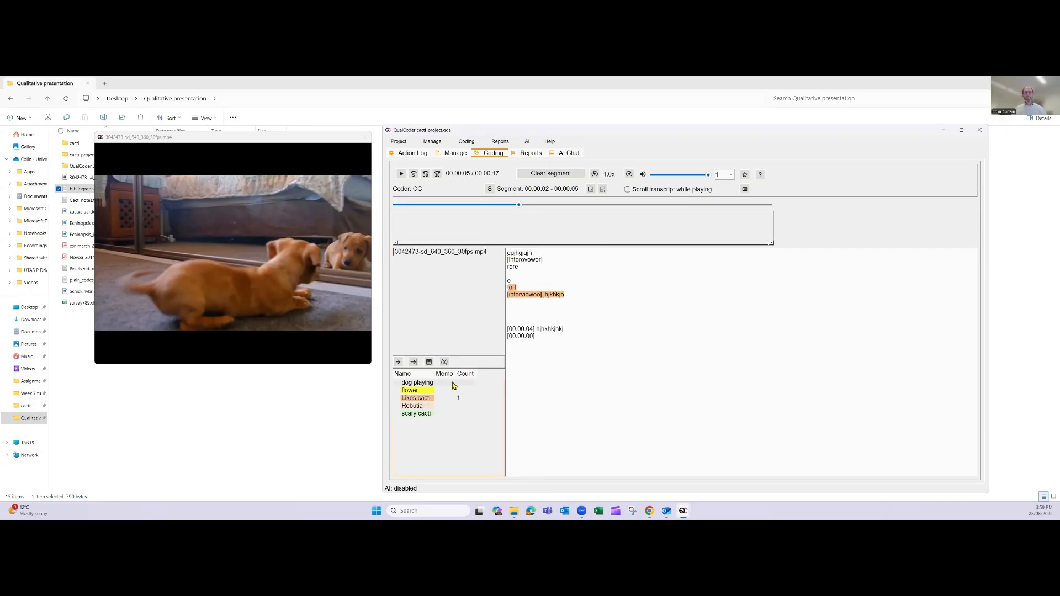
right_click(411, 385)
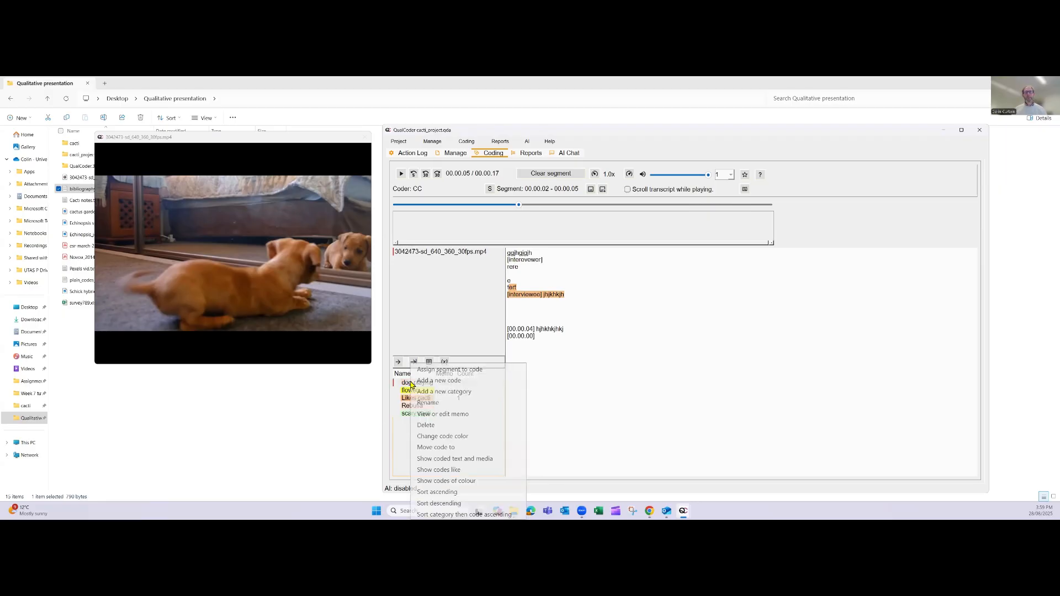
left_click(431, 366)
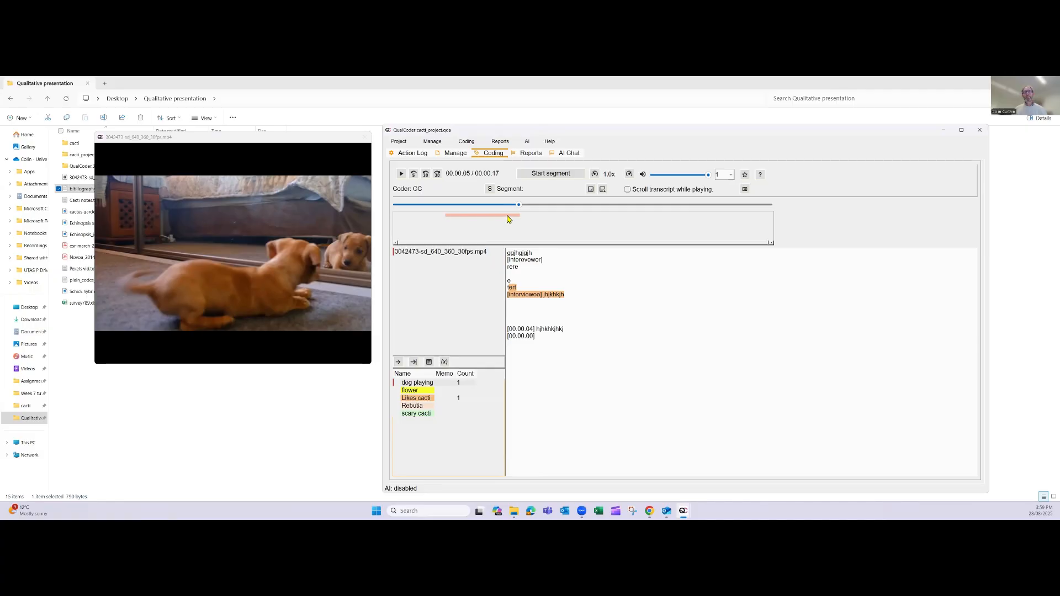
Play the coded dog playing segment and add the memo "dog playing with mirror" to it
right_click(464, 220)
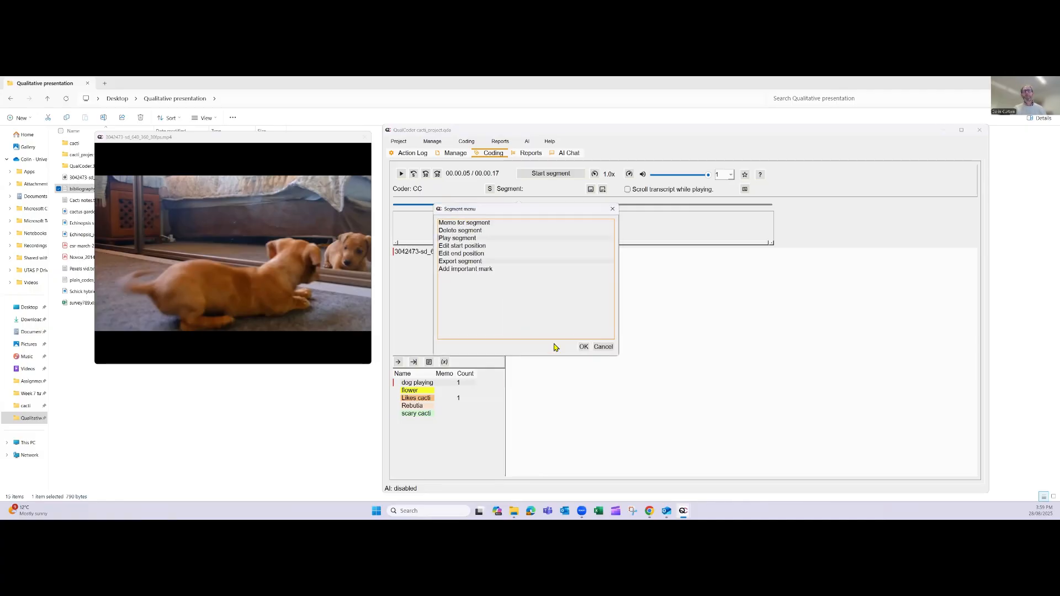
left_click(584, 347)
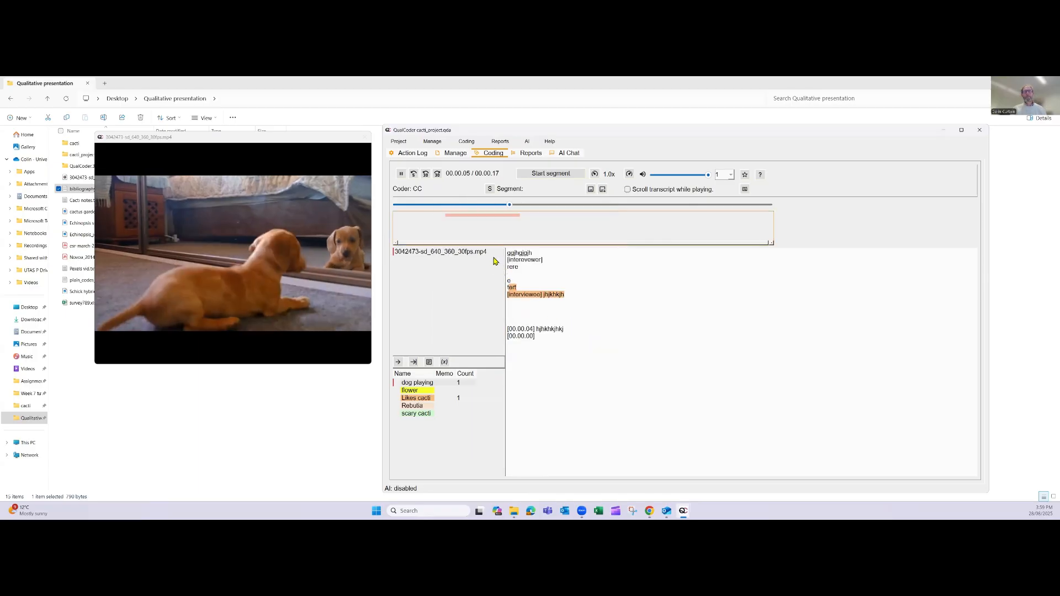
right_click(478, 217)
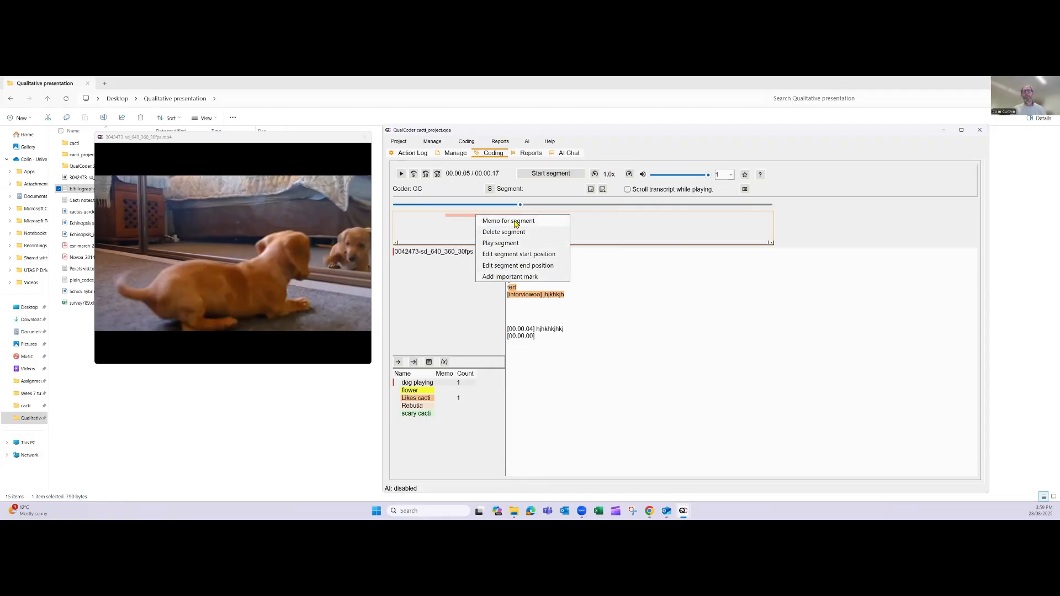
left_click(516, 221)
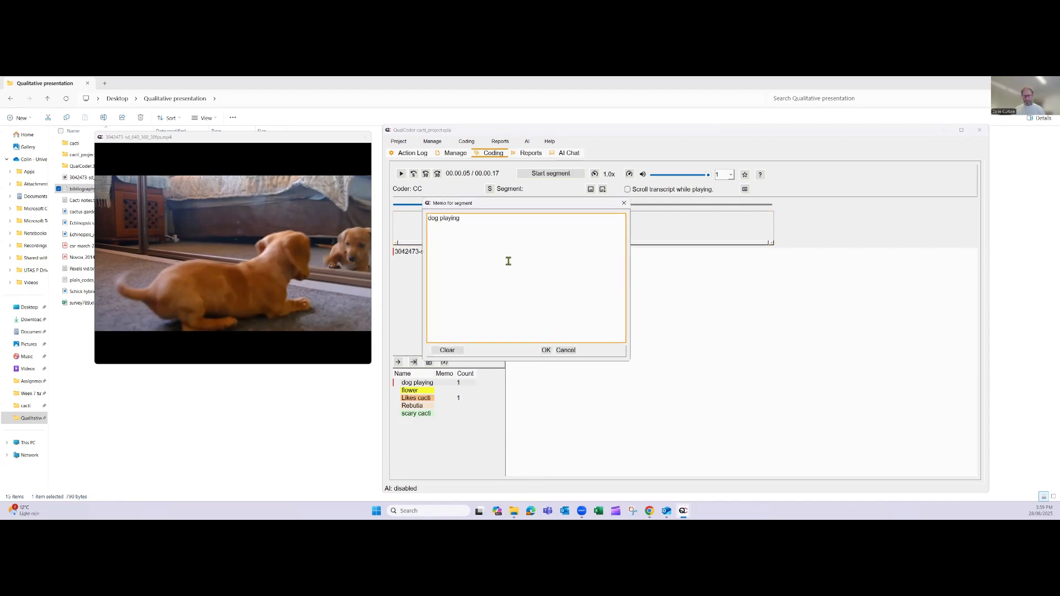
type("dog playing with miurriorror")
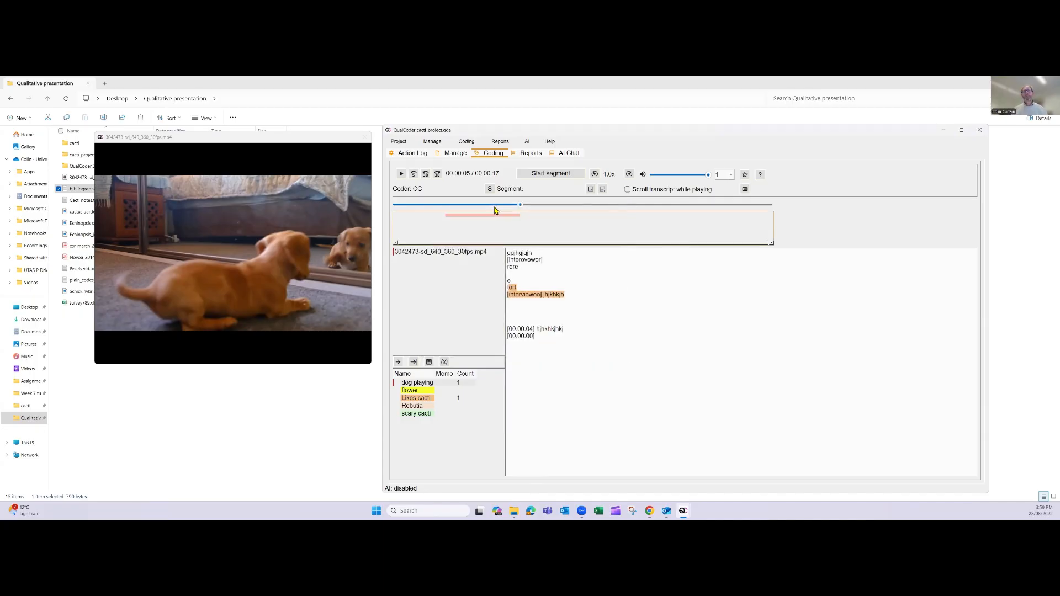
left_click(546, 350)
Open PDF coding, dismiss the information notice and load esr-march-2015.pdf
left_click(467, 142)
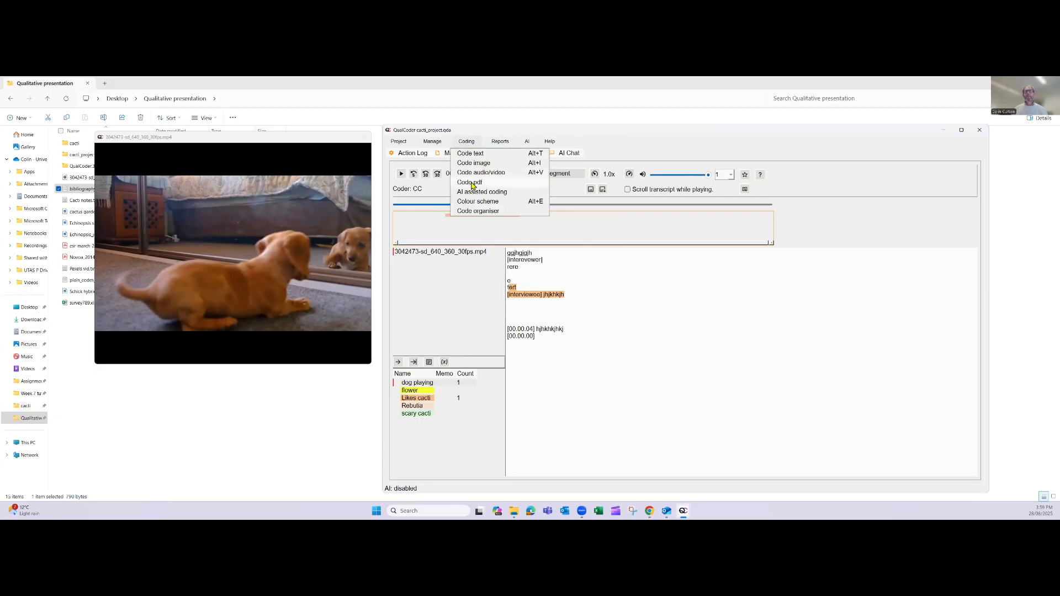
left_click(472, 184)
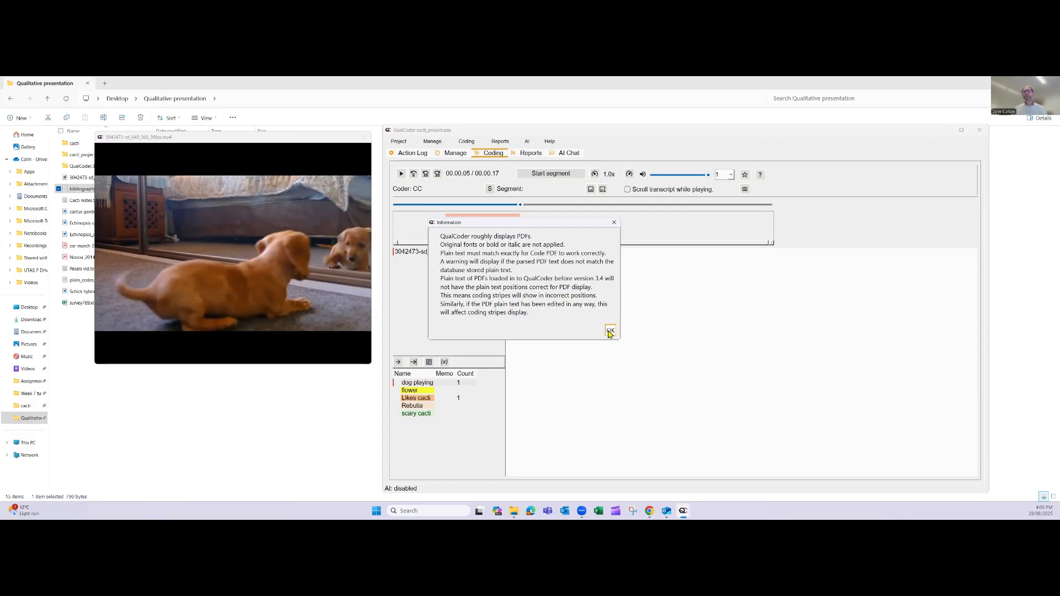
left_click(610, 331)
left_click(505, 284)
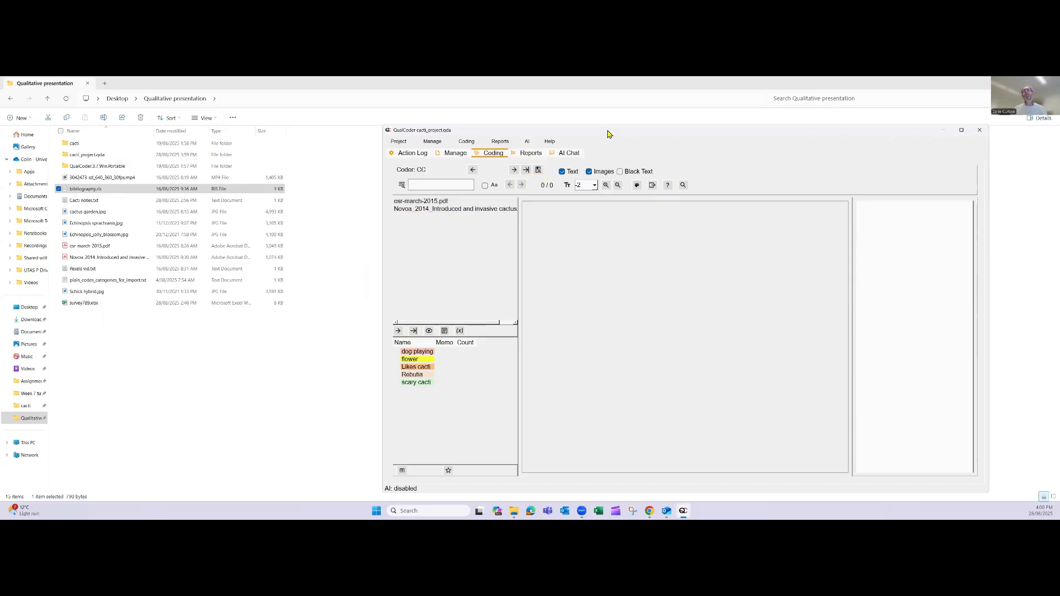
left_click_drag(608, 131, 541, 120)
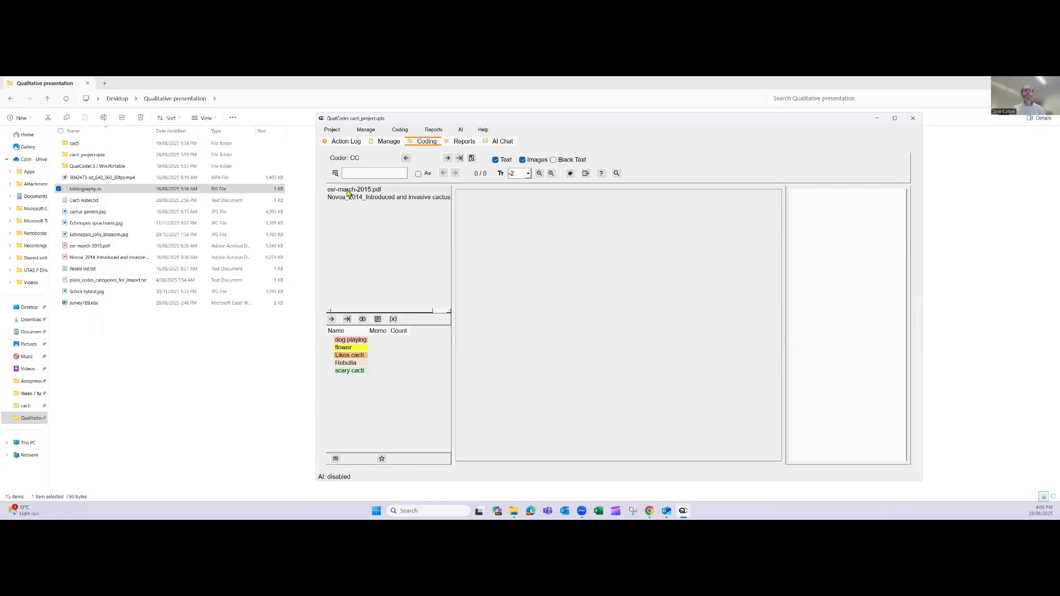
mouse_move(348, 192)
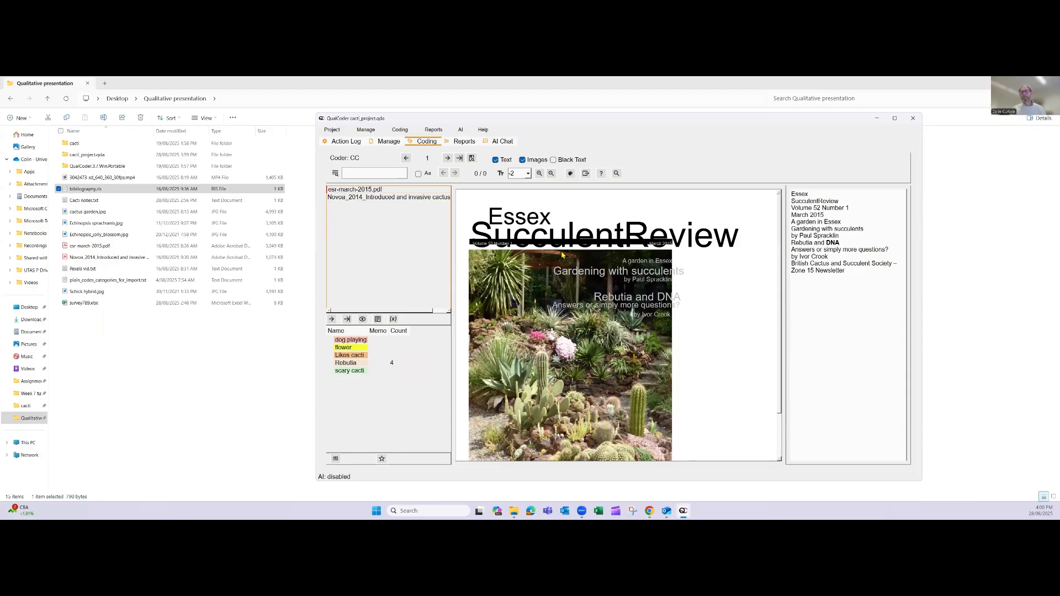
Move the application window up and extend its height so the whole PDF cover page fits in view
scroll(557, 313, "down", 1)
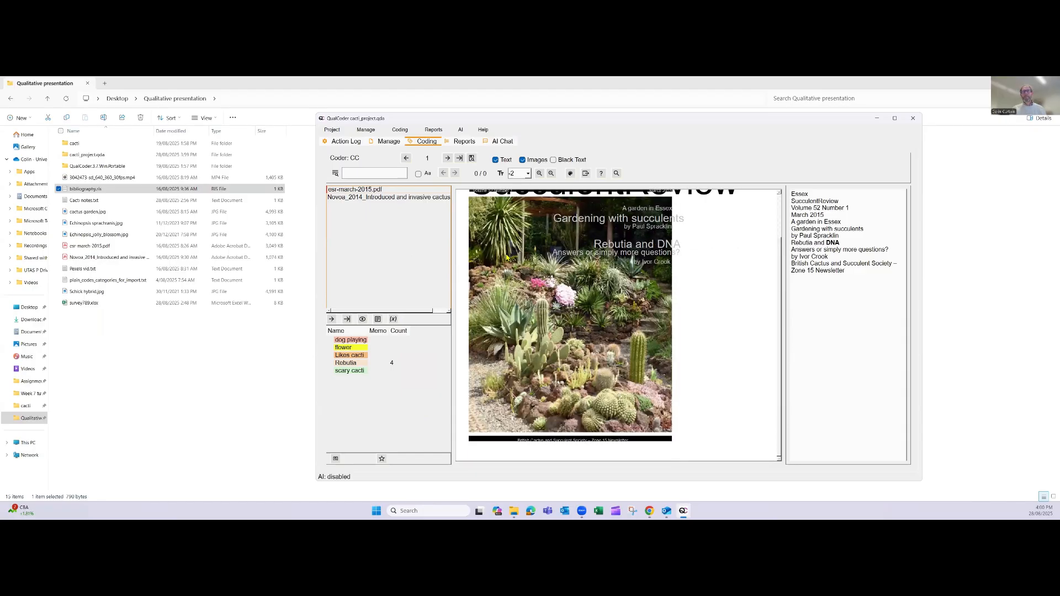
scroll(507, 256, "up", 1)
scroll(494, 215, "down", 1)
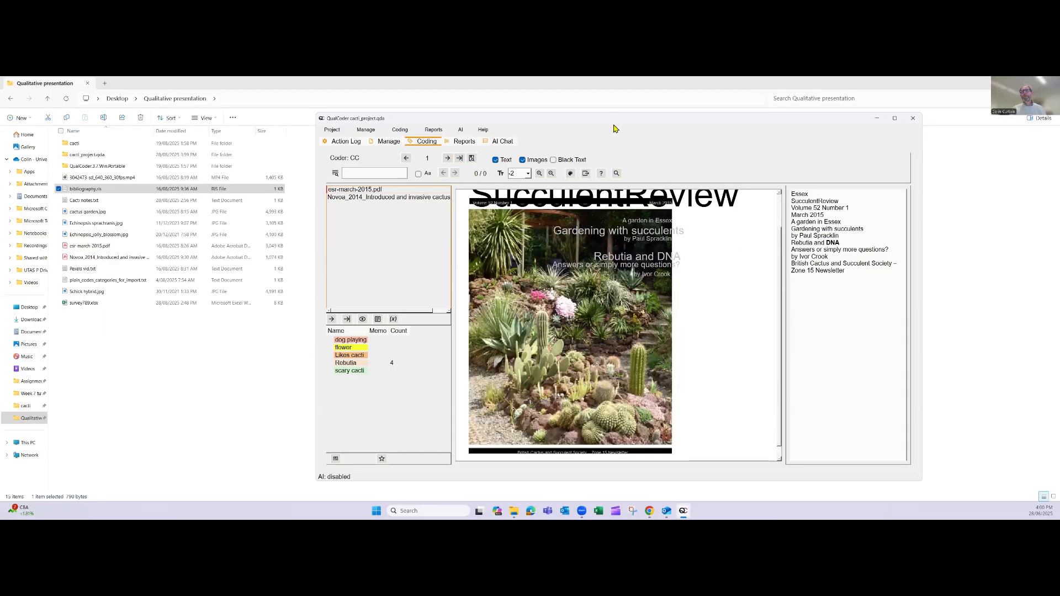
left_click_drag(611, 123, 612, 94)
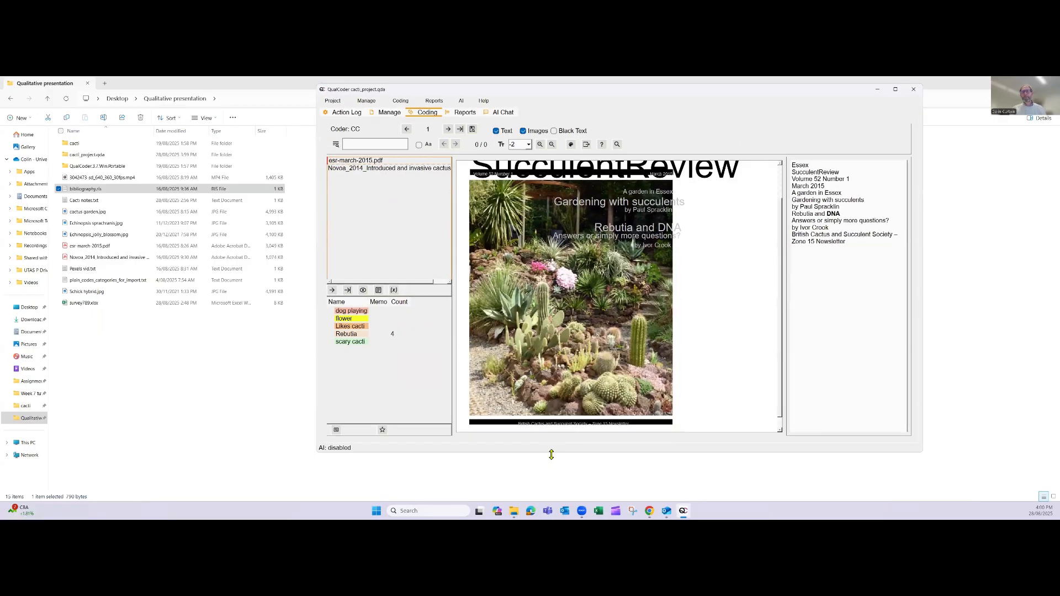
left_click_drag(551, 454, 551, 502)
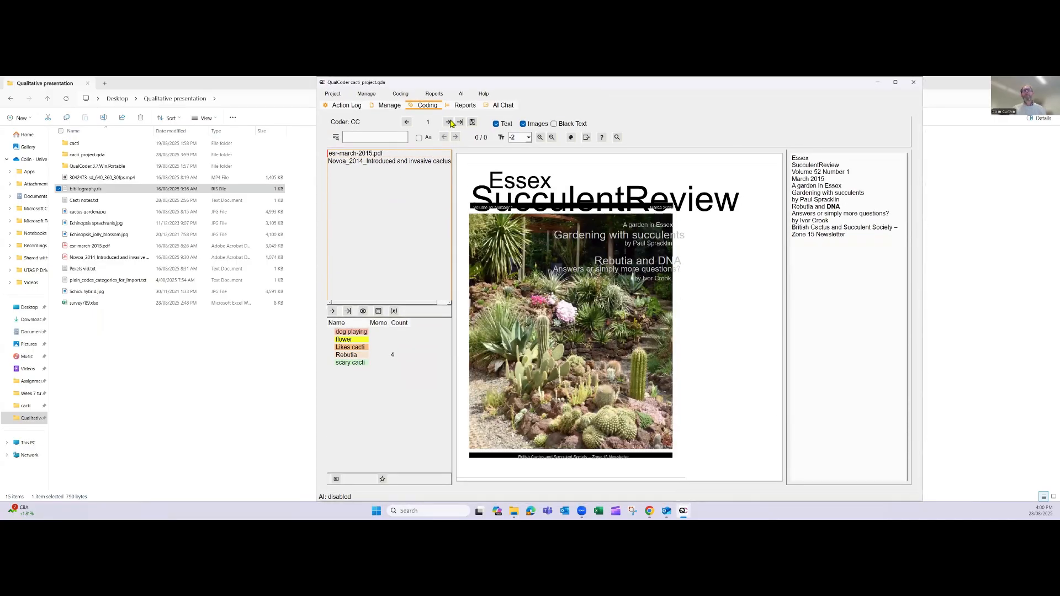
Advance to page 4 of the PDF and code the plain-text passage about more cacti being discovered and classified as "flower"
left_click(448, 122)
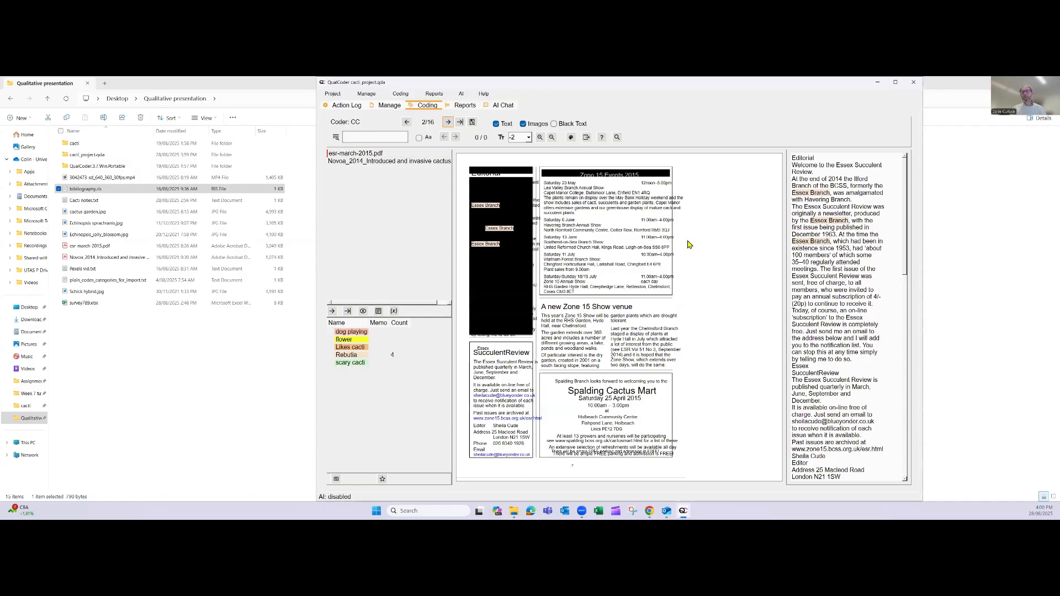
left_click(449, 122)
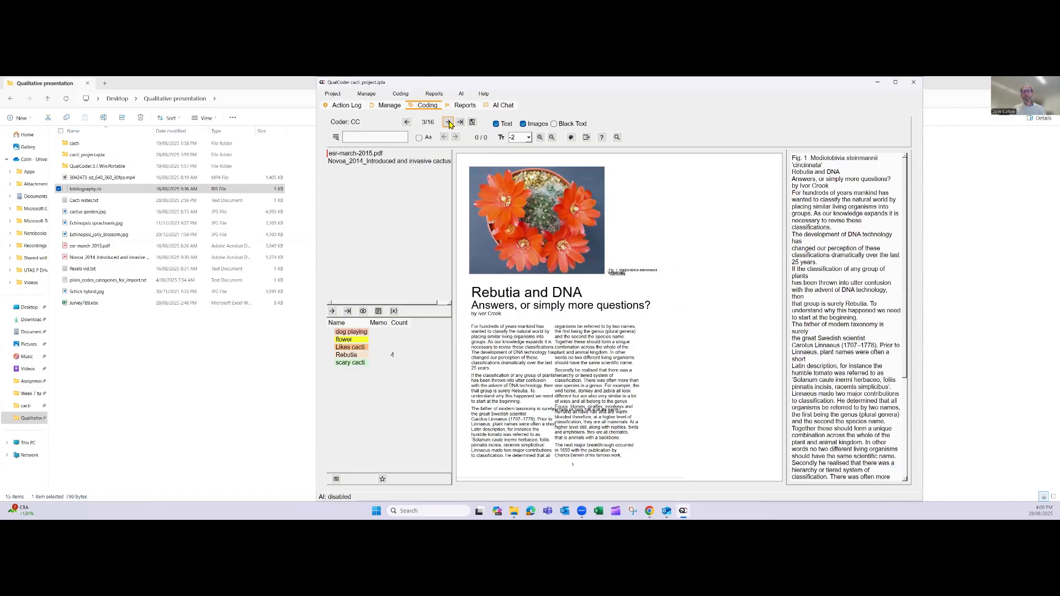
left_click(448, 122)
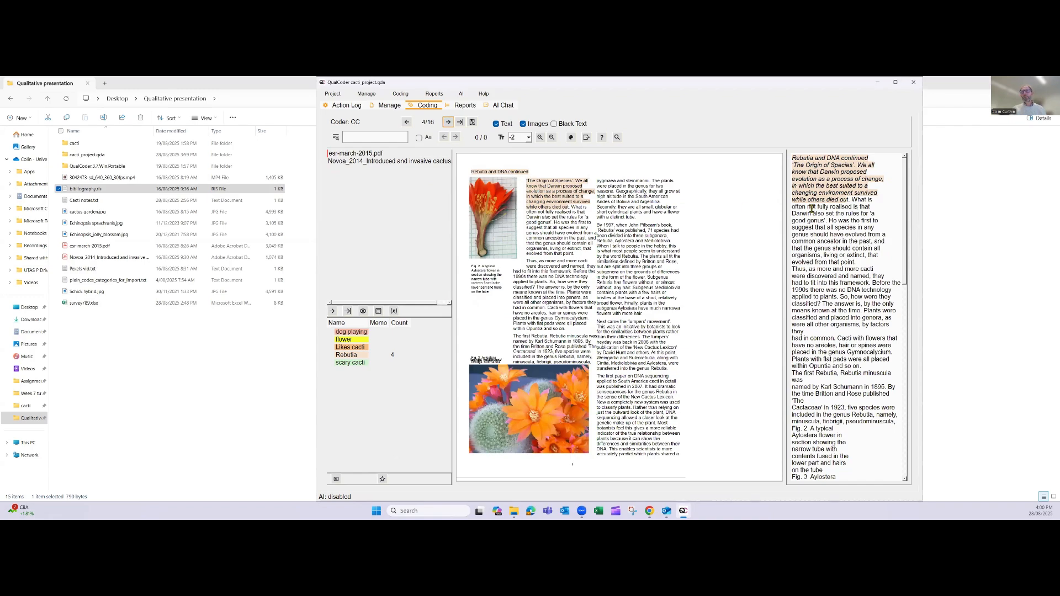
scroll(816, 208, "down", 1)
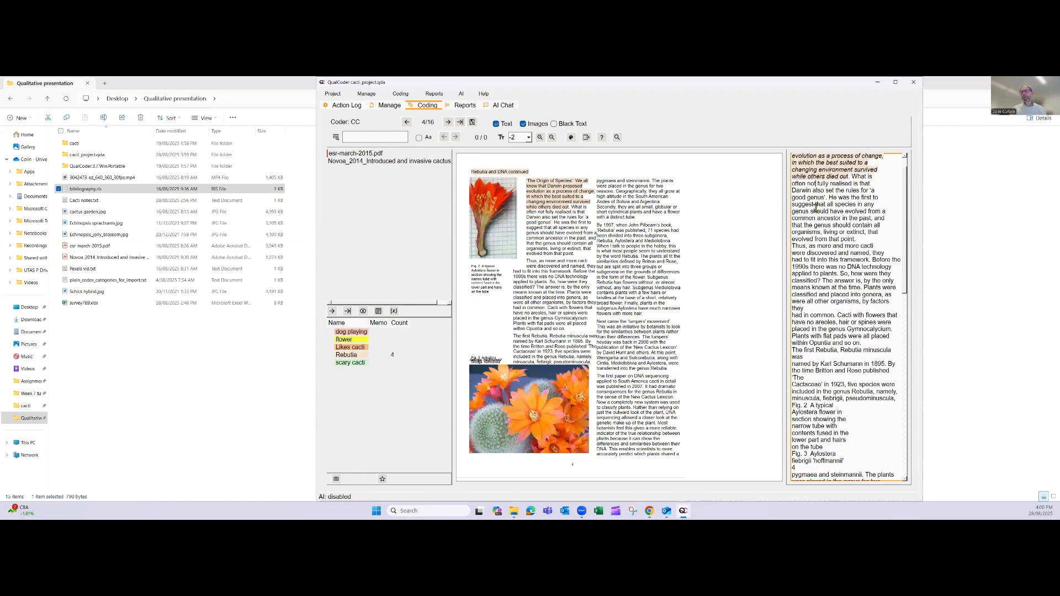
left_click(484, 164)
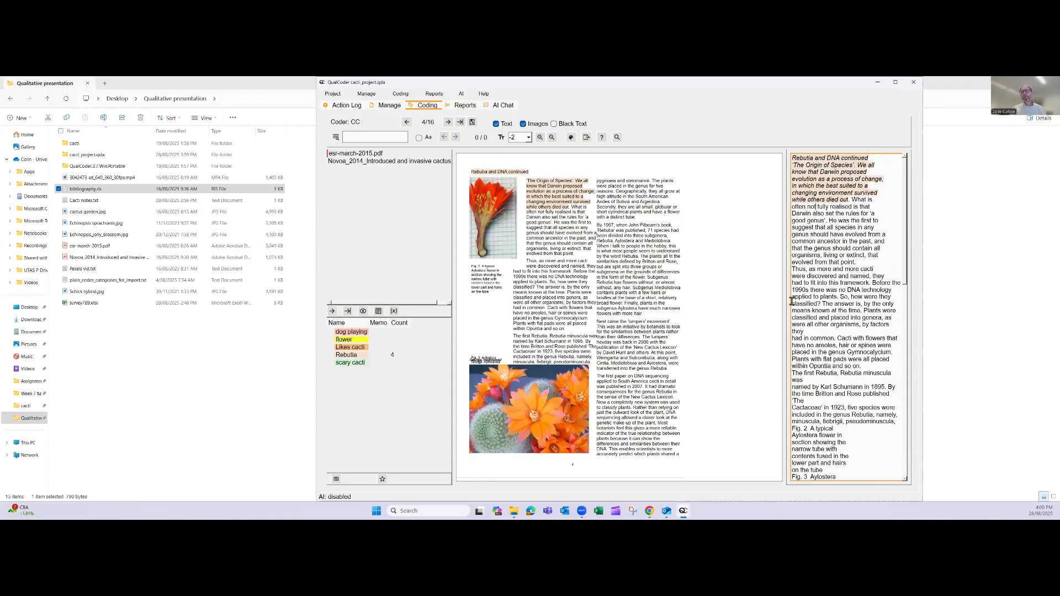
left_click_drag(799, 270, 818, 318)
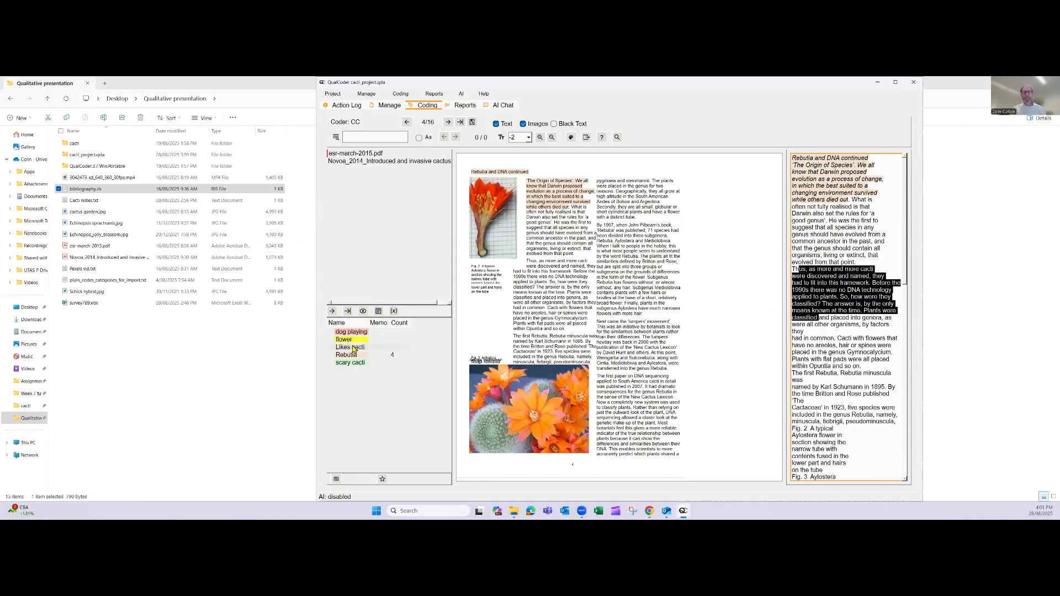
left_click(343, 339)
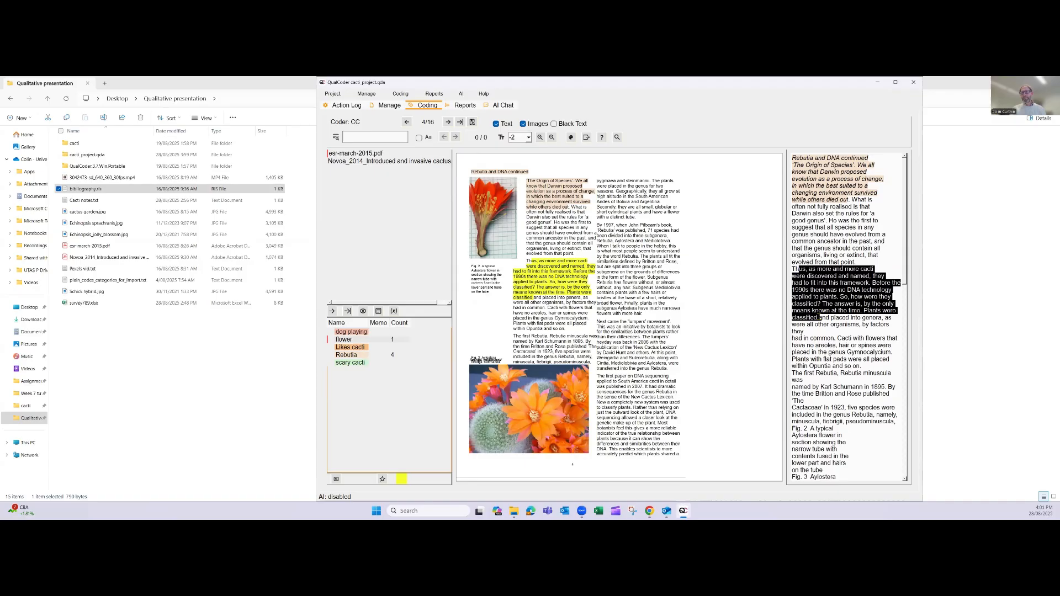
left_click(818, 352)
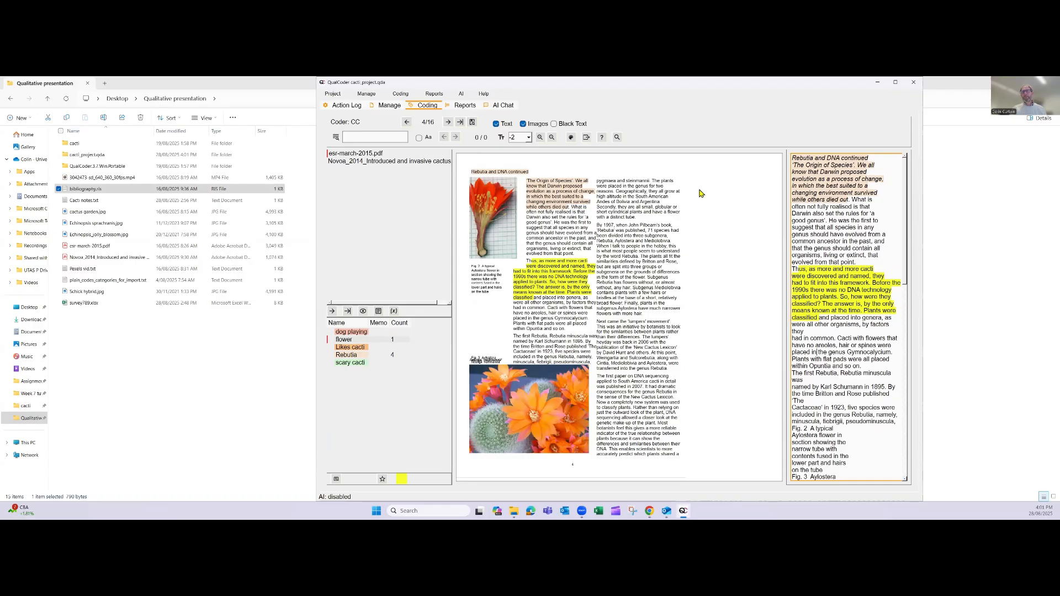
Mark the "pygmaea and steinmannii" paragraph on the page image, code it as "scary cacti" and check it in the plain text
left_click(690, 177)
left_click_drag(647, 207, 628, 218)
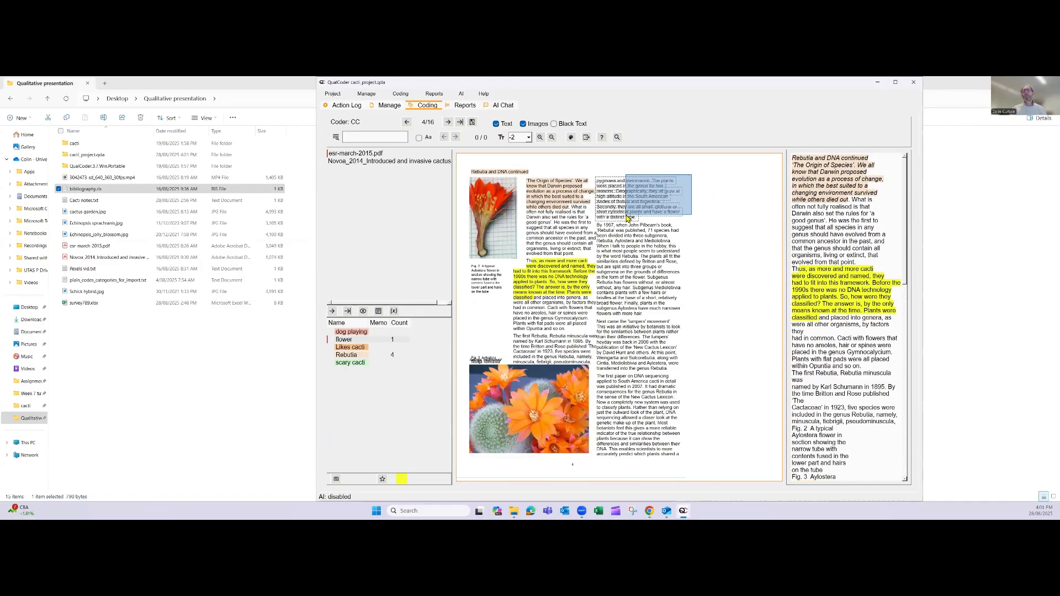
left_click_drag(626, 216, 626, 214)
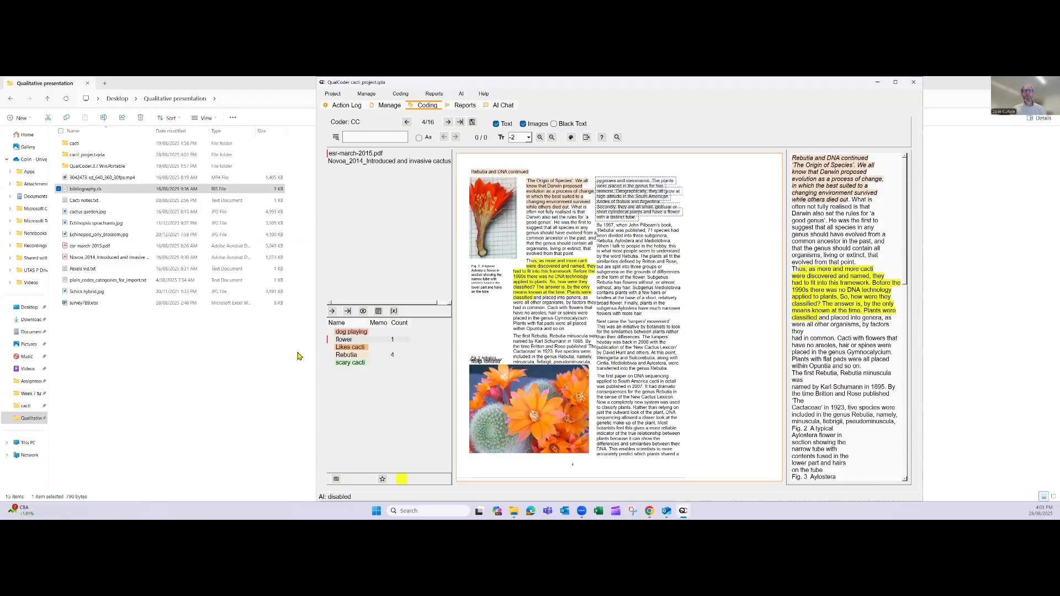
left_click(346, 363)
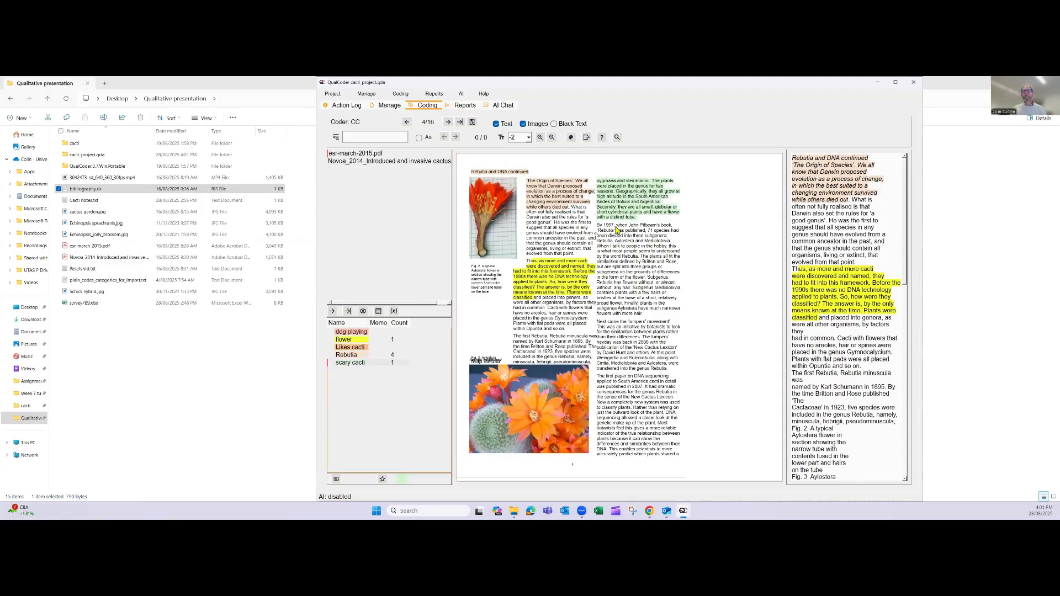
scroll(816, 362, "down", 3)
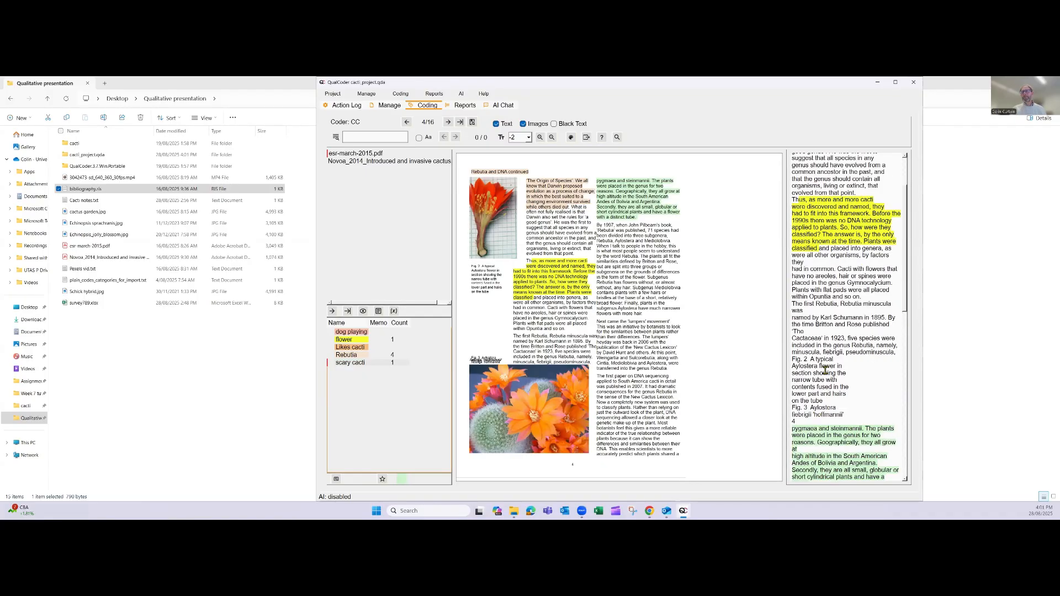
scroll(824, 369, "up", 2)
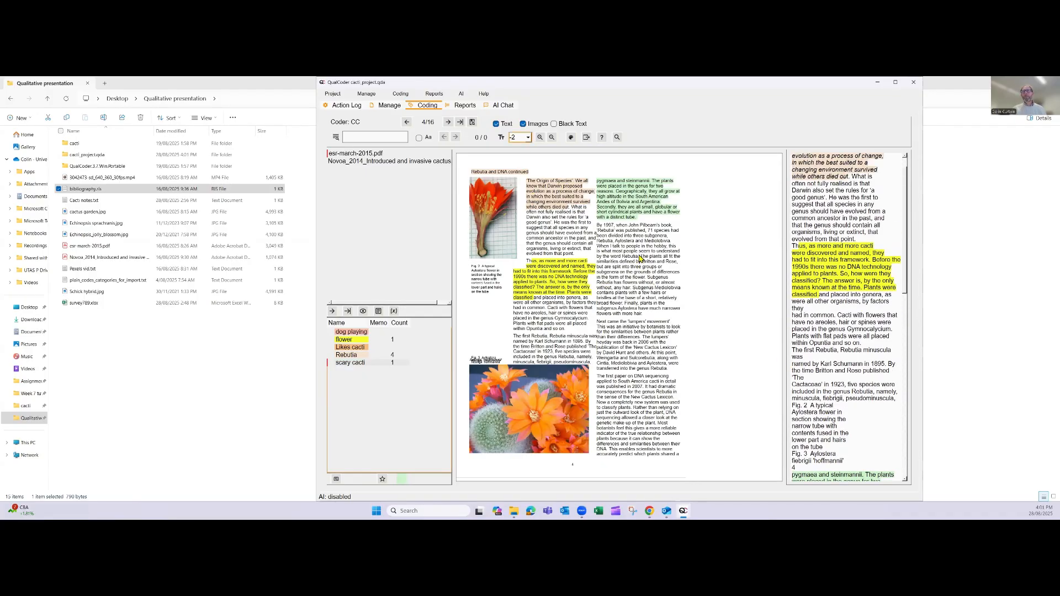
Set the PDF page's font size adjustment to -3 and advance to page 5
left_click(528, 138)
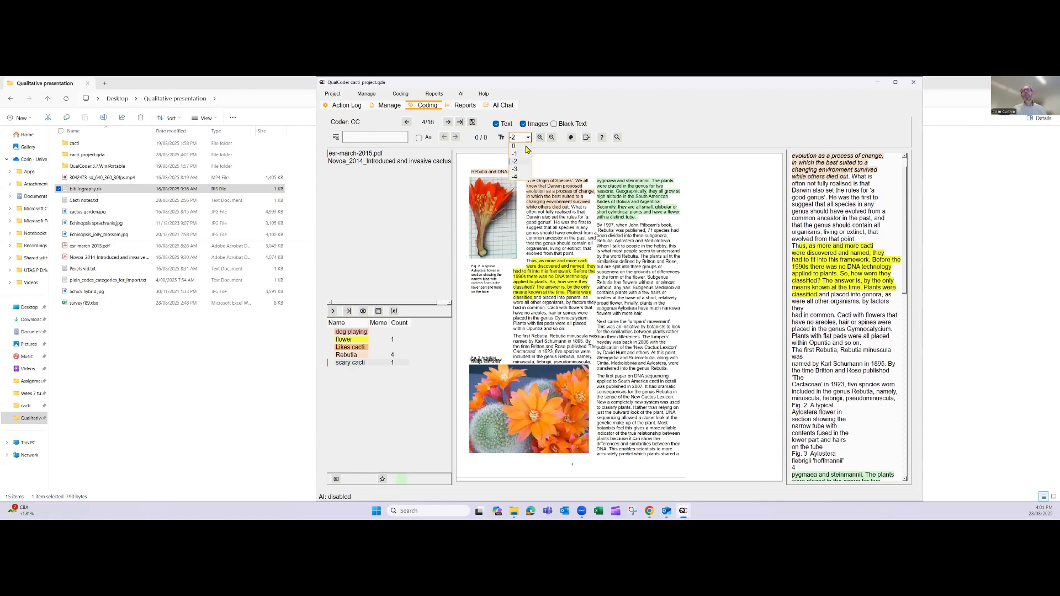
left_click(523, 169)
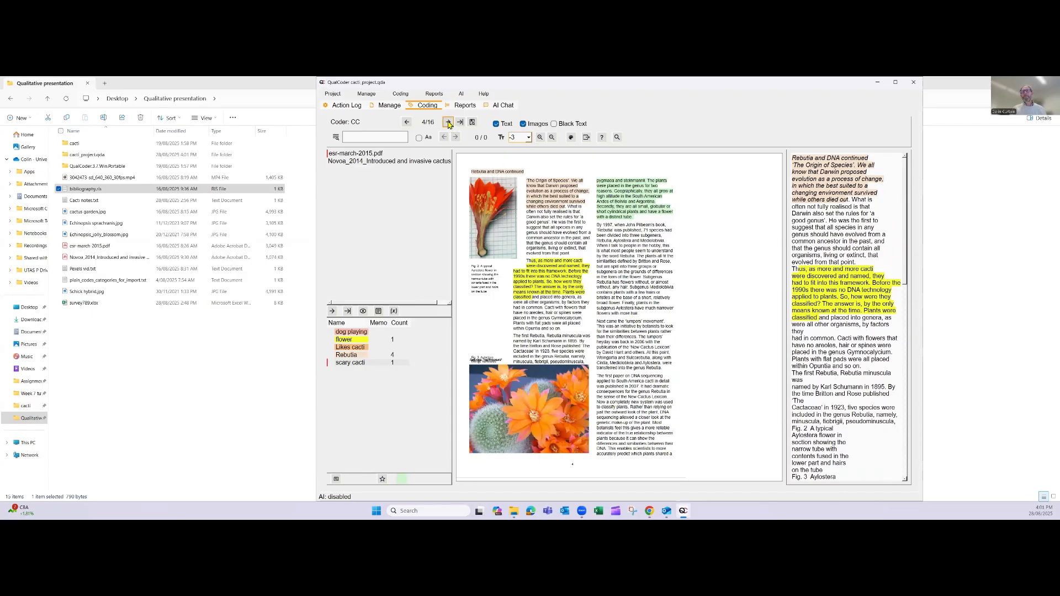
left_click(448, 123)
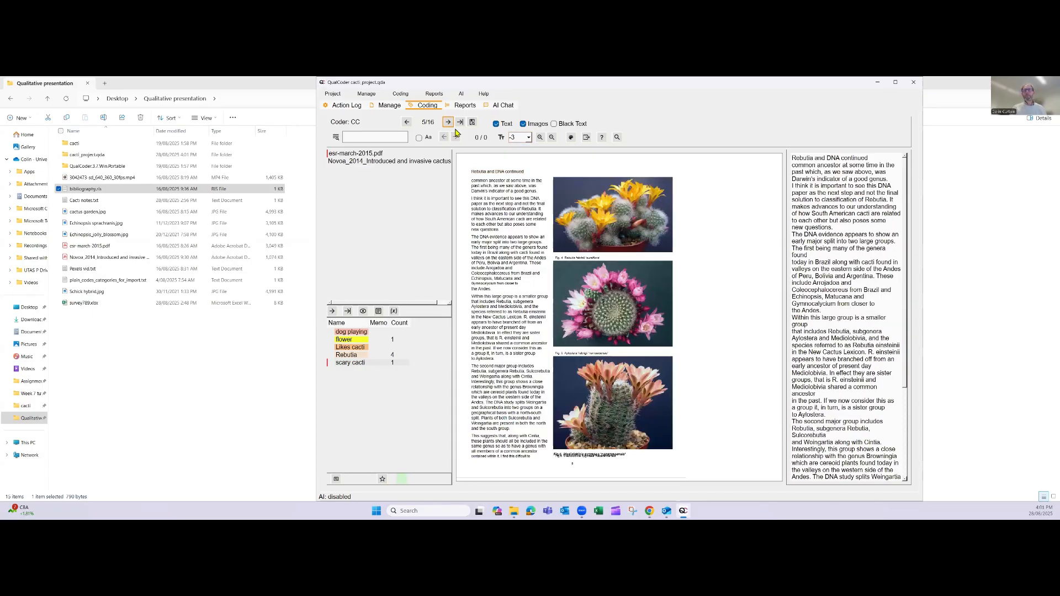
Toggle the Black Text, Images and Text display options one by one and restore each to its original setting
left_click(555, 125)
left_click(555, 124)
left_click(523, 125)
left_click(523, 125)
left_click(497, 125)
left_click(496, 125)
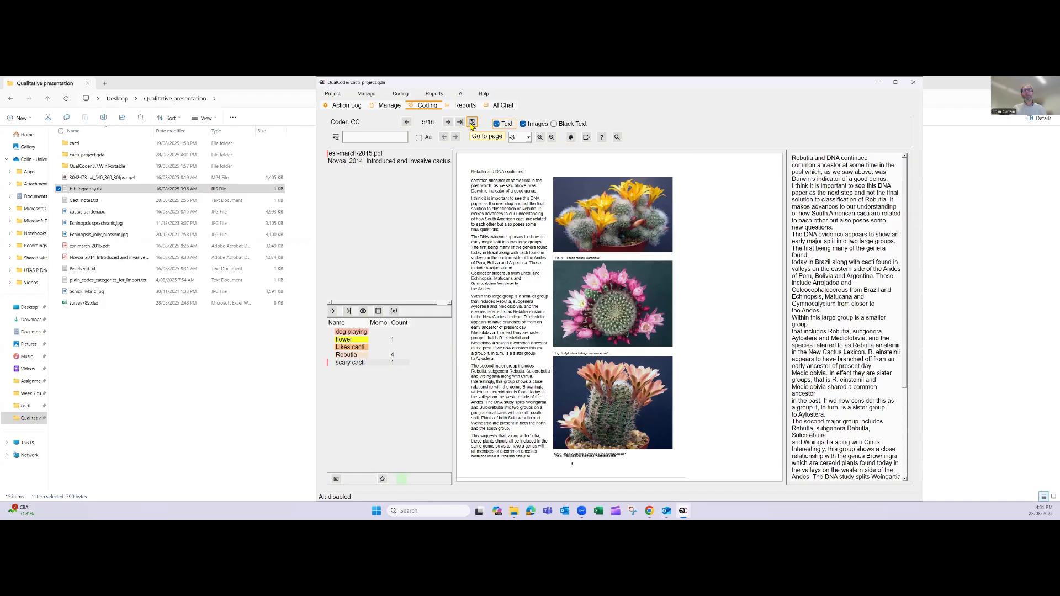
Go directly to page 10 of the PDF and try zooming the page view in and out
left_click(472, 123)
type("10")
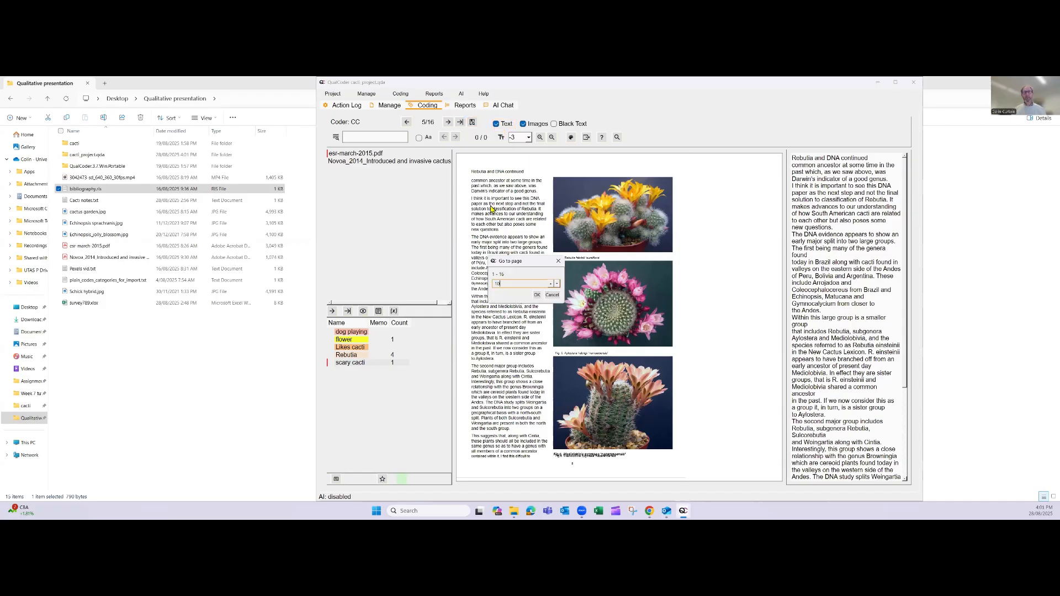
key("Return")
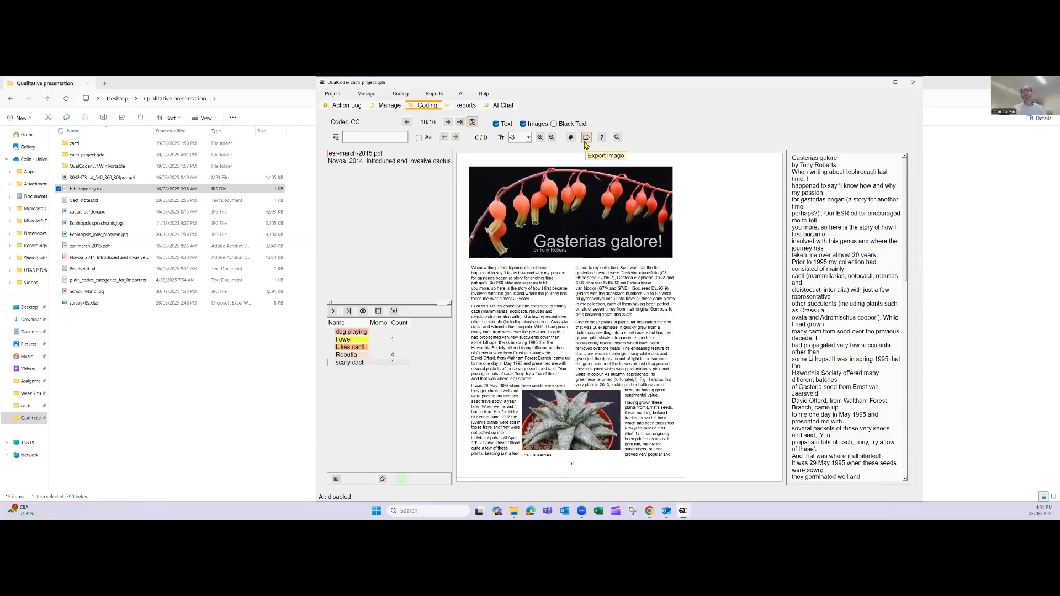
left_click(540, 138)
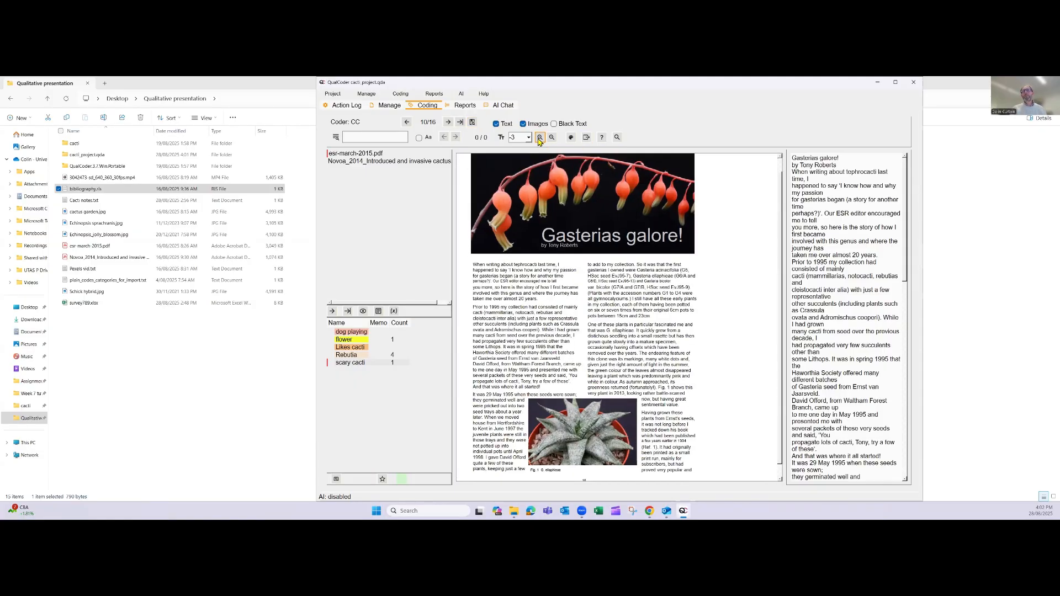
left_click(539, 139)
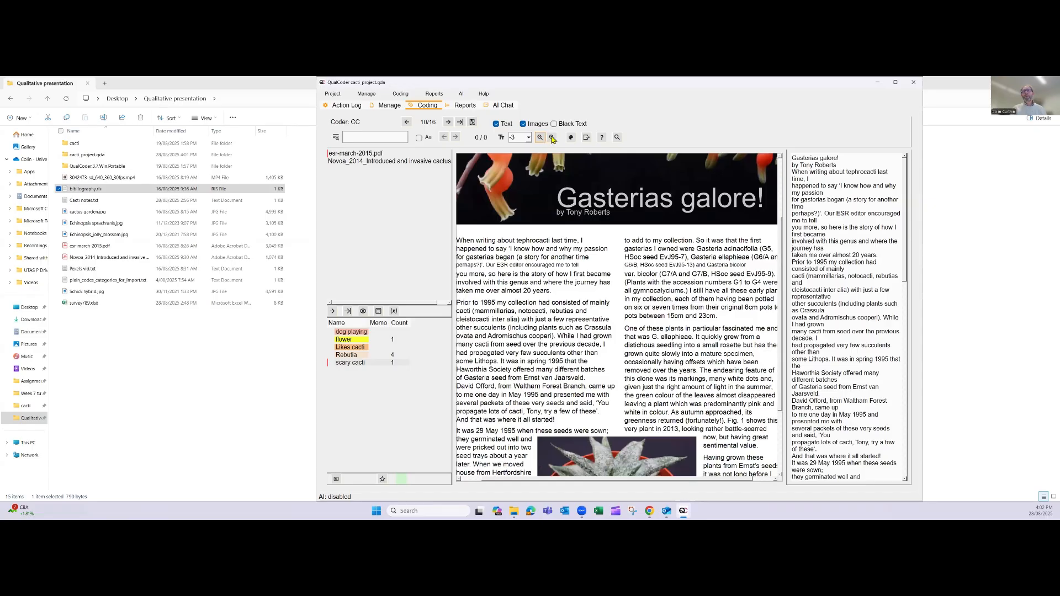
left_click(553, 138)
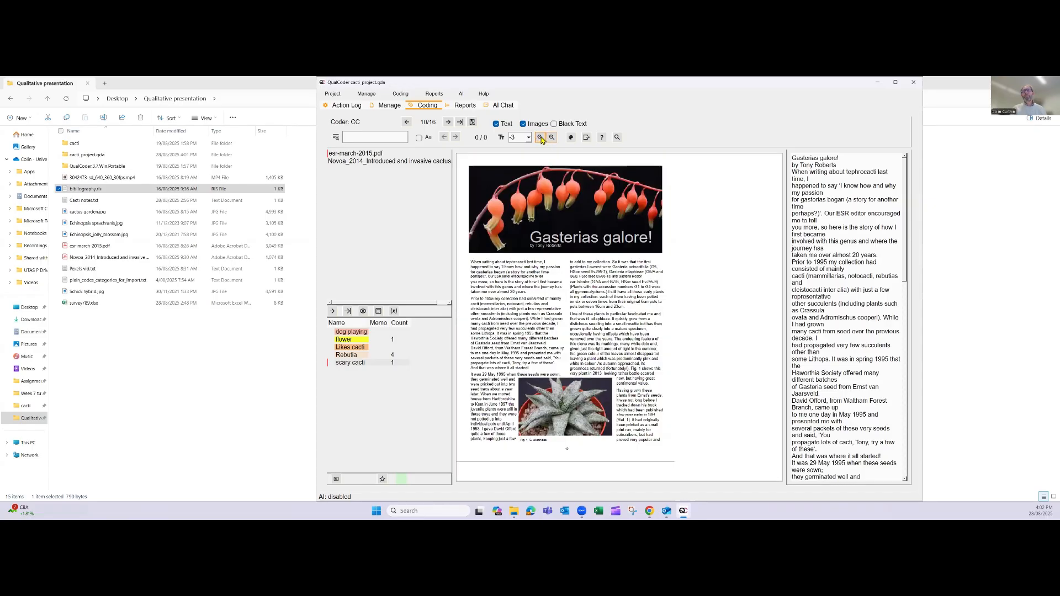
left_click(541, 138)
View the codes' colour scheme in the Green blind perspective, open the Code organiser and dismiss its backup notice
left_click(400, 93)
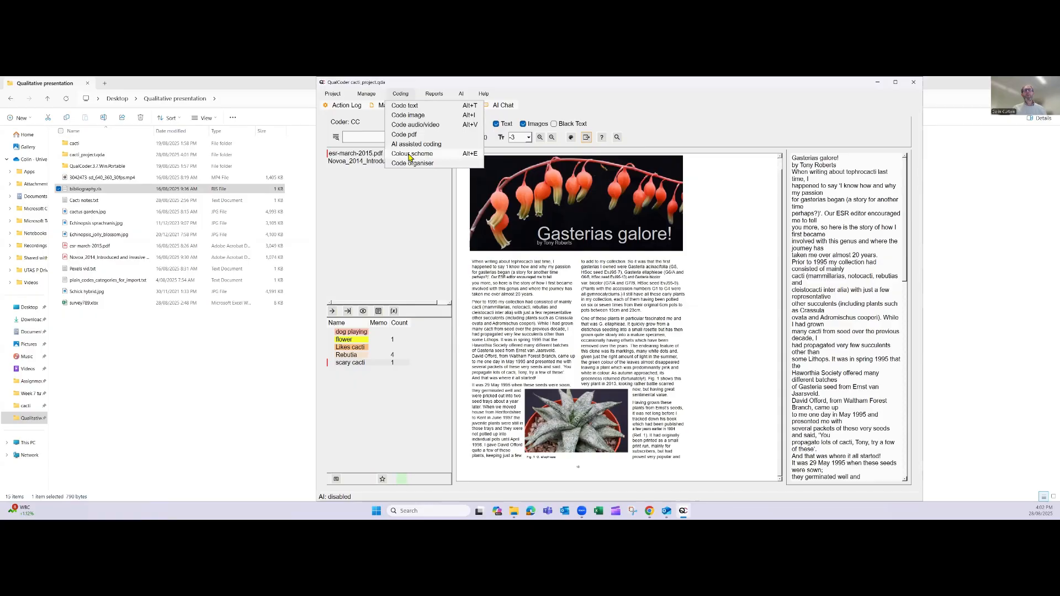
left_click(411, 155)
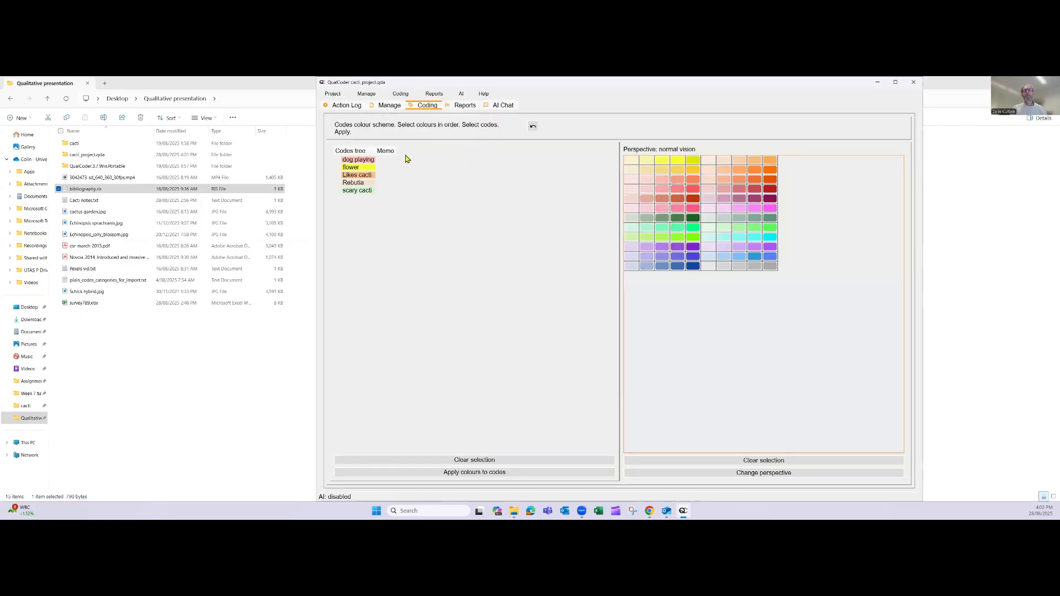
left_click(359, 175)
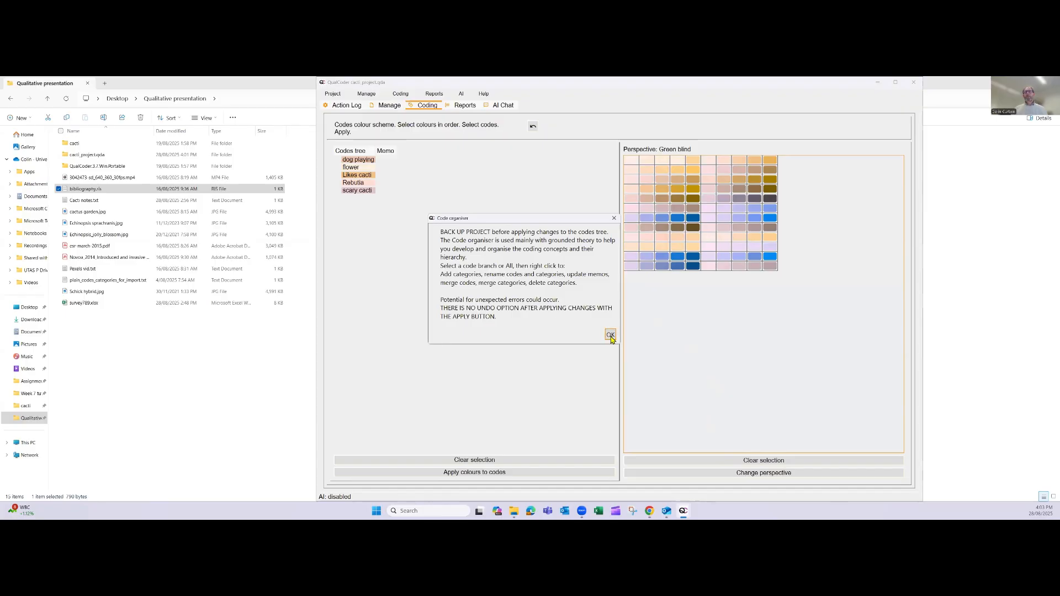
left_click(610, 336)
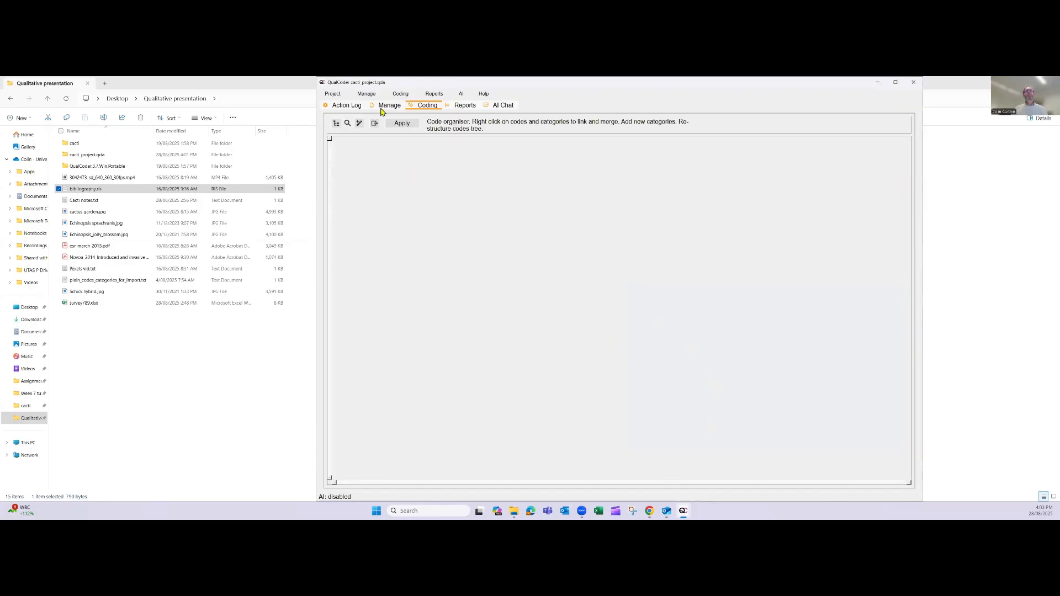
Return to text coding and add a category named "new category" to the codes tree
left_click(402, 95)
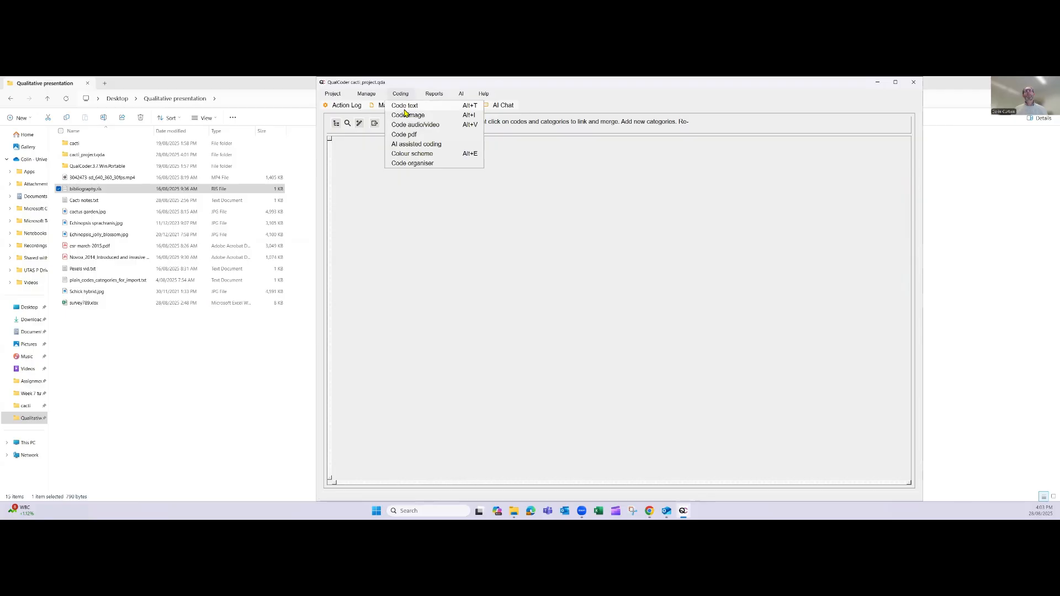
left_click(405, 106)
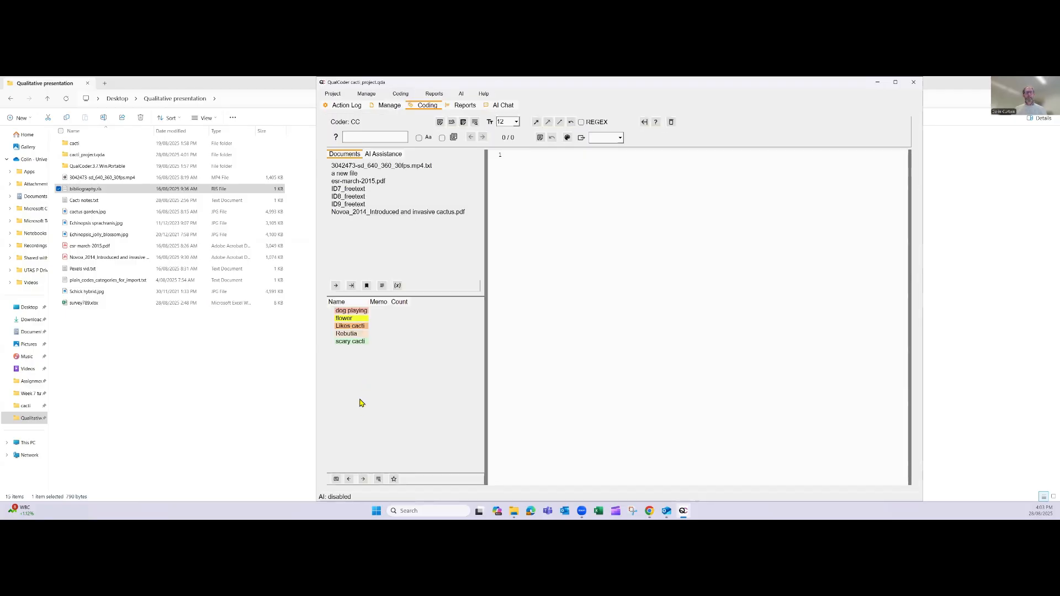
right_click(359, 378)
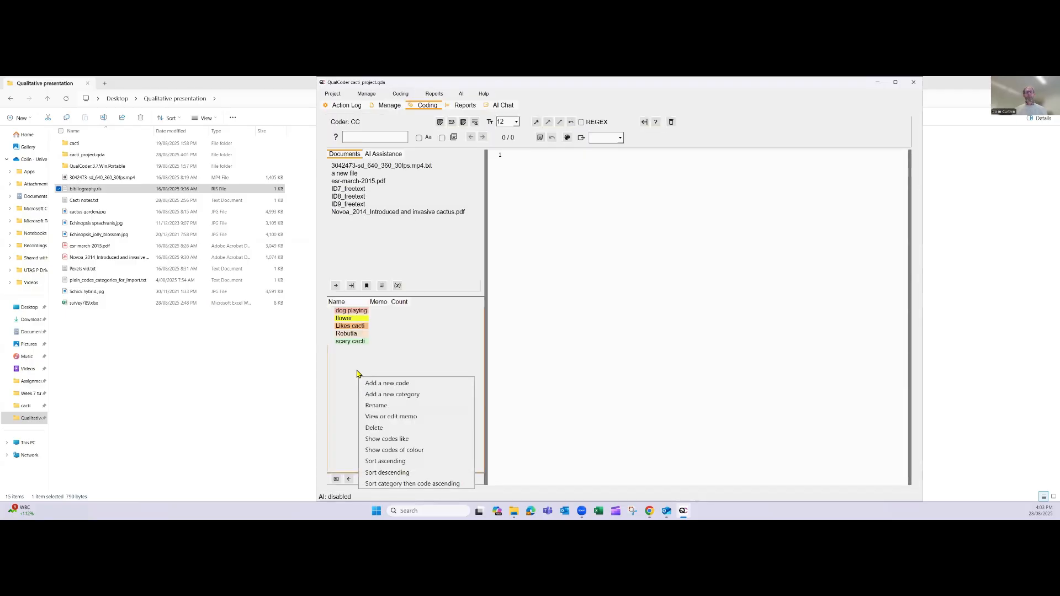
left_click(386, 396)
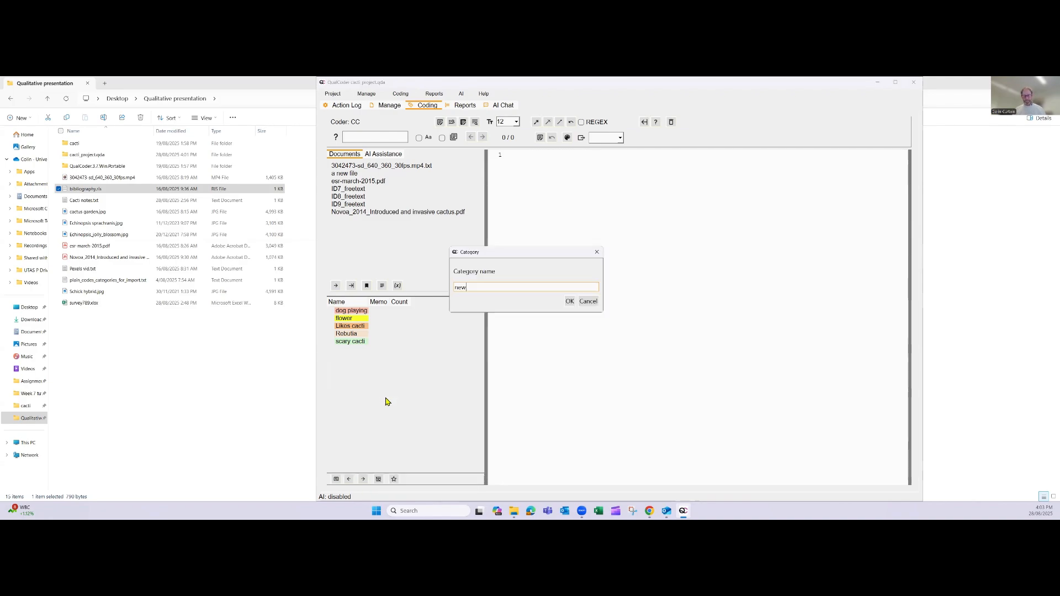
type("new category")
key("Return")
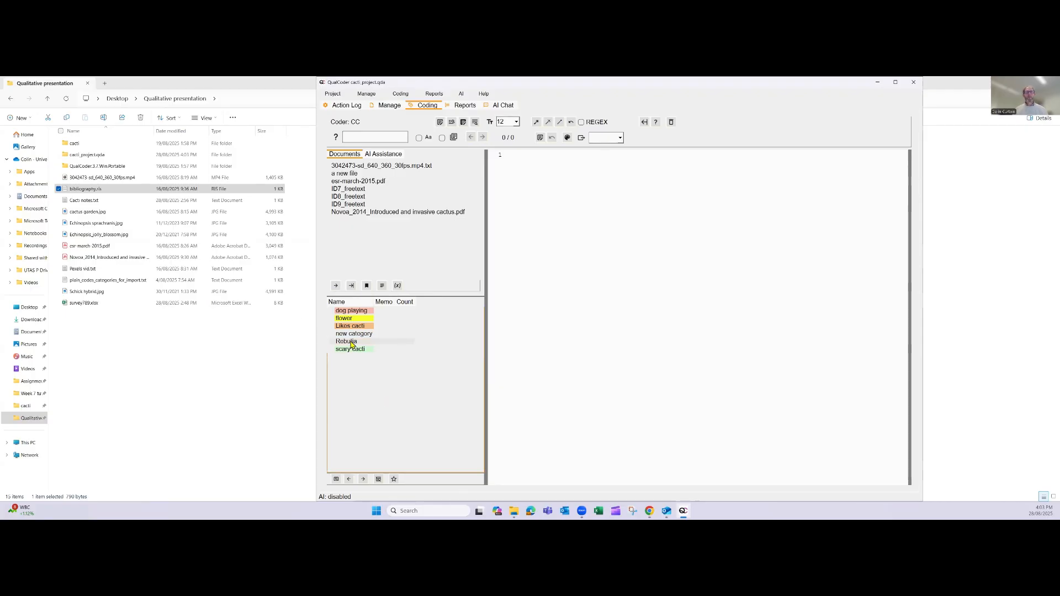
Place the scary cacti code in new category, add a category "more cats" nested inside it, and put the flower code in more cats
left_click_drag(352, 345, 355, 395)
right_click(359, 393)
left_click(373, 391)
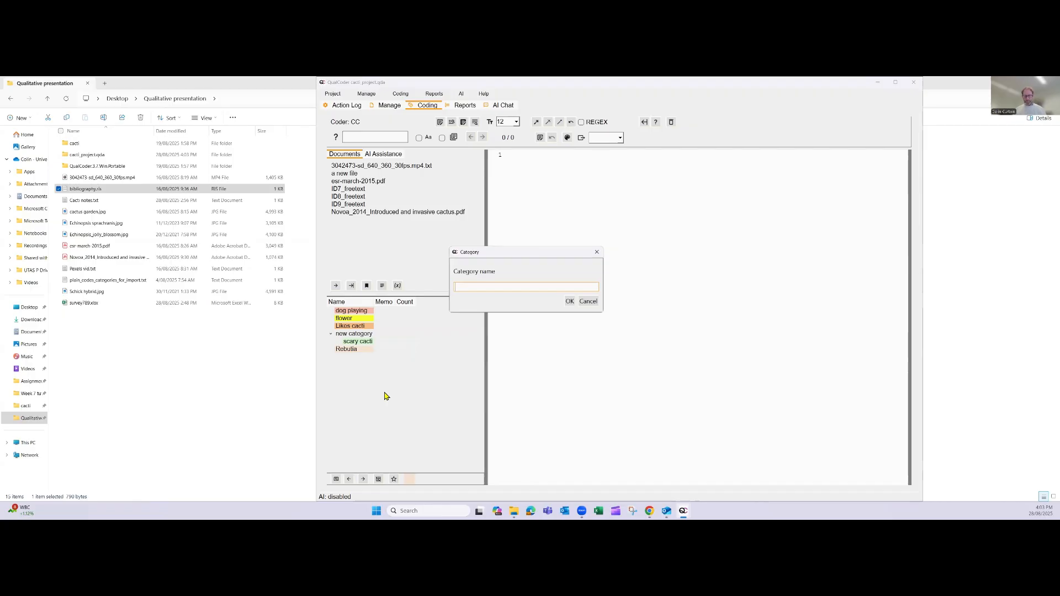
type("more cats")
key("Return")
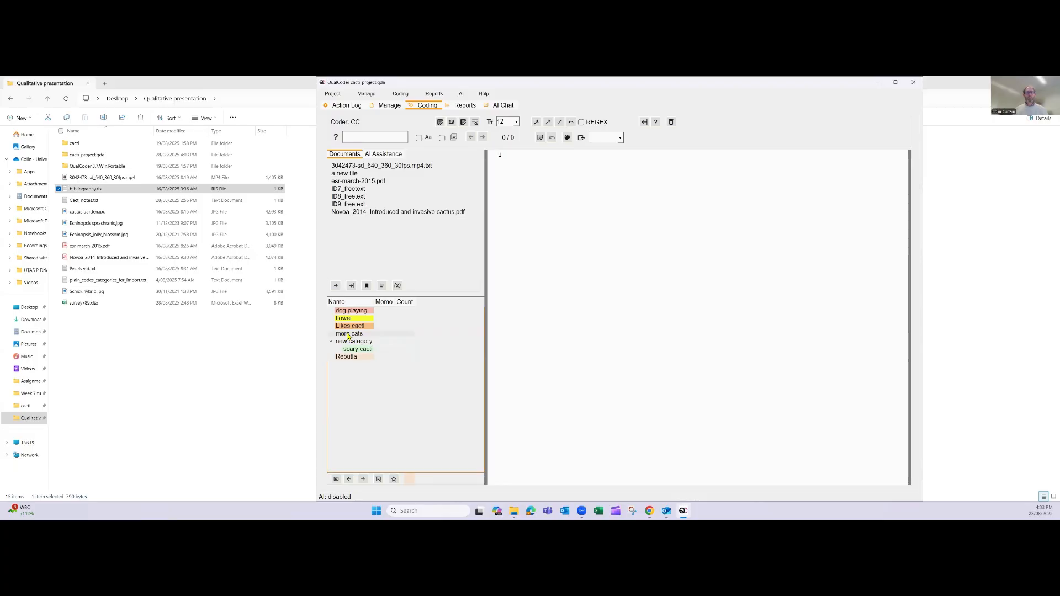
left_click_drag(350, 336, 357, 342)
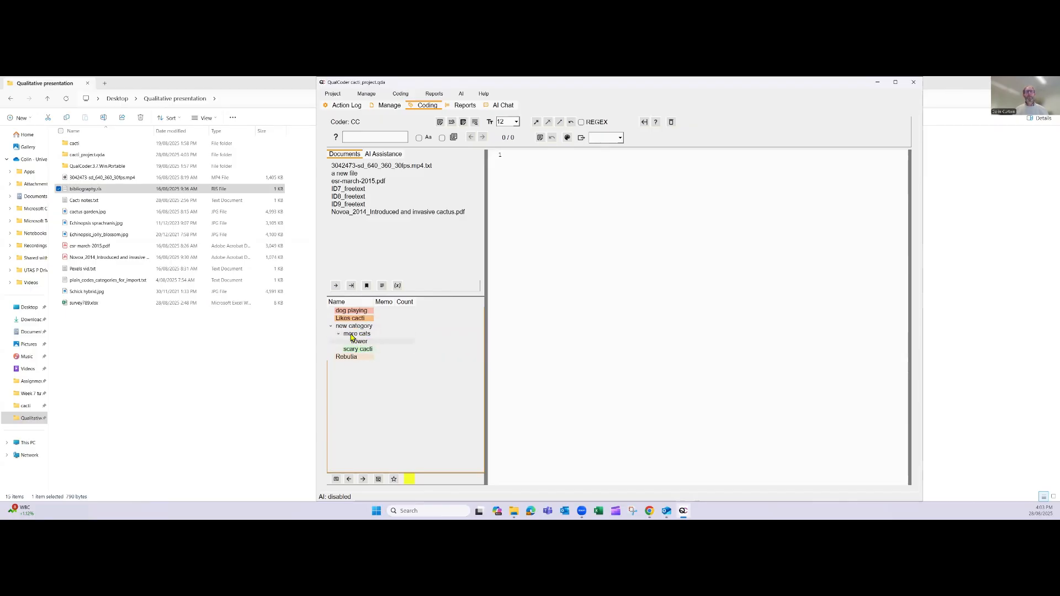
Open the Code organiser, dismiss its backup notice and load all code tree branches into the diagram
left_click(404, 95)
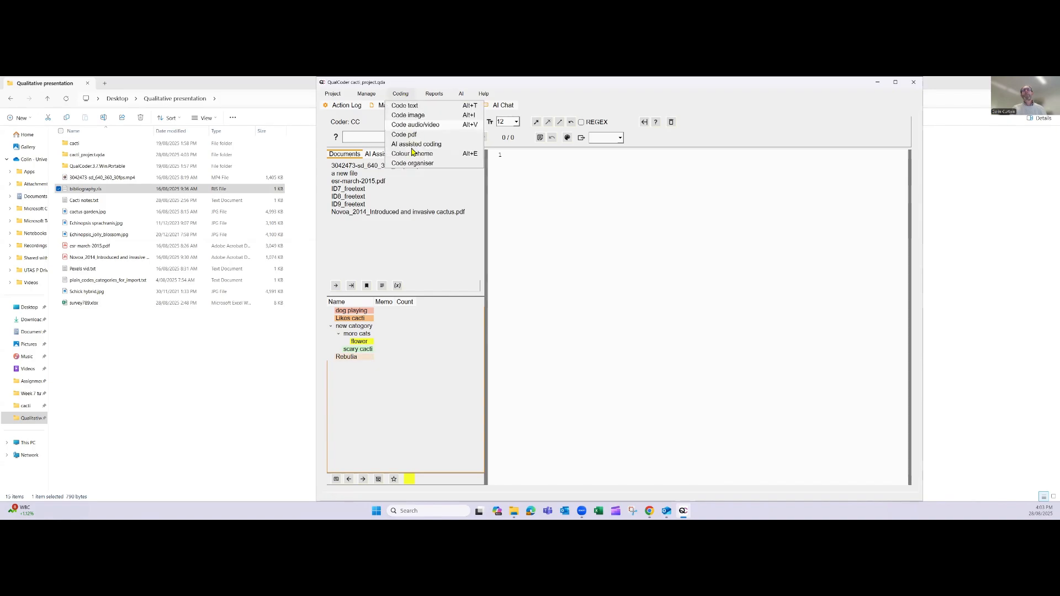
left_click(413, 164)
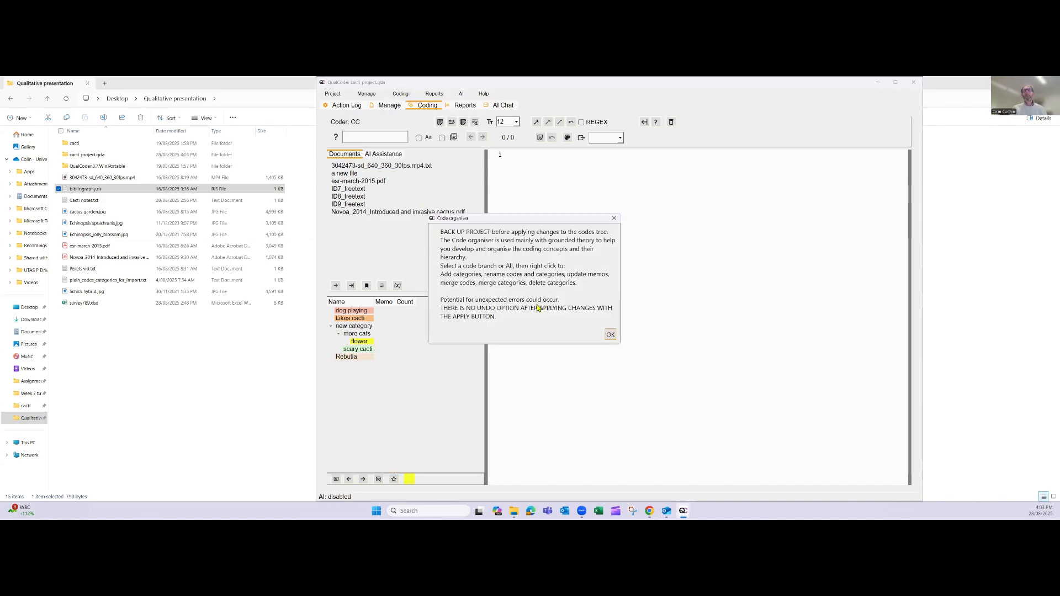
left_click(611, 335)
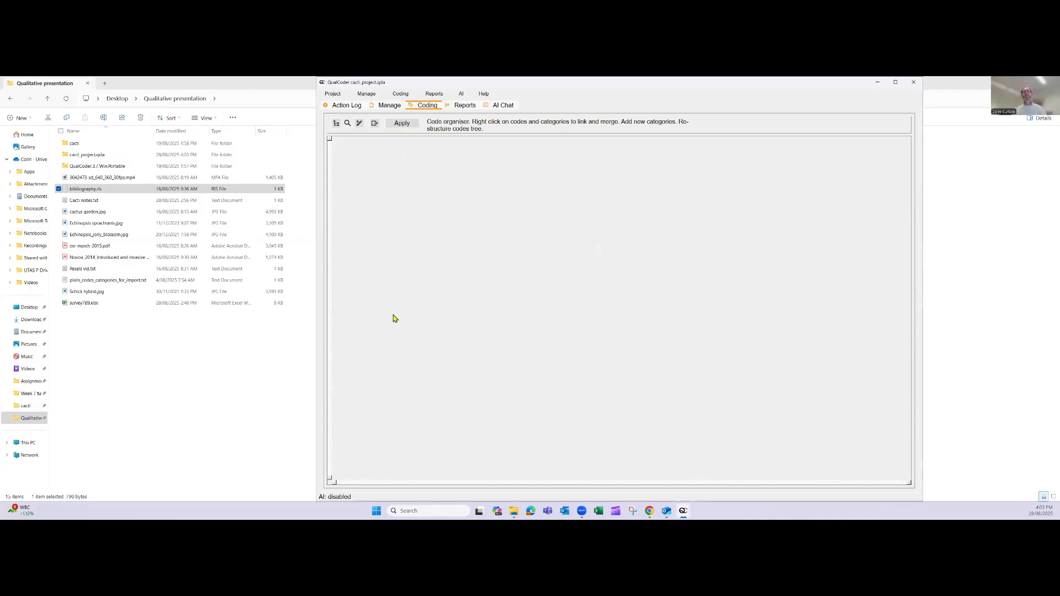
left_click(336, 125)
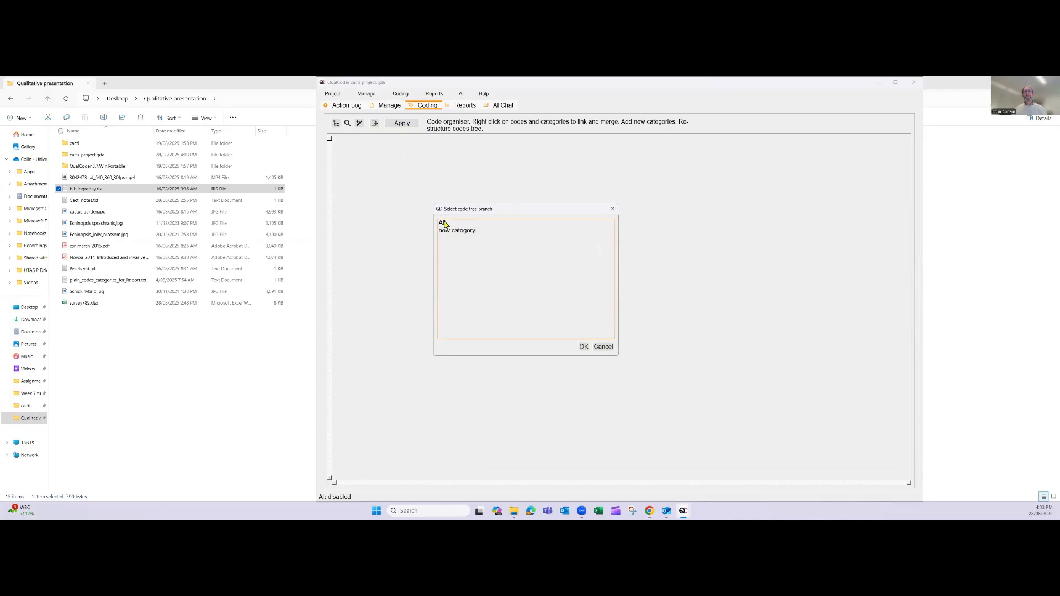
left_click(581, 347)
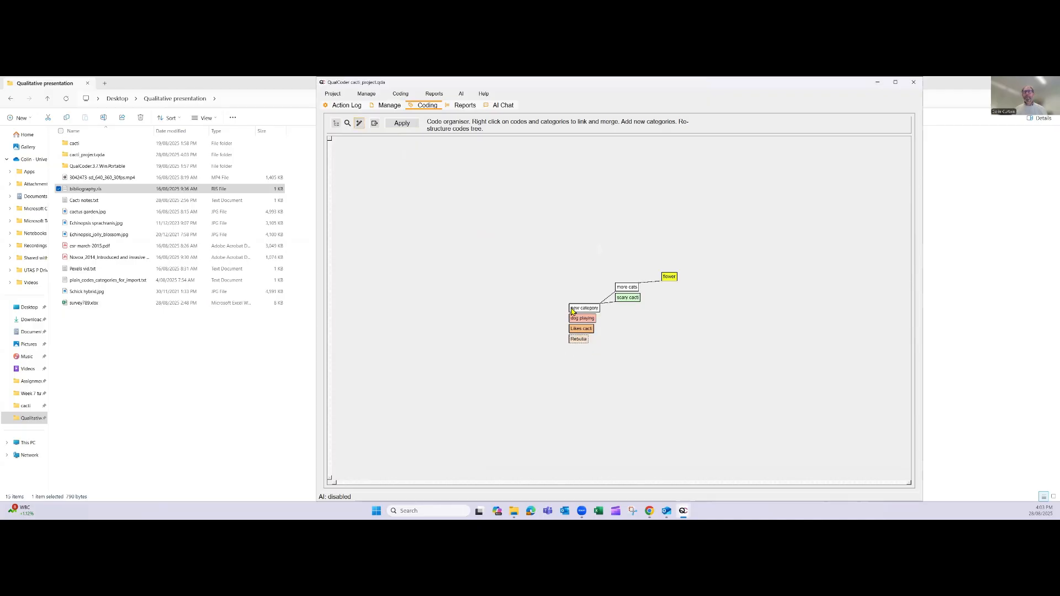
Remove the more cats category from new category in the organiser diagram and move it clear of the other nodes
left_click_drag(616, 289, 588, 283)
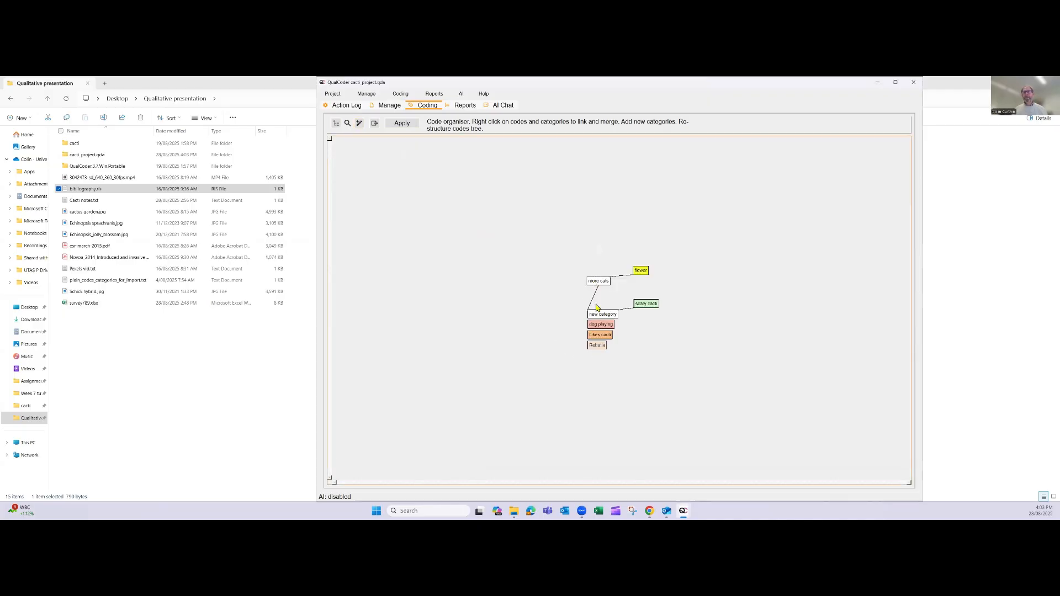
left_click(600, 285)
right_click(600, 285)
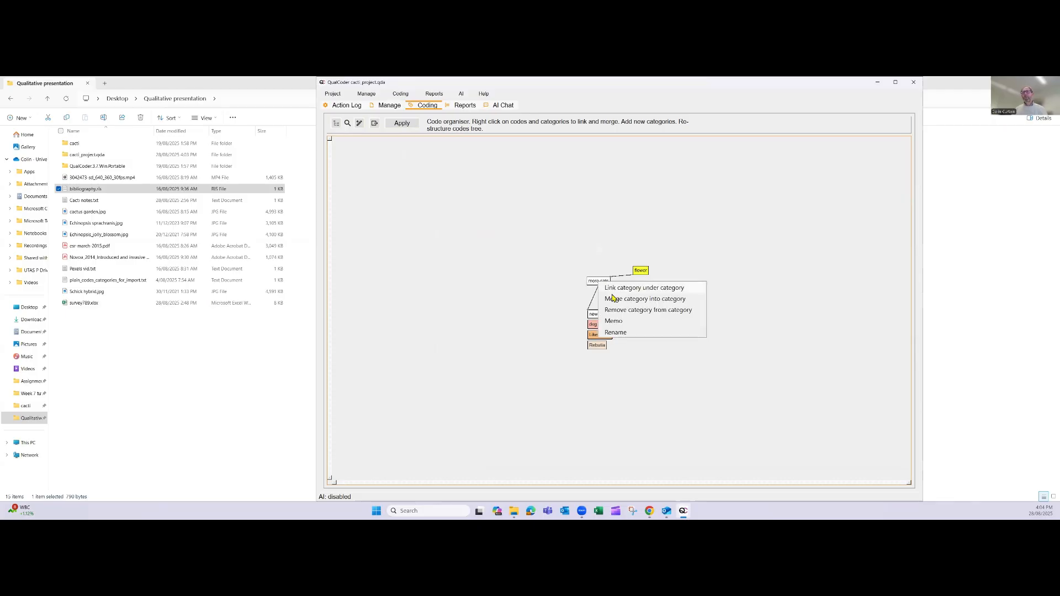
left_click(619, 310)
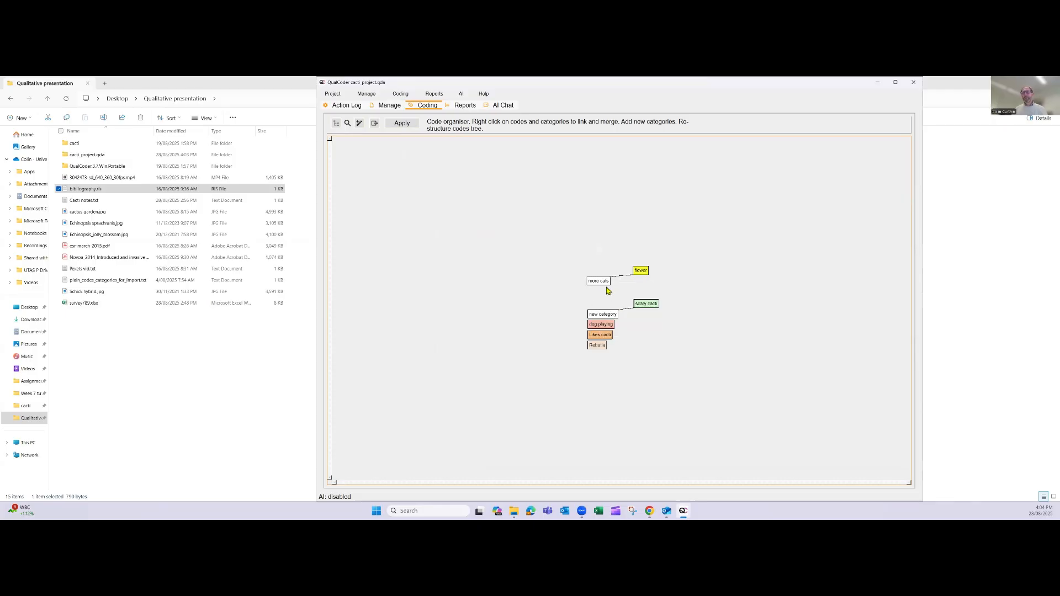
left_click_drag(599, 284, 581, 288)
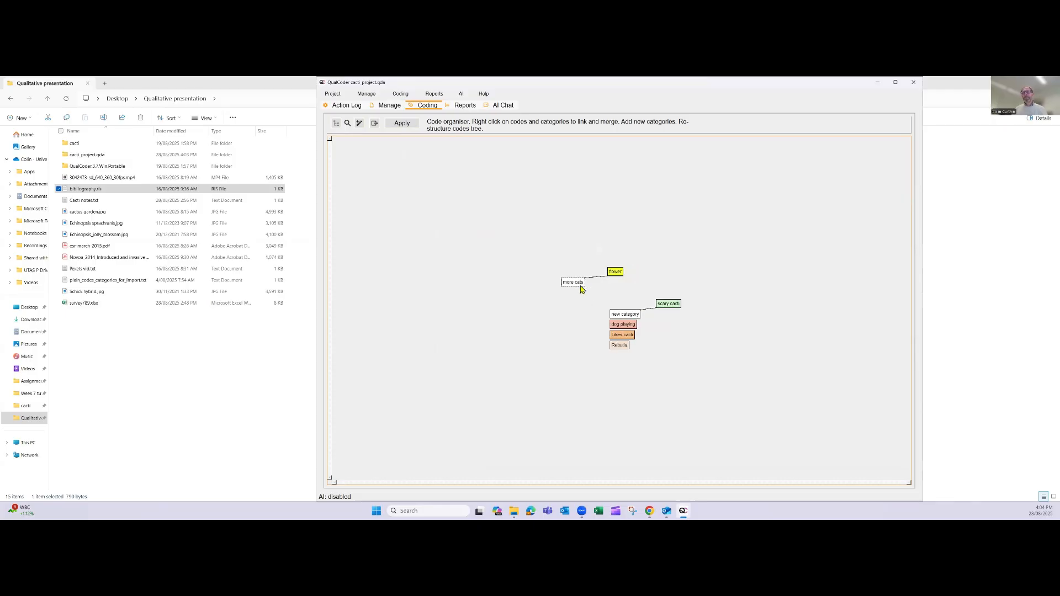
Link the dog playing code to new category in the organiser diagram and move its node aside
left_click(618, 325)
right_click(617, 327)
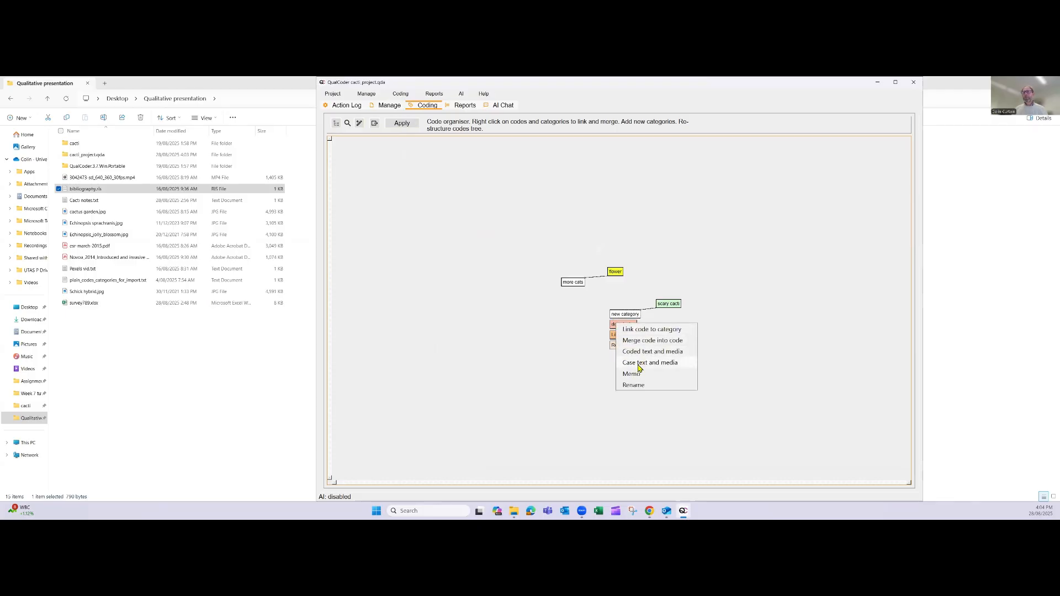
left_click(642, 330)
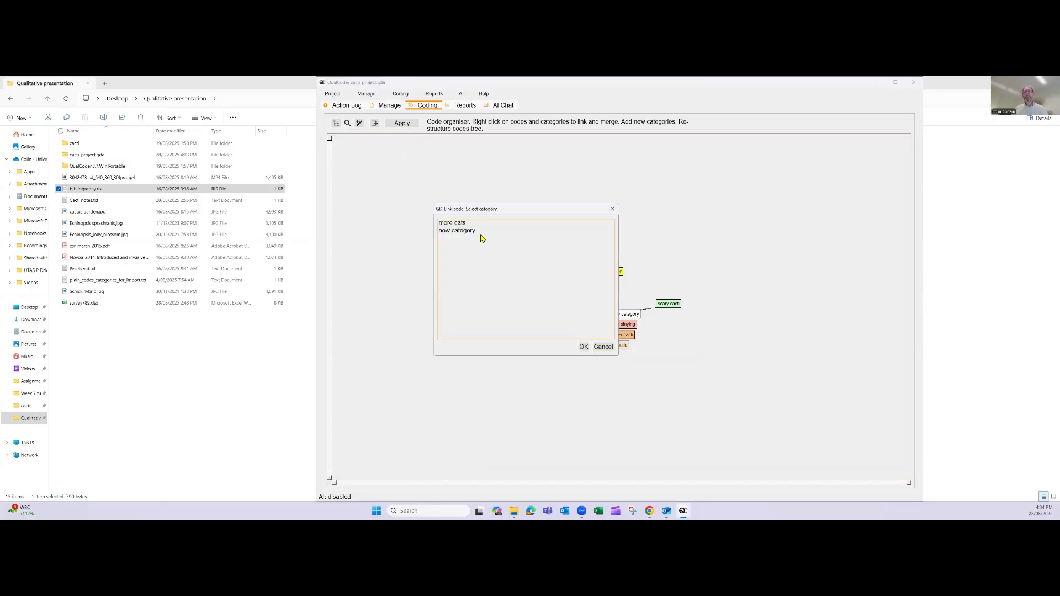
left_click(469, 231)
left_click(584, 346)
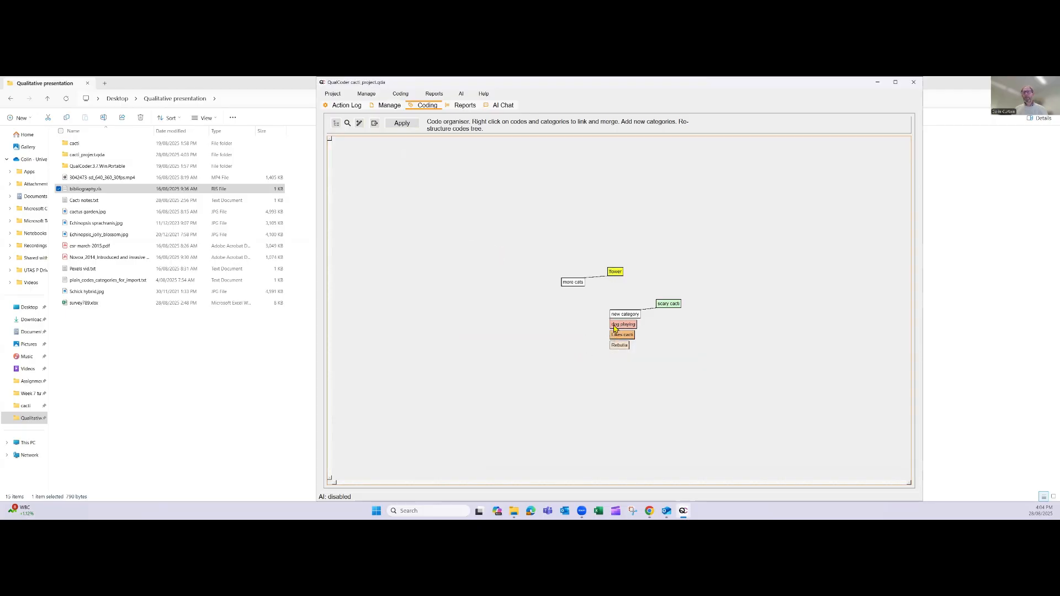
left_click_drag(614, 328, 580, 329)
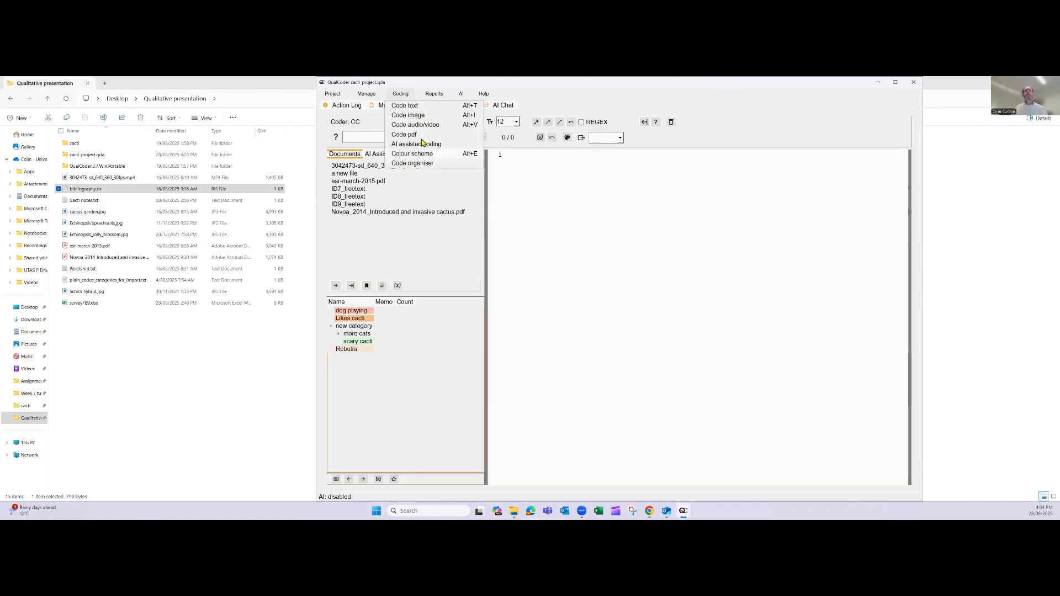
Open Coding reports and enlarge the files and cases lists so that all their entries fit
mouse_move(421, 93)
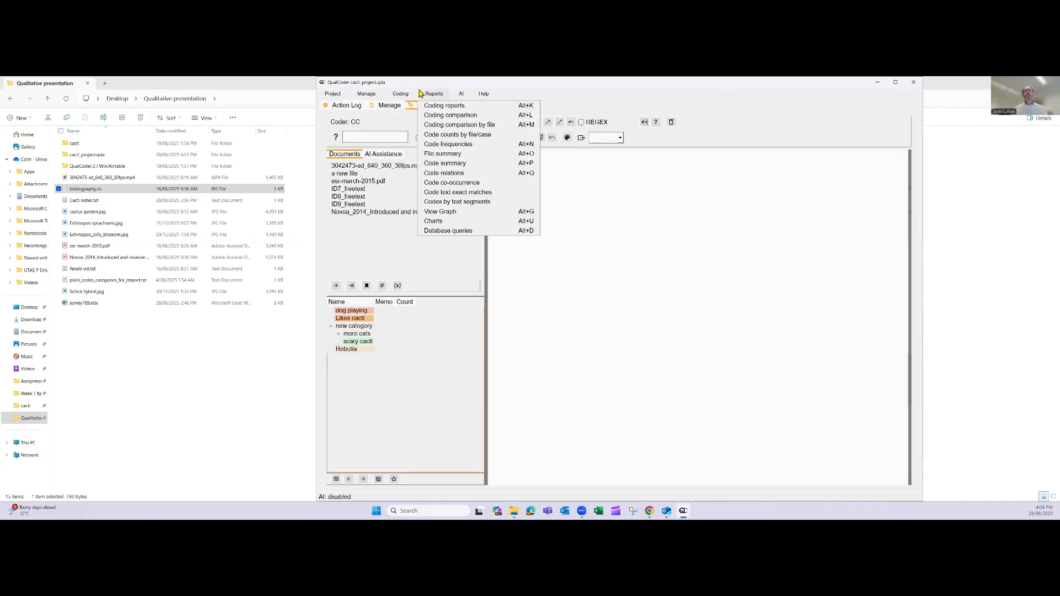
left_click(443, 106)
left_click_drag(430, 269, 430, 294)
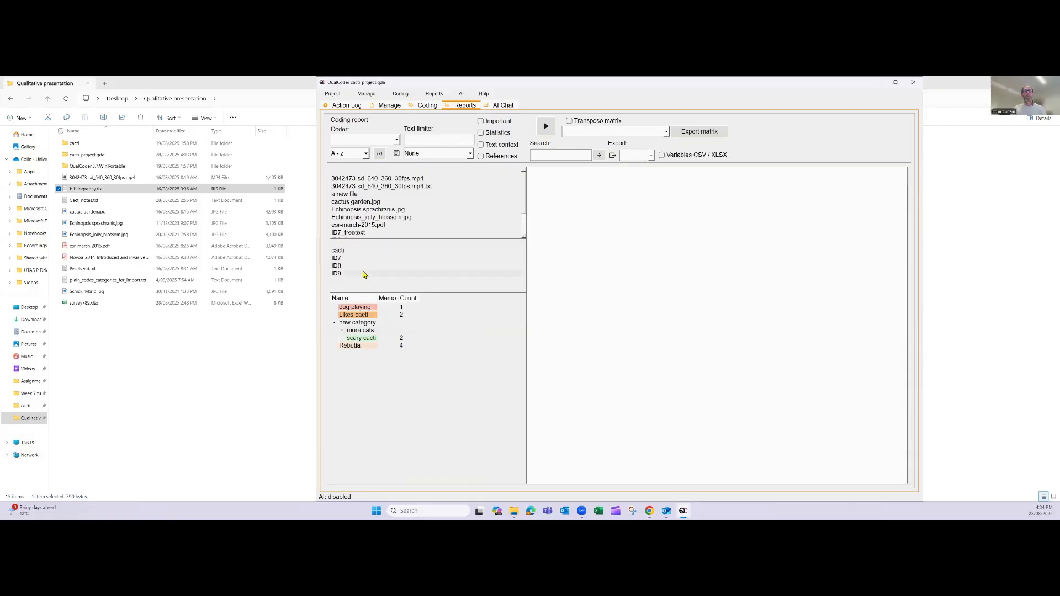
left_click_drag(431, 292, 431, 330)
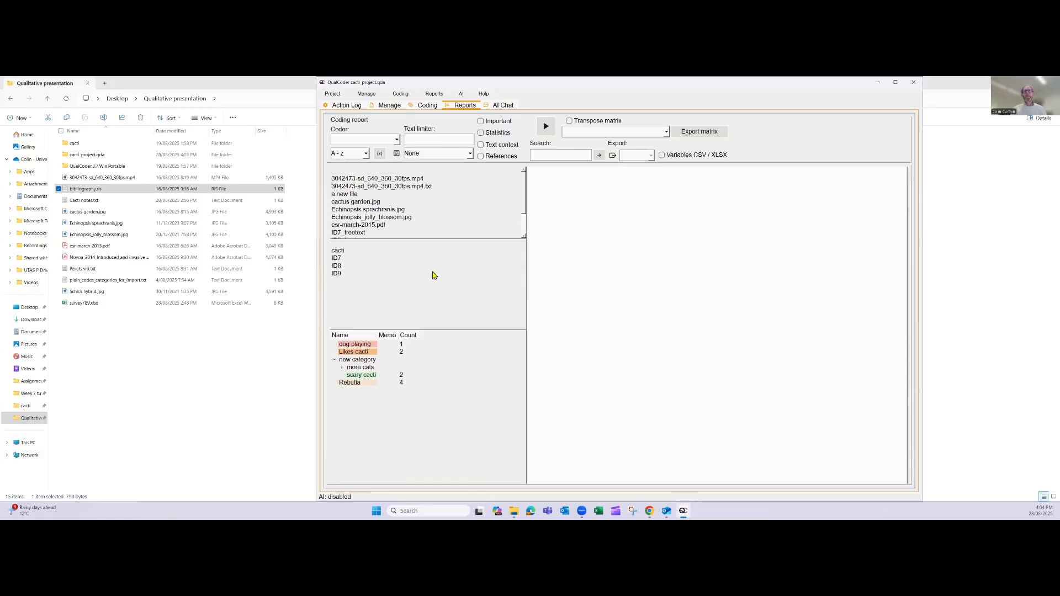
left_click_drag(429, 239, 429, 269)
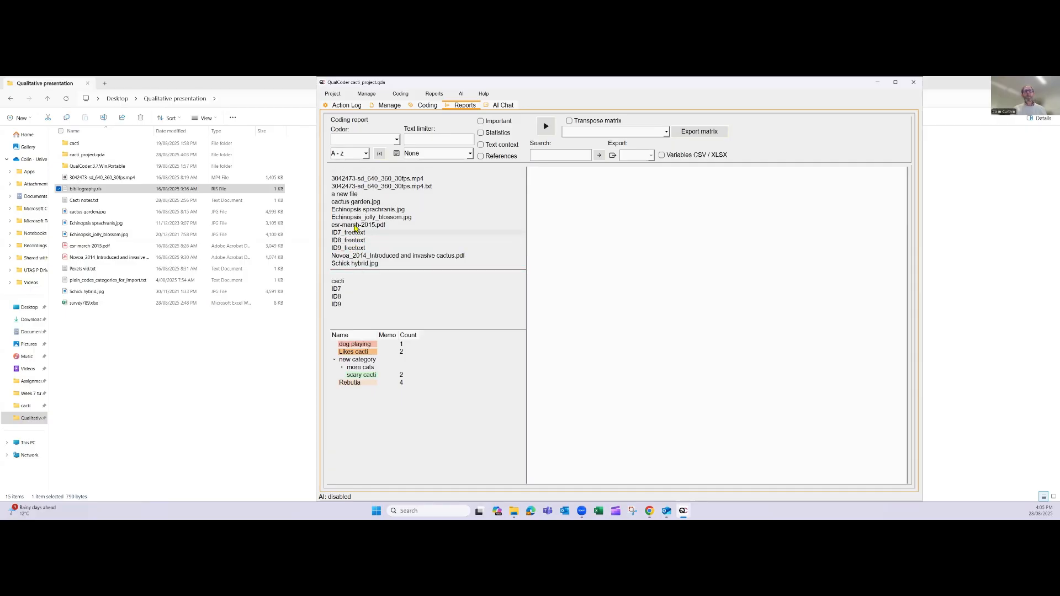
Select all files and all codes and run the coding report
left_click(348, 187)
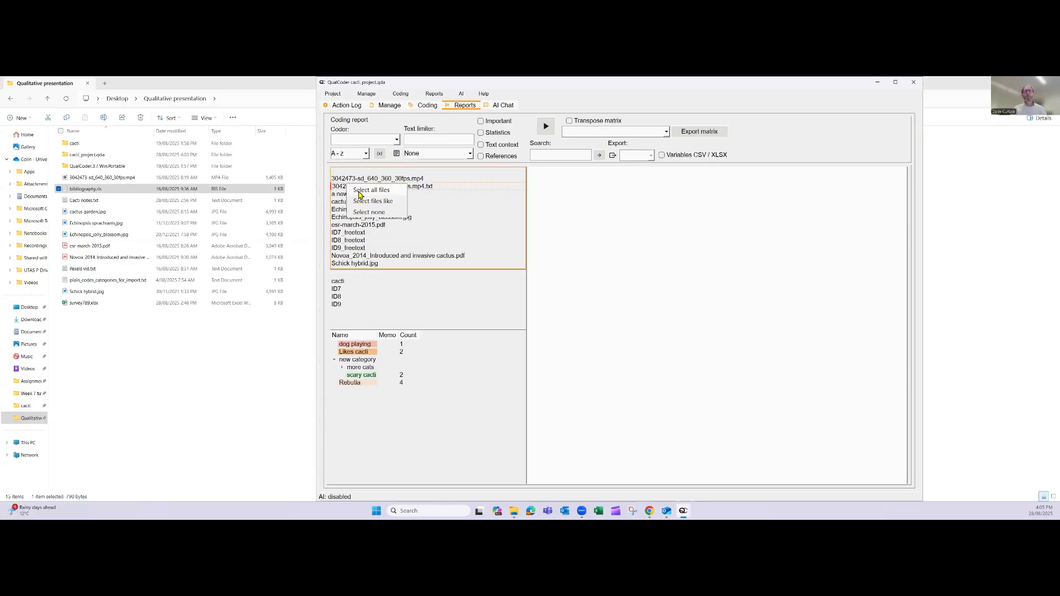
right_click(341, 345)
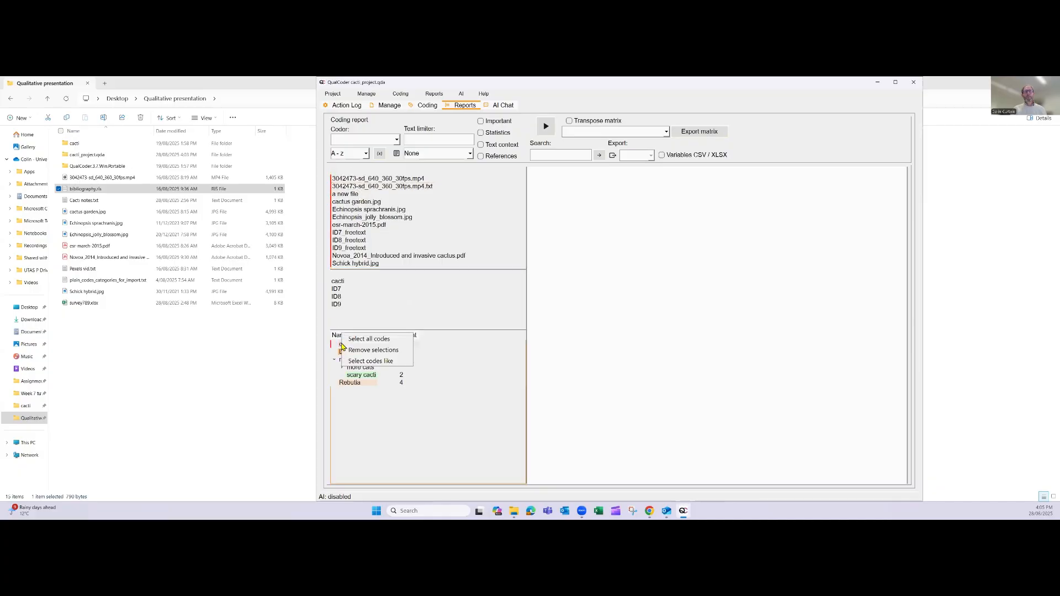
left_click(355, 340)
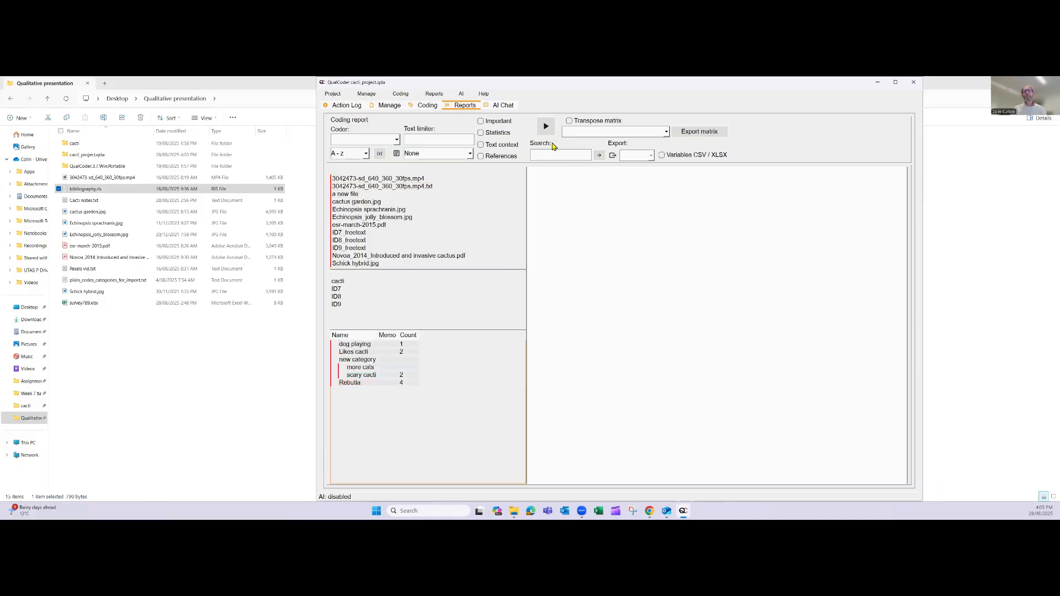
left_click(546, 127)
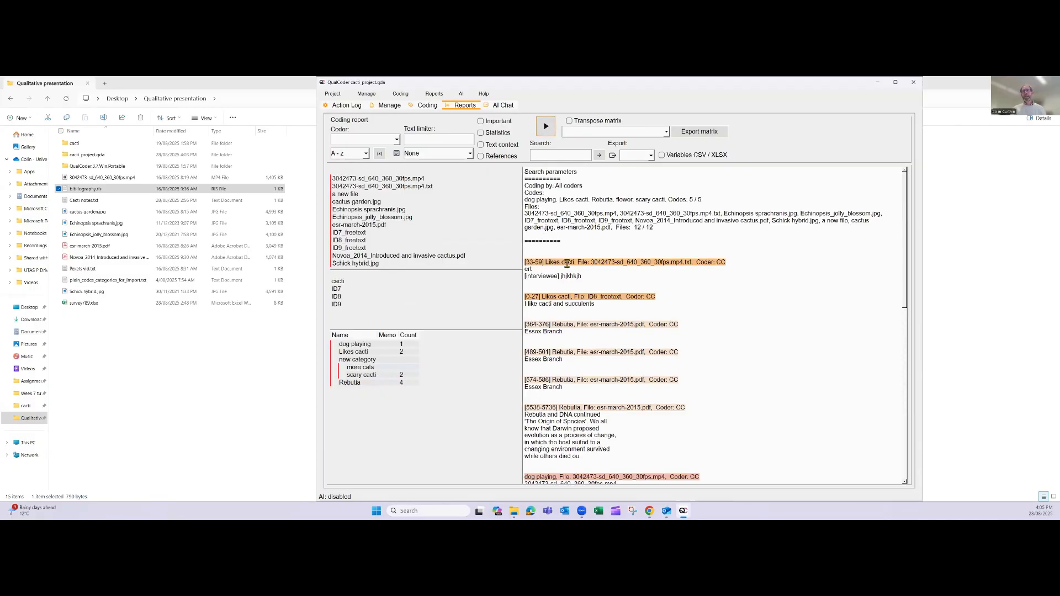
Look through the coded segments in the report, view the dog playing video segment in context and close it
scroll(568, 297, "down", 15)
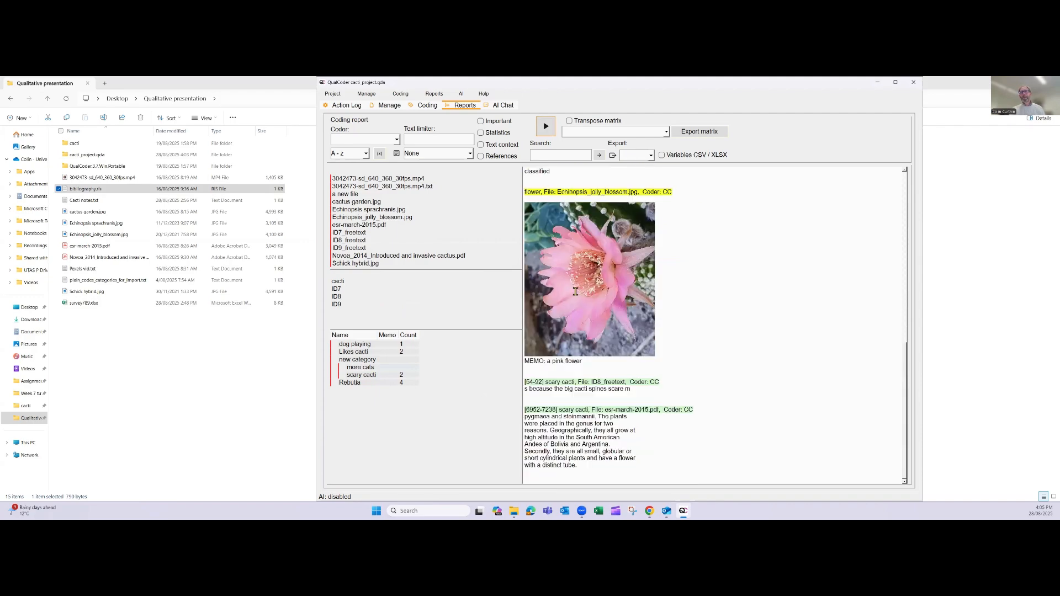
scroll(558, 403, "up", 4)
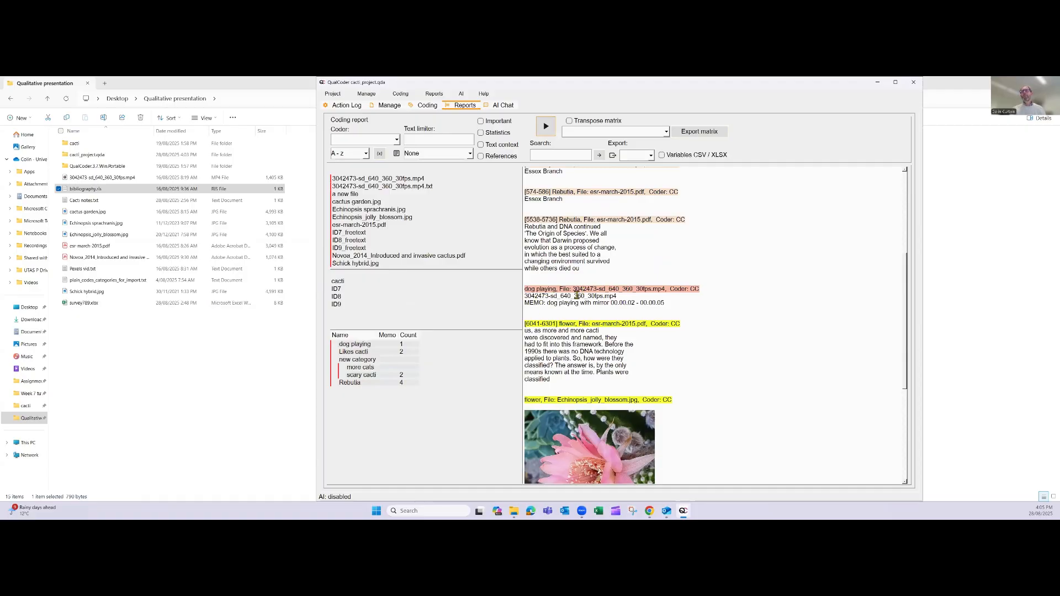
right_click(579, 291)
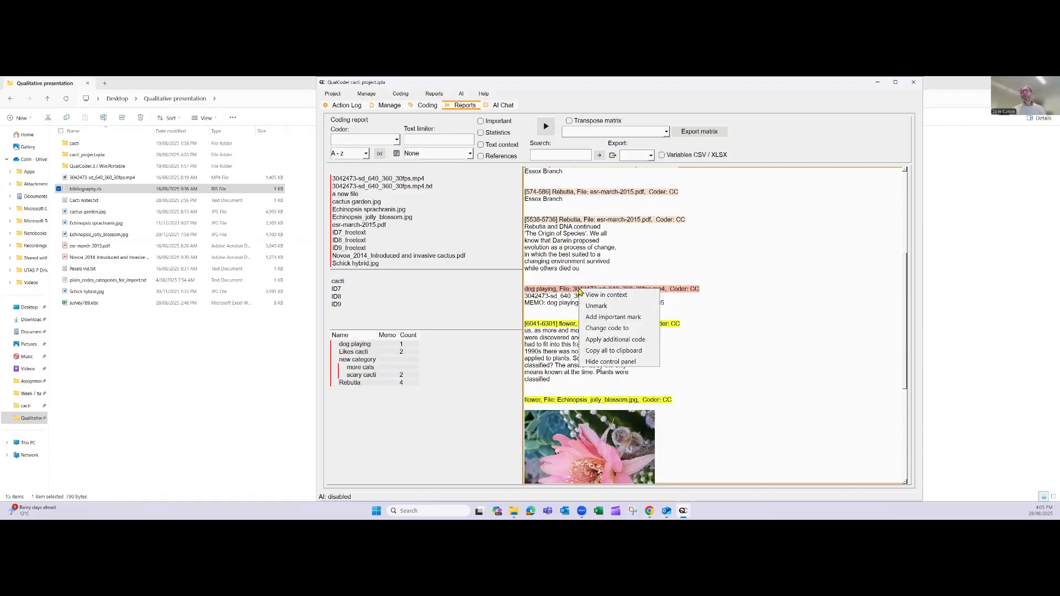
left_click(596, 296)
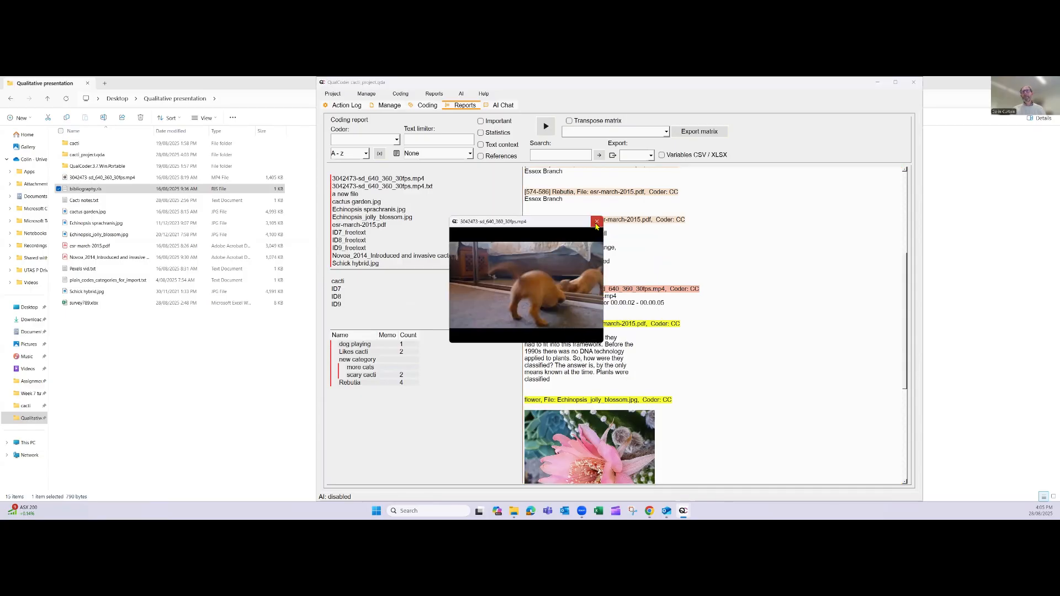
left_click(596, 222)
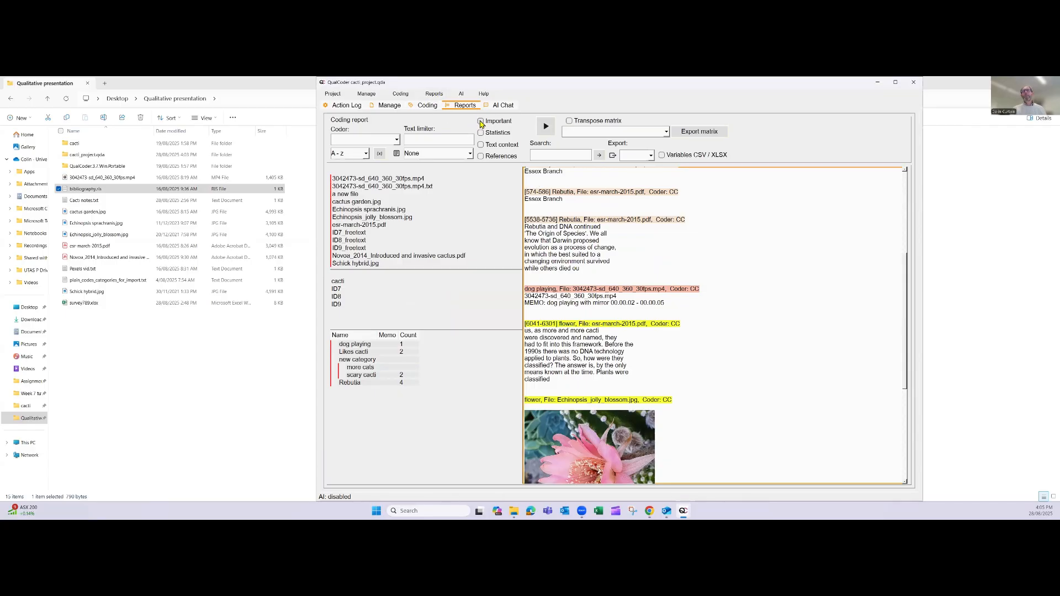
Run the report for Important codings only, rerun it with Statistics instead, and highlight the text, image and A/V code statistics
left_click(480, 121)
left_click(547, 128)
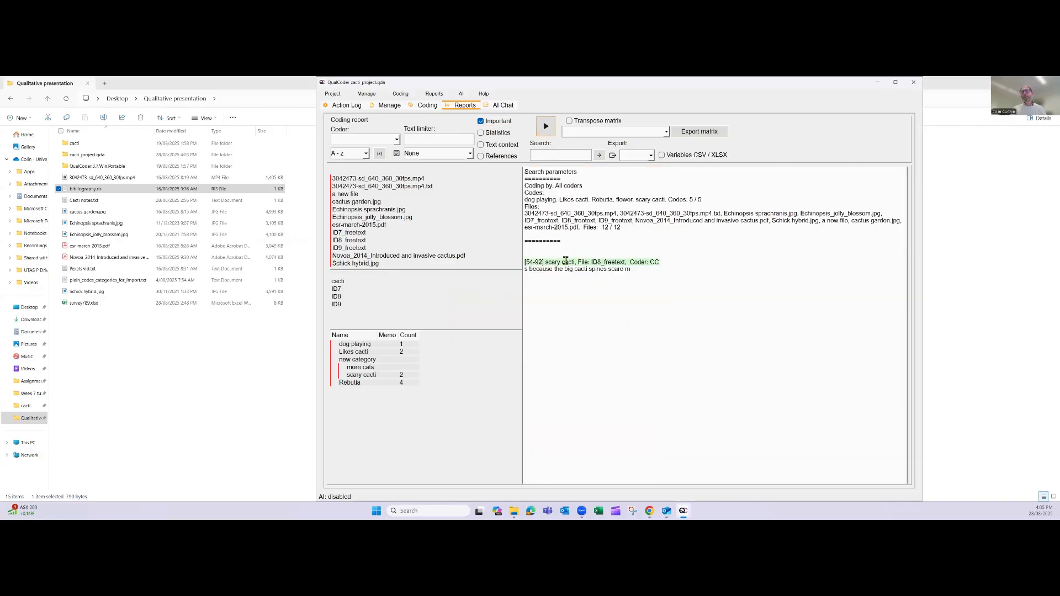
left_click(480, 121)
left_click(481, 133)
left_click(545, 126)
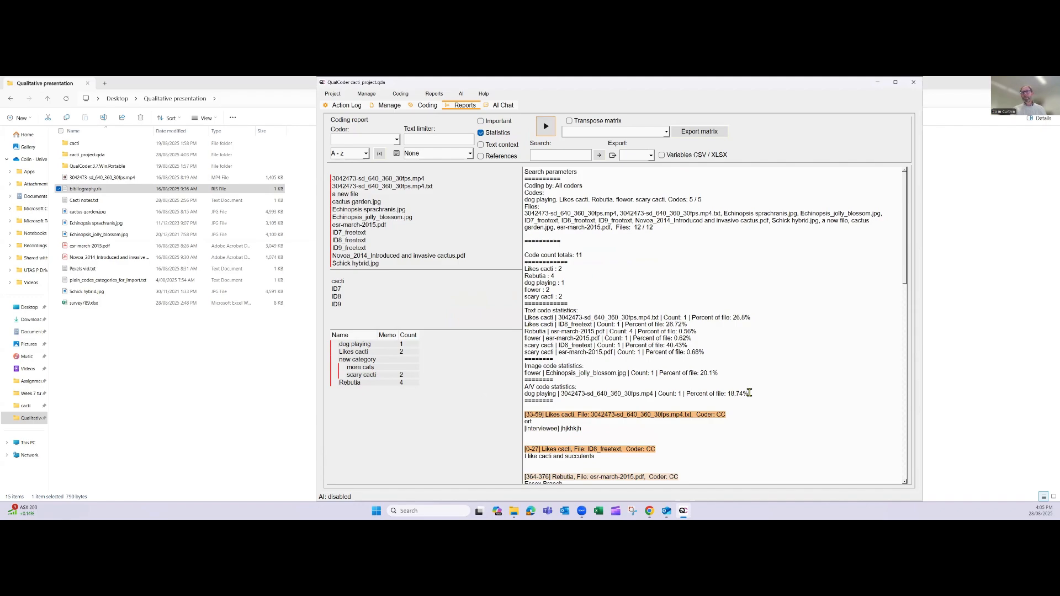
left_click_drag(750, 393, 522, 312)
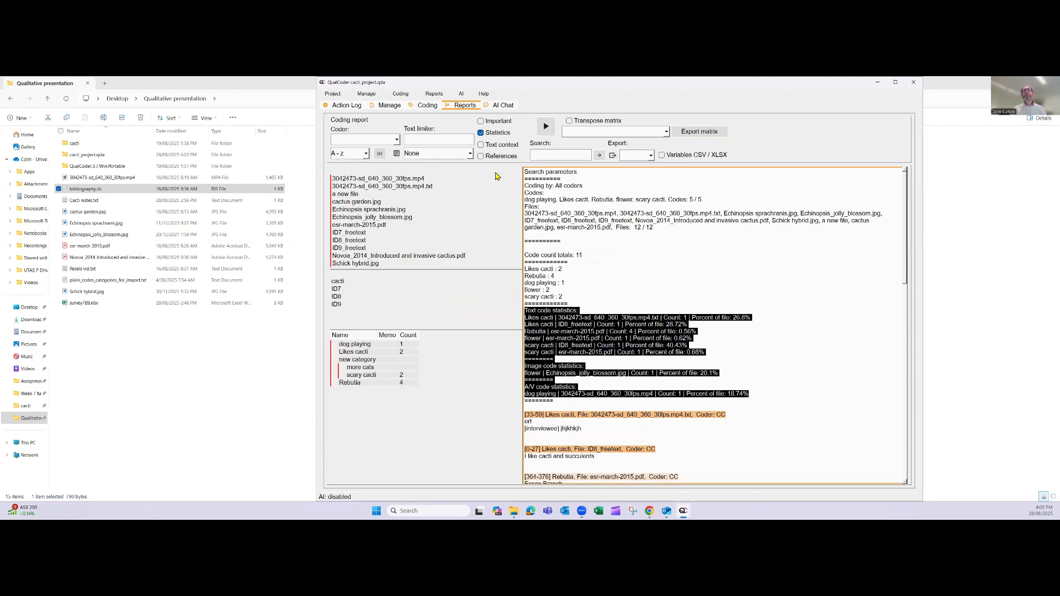
Include Text context in the report, rerun it and look at the coded segments within their surrounding text
left_click(481, 145)
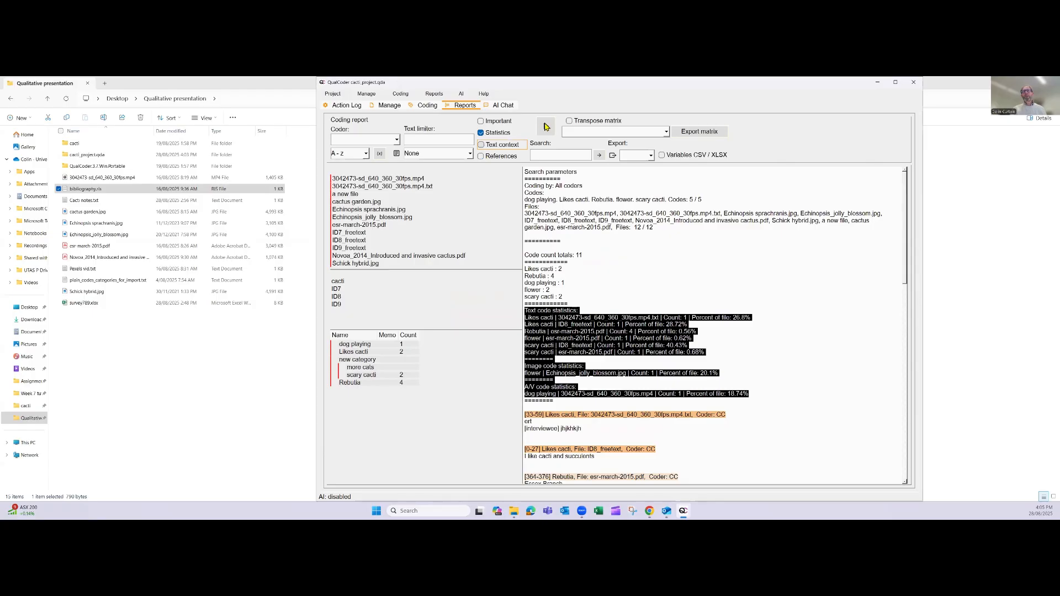
left_click(546, 127)
scroll(596, 336, "down", 10)
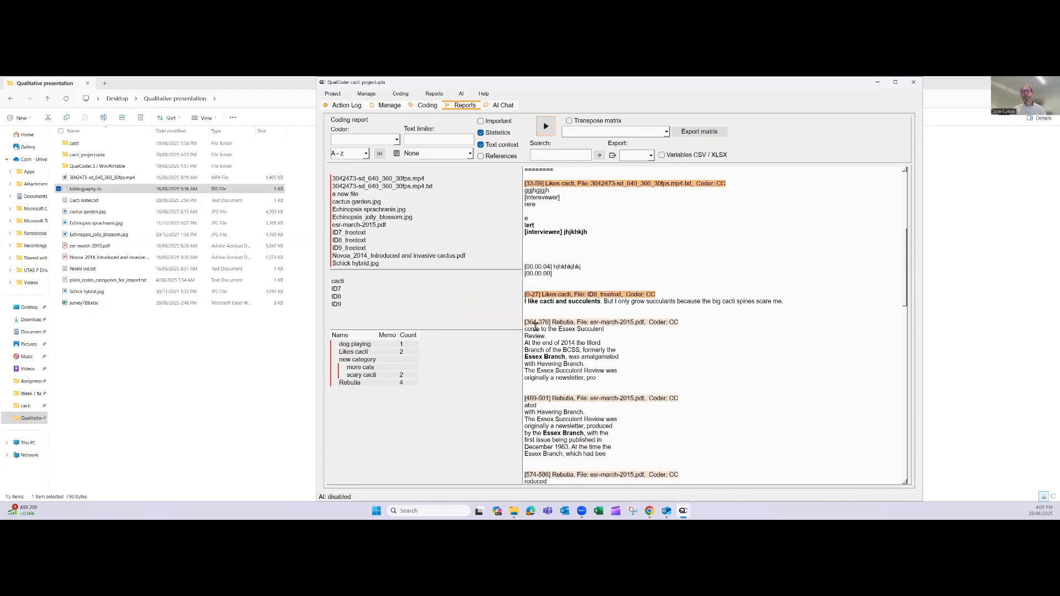
scroll(535, 329, "down", 1)
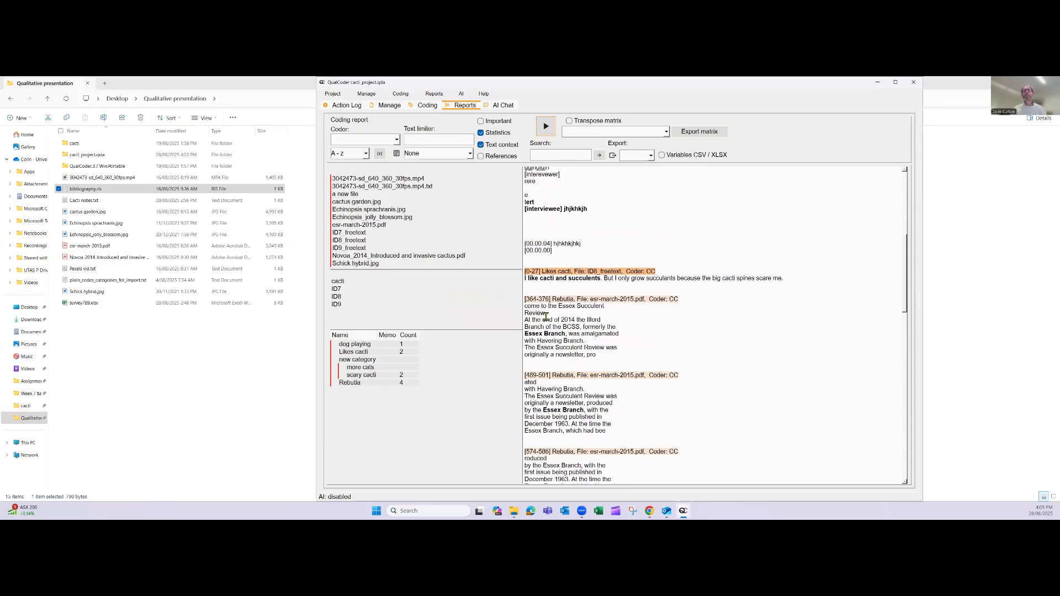
Highlight the coded Essex Branch text in its context, and rerun the report with only References instead of Statistics and Text context
left_click_drag(525, 334, 564, 334)
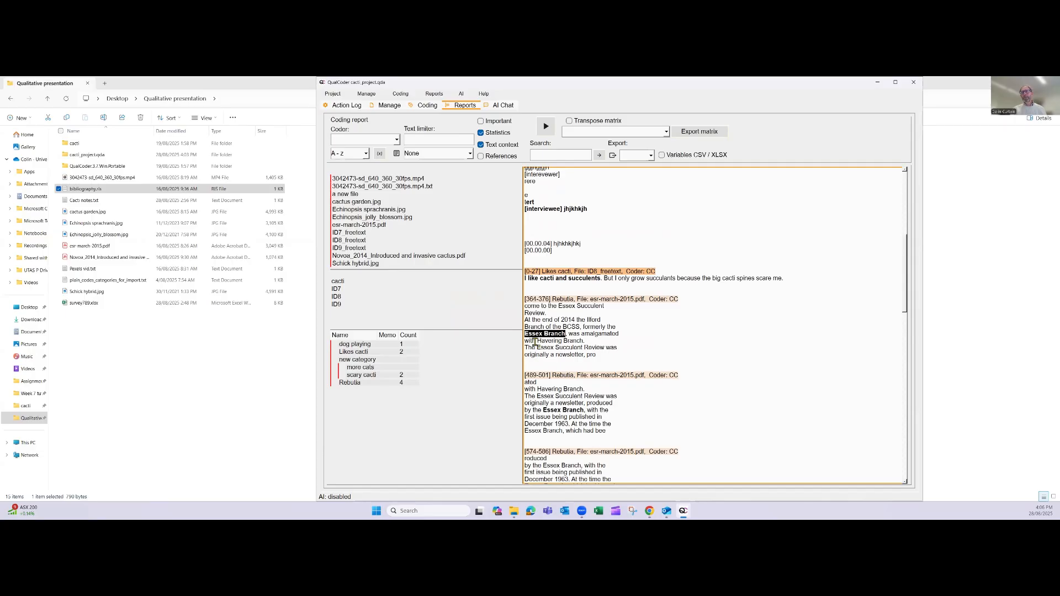
left_click(542, 344)
left_click(481, 157)
left_click(481, 145)
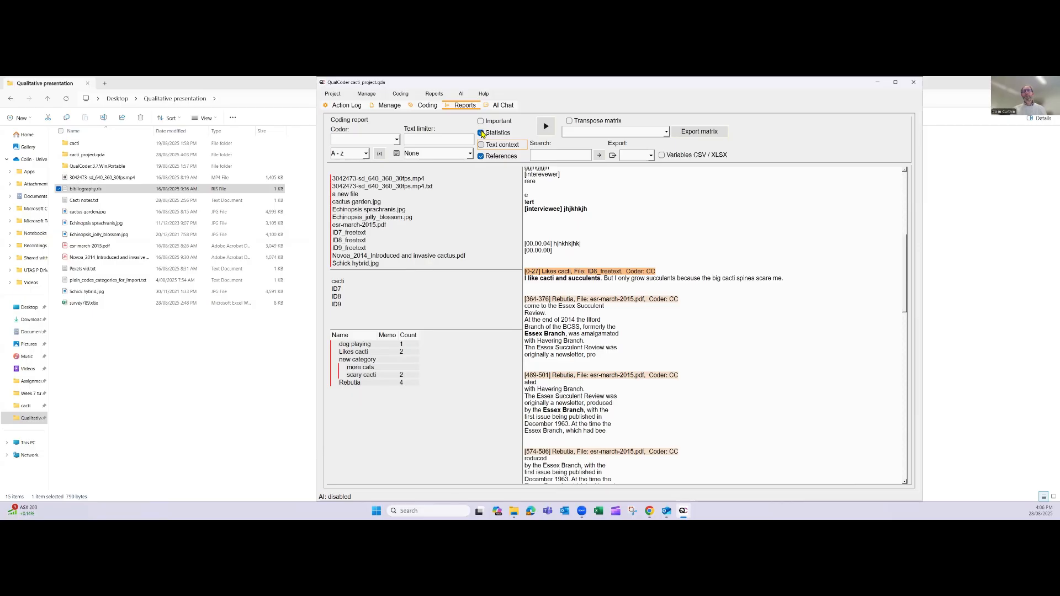
left_click(483, 133)
left_click(546, 126)
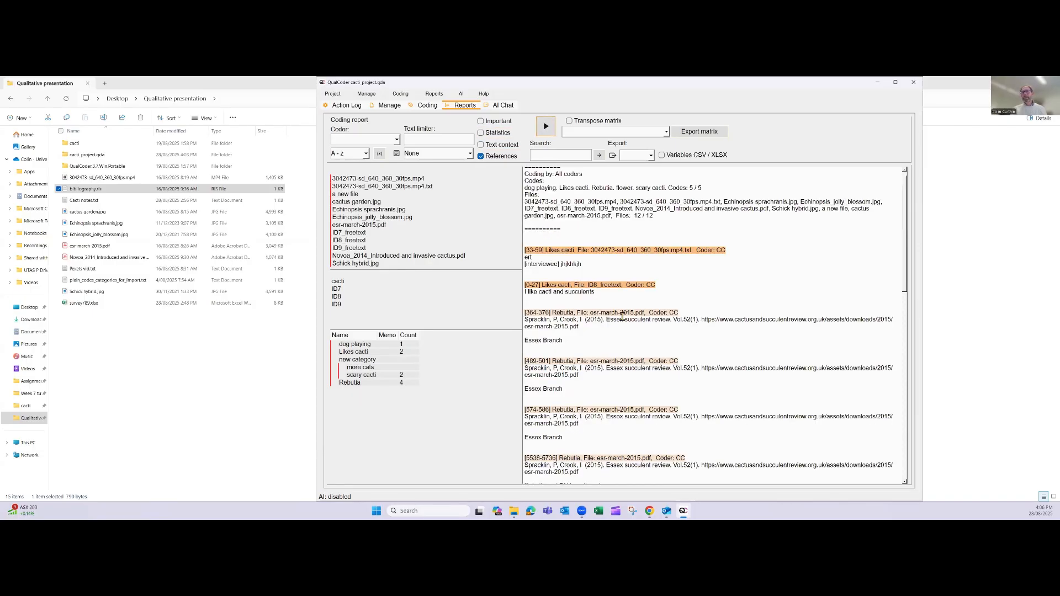
Highlight the first Essex Branch coded segment and the bibliographic reference above it in the report
scroll(577, 326, "down", 1)
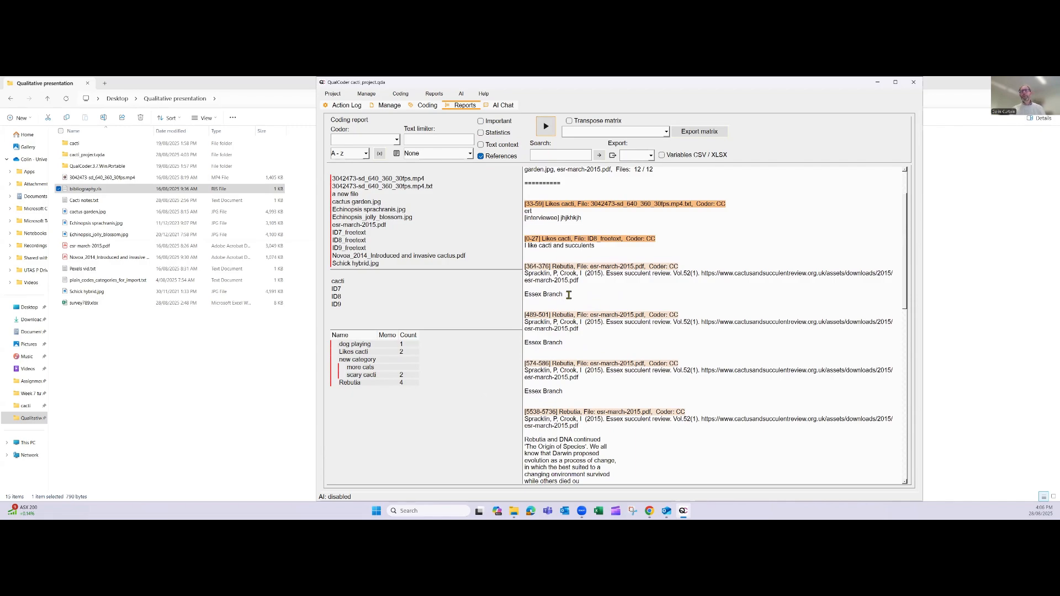
triple_click(545, 295)
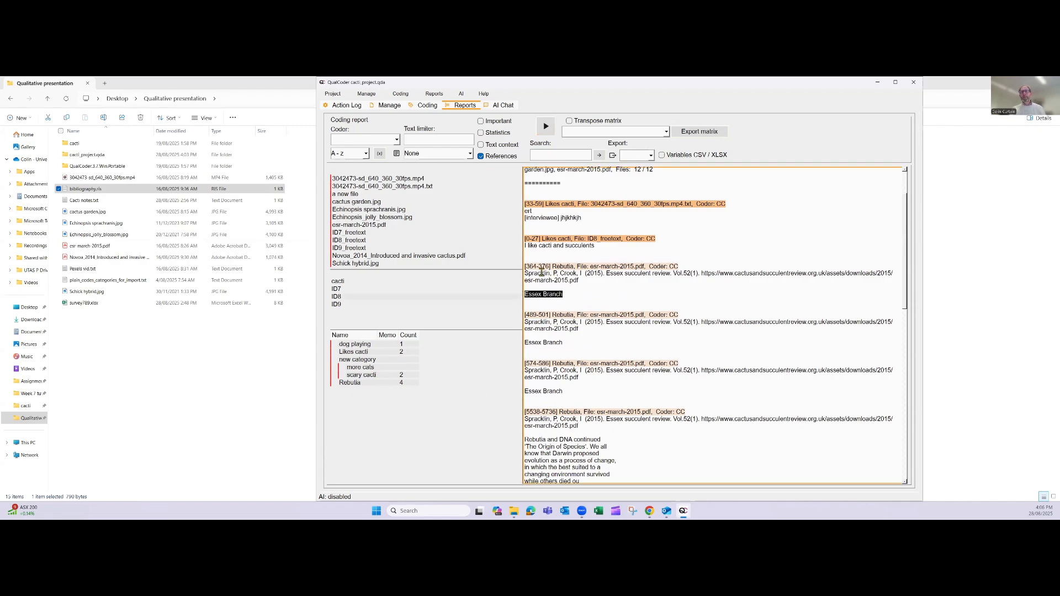
triple_click(527, 275)
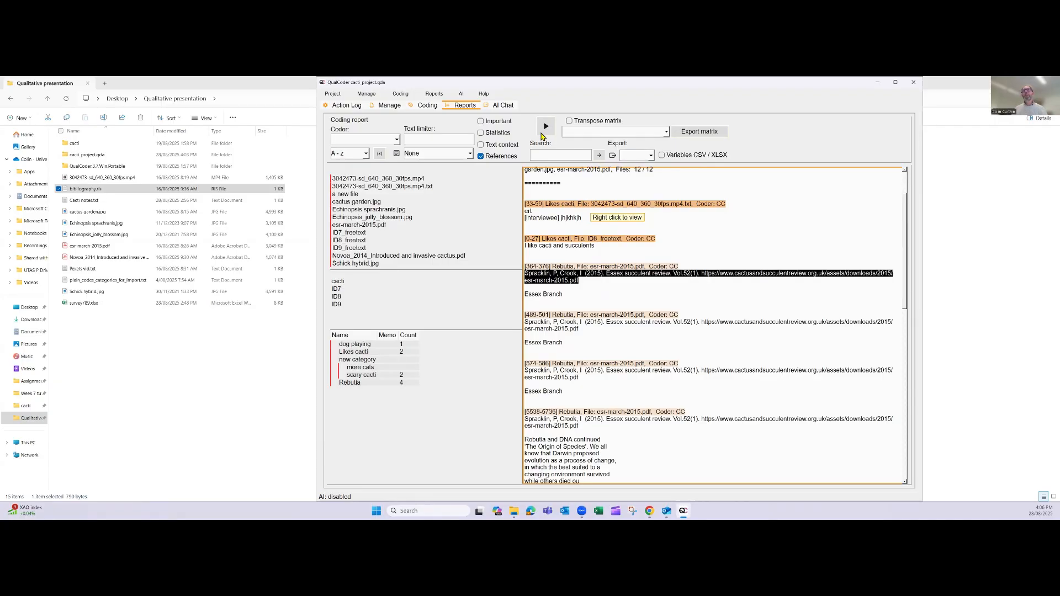
Rerun the coding report with a Codes by file matrix
left_click(639, 133)
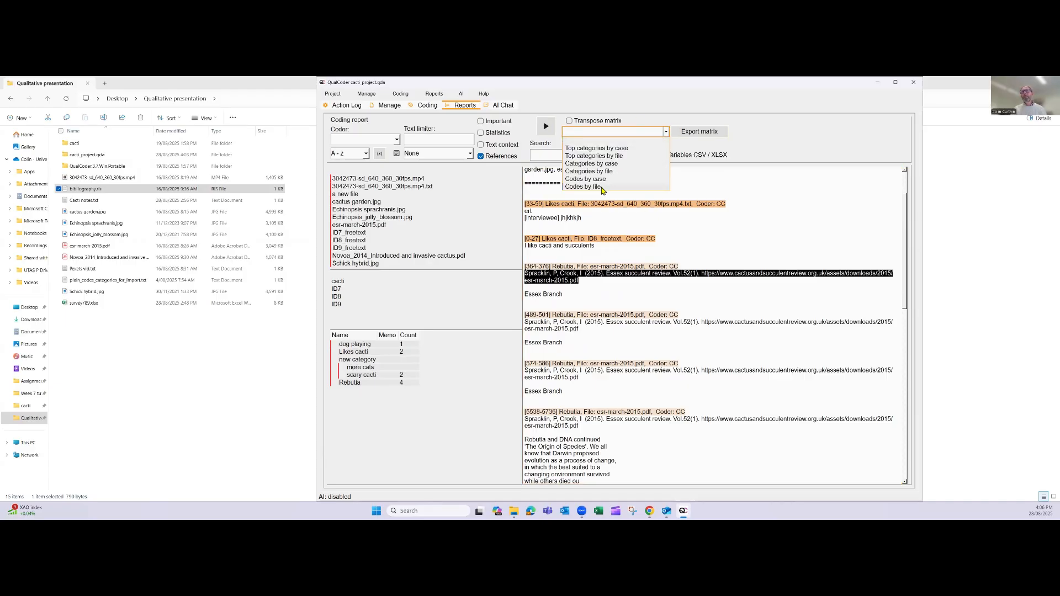
left_click(601, 186)
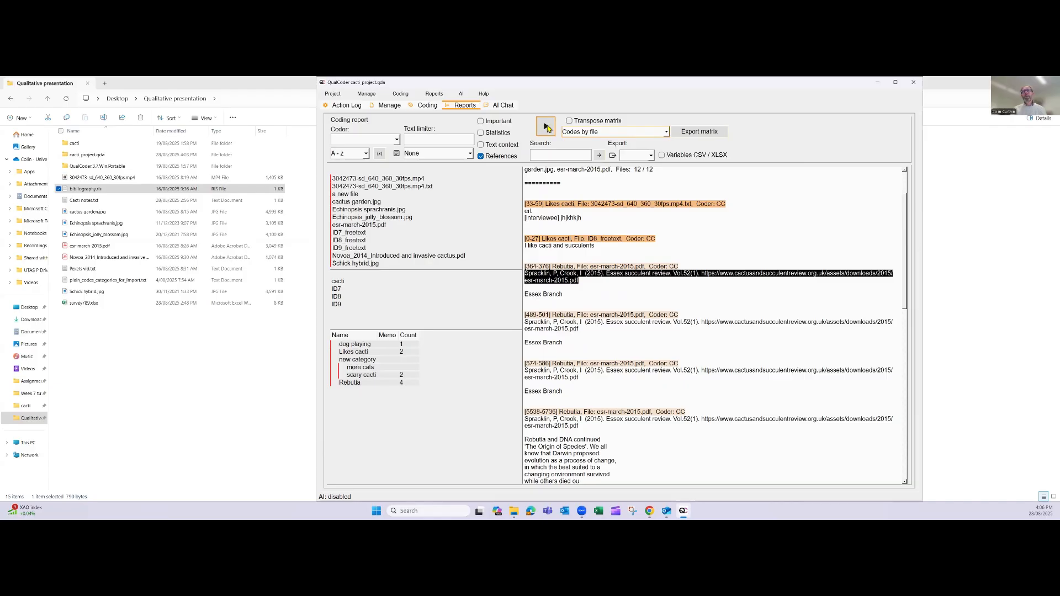
left_click(547, 127)
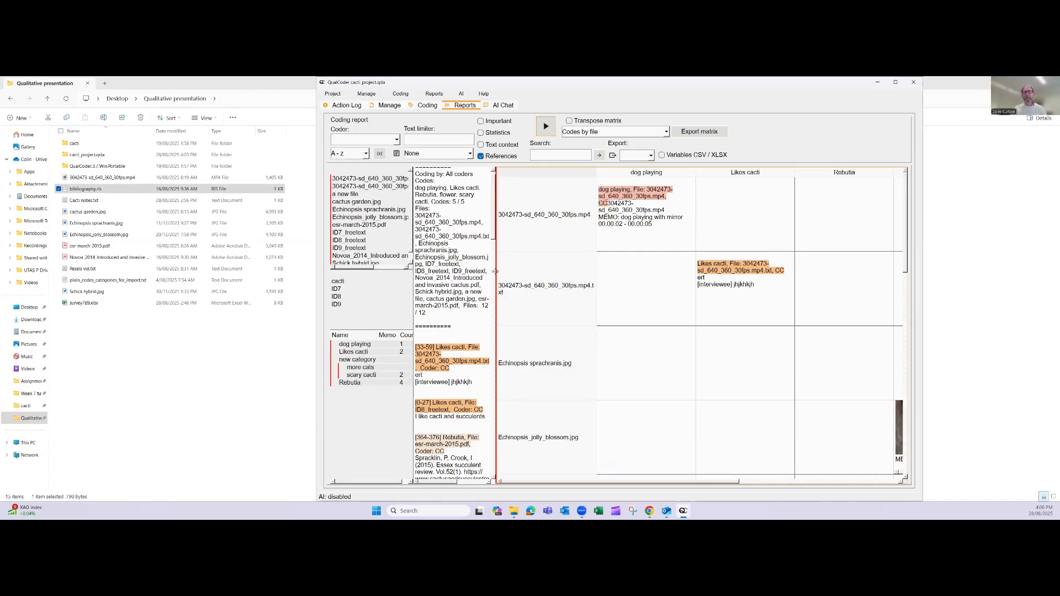
Widen the matrix, look across its code columns and the coded pink flower image, and collapse the matrix
left_click_drag(496, 276, 437, 256)
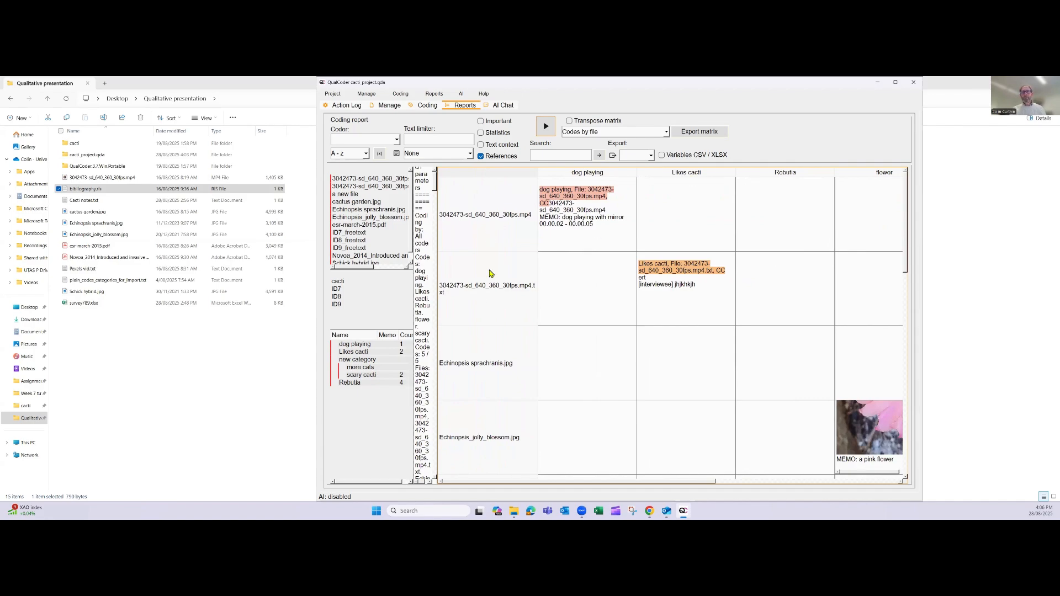
left_click_drag(546, 485, 646, 485)
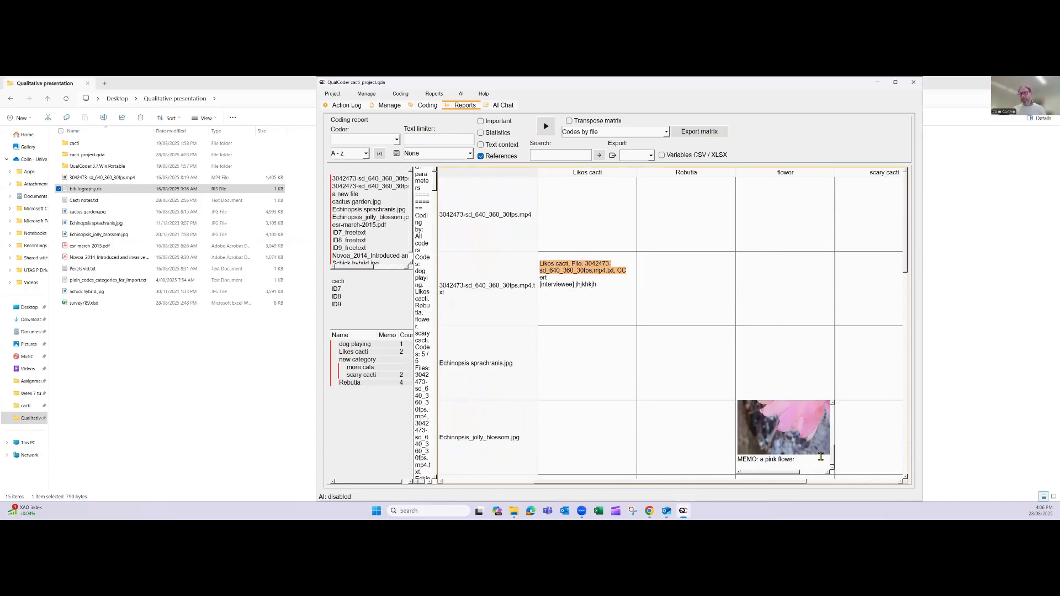
left_click_drag(833, 448, 558, 469)
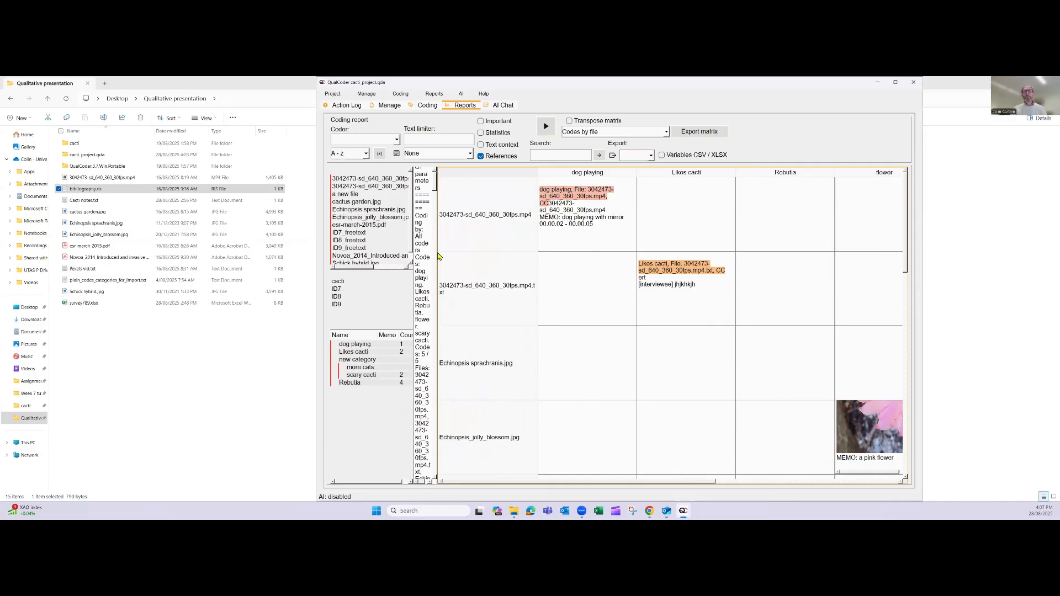
left_click_drag(438, 256, 1015, 231)
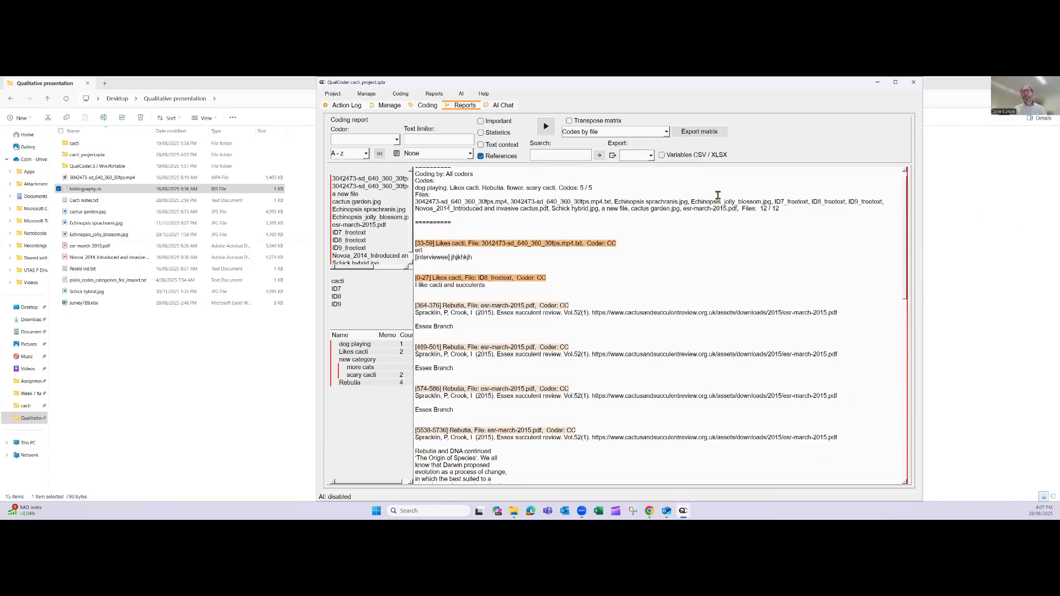
Highlight a portion of the report text, view the available export formats, and clear the text selection
left_click(486, 183)
left_click(512, 400, "shift")
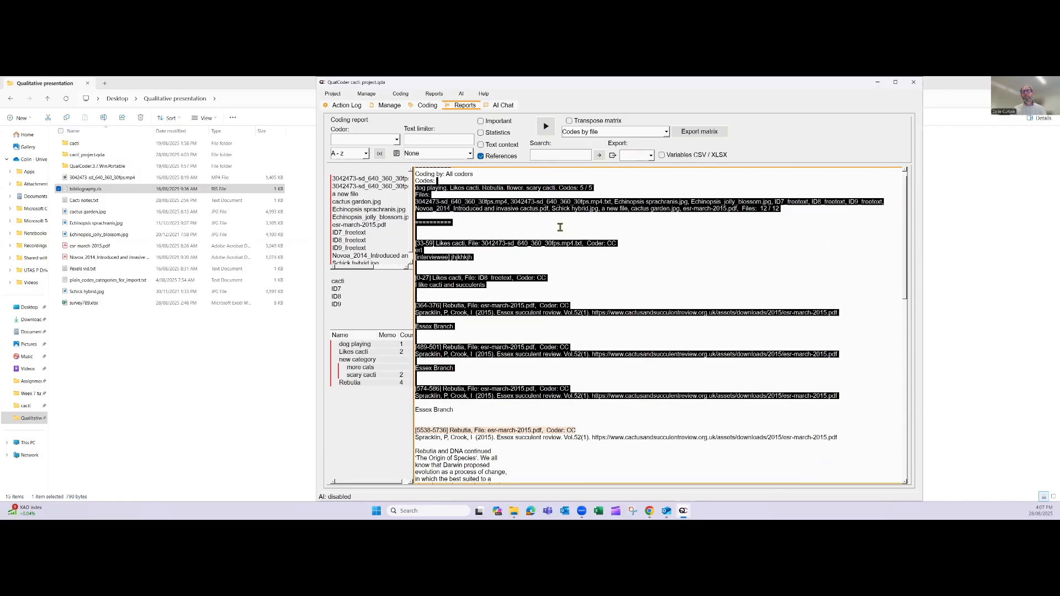
left_click(651, 156)
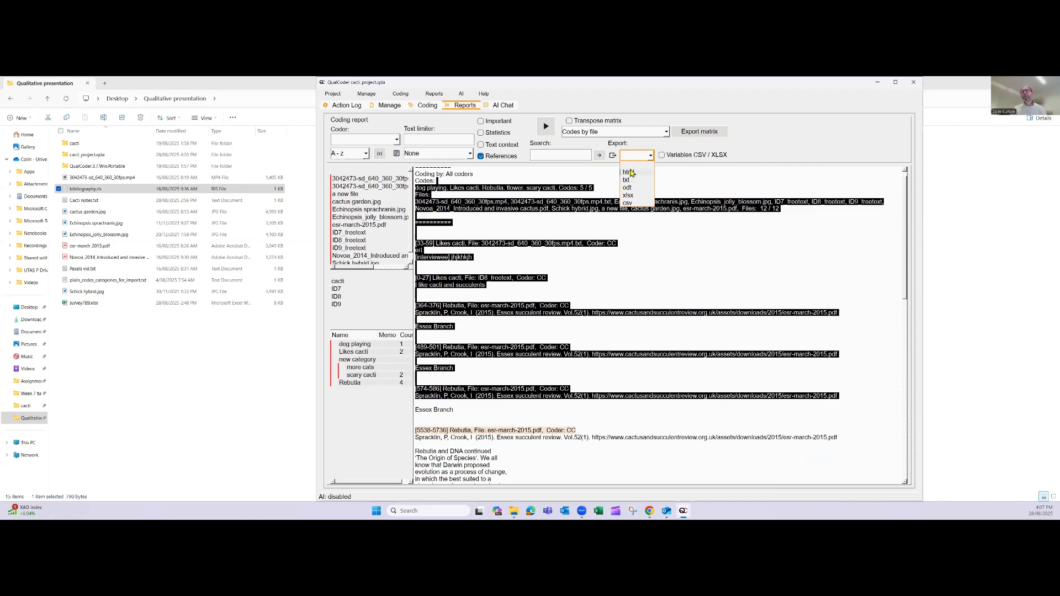
left_click(643, 270)
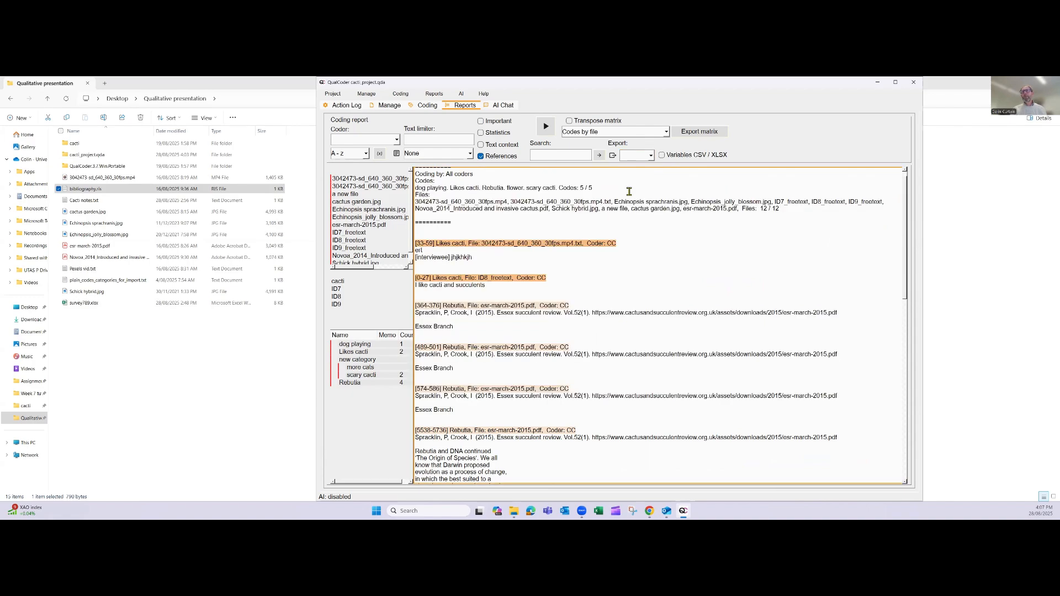
Export the coding report in odt format as test1 in the Qualitative presentation folder
left_click(652, 158)
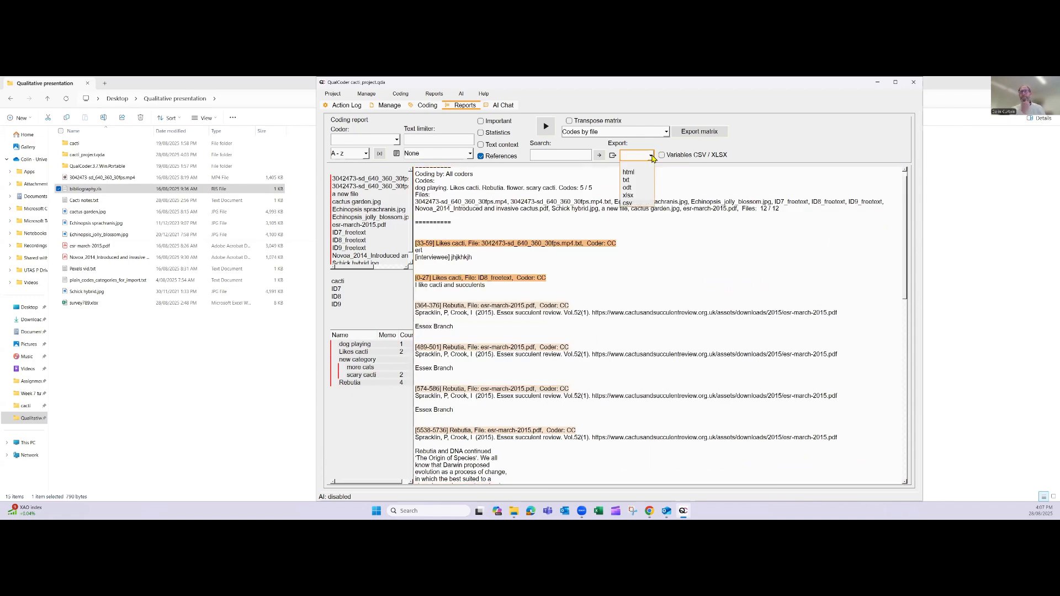
left_click(628, 189)
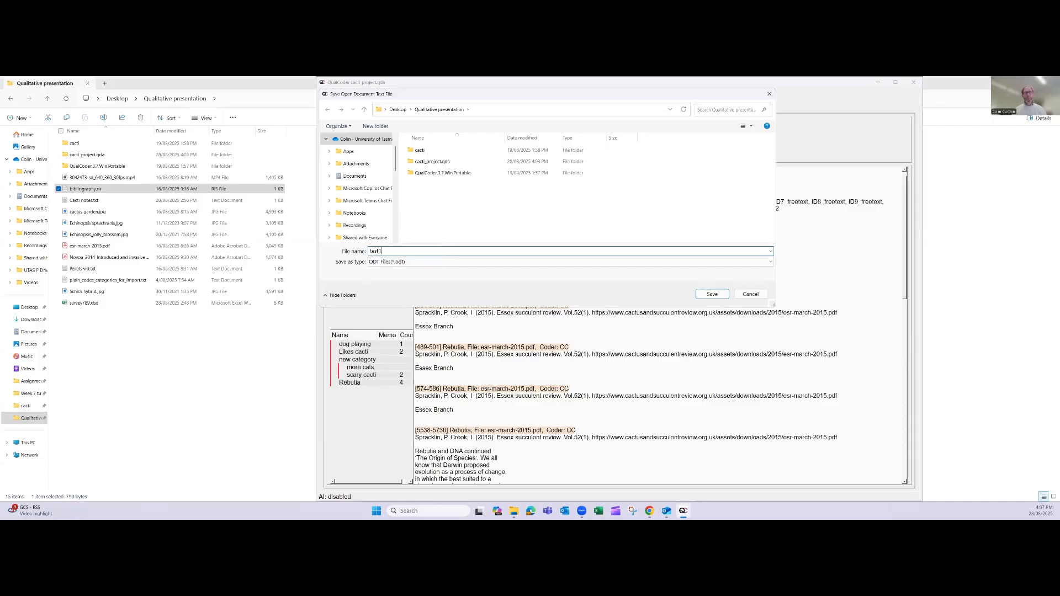
left_click(710, 294)
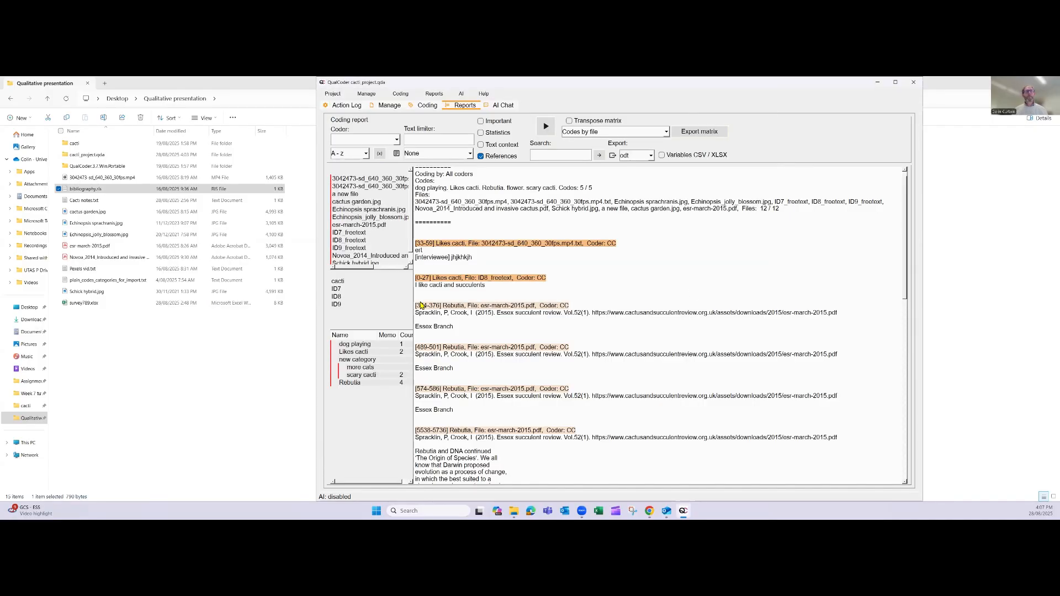
Open test1.odt in Word from File Explorer, look through the exported report, close it, and dismiss QualCoder's export message
left_click(89, 356)
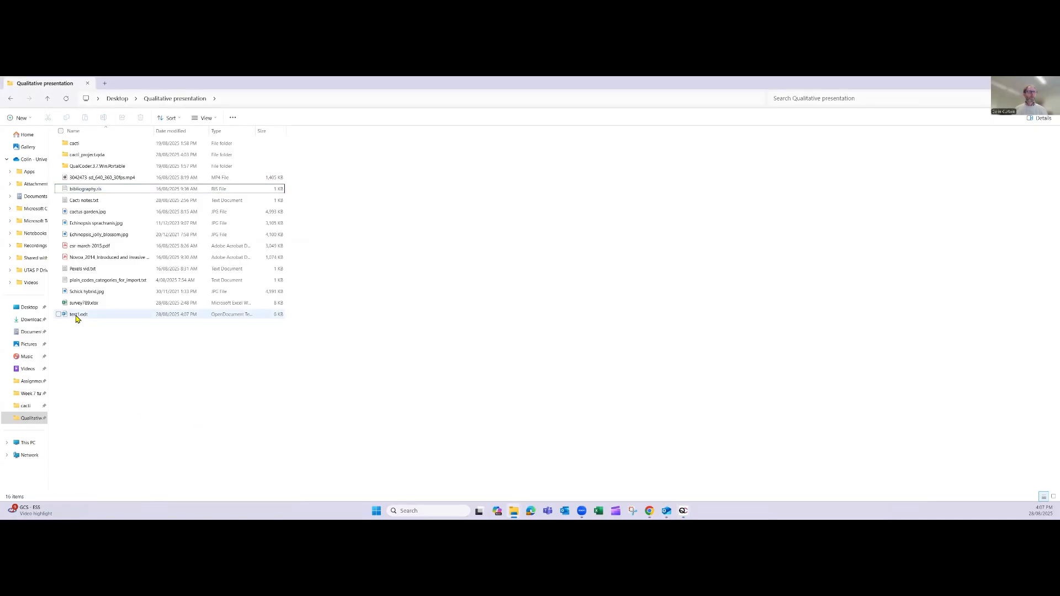
double_click(76, 314)
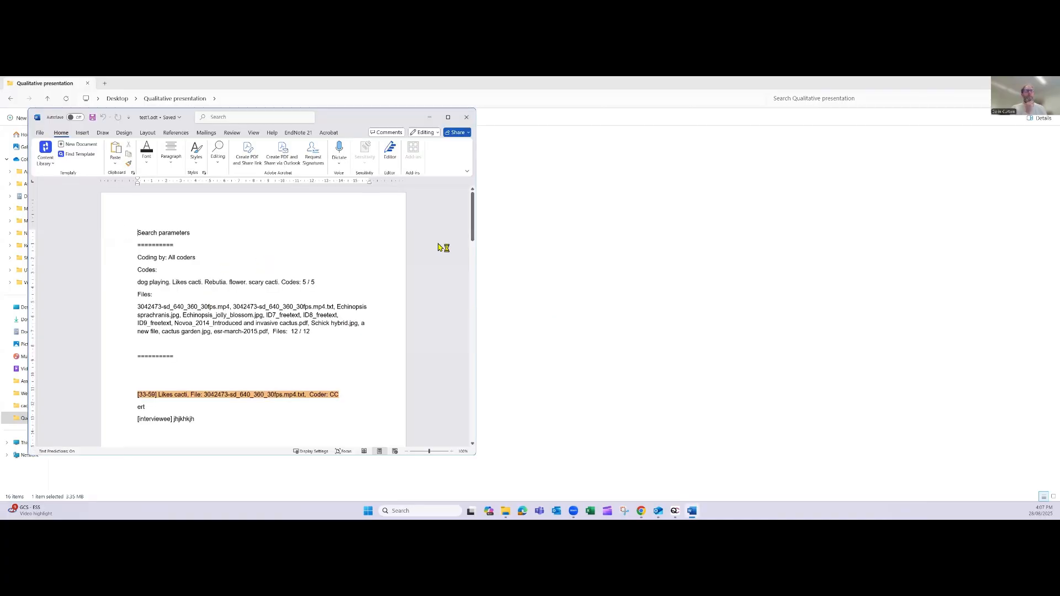
left_click(467, 185)
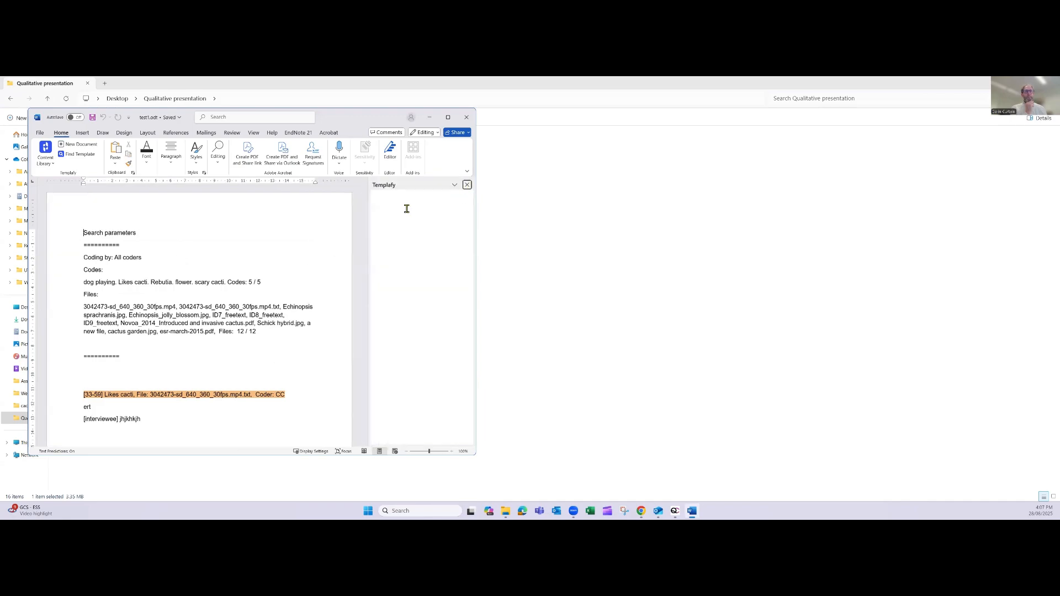
left_click_drag(470, 254, 484, 187)
left_click(463, 120)
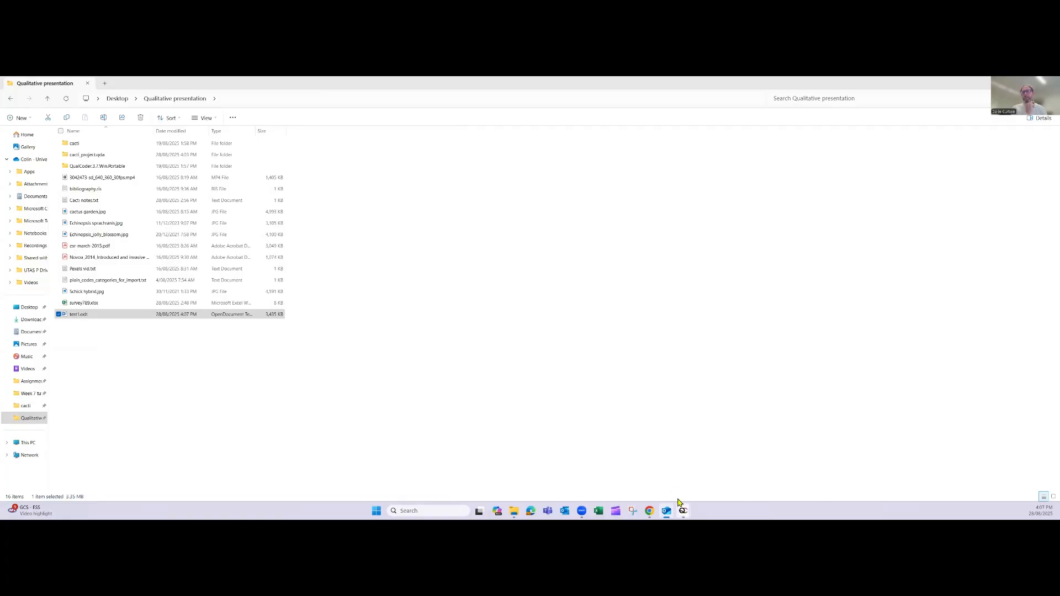
left_click(641, 470)
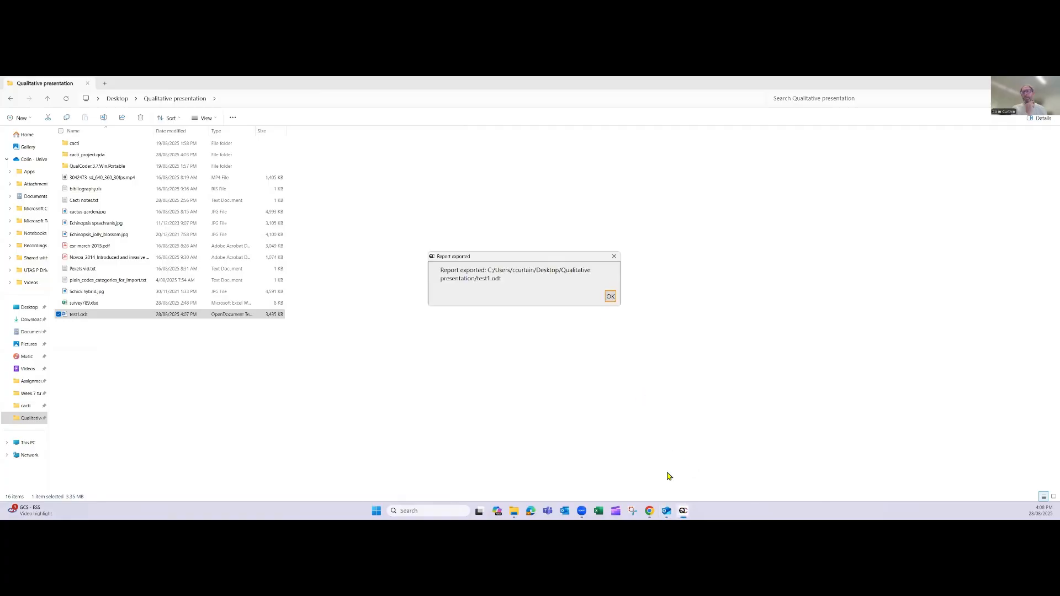
key("Return")
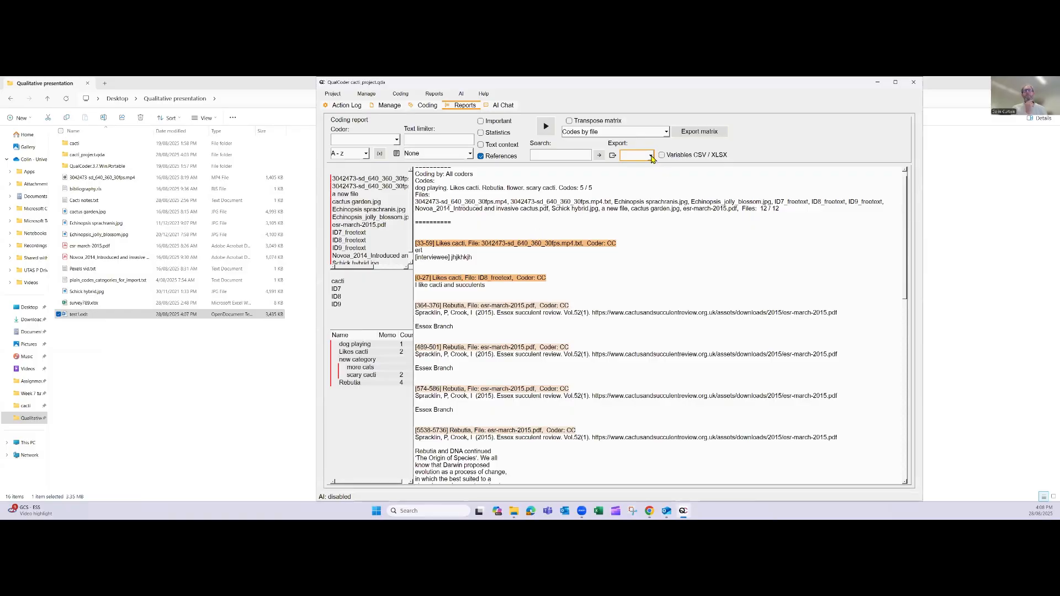
Export the coding report in html format as test_B in the Qualitative presentation folder and acknowledge the export message
left_click(651, 156)
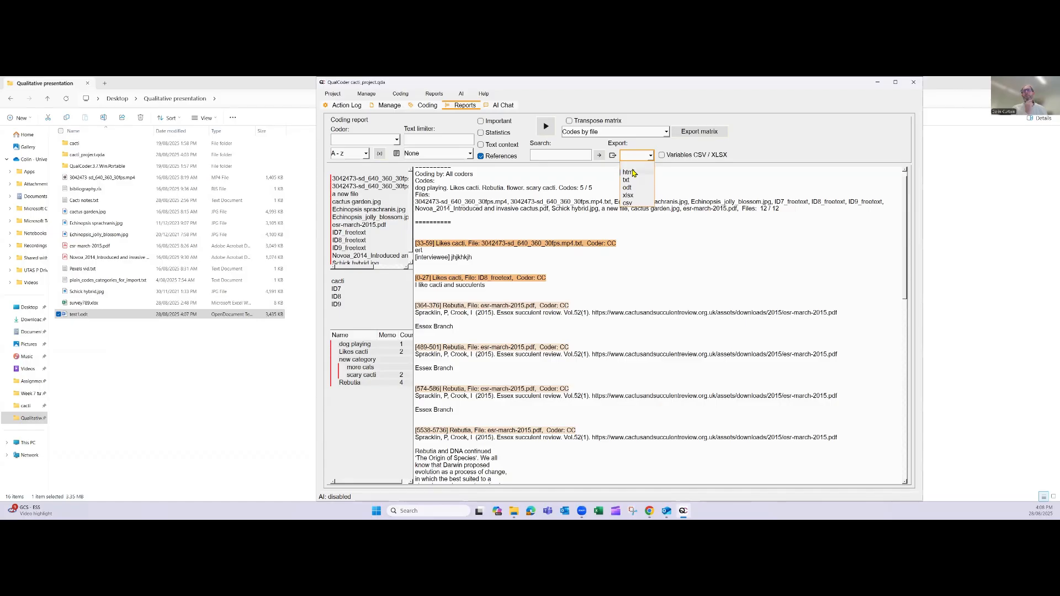
left_click(629, 172)
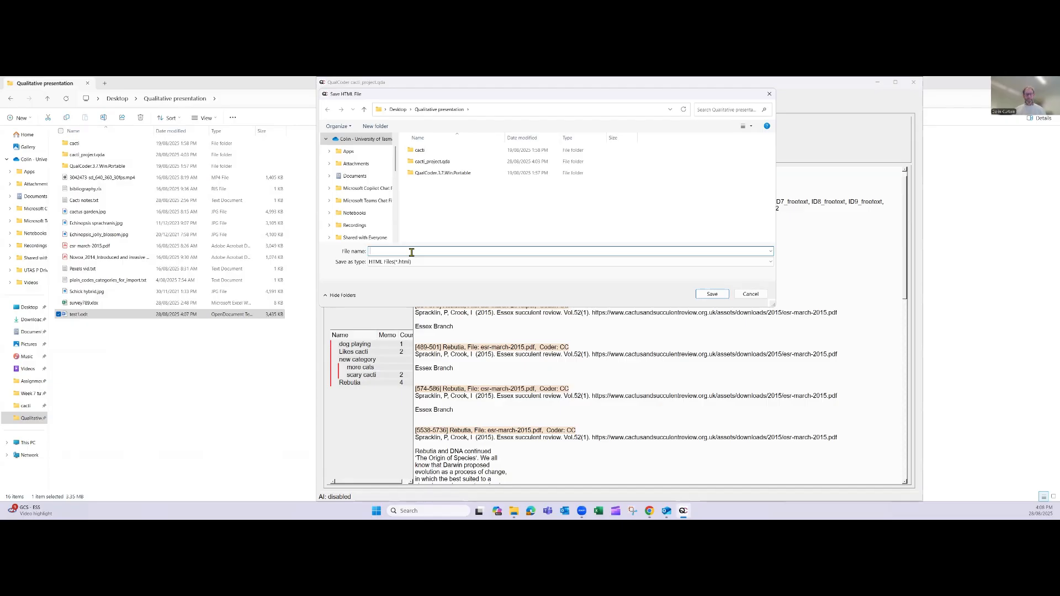
type("test_B")
left_click(711, 295)
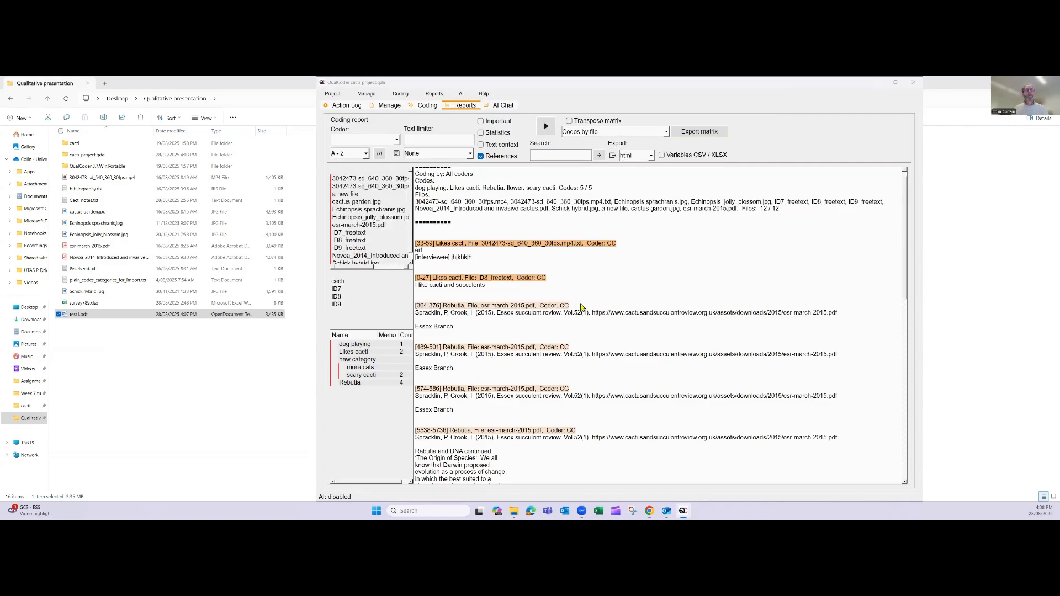
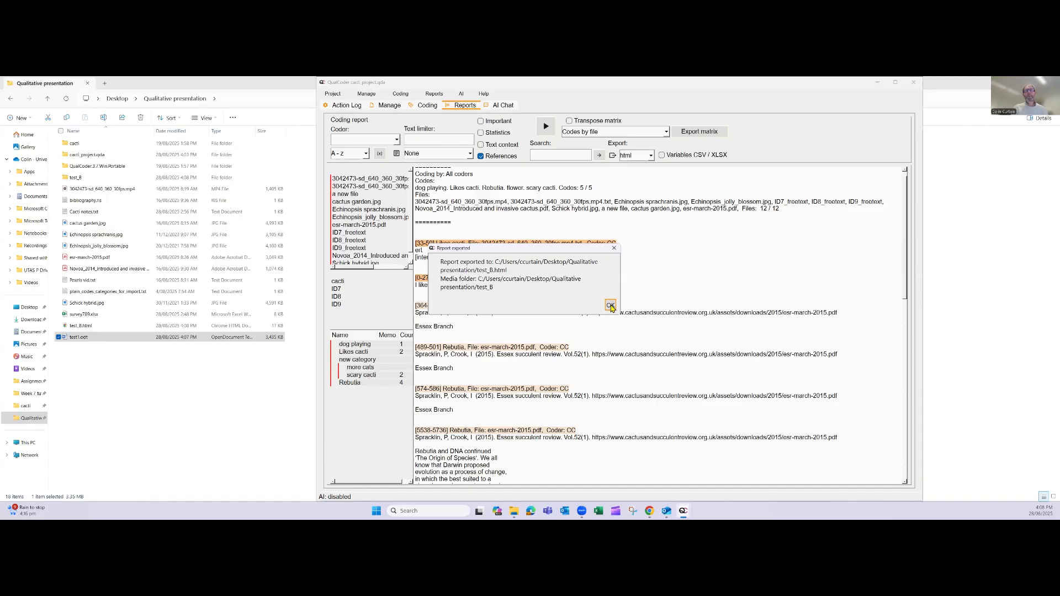
left_click(611, 306)
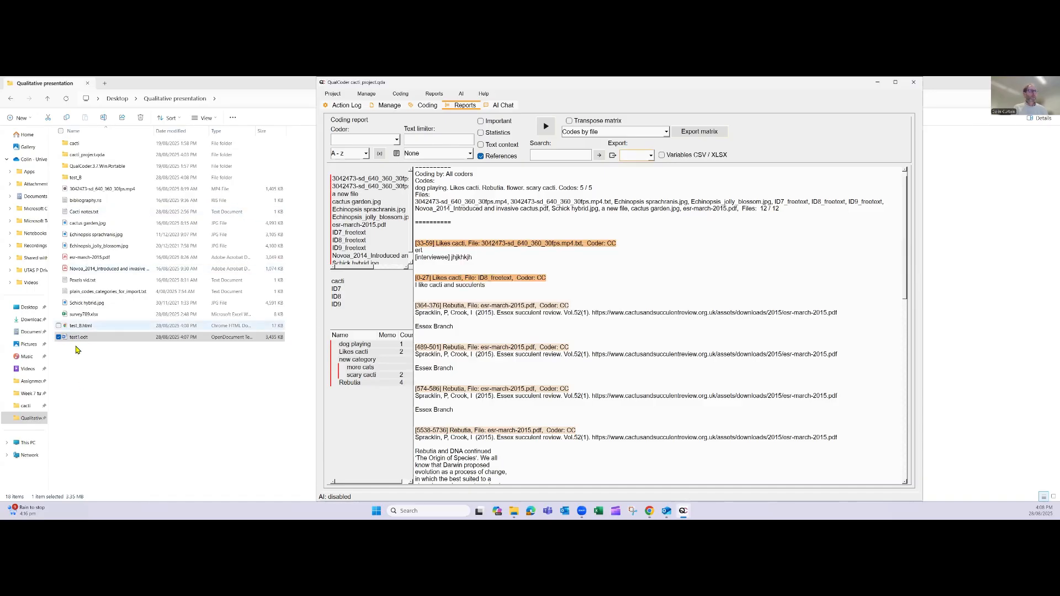
Switch to File Explorer and delete test1.odt from the Qualitative presentation folder
left_click(81, 339)
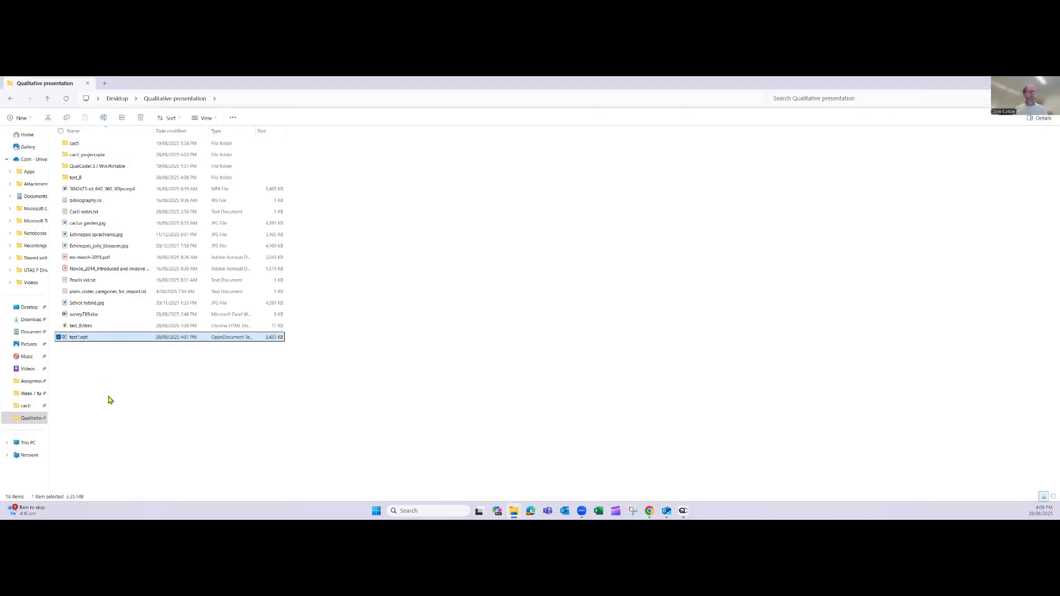
key("Delete")
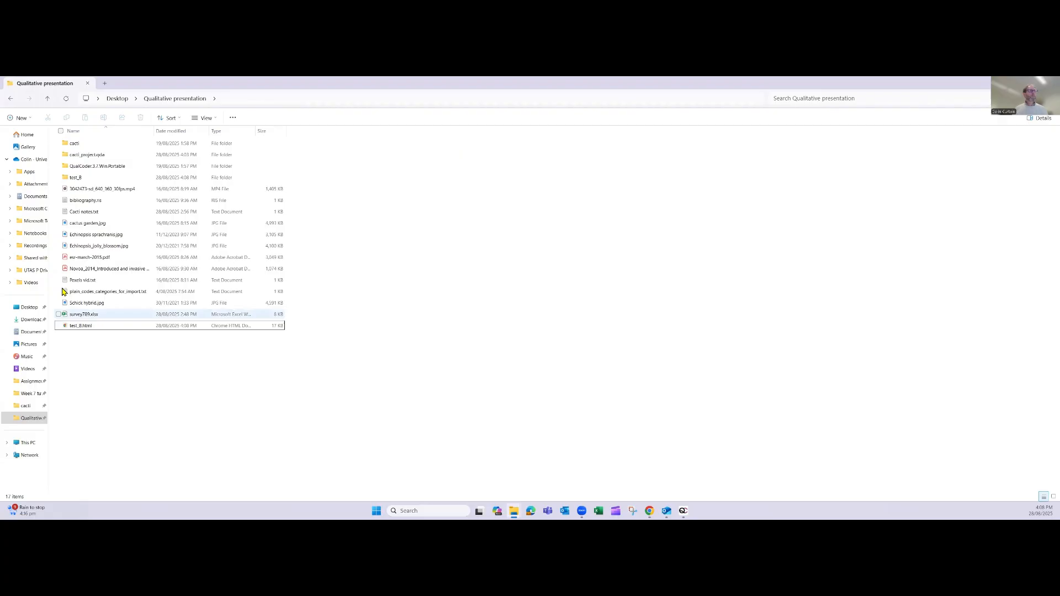
View the contents of the exported test_B media folder, return to its parent folder, and open test_B.html in the browser
double_click(77, 178)
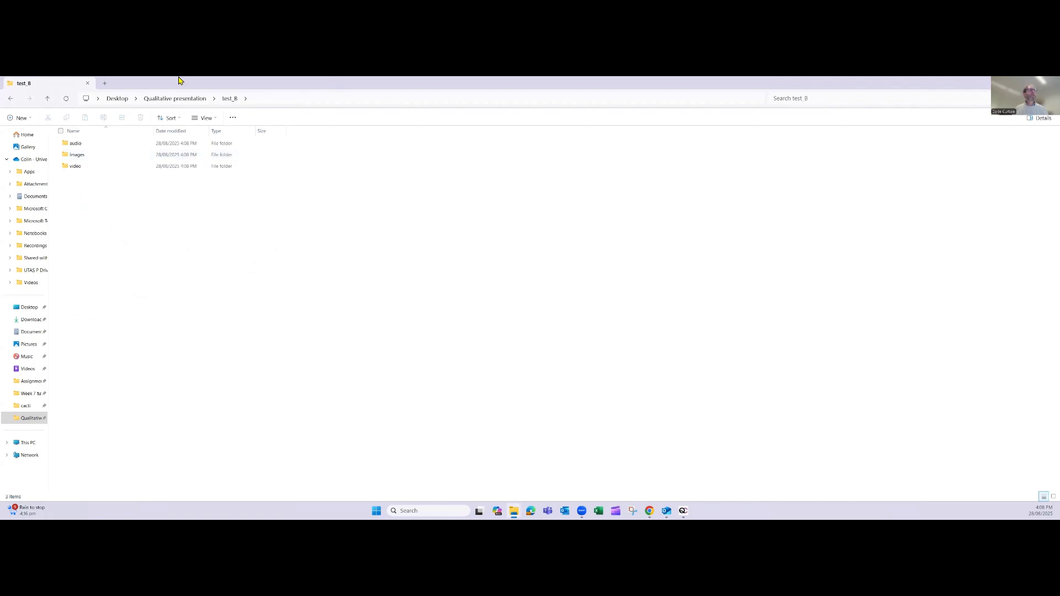
left_click(47, 98)
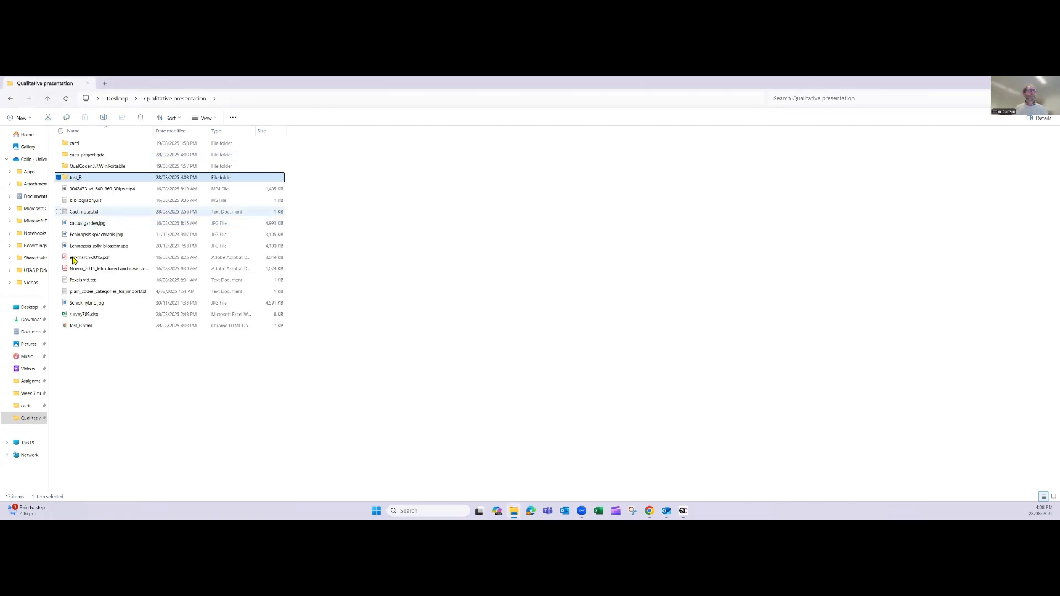
double_click(78, 327)
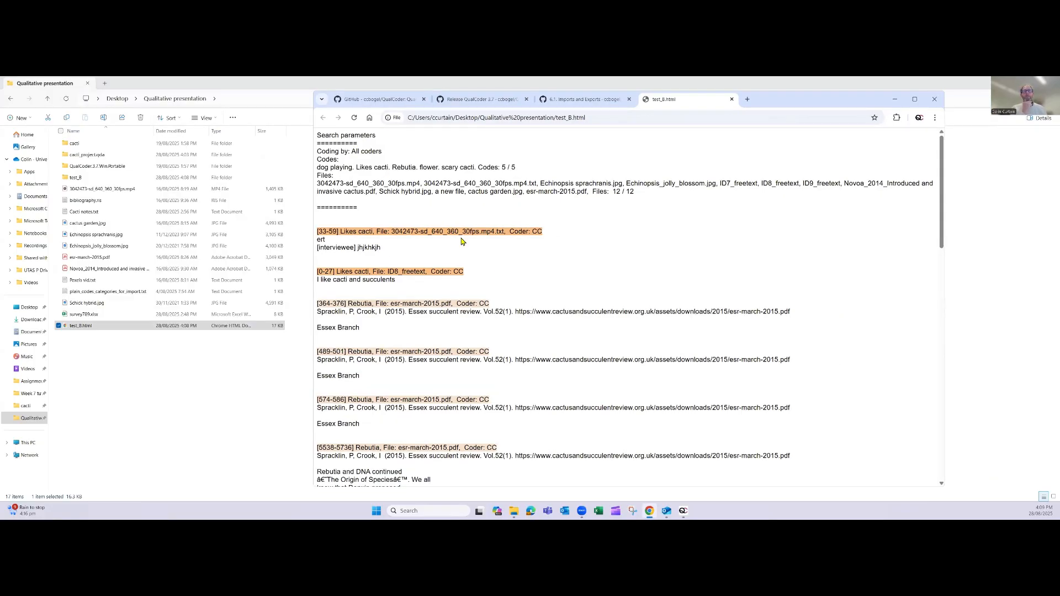
Look through the coded segments in test_B.html, play the embedded dog playing video clip, and close the report's browser page
scroll(463, 241, "down", 5)
scroll(404, 276, "up", 2)
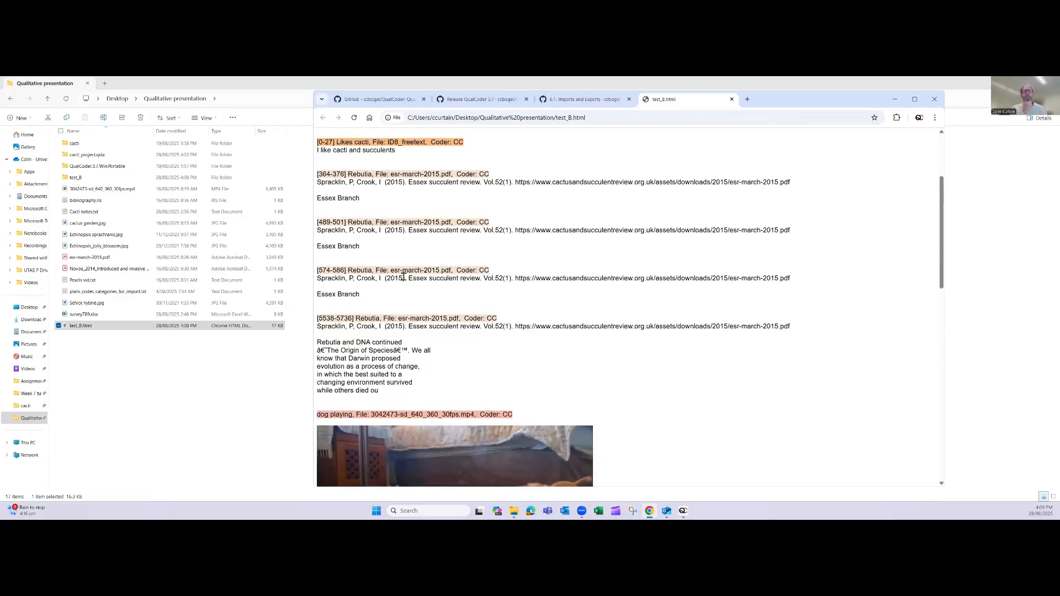
scroll(404, 276, "down", 7)
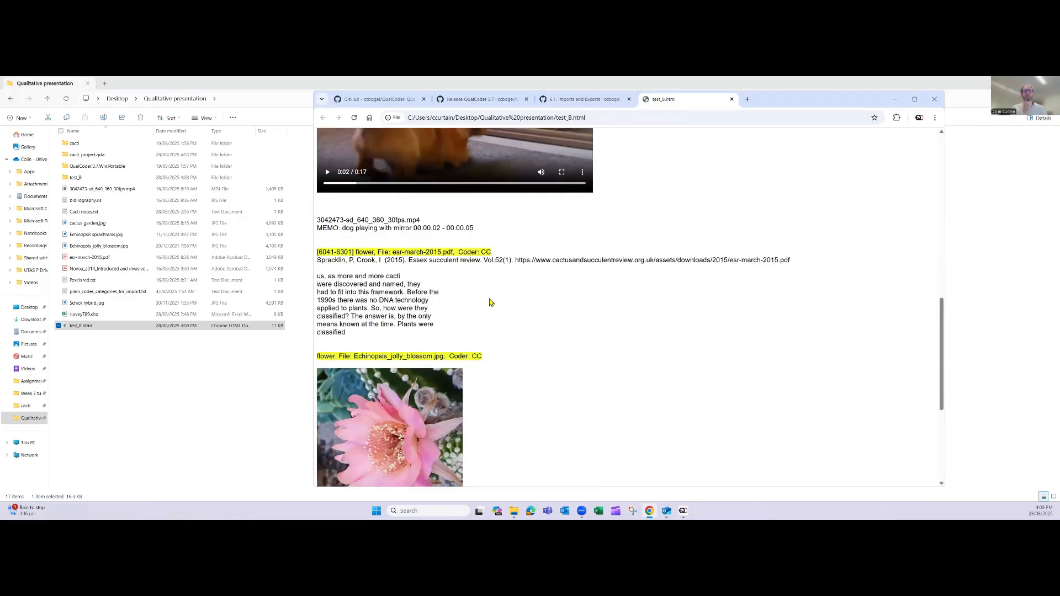
scroll(489, 302, "up", 3)
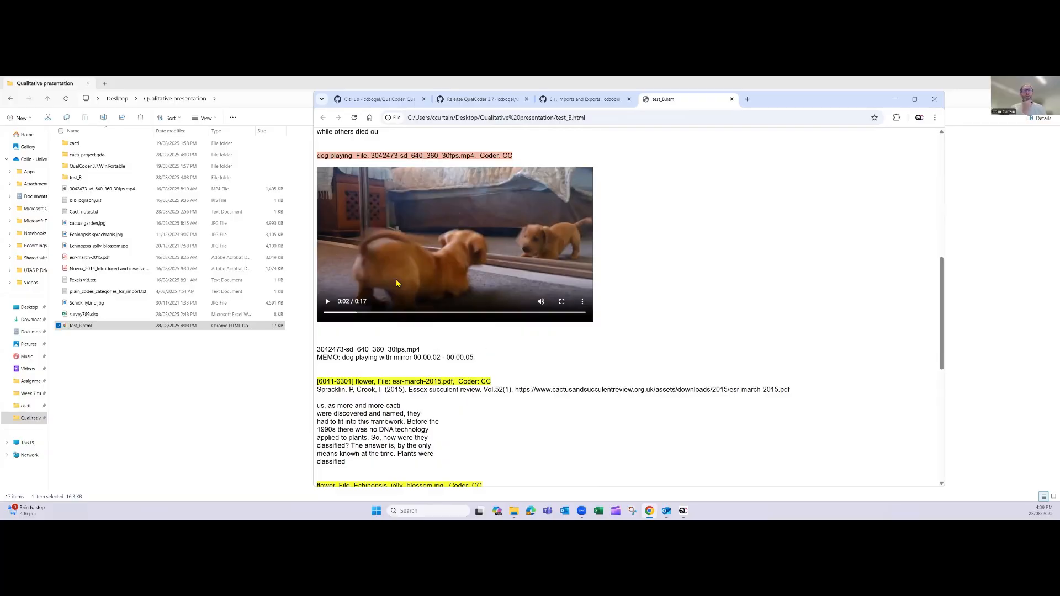
scroll(348, 334, "up", 2)
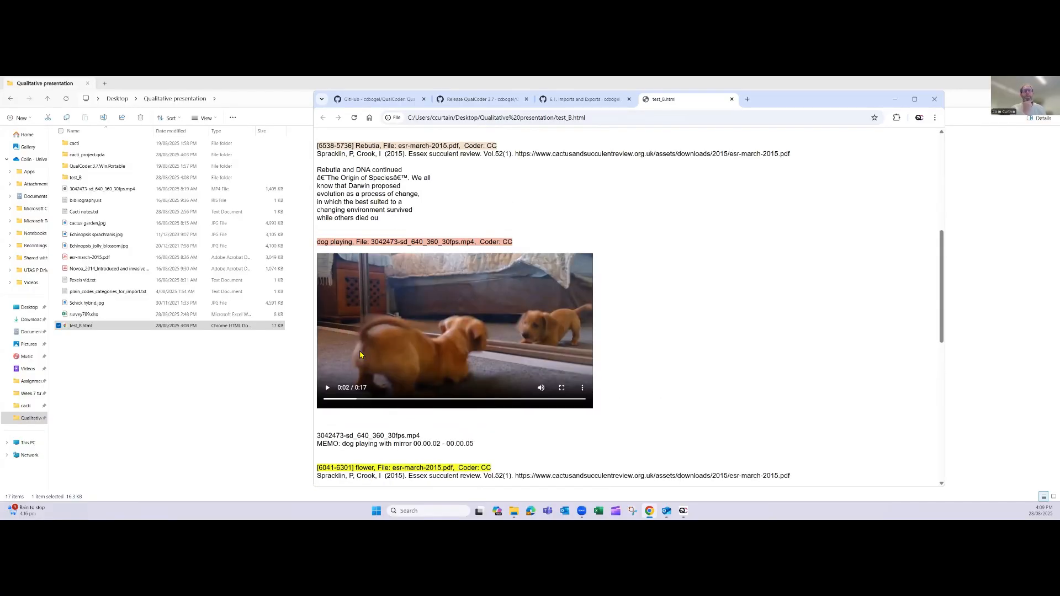
scroll(360, 355, "down", 1)
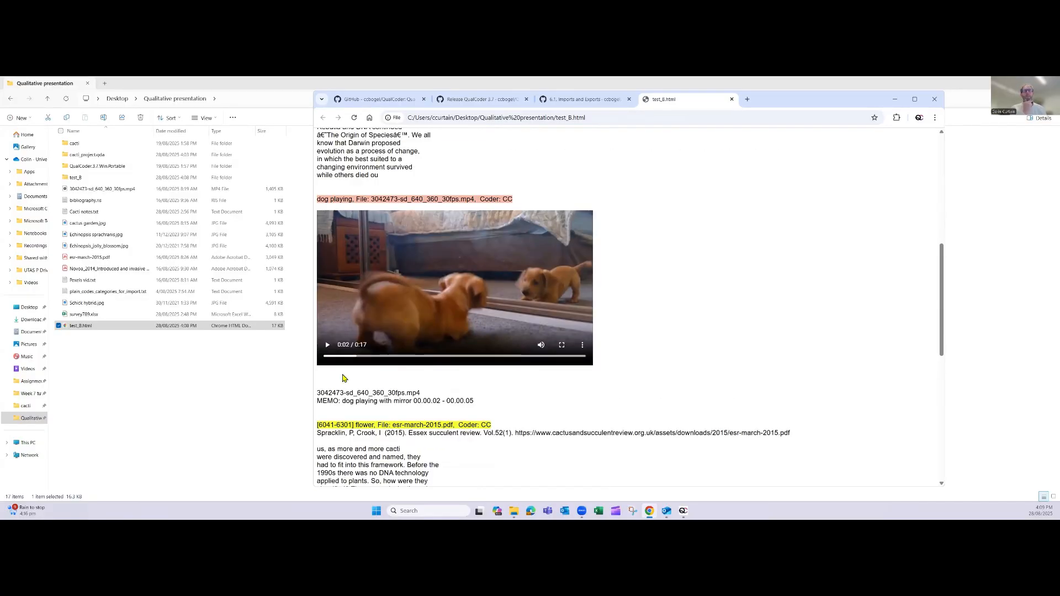
left_click(326, 345)
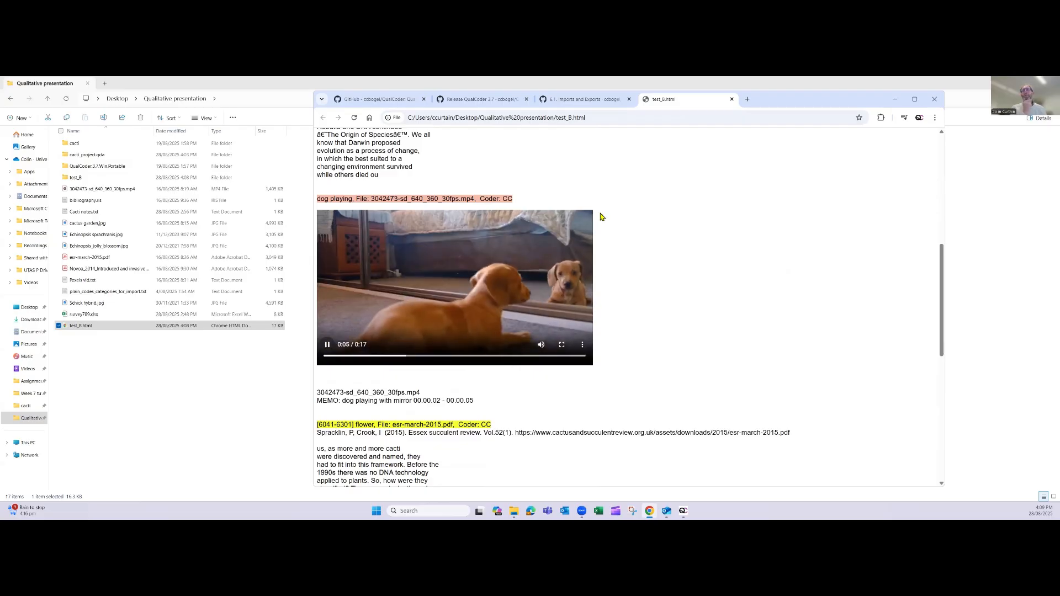
left_click(731, 99)
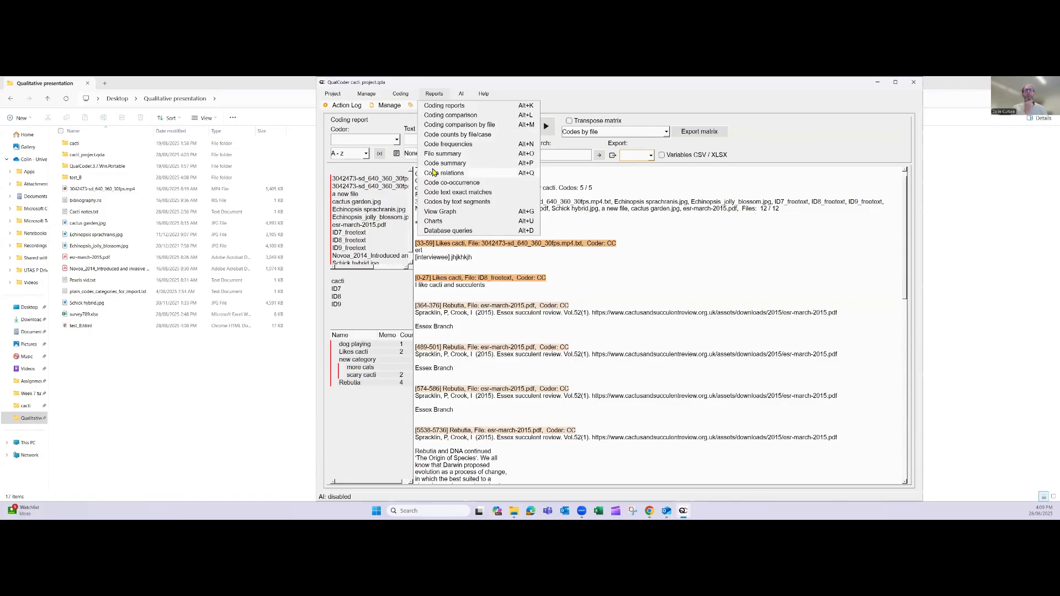
View the file summary for 3042473-sd_640_360_30fps.mp4.txt and the code summary for Rebutia in QualCoder
left_click(436, 153)
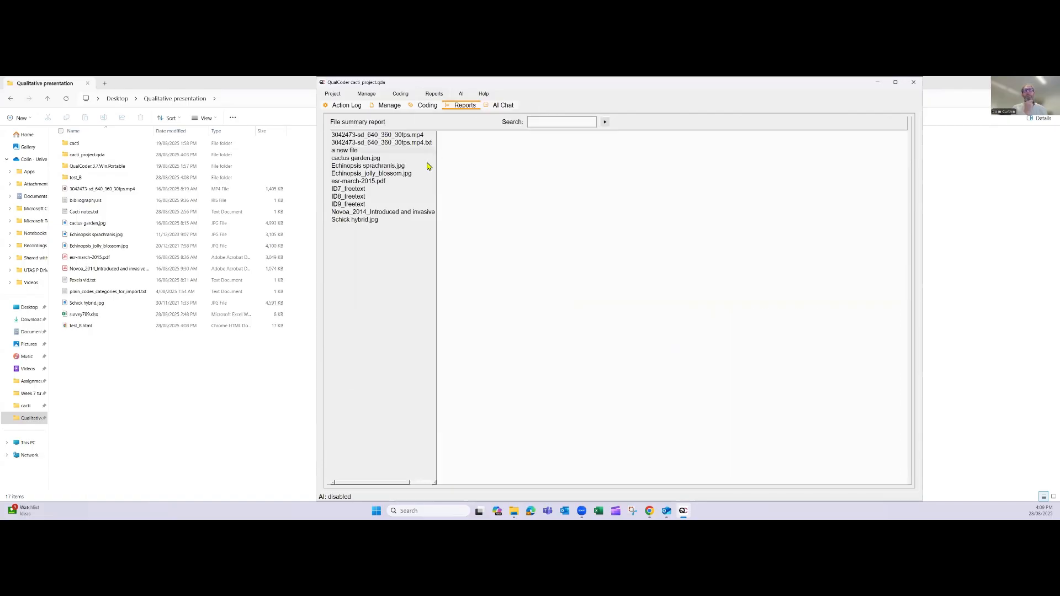
left_click(354, 144)
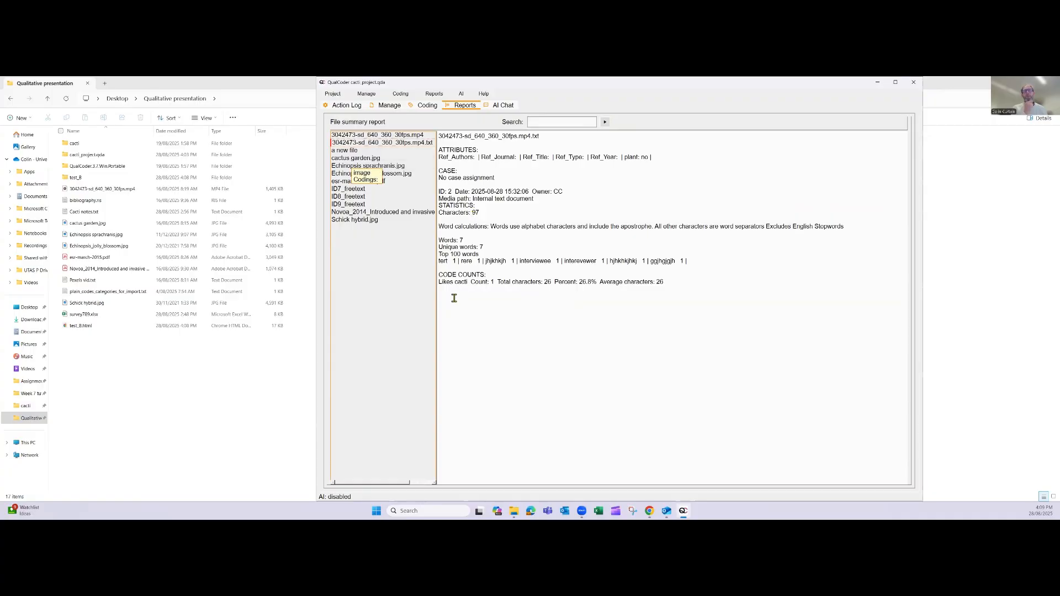
left_click(437, 95)
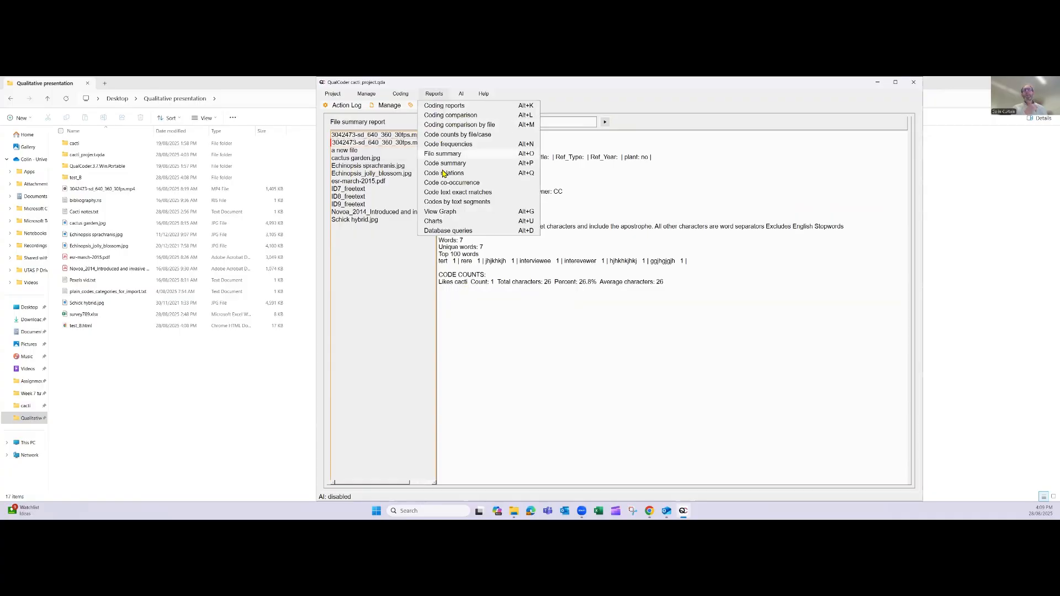
left_click(443, 163)
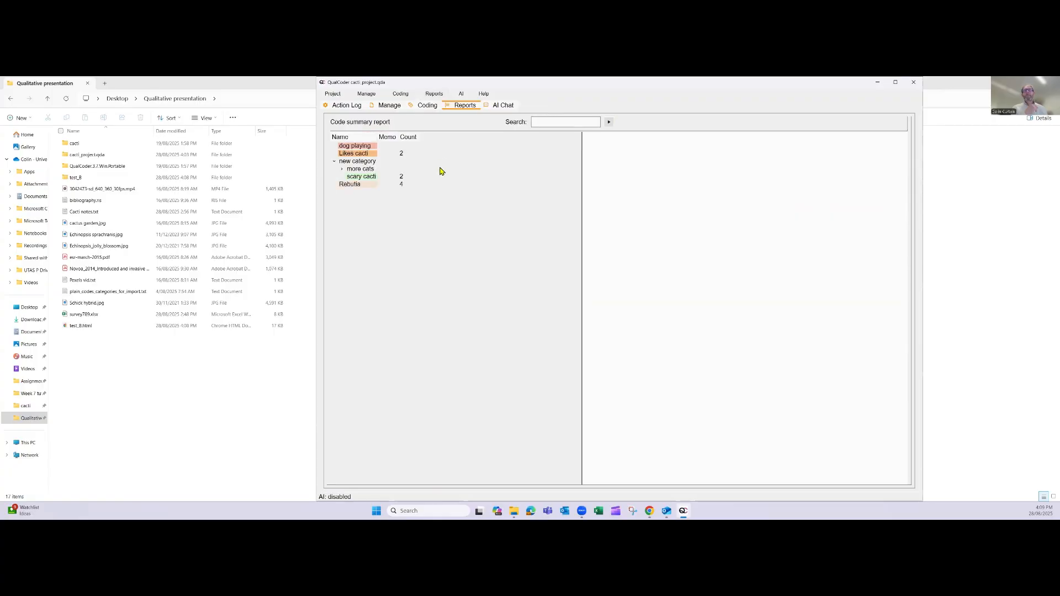
left_click(351, 185)
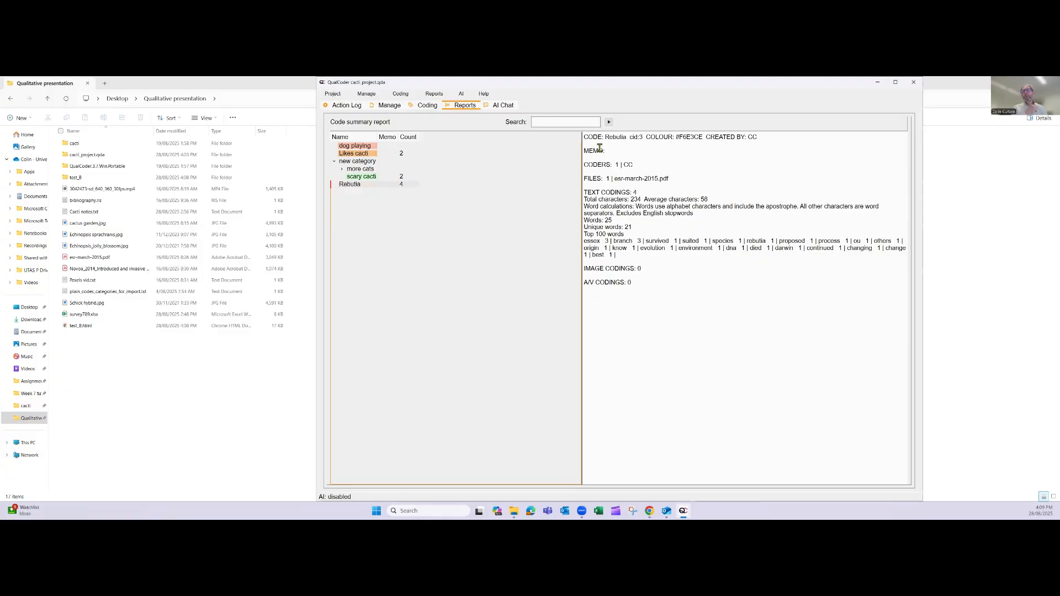
Build a code counts table by file for new category across all files, and show the flower coding for Echinopsis_jolly_blossom.jpg
left_click(435, 94)
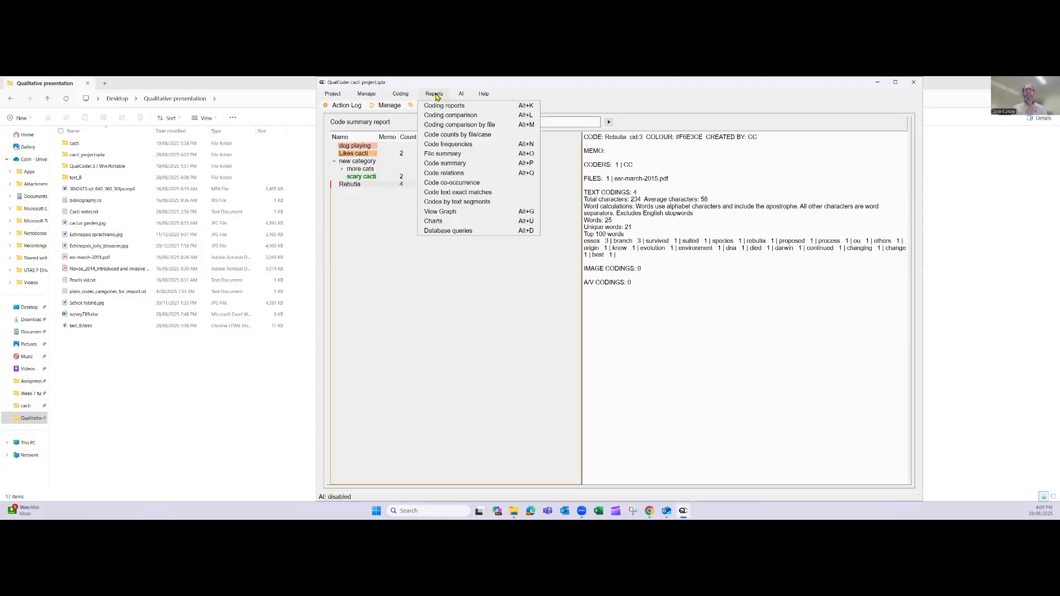
left_click(443, 135)
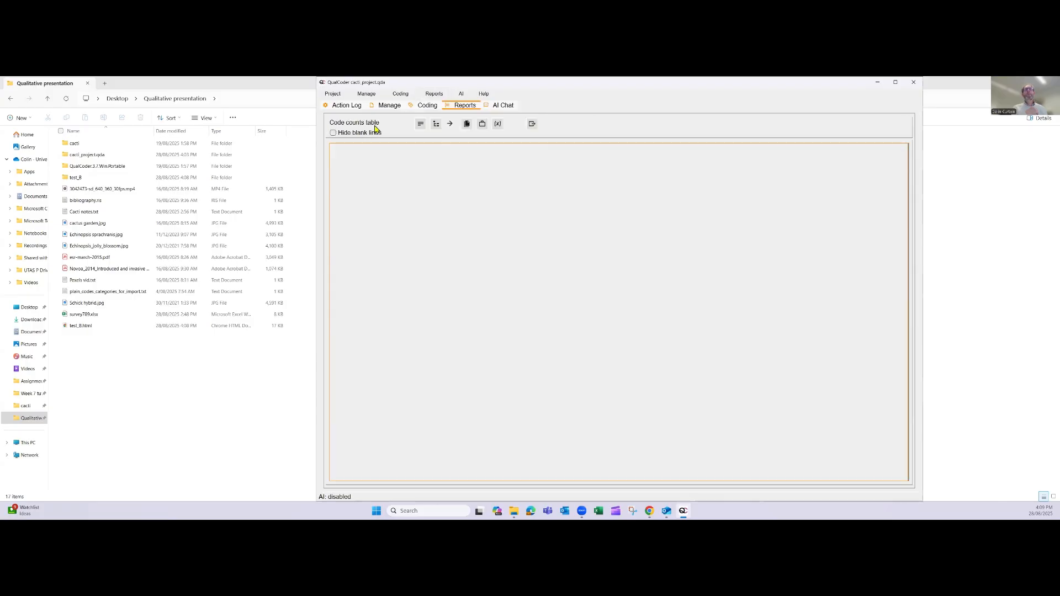
left_click(436, 125)
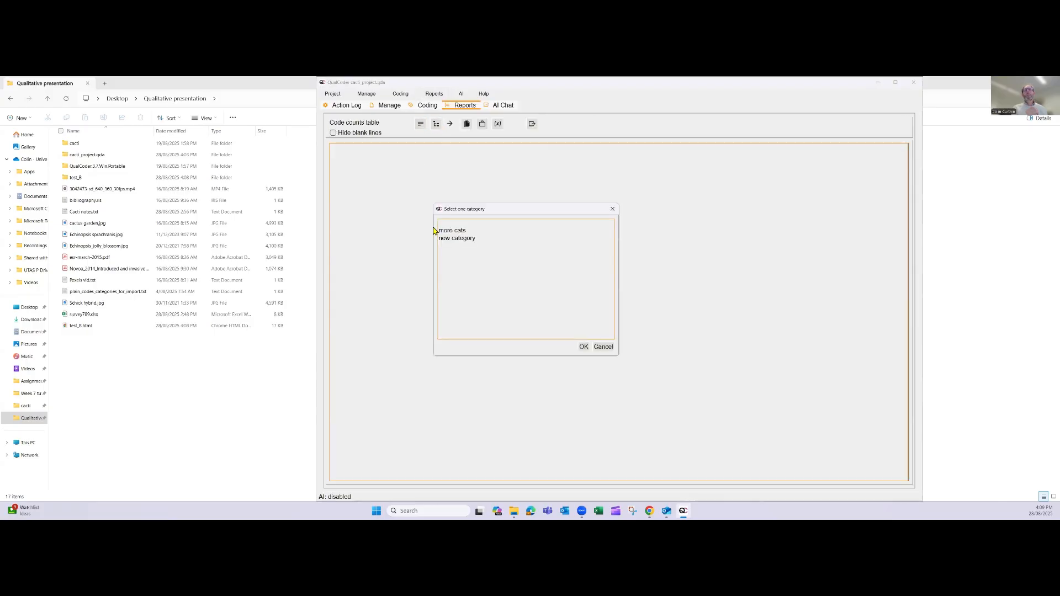
left_click(584, 347)
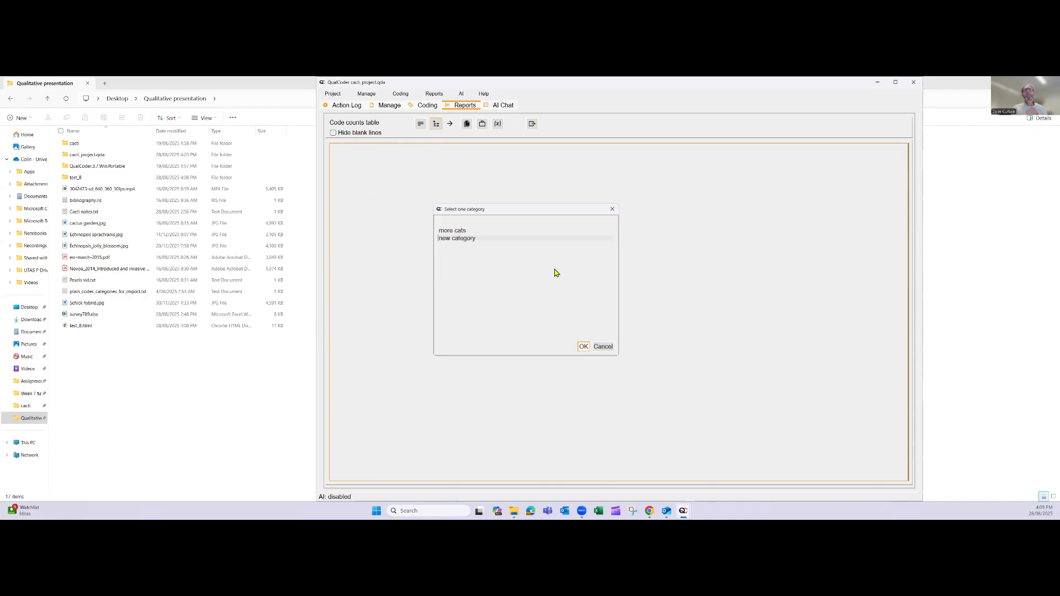
left_click(467, 124)
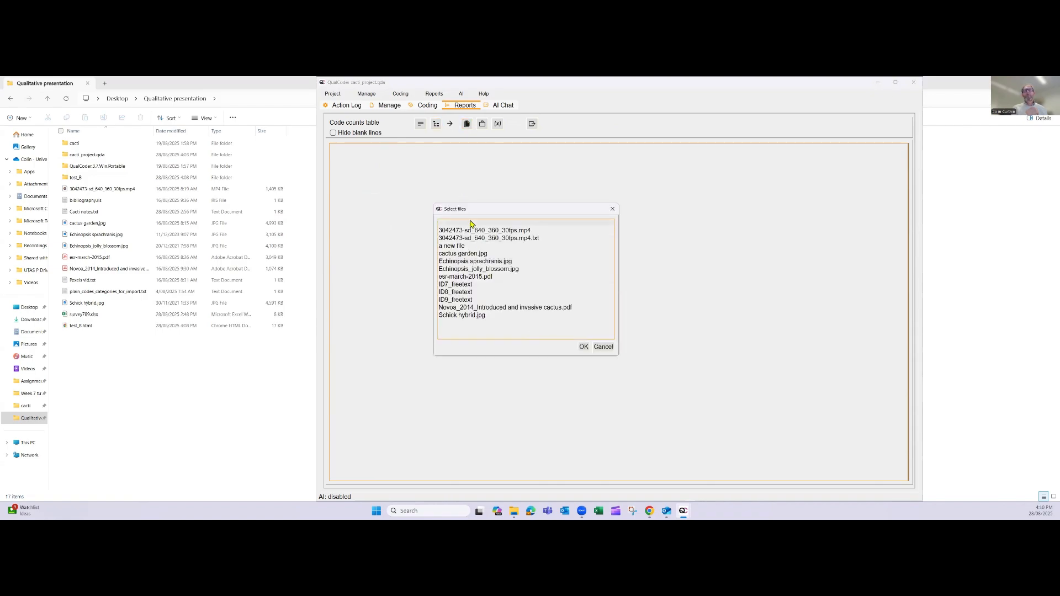
left_click(584, 348)
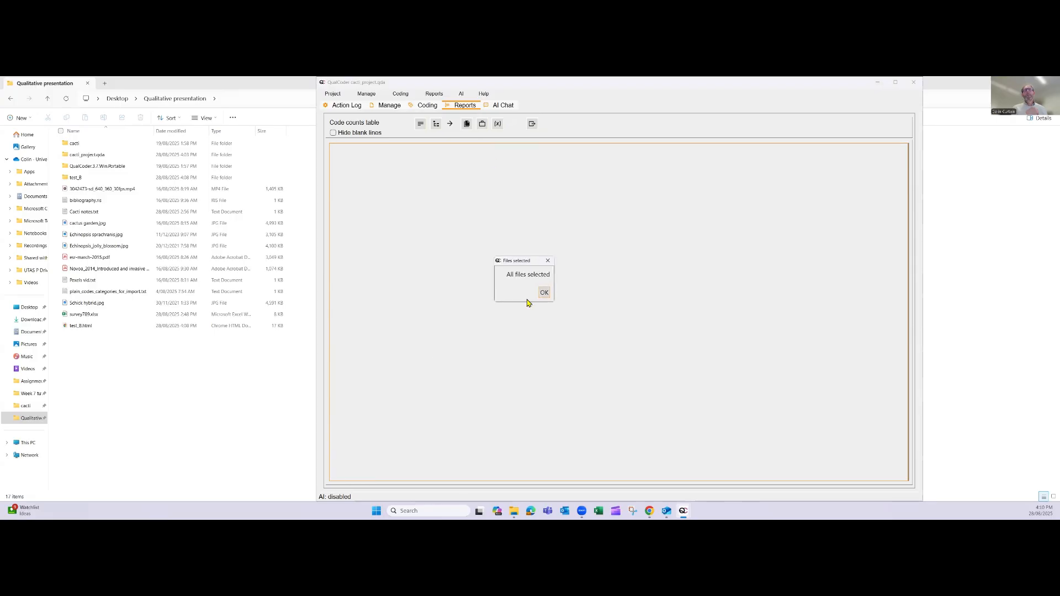
left_click(544, 294)
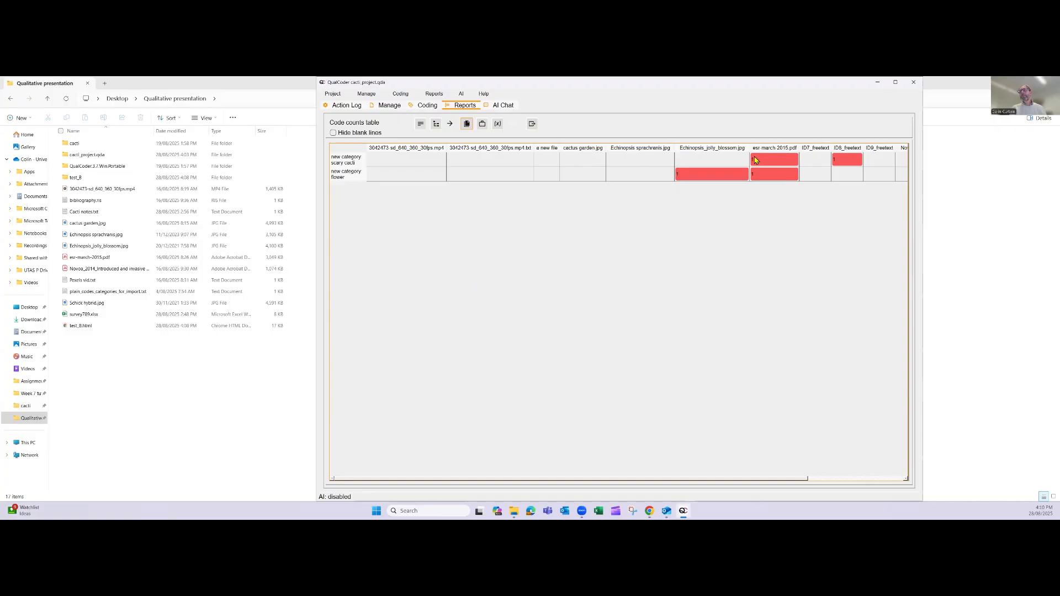
left_click(699, 176)
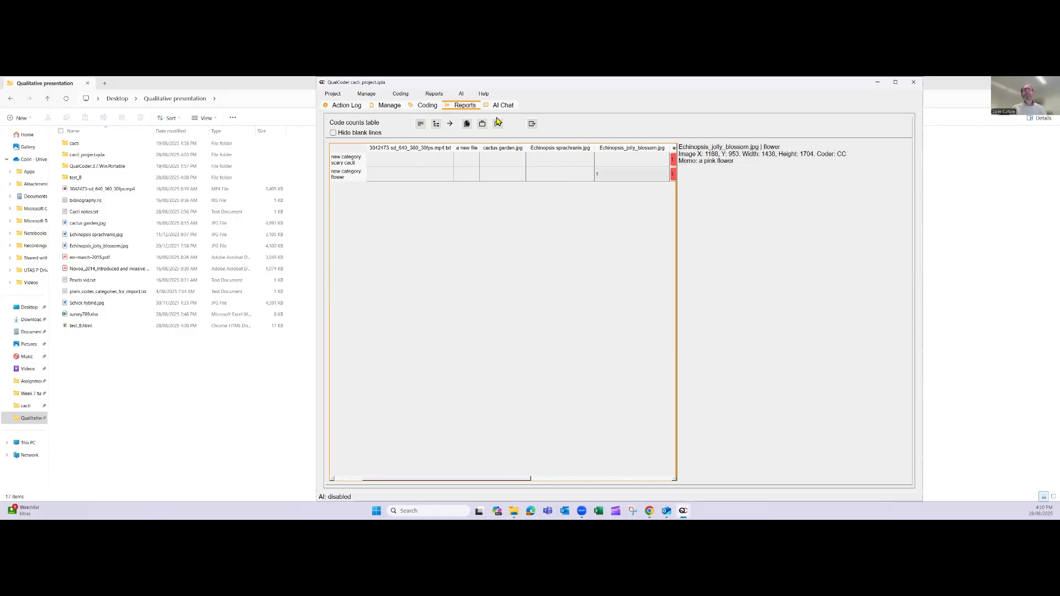
View the code co-occurrence report, and open the ID7_freetext document for text coding
left_click(434, 96)
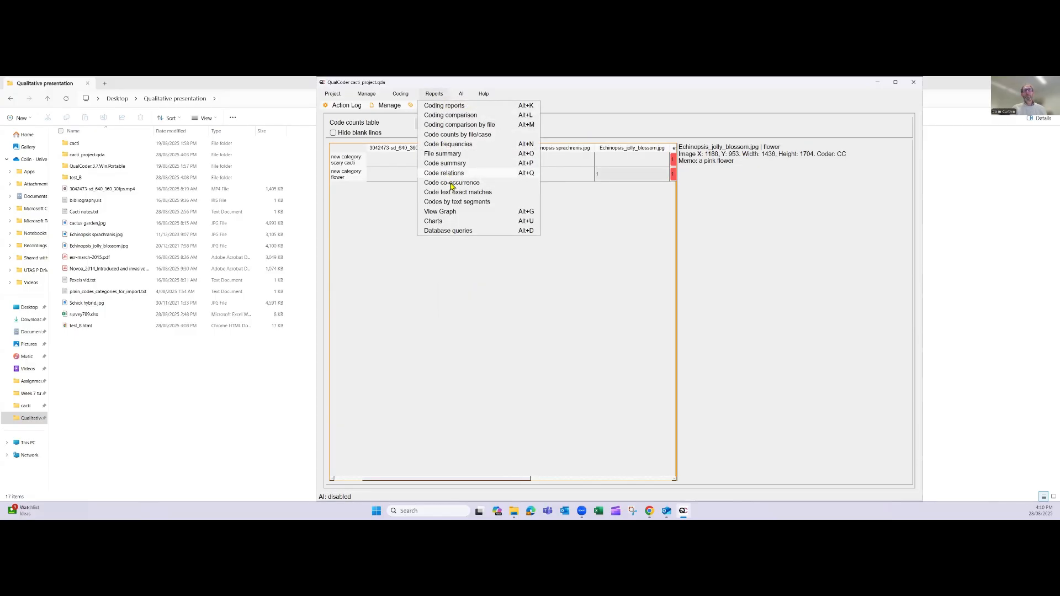
left_click(452, 184)
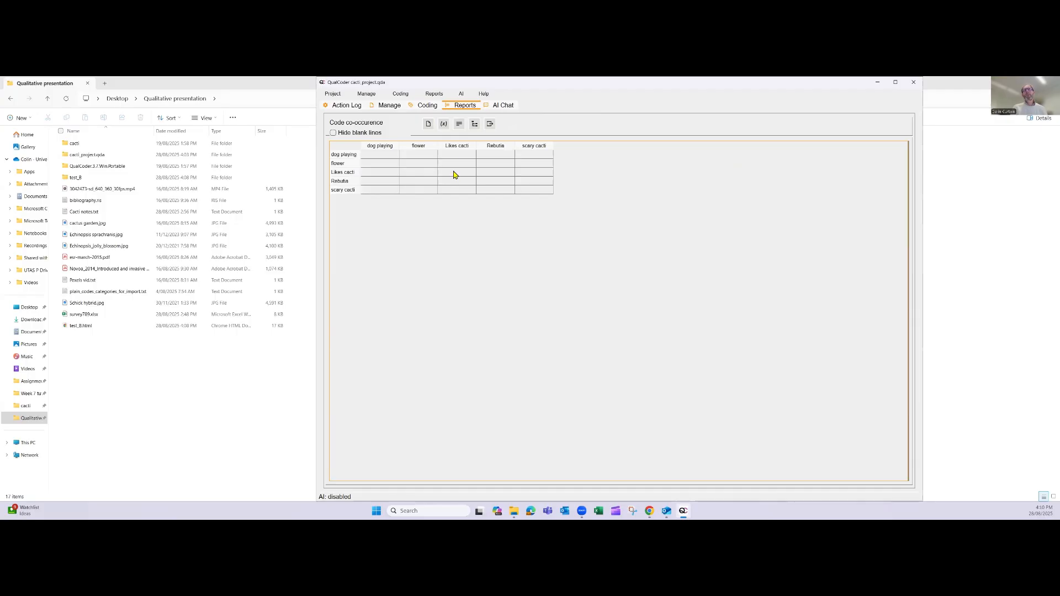
left_click(405, 96)
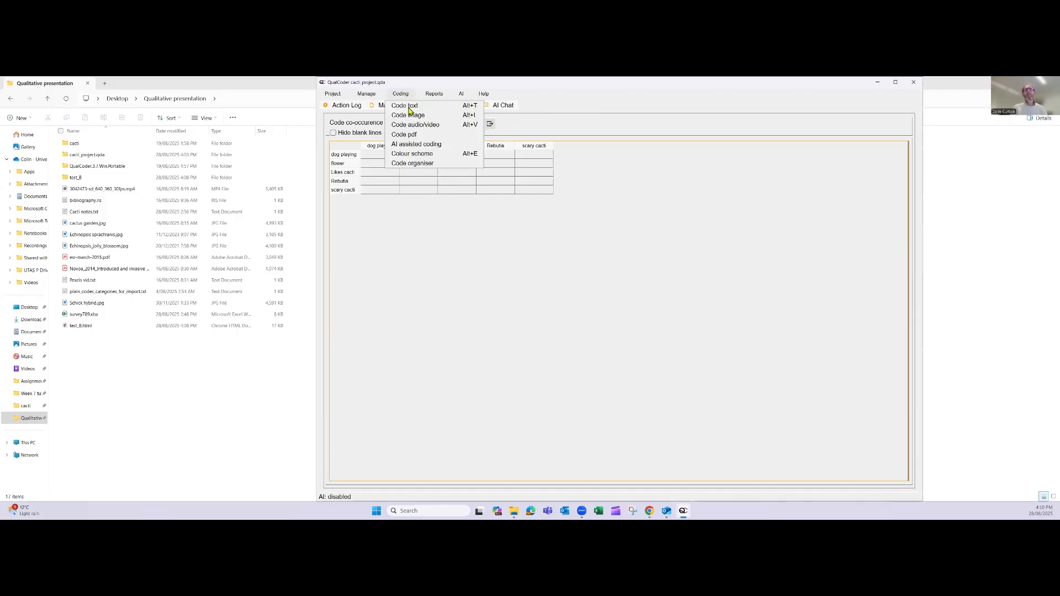
left_click(408, 108)
left_click(361, 190)
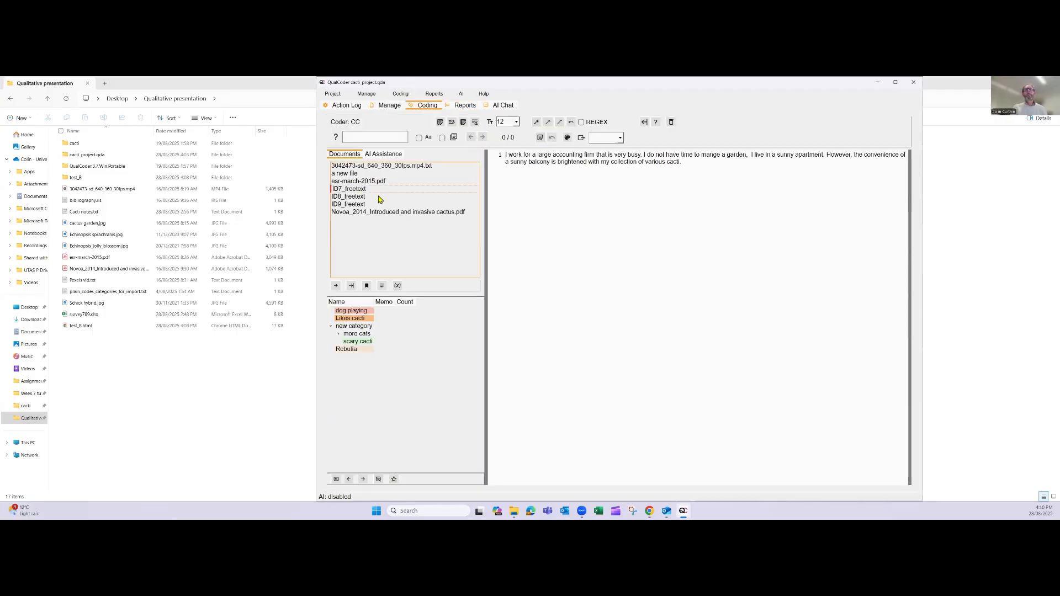
Code "ork for a large accounting firm" as Likes cacti and the overlapping "unting firm that is very busy. I do not have ti" as scary cacti
left_click(348, 319)
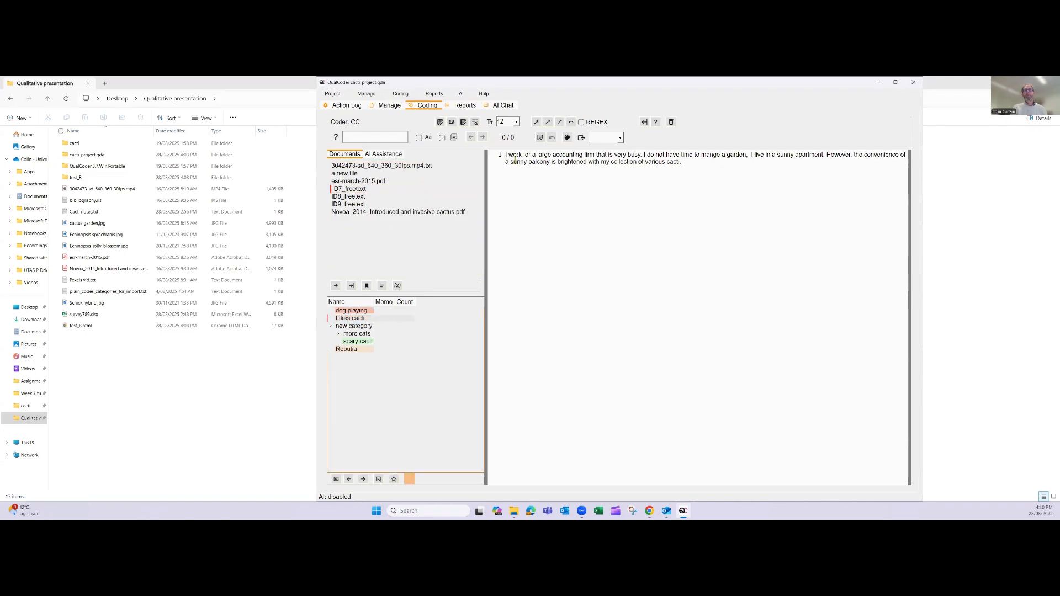
left_click_drag(513, 156, 596, 156)
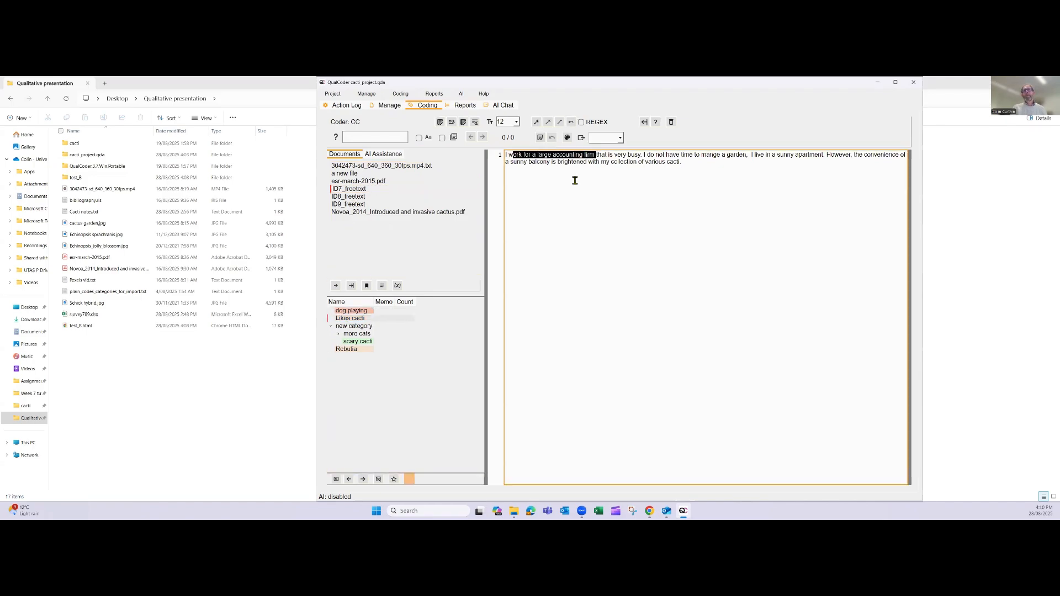
left_click(363, 319)
left_click_drag(566, 155, 685, 155)
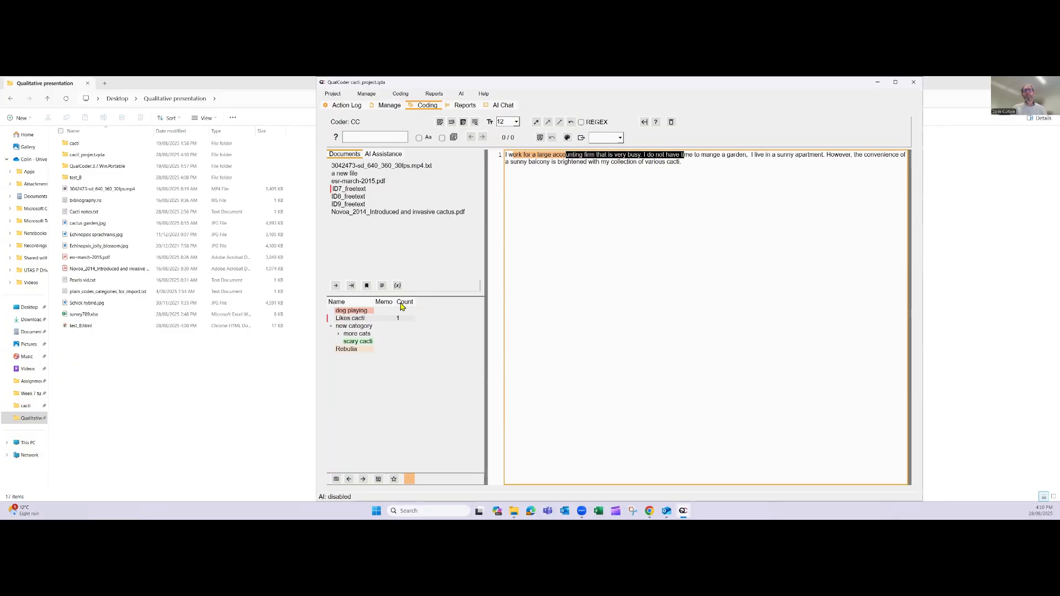
left_click(356, 341)
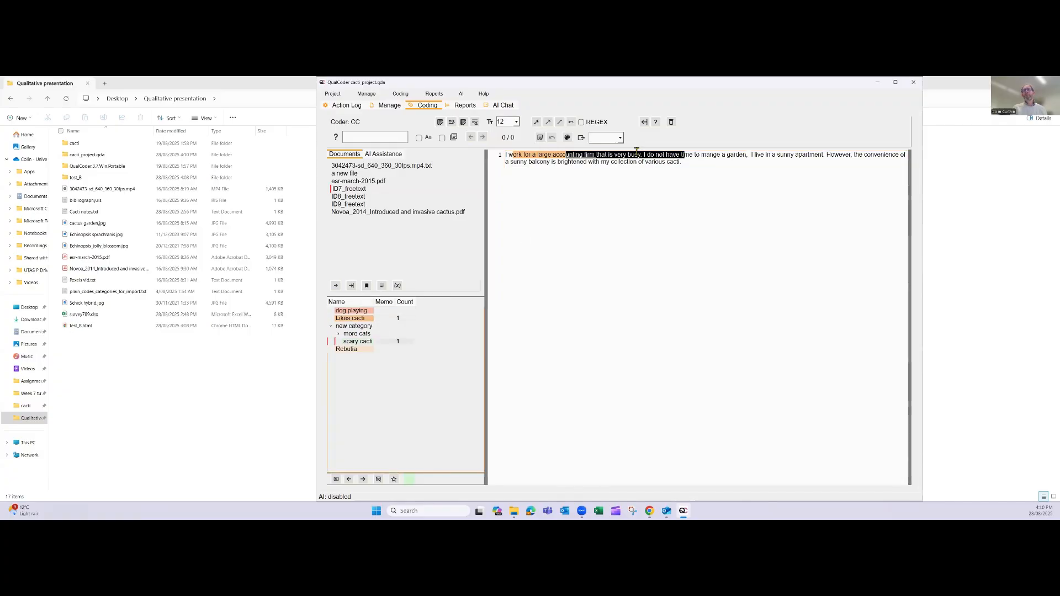
left_click(621, 170)
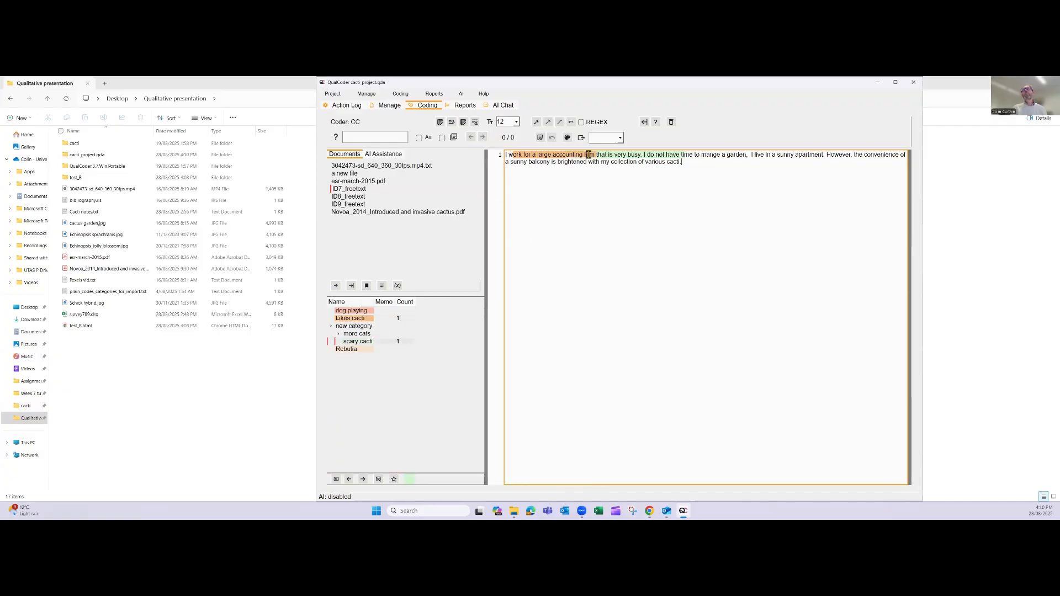
mouse_move(587, 155)
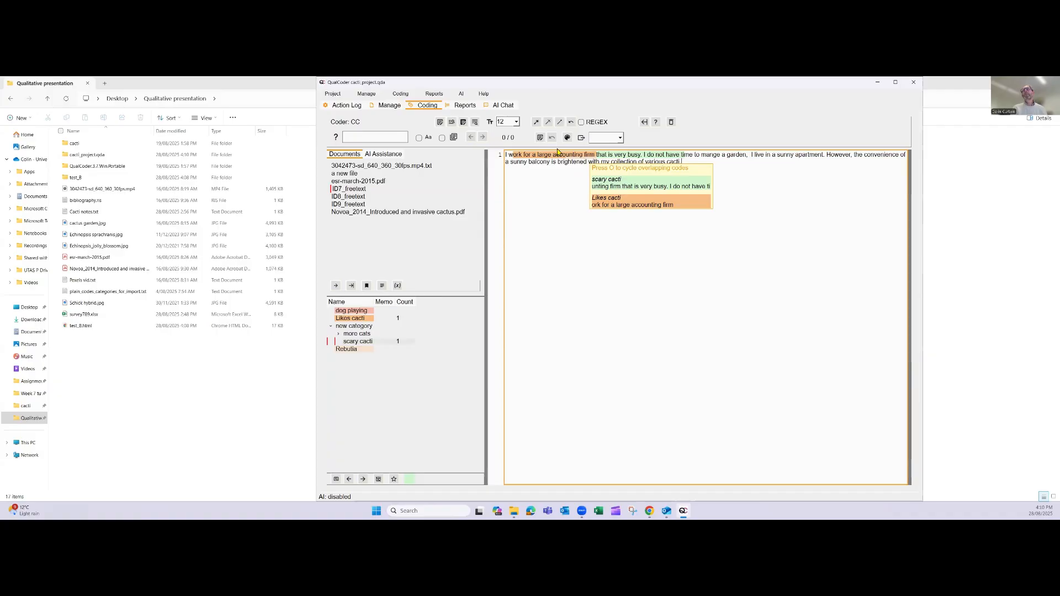
Reopen the code co-occurrence report and show the overlapping text for scary cacti and Likes cacti
left_click(401, 93)
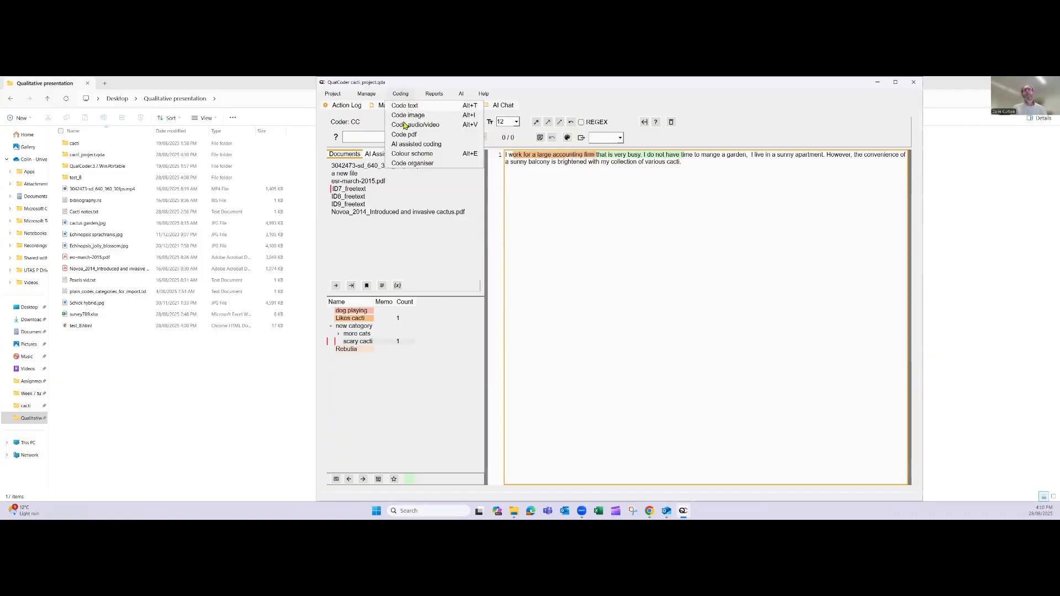
left_click(434, 93)
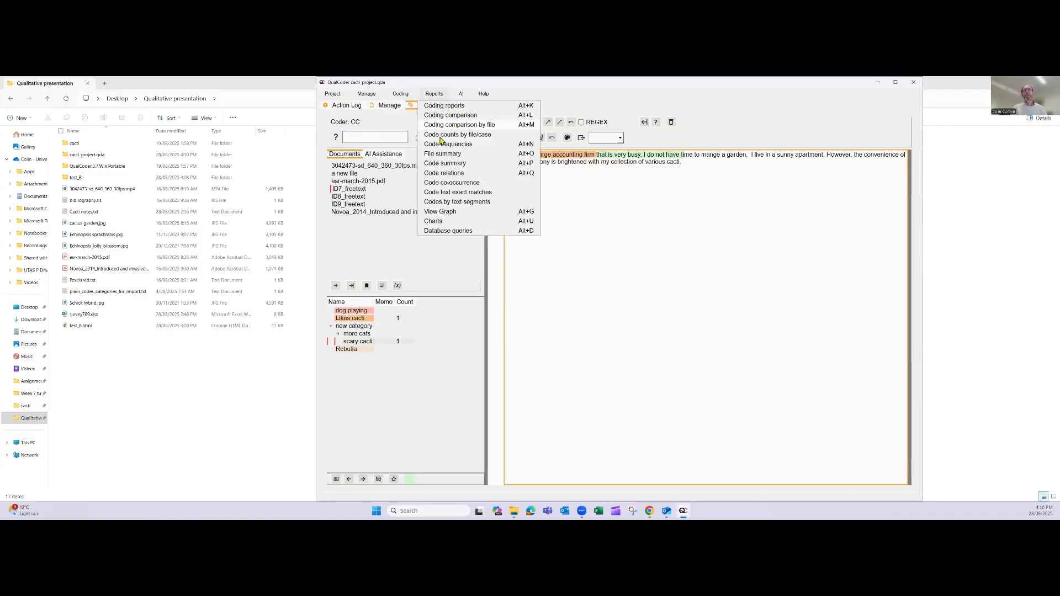
left_click(447, 187)
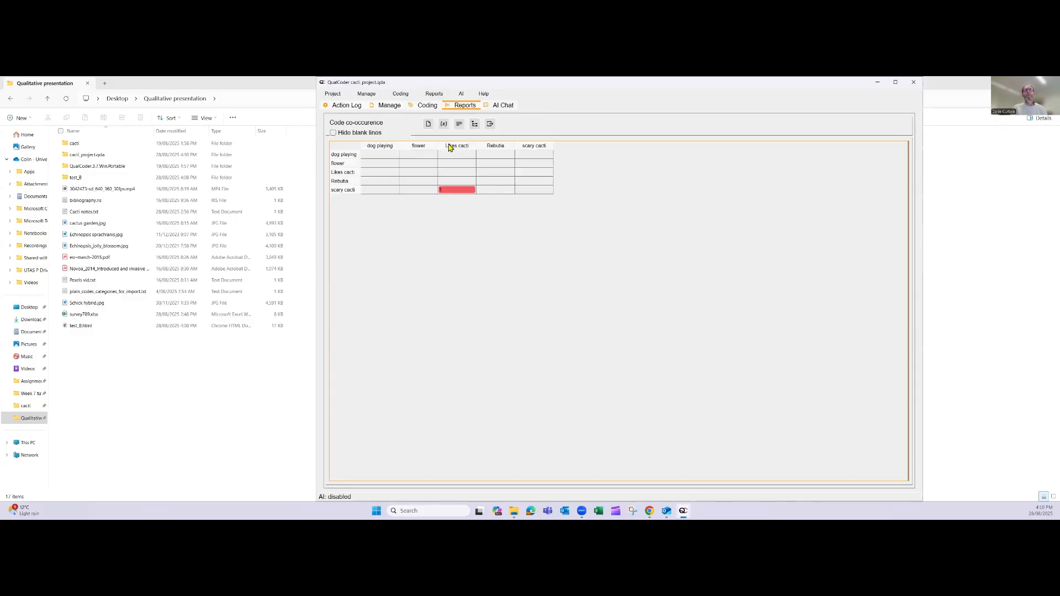
left_click(456, 191)
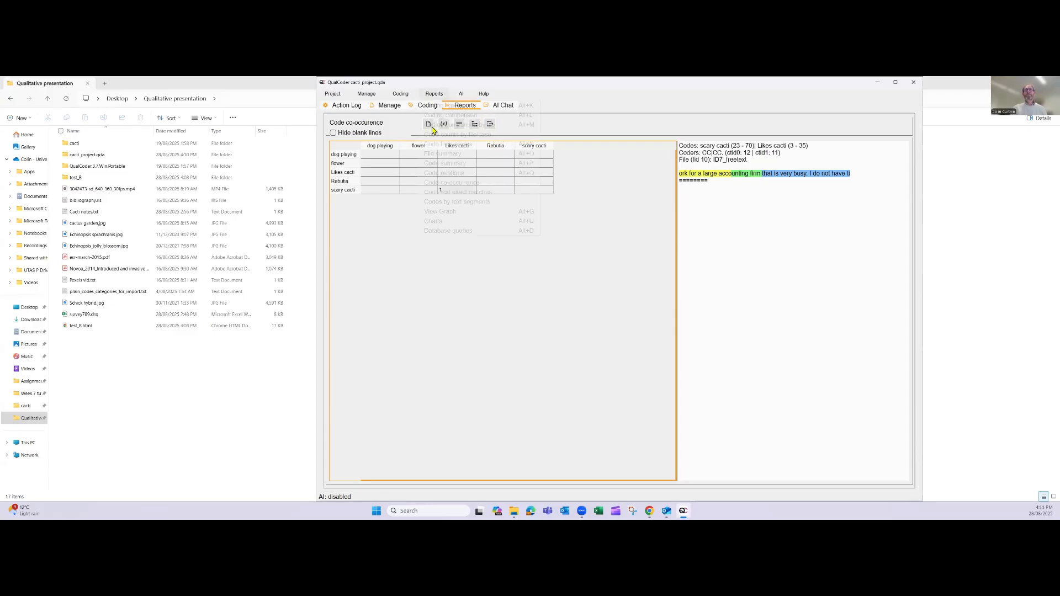
Display the pie chart of code counts for text, images and audio/video, and close it
left_click(434, 94)
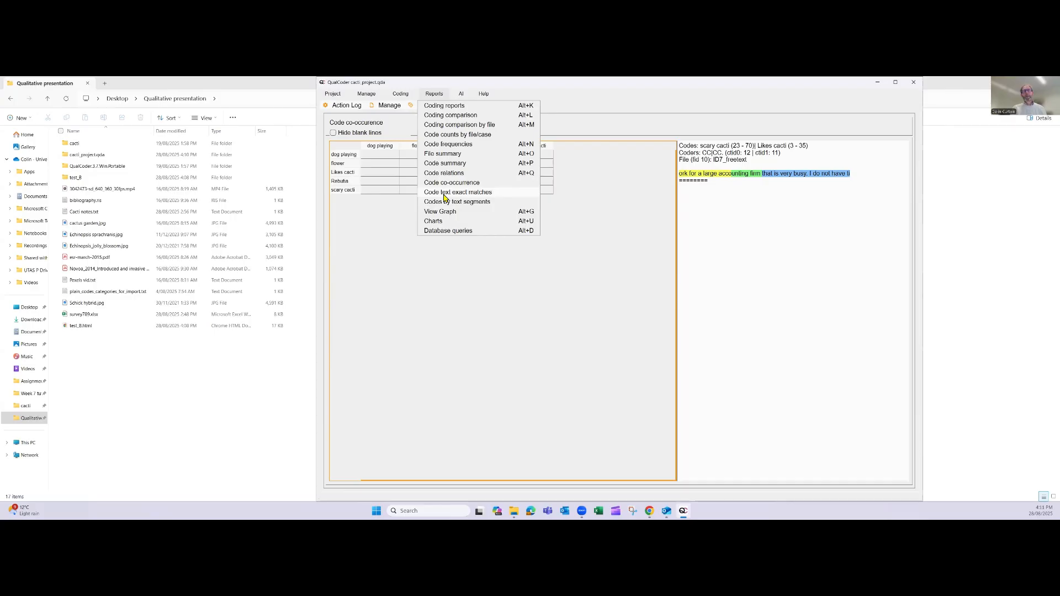
left_click(452, 223)
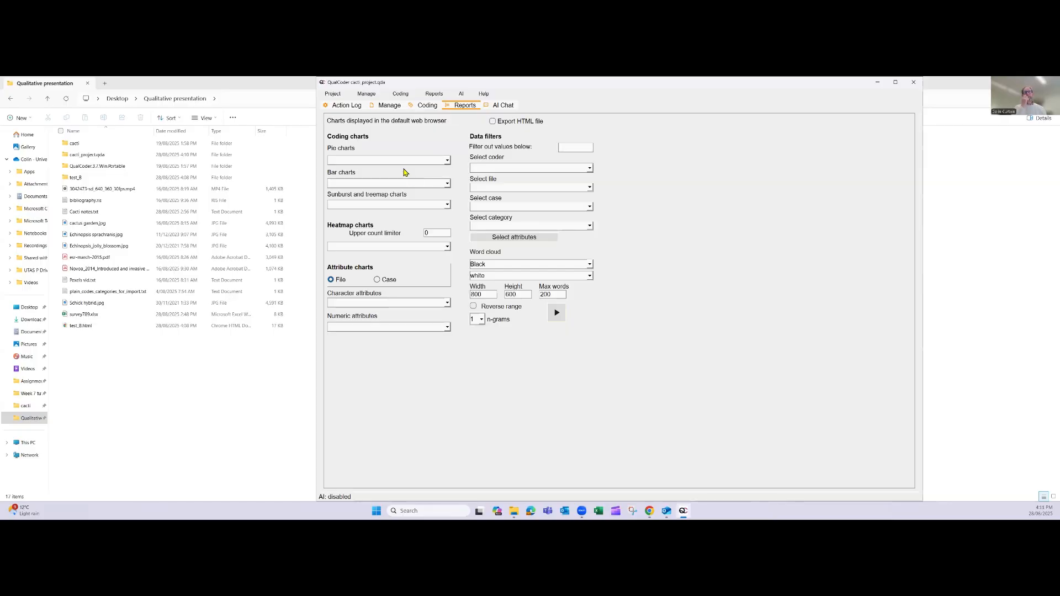
left_click(447, 160)
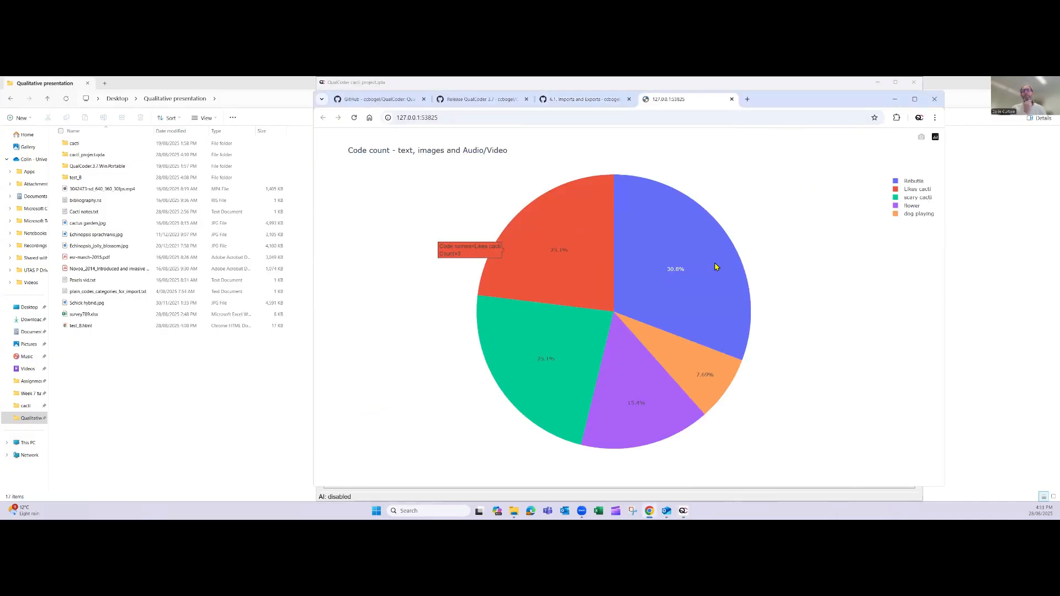
left_click(732, 99)
Display the code frequency sunburst chart and inspect the new category, more cats and scary cacti segments before returning to QualCoder
left_click(446, 205)
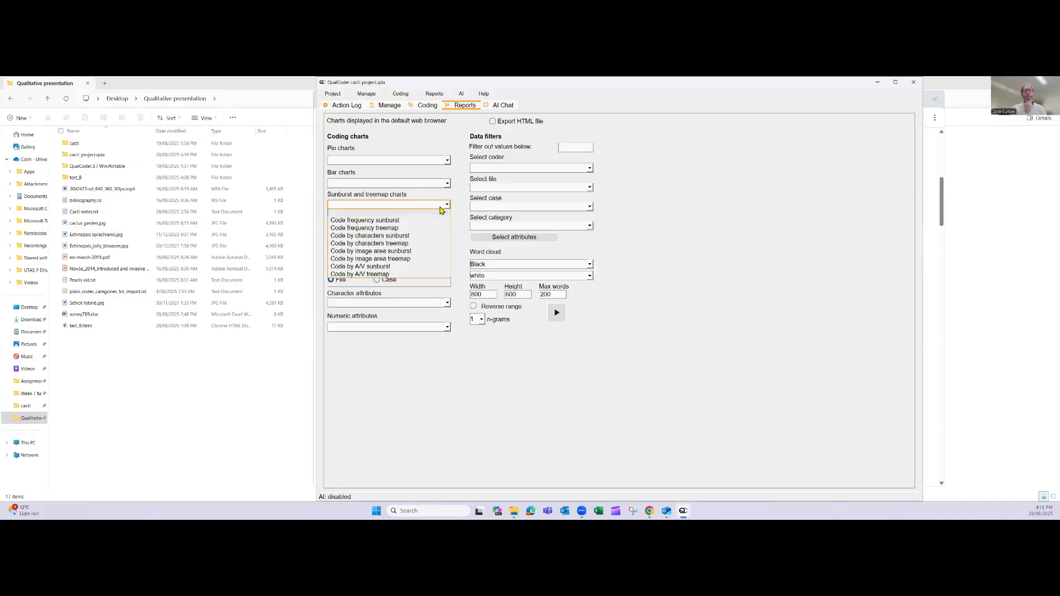
left_click(406, 221)
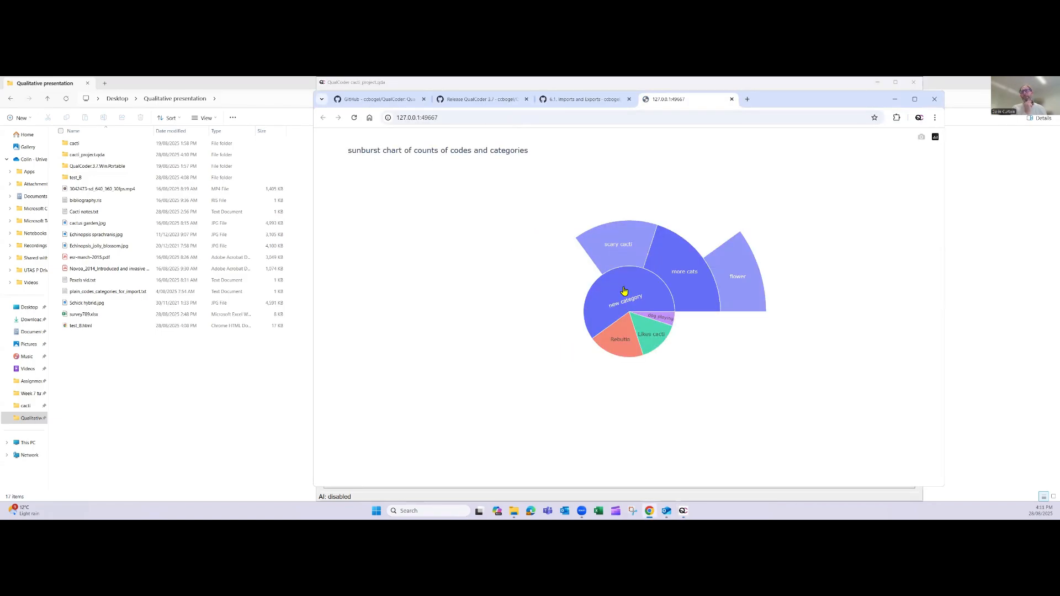
mouse_move(664, 292)
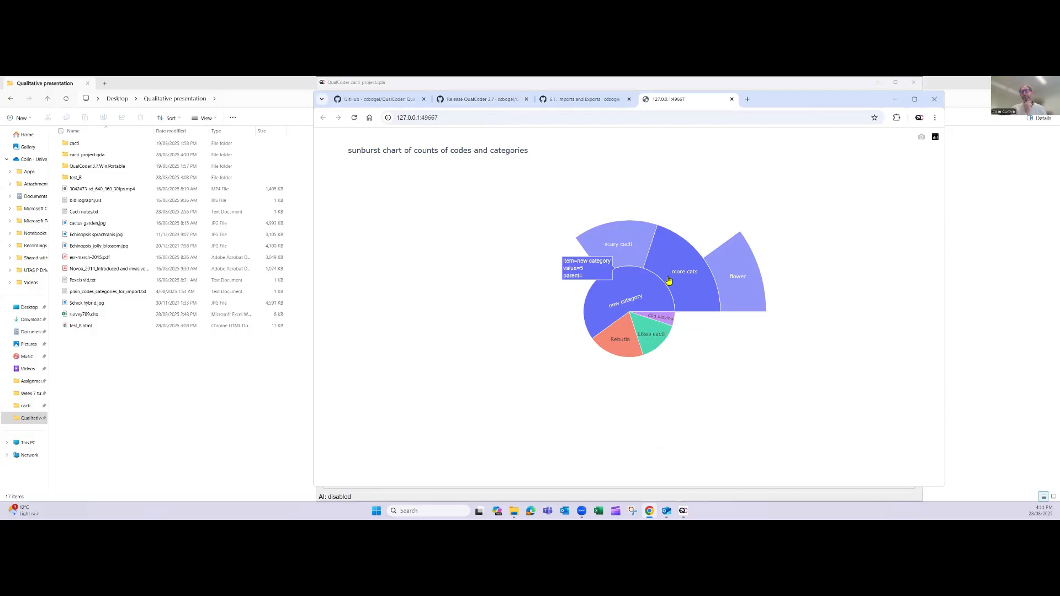
mouse_move(665, 258)
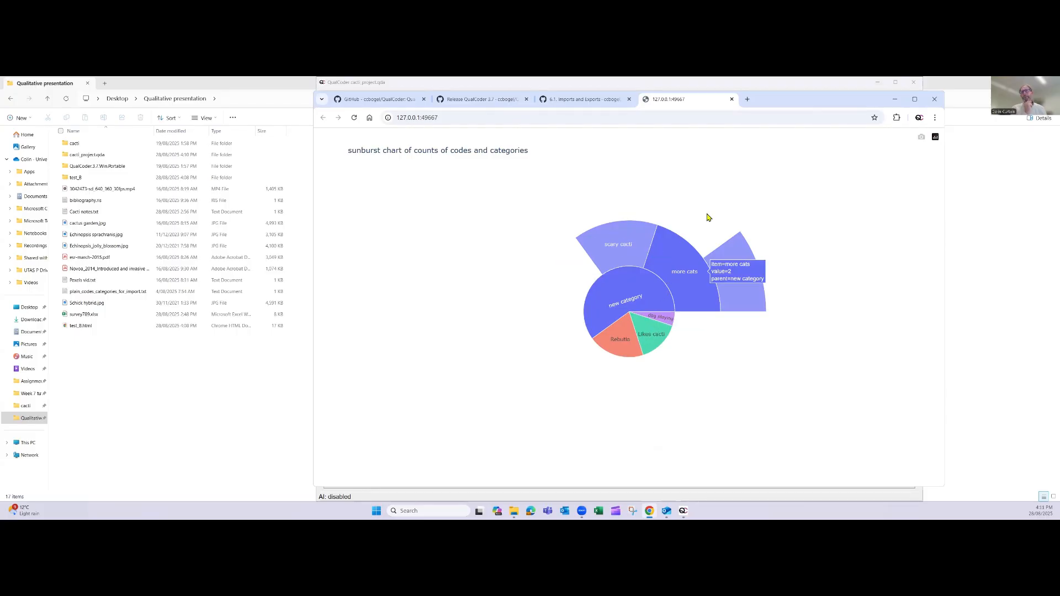
mouse_move(728, 286)
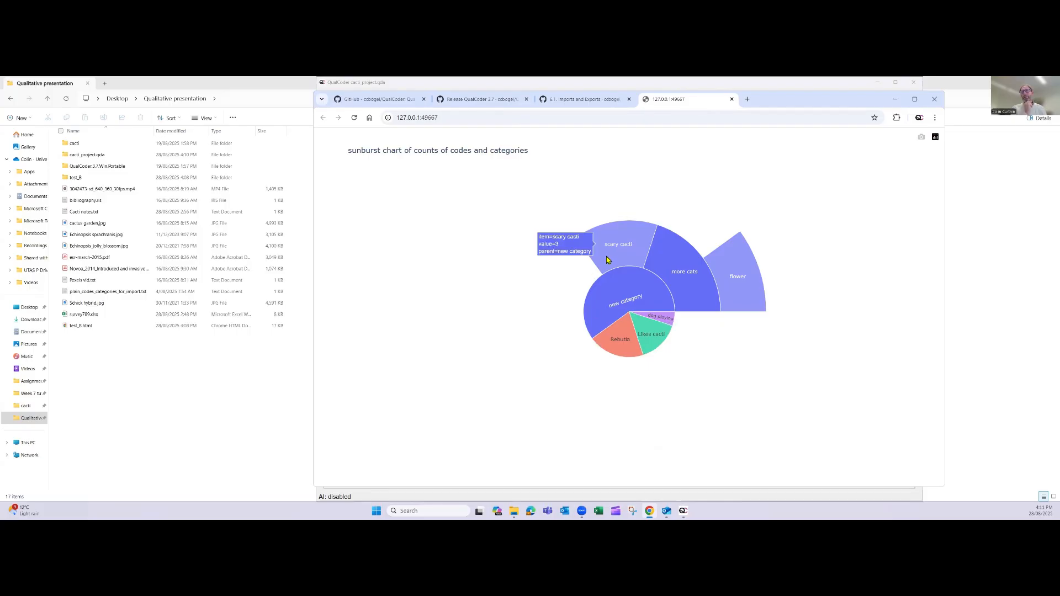
left_click(717, 84)
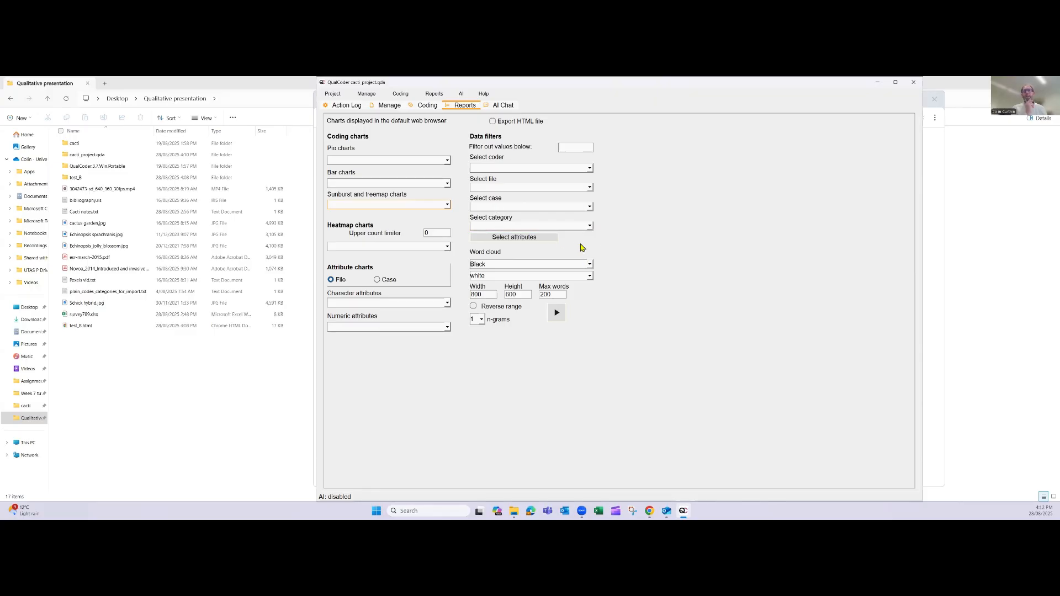
Check the category filter choices, and view the heatmap of codes by file before returning to QualCoder's charts
left_click(589, 226)
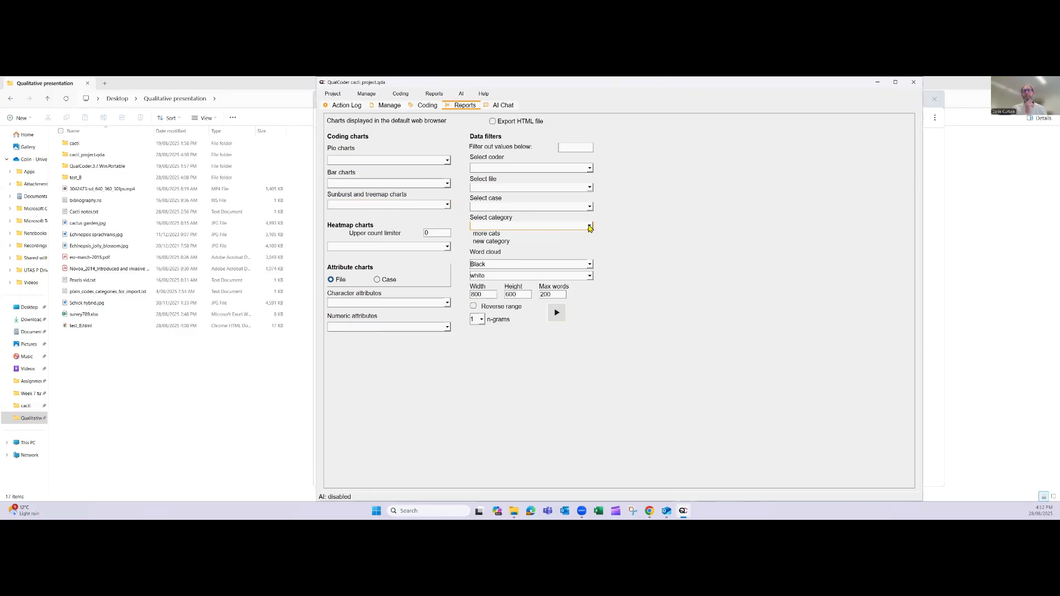
left_click(589, 226)
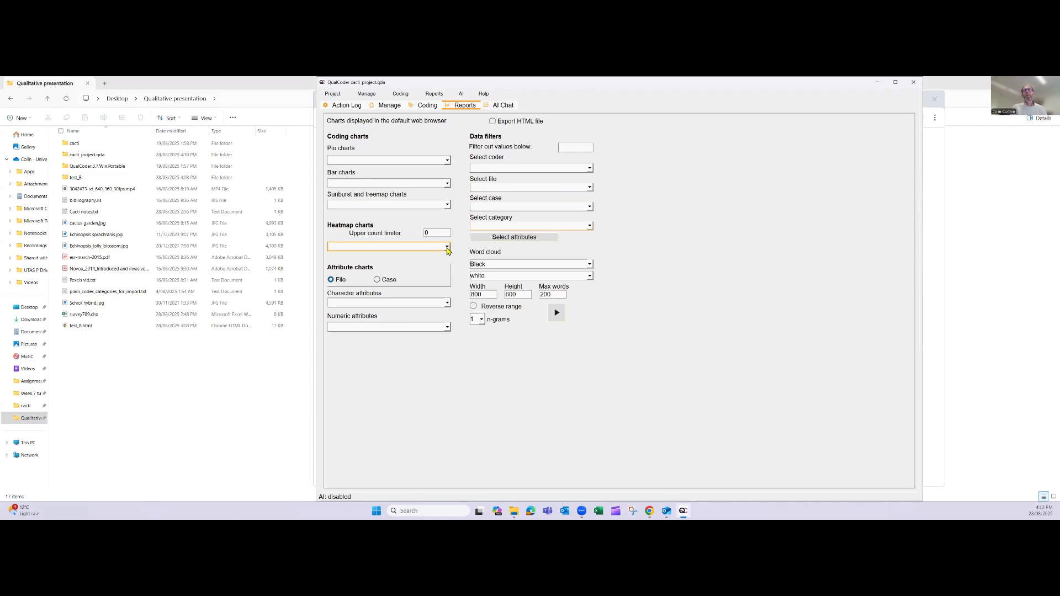
left_click(447, 247)
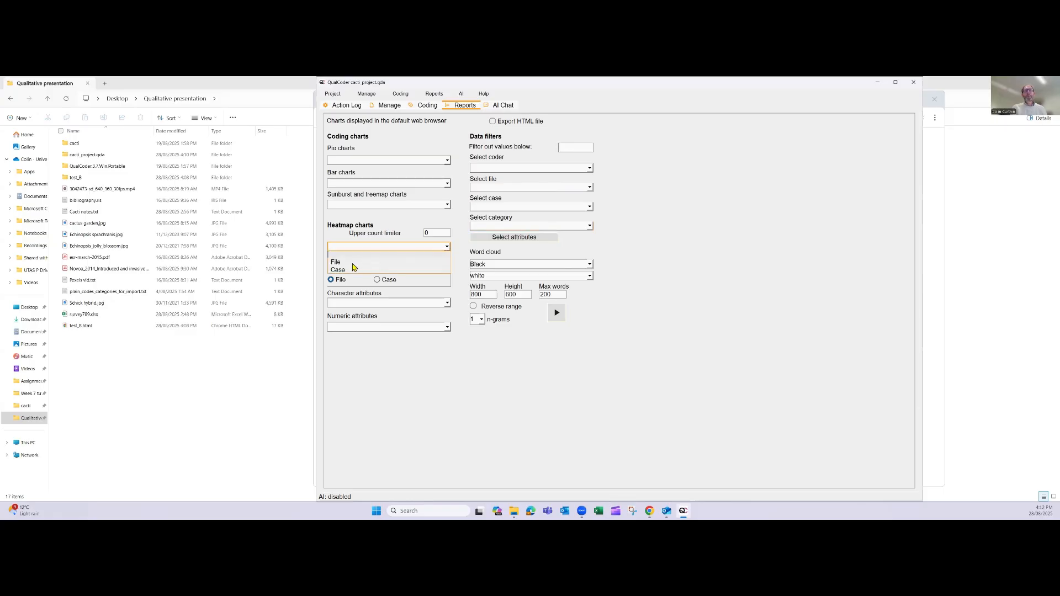
left_click(354, 264)
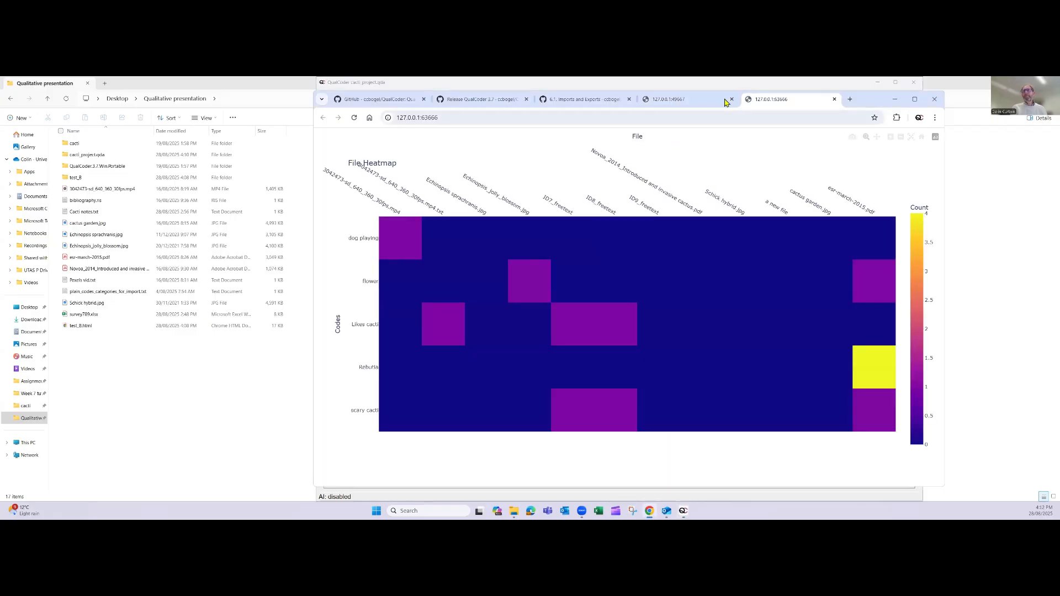
left_click(732, 99)
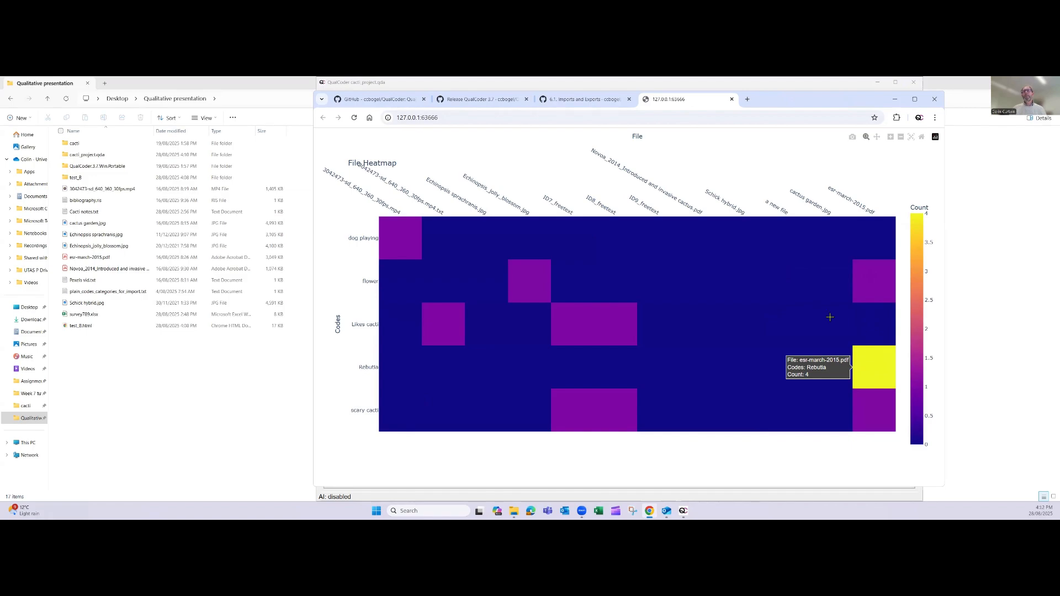
left_click(732, 99)
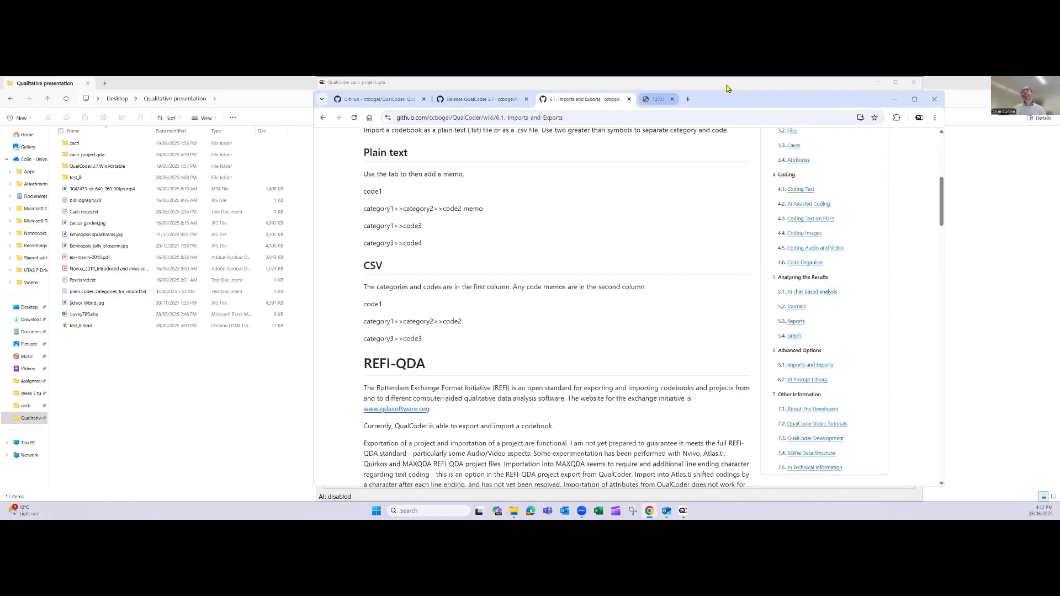
left_click(726, 84)
Open the database queries, look at the fields of the cases table, and list the default queries with their names widened
left_click(434, 94)
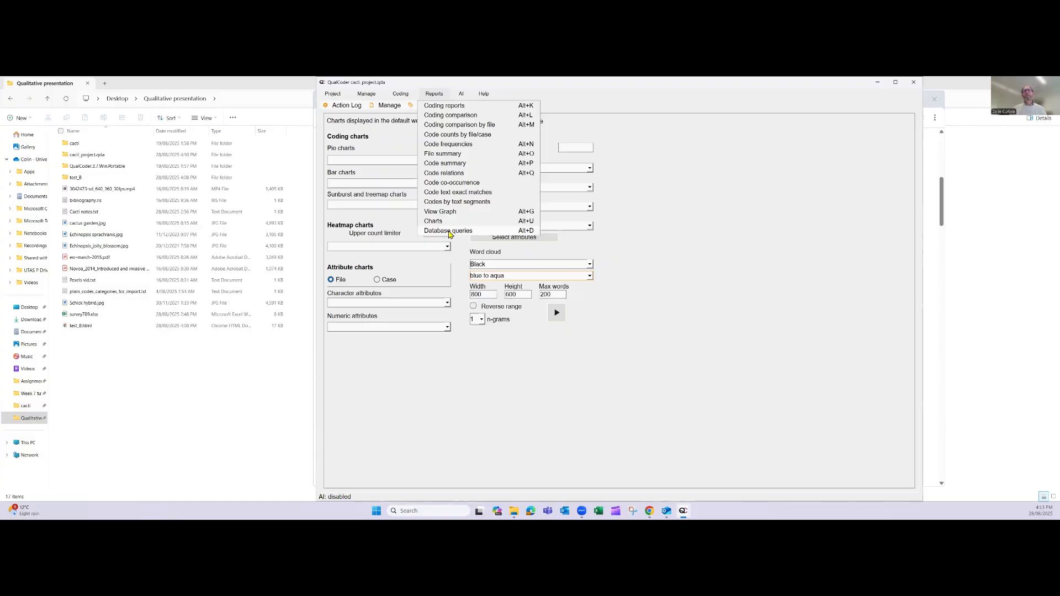
left_click(450, 232)
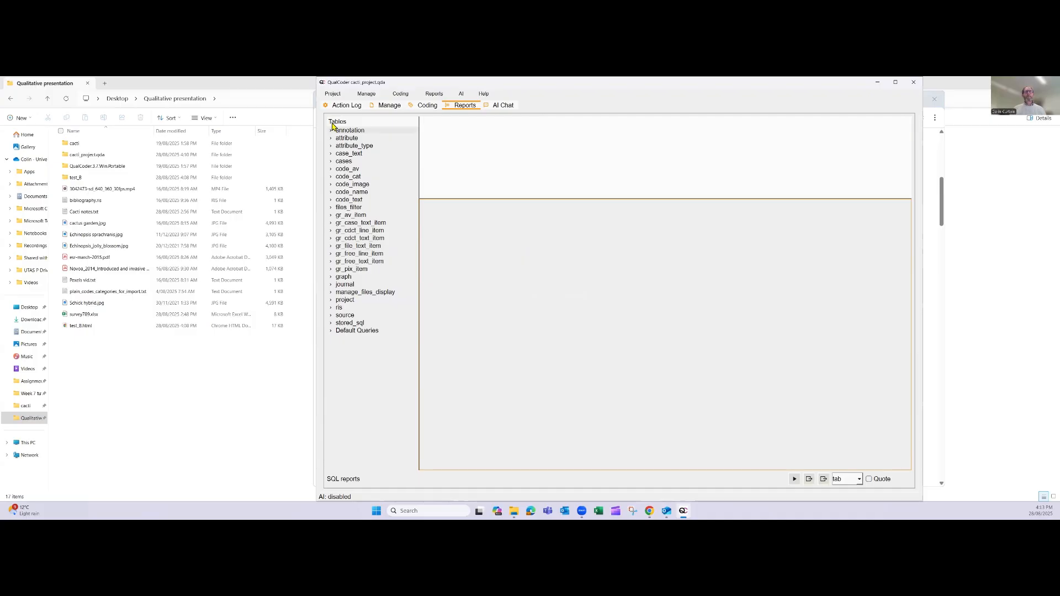
left_click(330, 162)
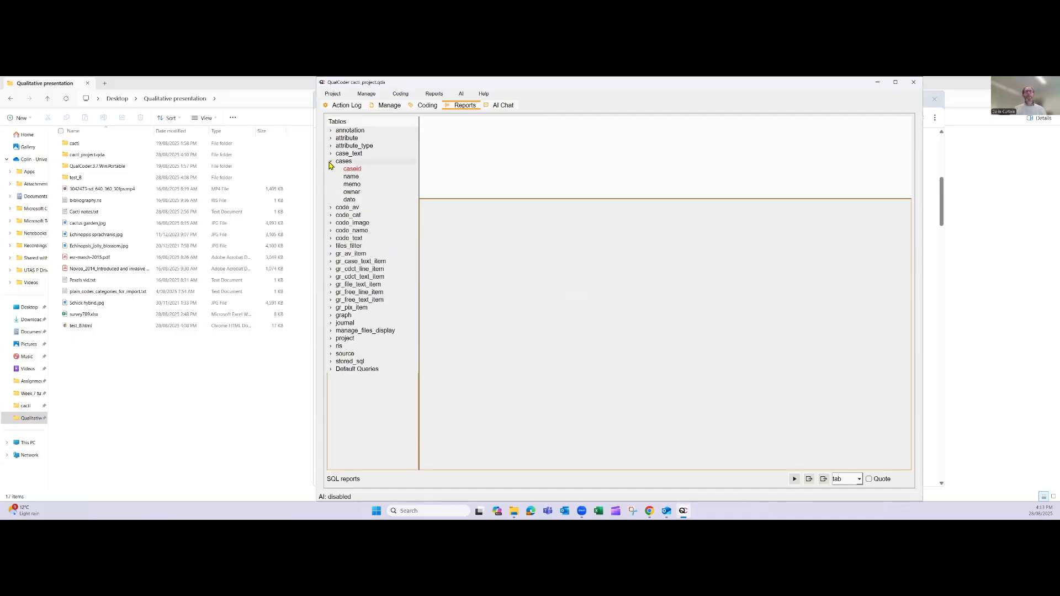
left_click(330, 161)
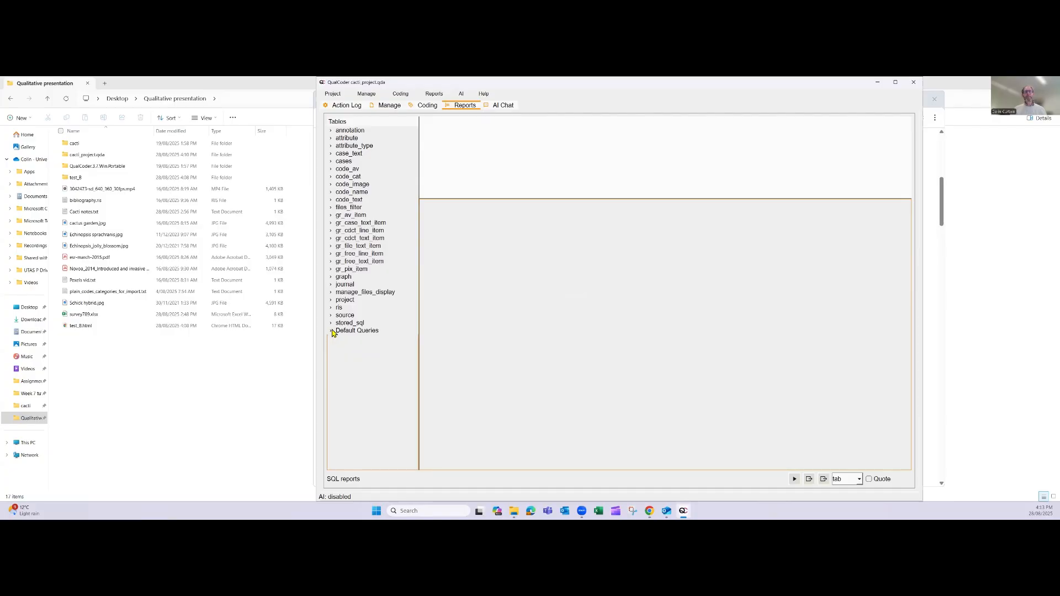
left_click(332, 331)
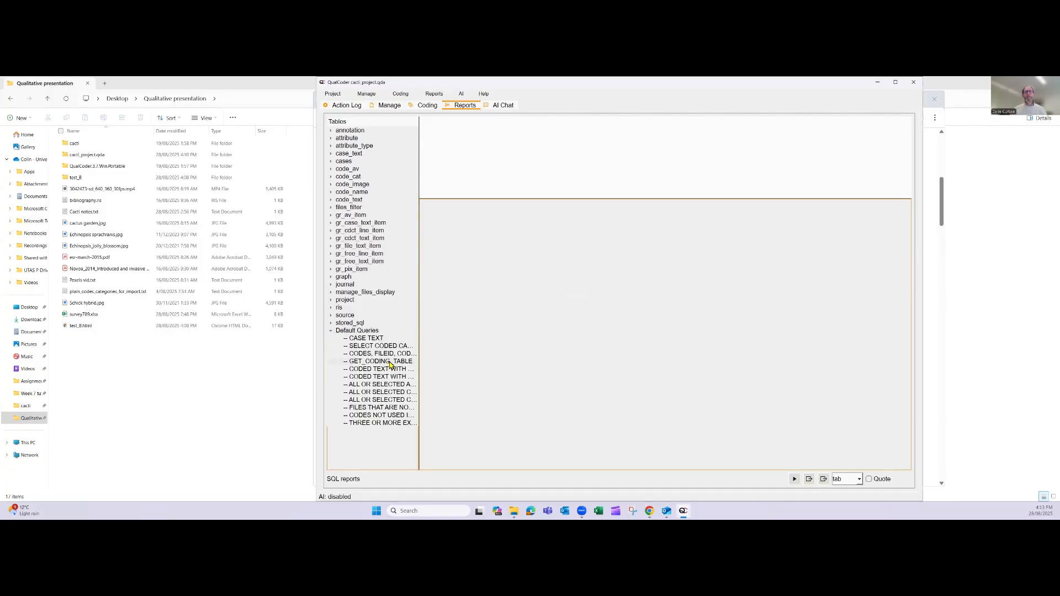
left_click_drag(419, 349, 519, 338)
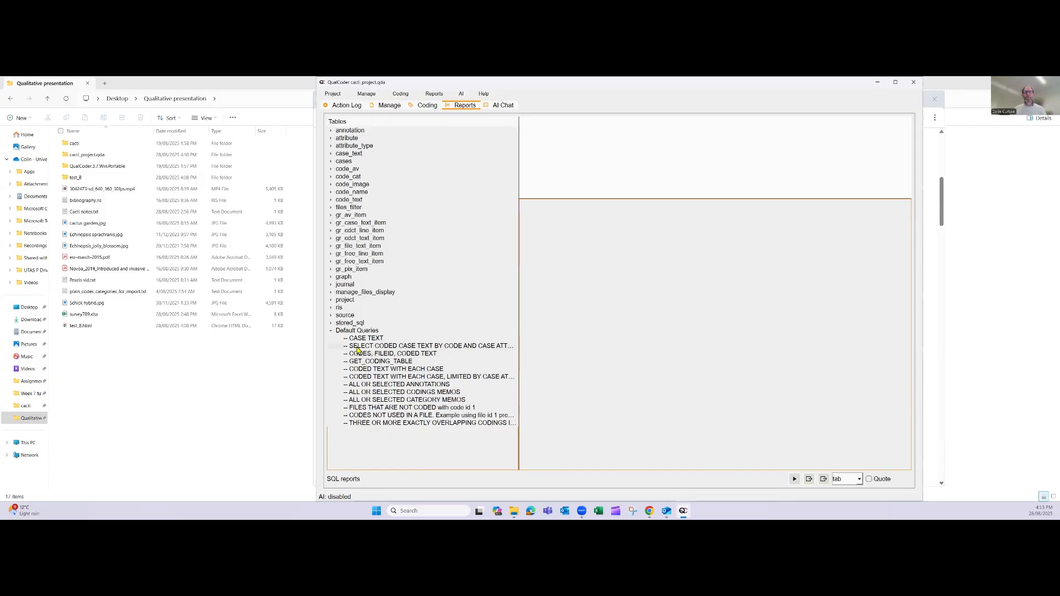
Load and run the default query that selects coded case text by code and case attribute
left_click(411, 348)
scroll(632, 174, "down", 1)
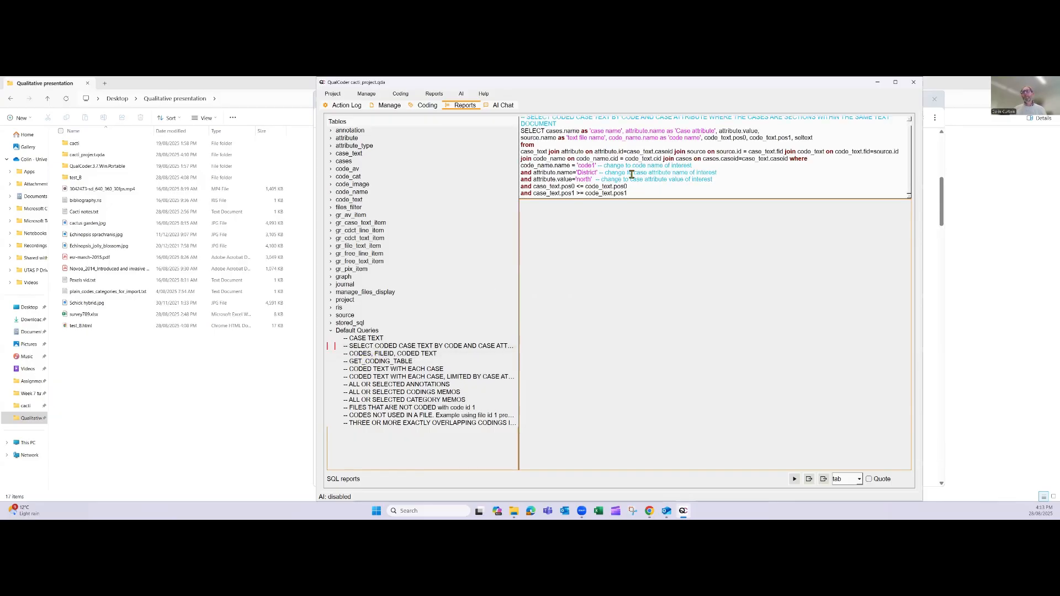
left_click(793, 480)
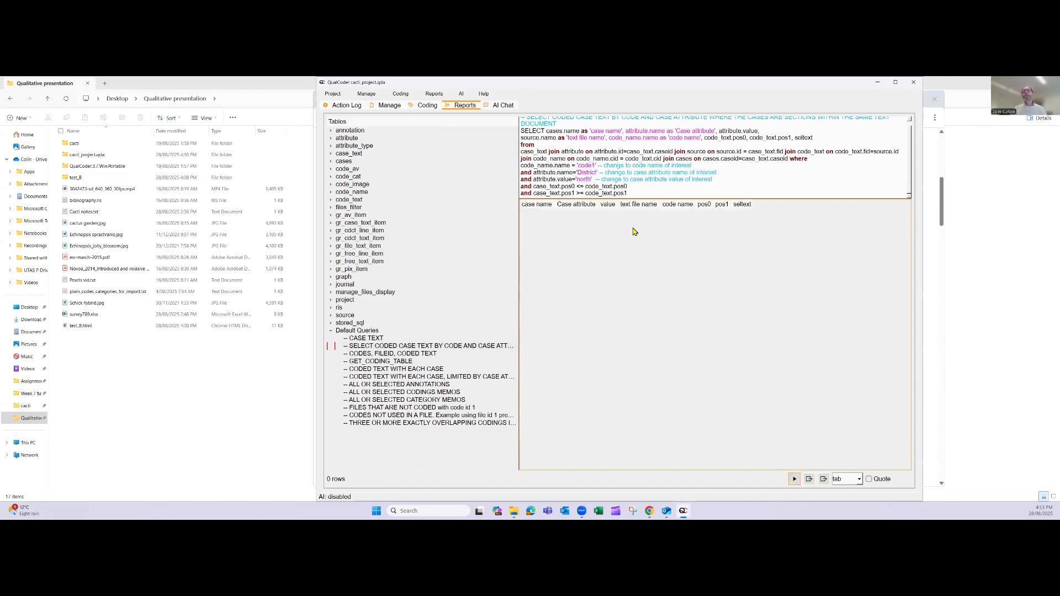
Run the CASE TEXT default query and look through the case text down to the last rows
left_click(353, 339)
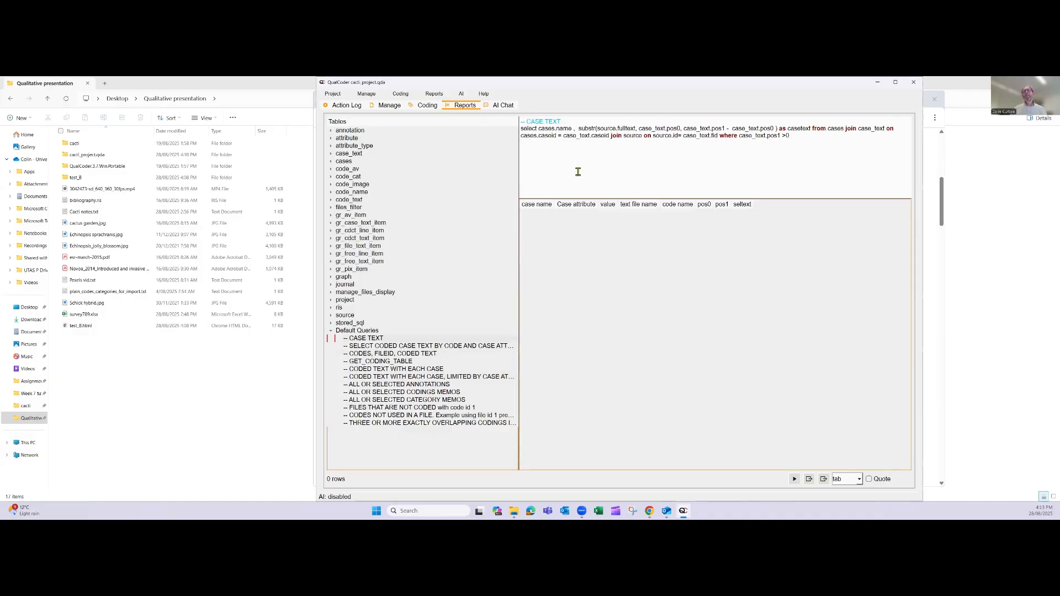
left_click(793, 479)
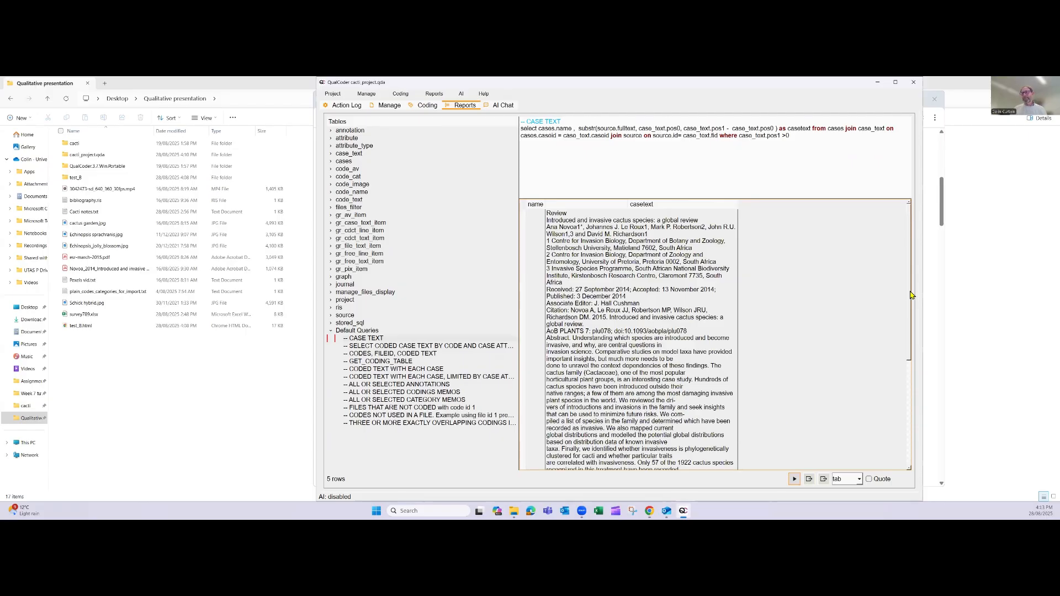
left_click_drag(911, 296, 919, 406)
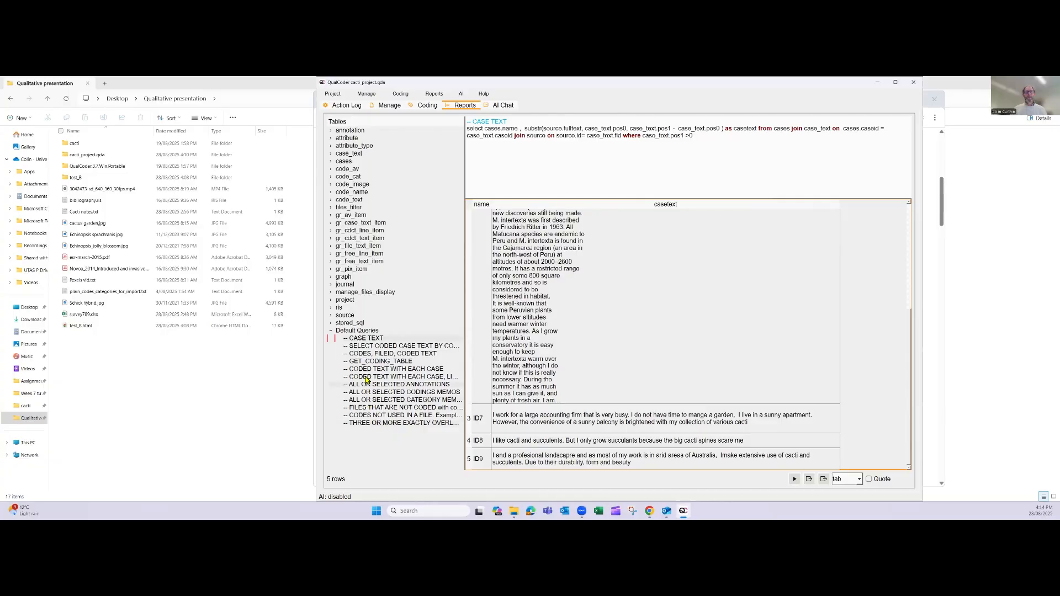
Run the GET_CODING_TABLE default query, and open the special functions for updating text files and merging projects
left_click(364, 361)
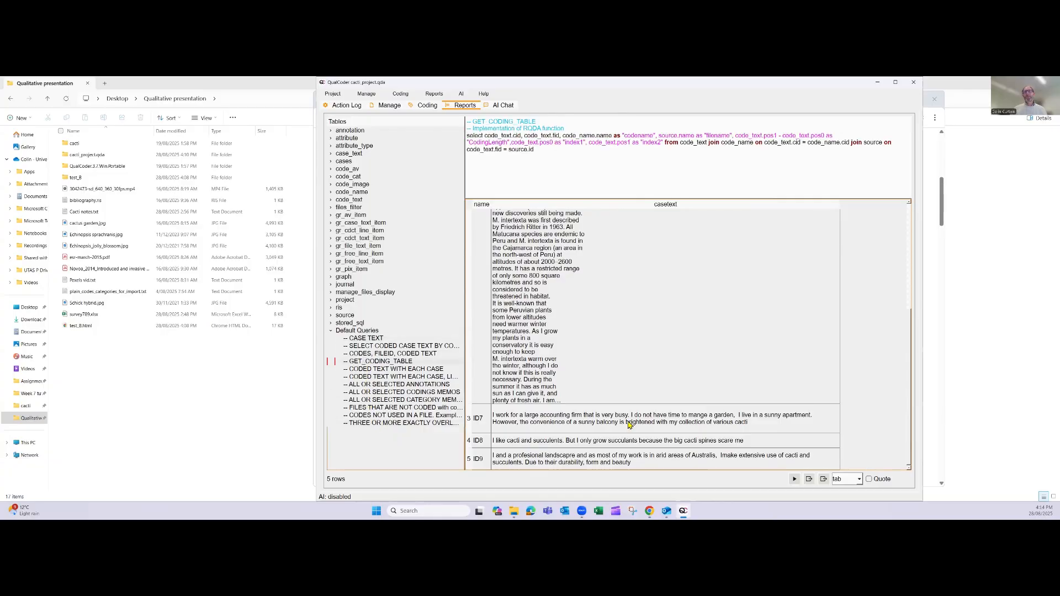
left_click(794, 479)
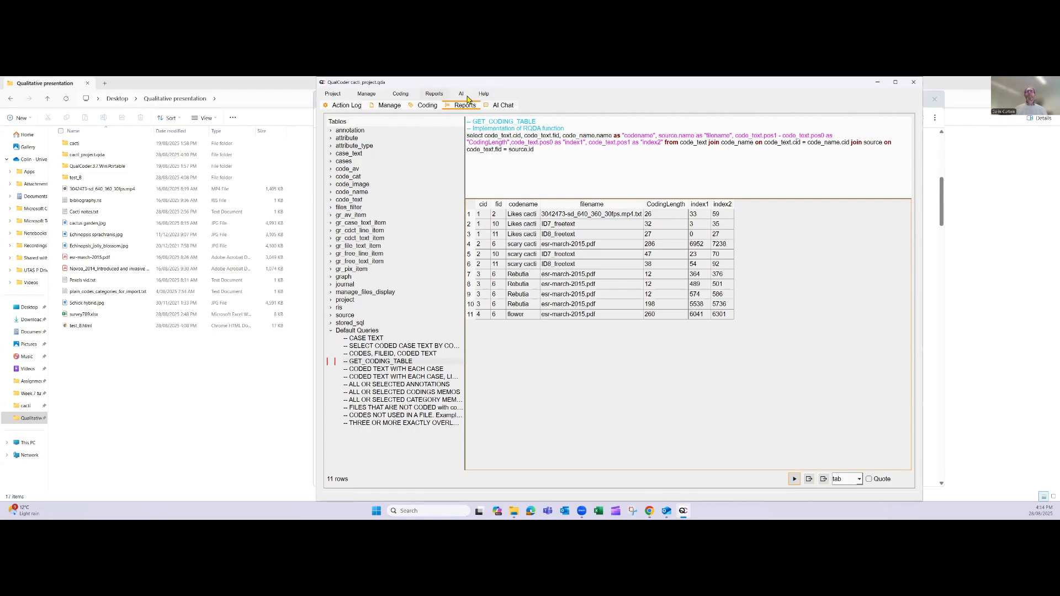
left_click(483, 95)
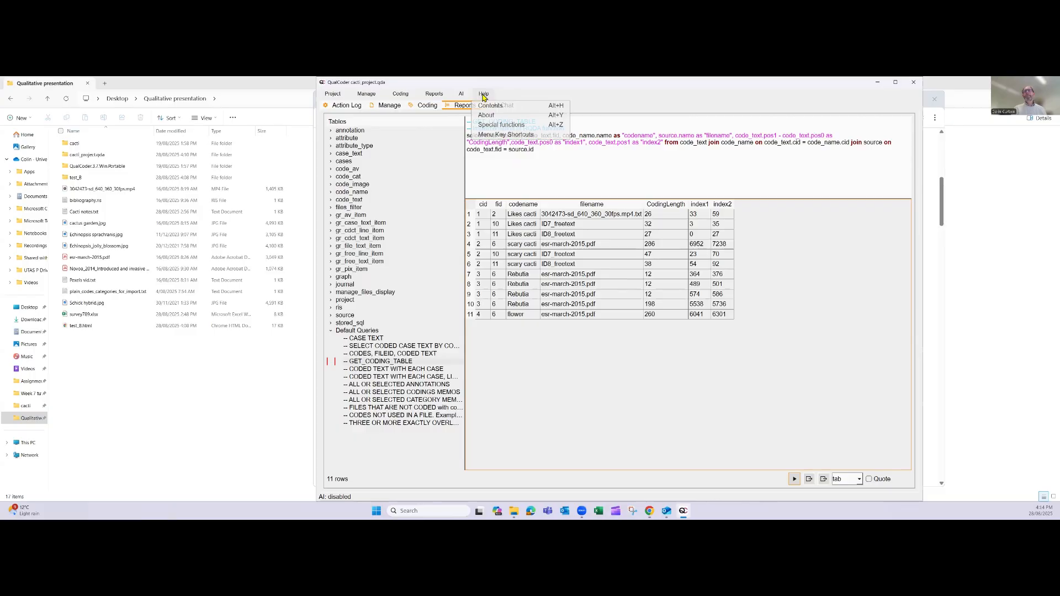
left_click(482, 126)
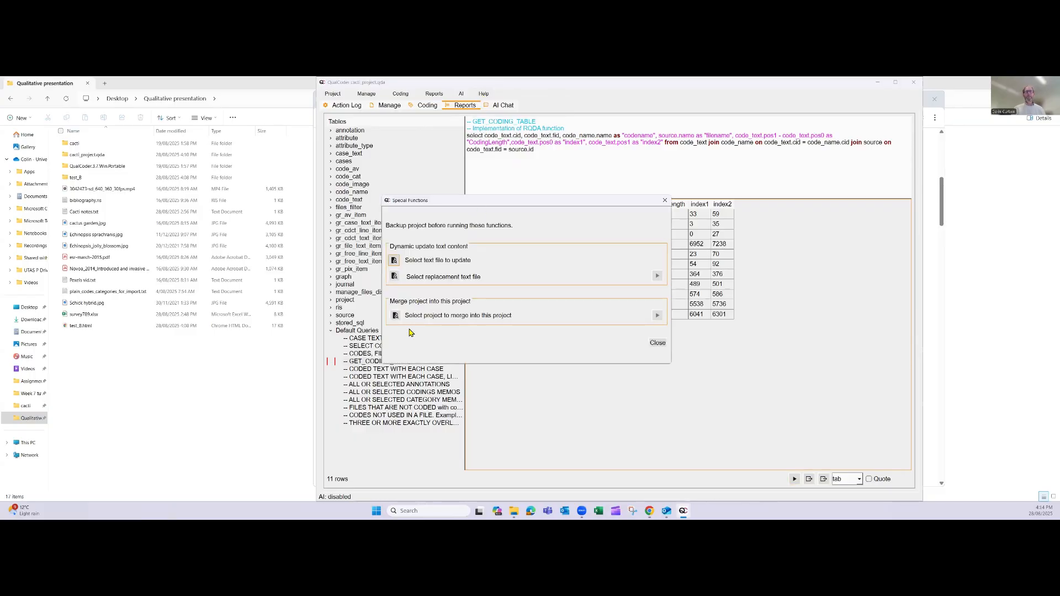